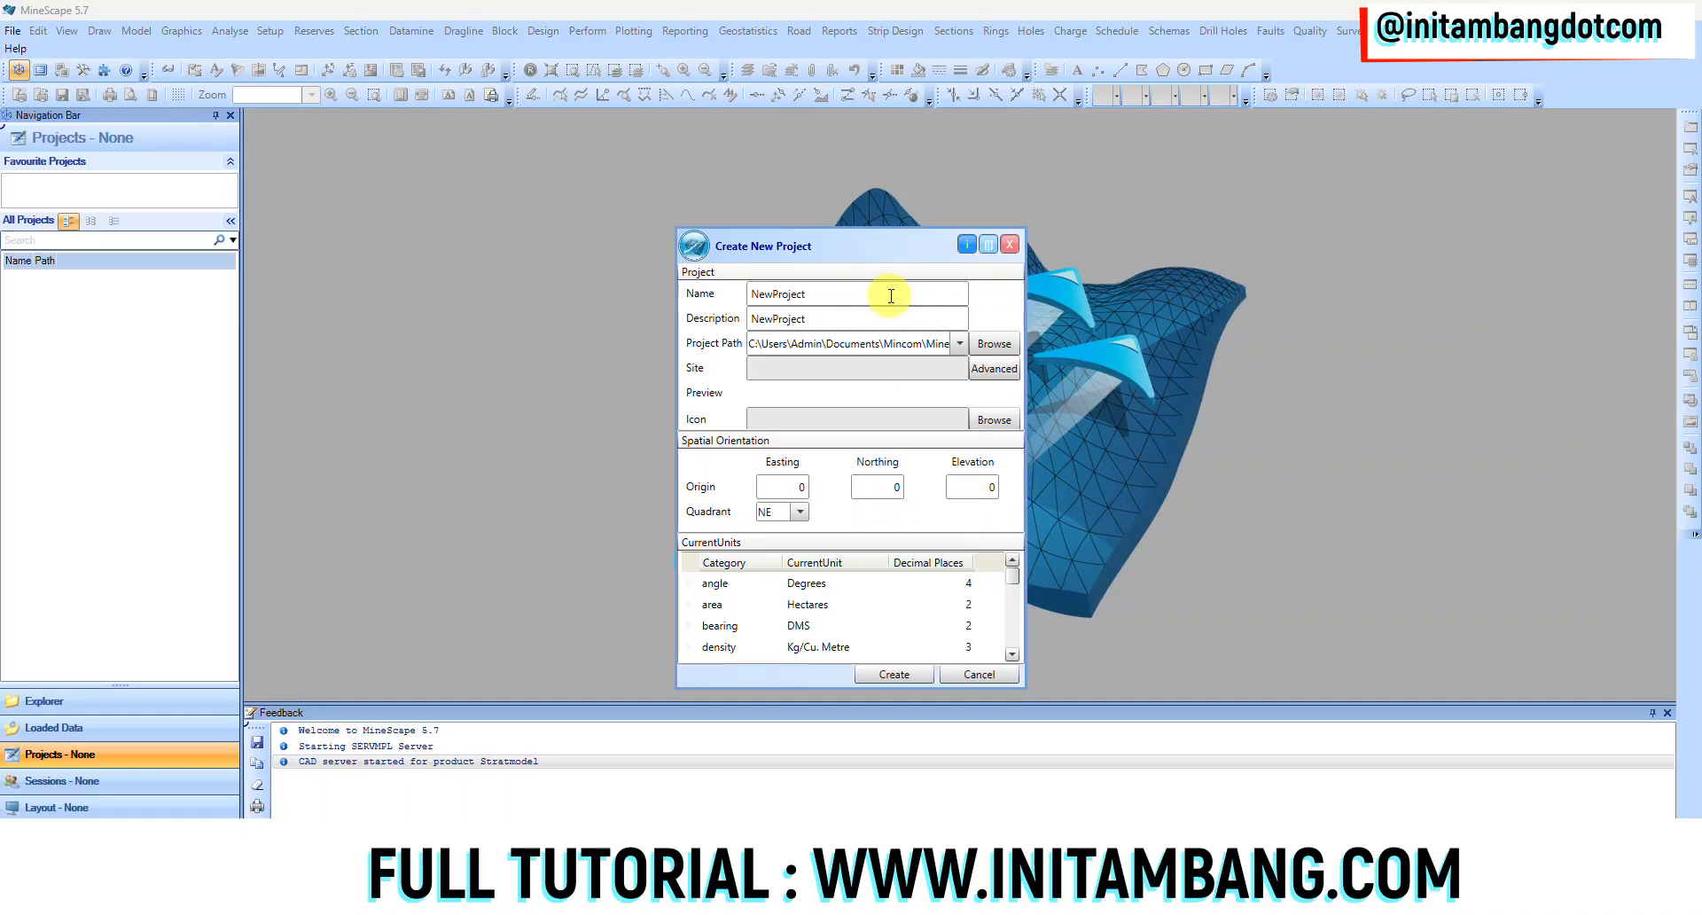
- Name the new project Minescape Coal and use the same text as its description
double_click(890, 295)
text(Minescape Coal)
triple_click(888, 295)
key(ctrl+c)
double_click(873, 321)
key(ctrl+v)
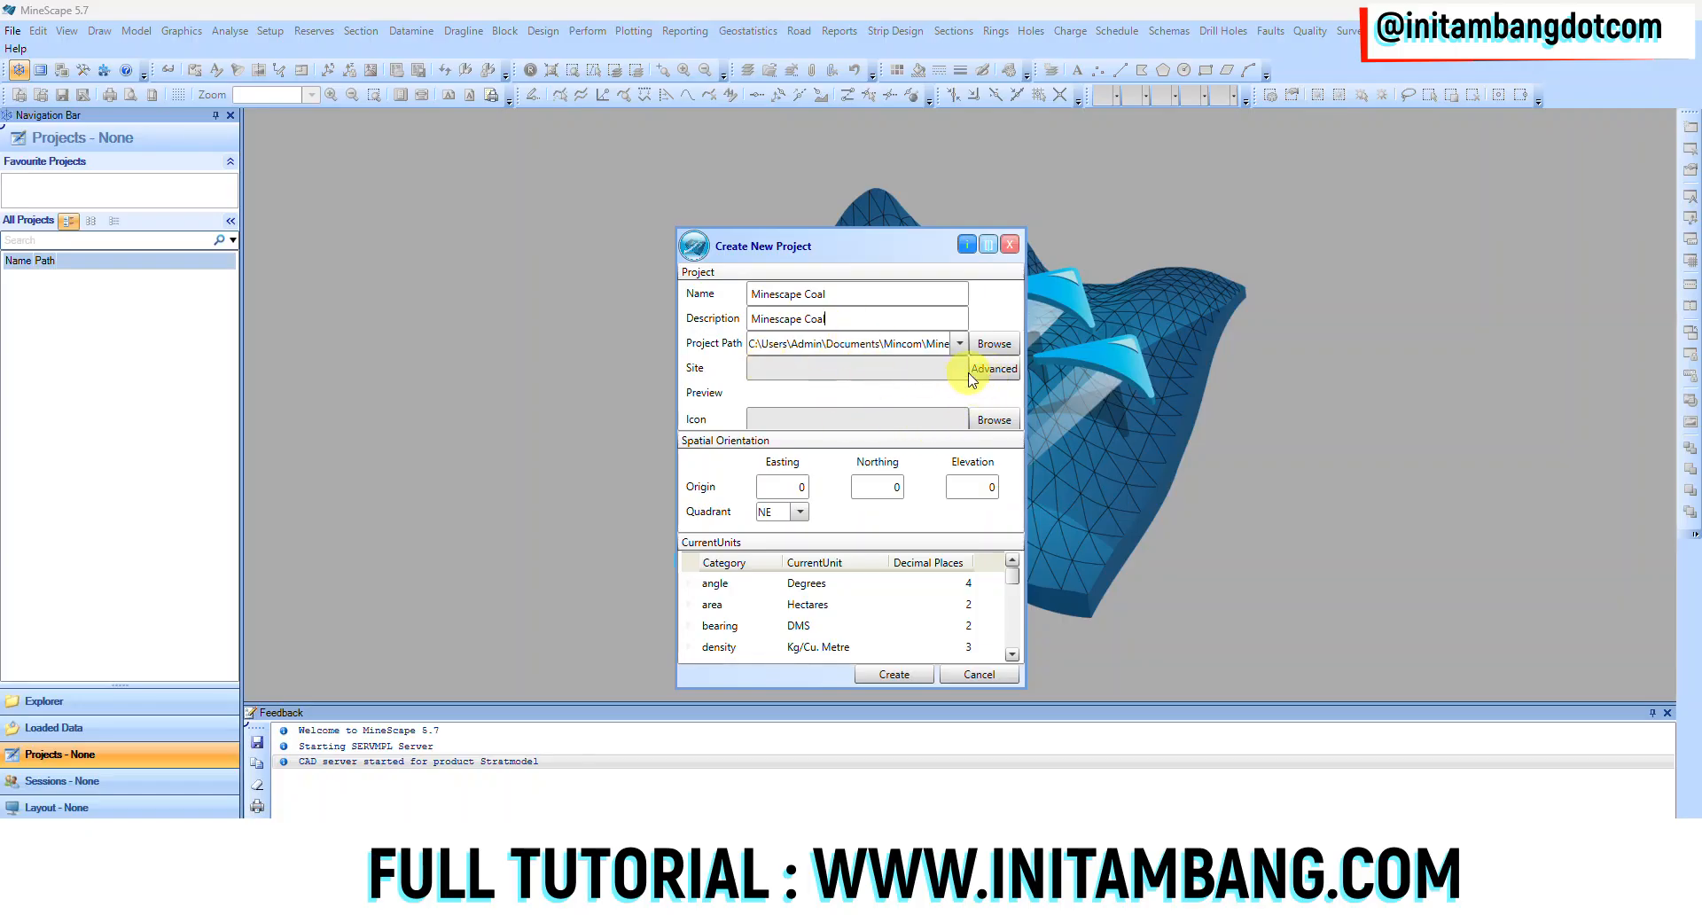
- Examine the new project's icon choice, spatial orientation settings and list of current units
click(1015, 420)
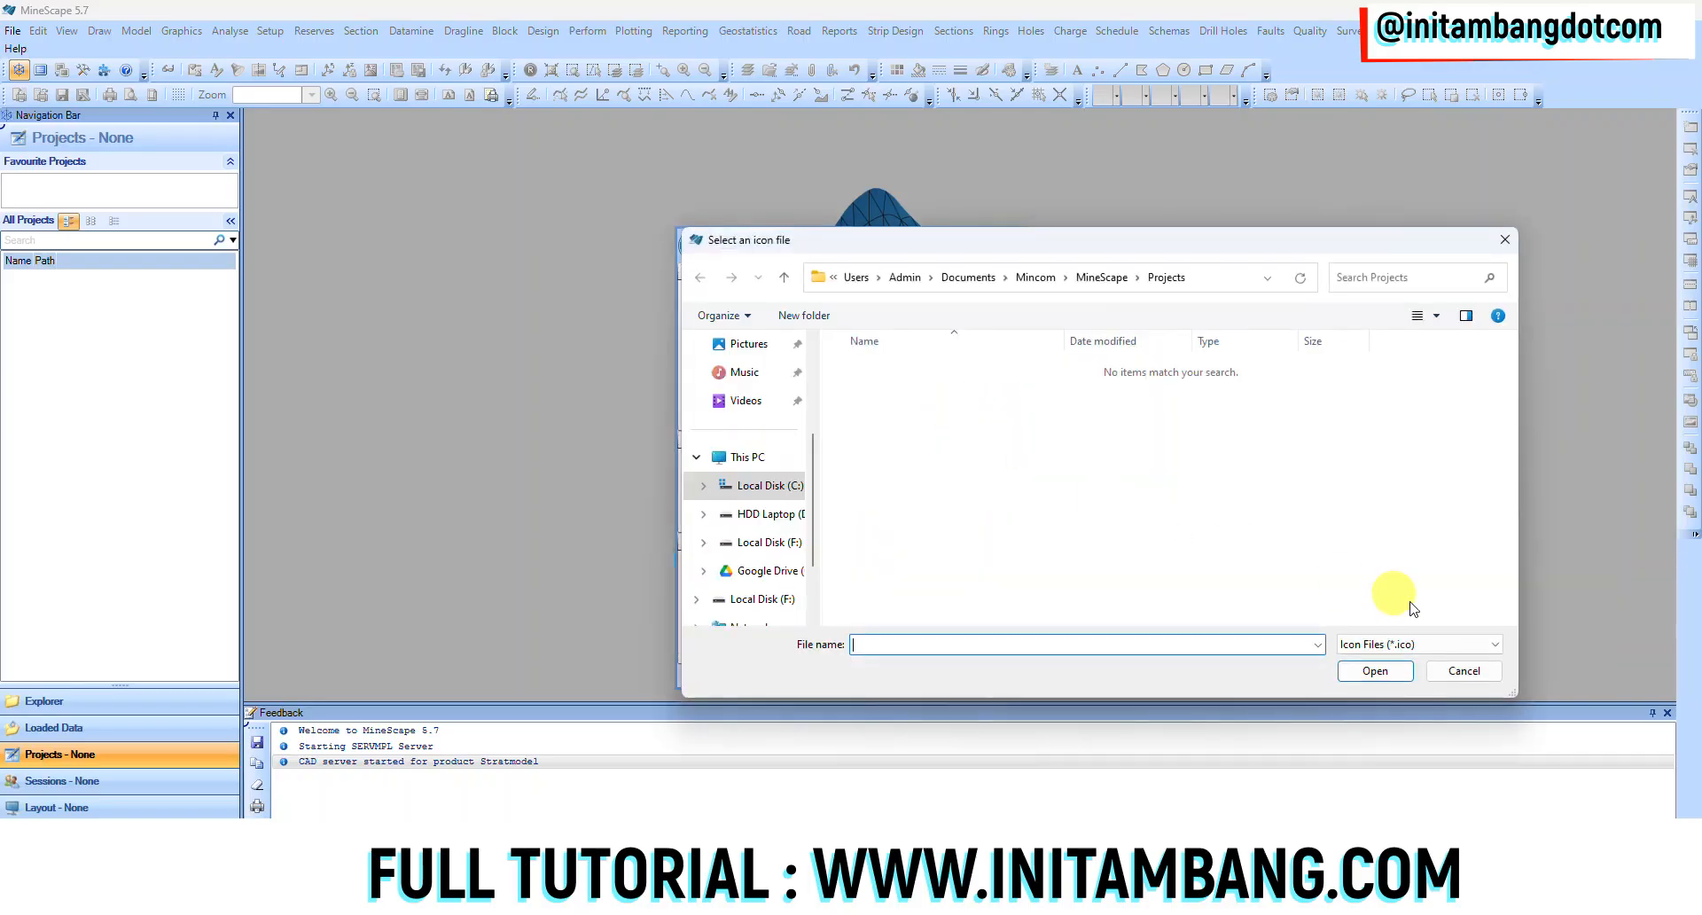
click(1463, 671)
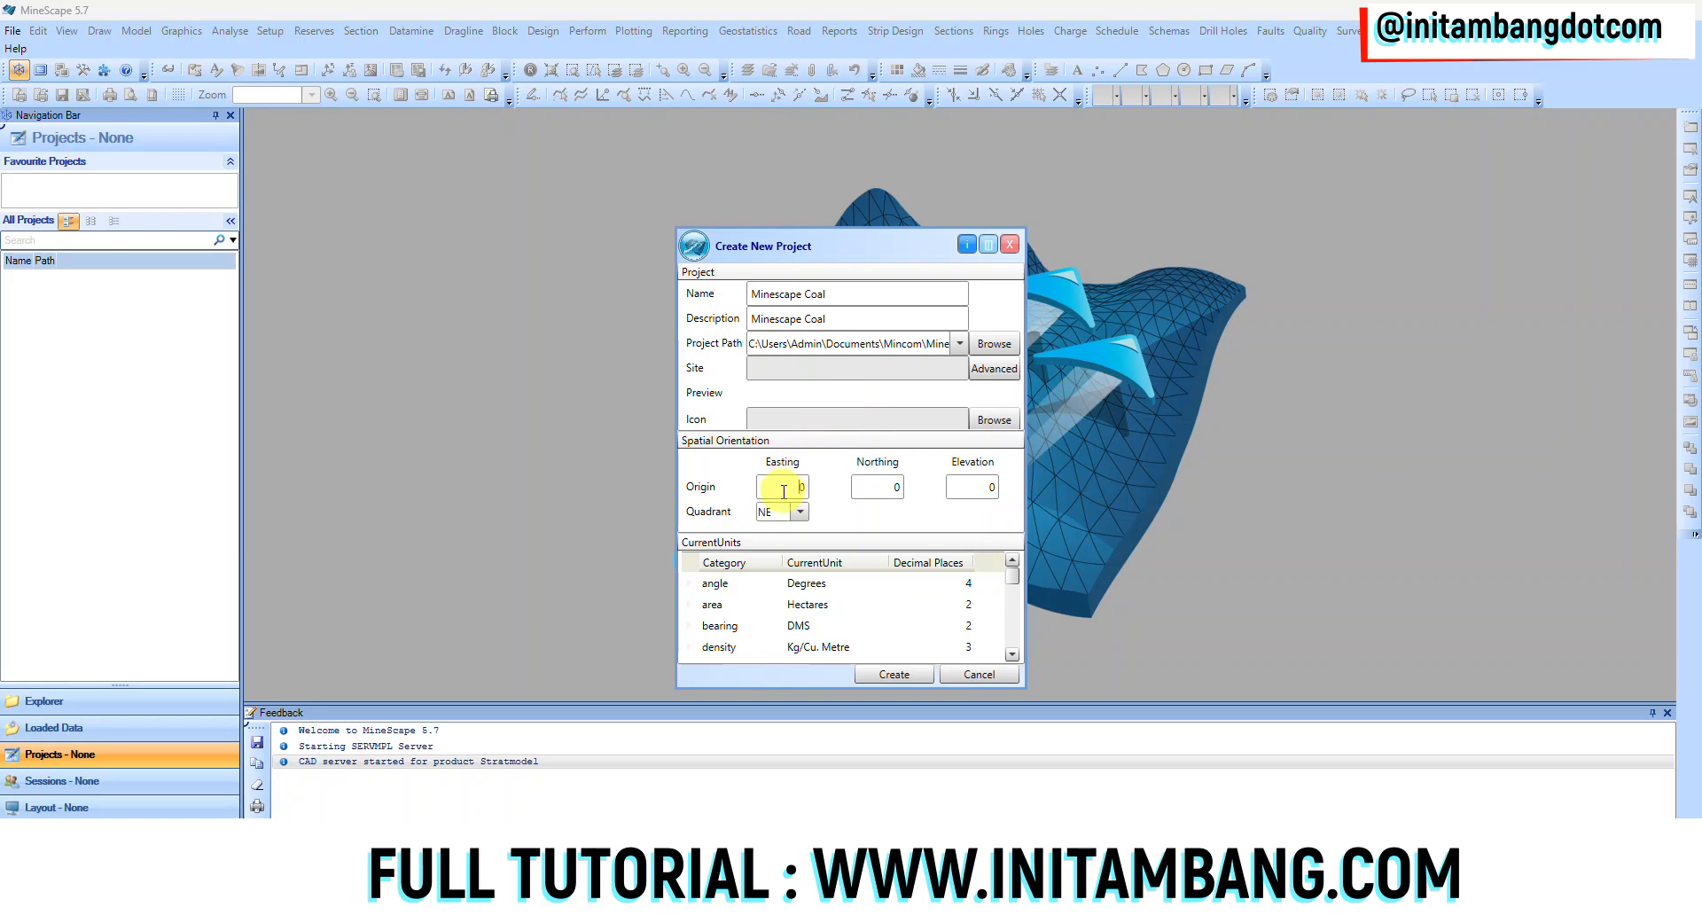
click(974, 490)
click(802, 513)
click(784, 536)
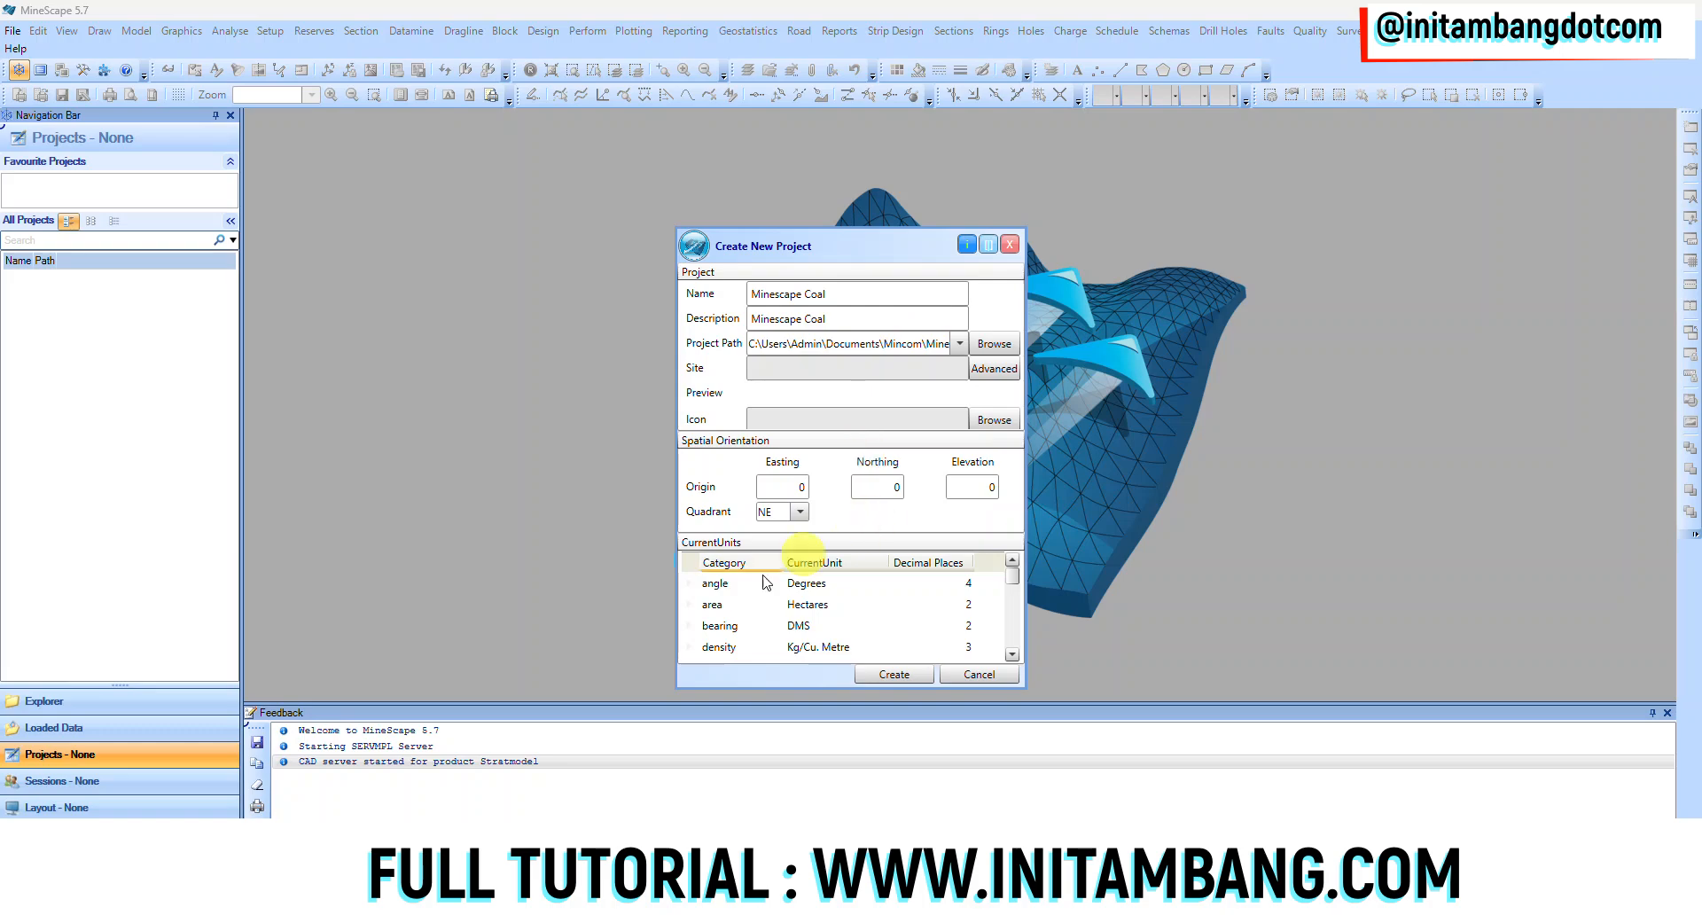
click(764, 604)
click(792, 603)
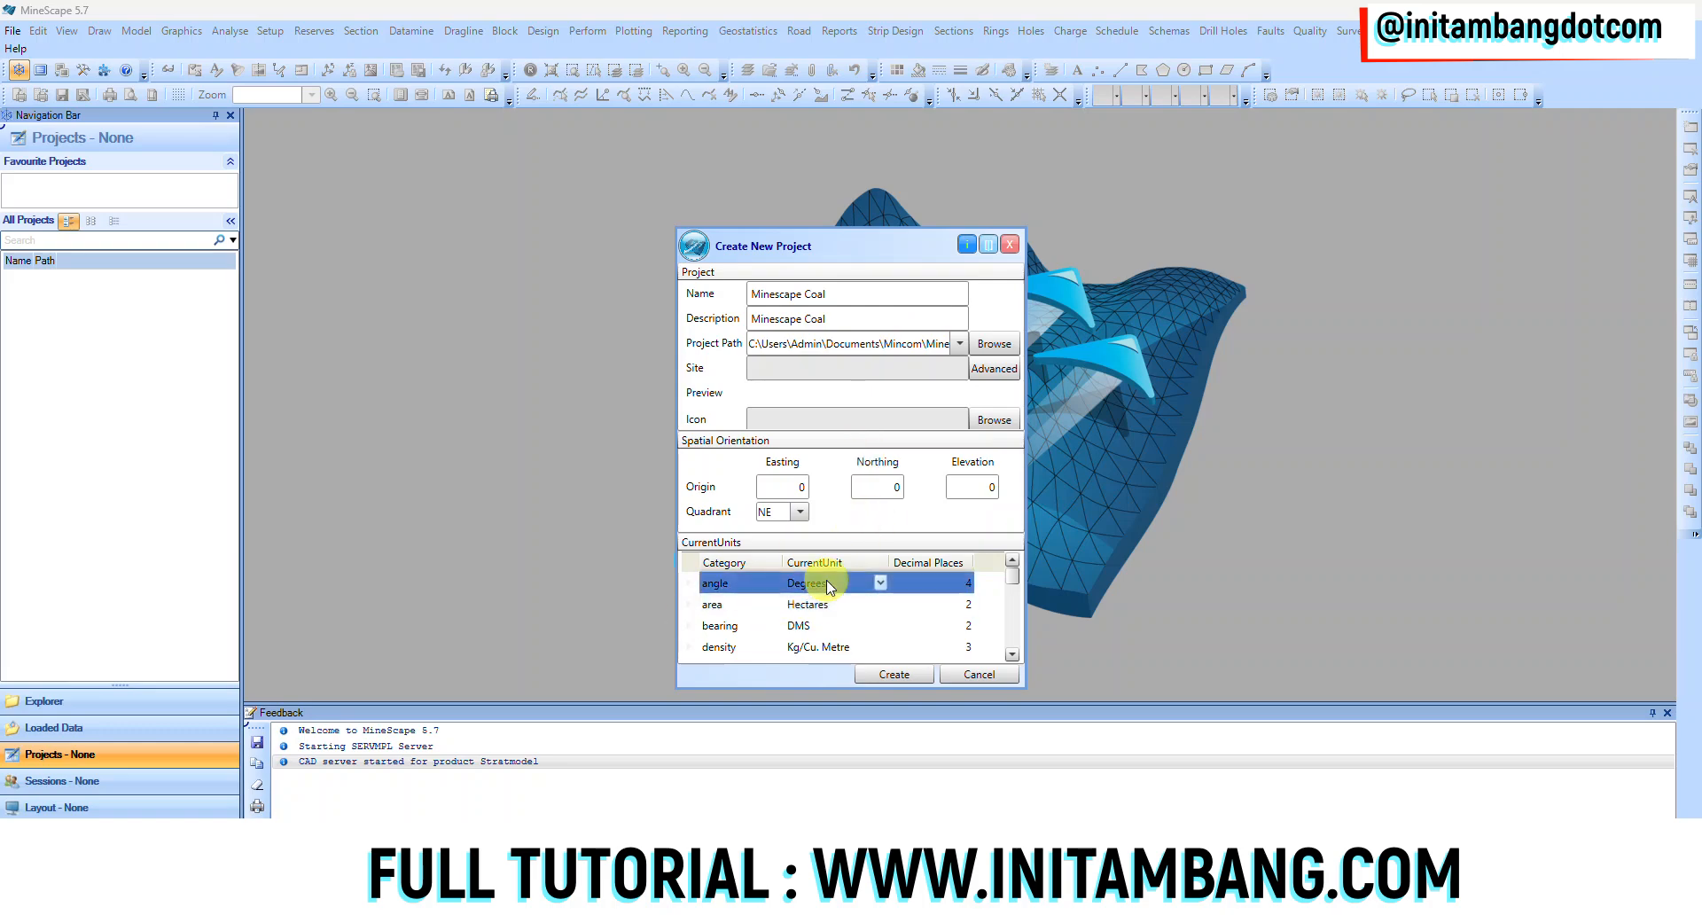
scroll(826, 611, down, 5)
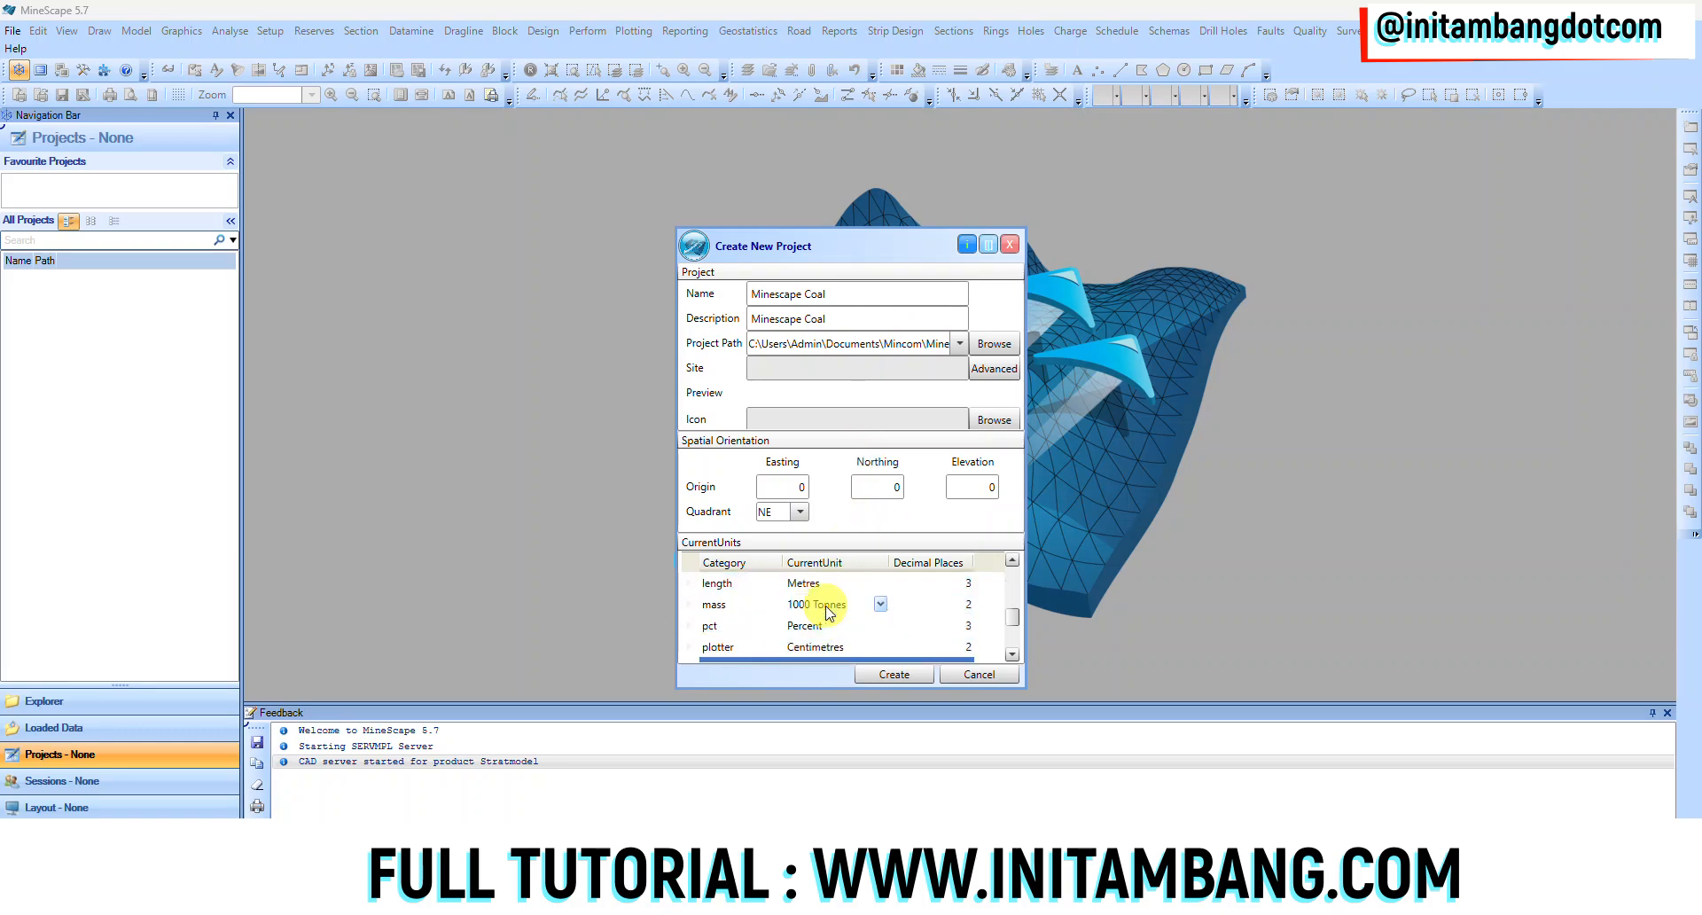
scroll(826, 633, up, 5)
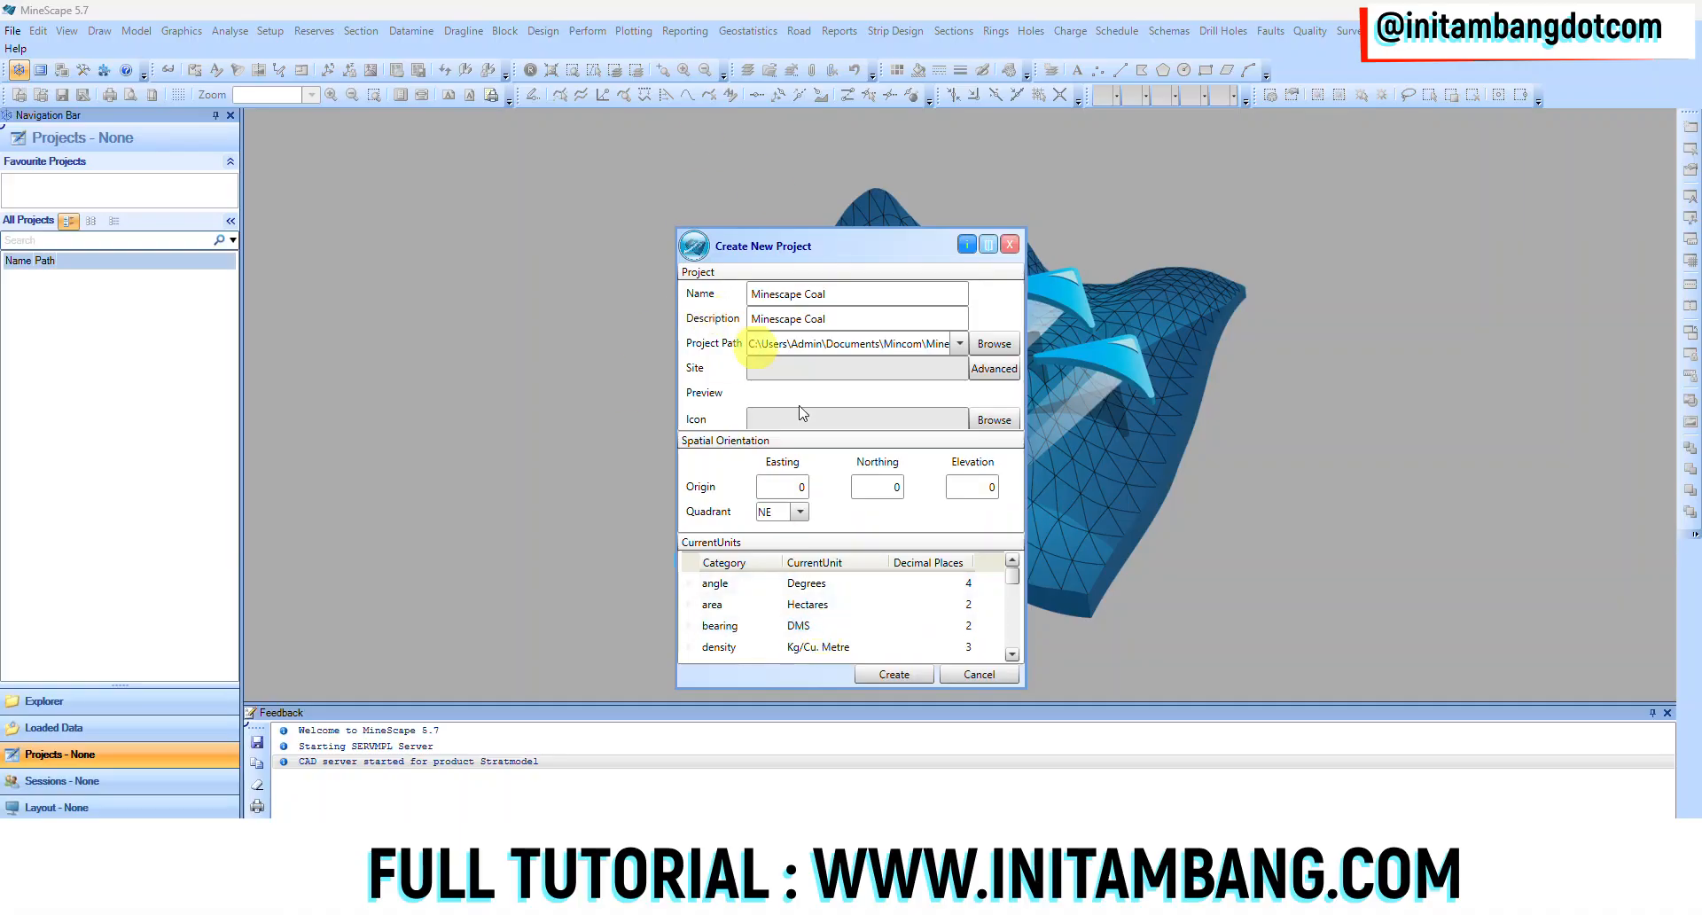
- Set the project's area unit to Sq. Metres and its density unit to Tonnes/Cu. Metre
click(911, 585)
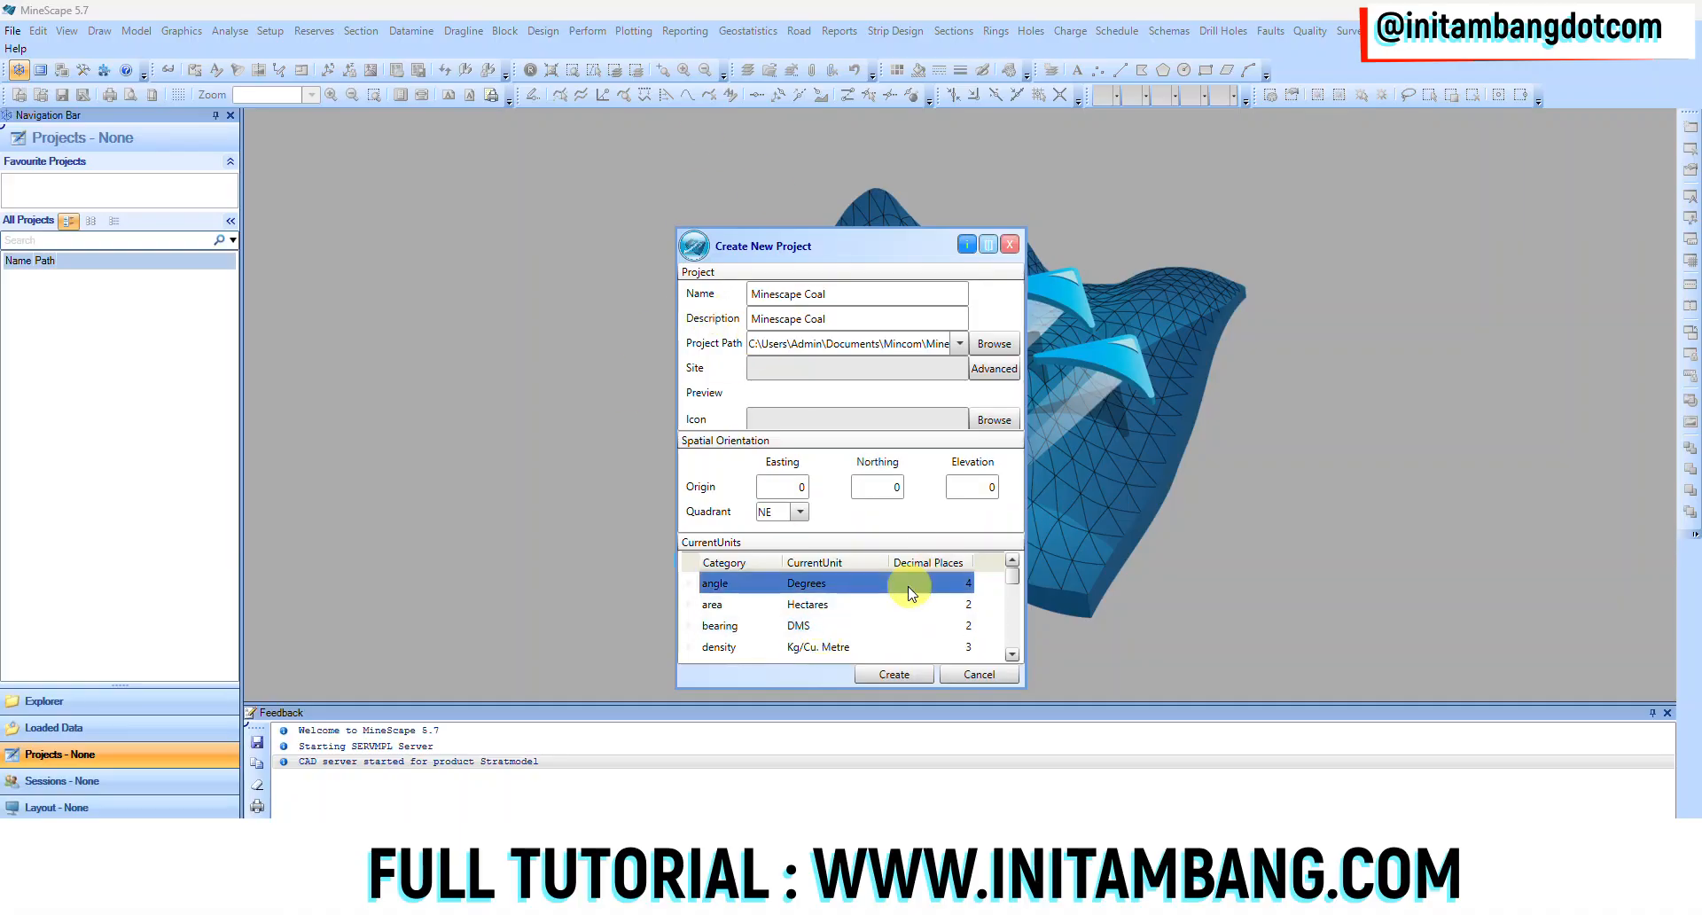
click(869, 595)
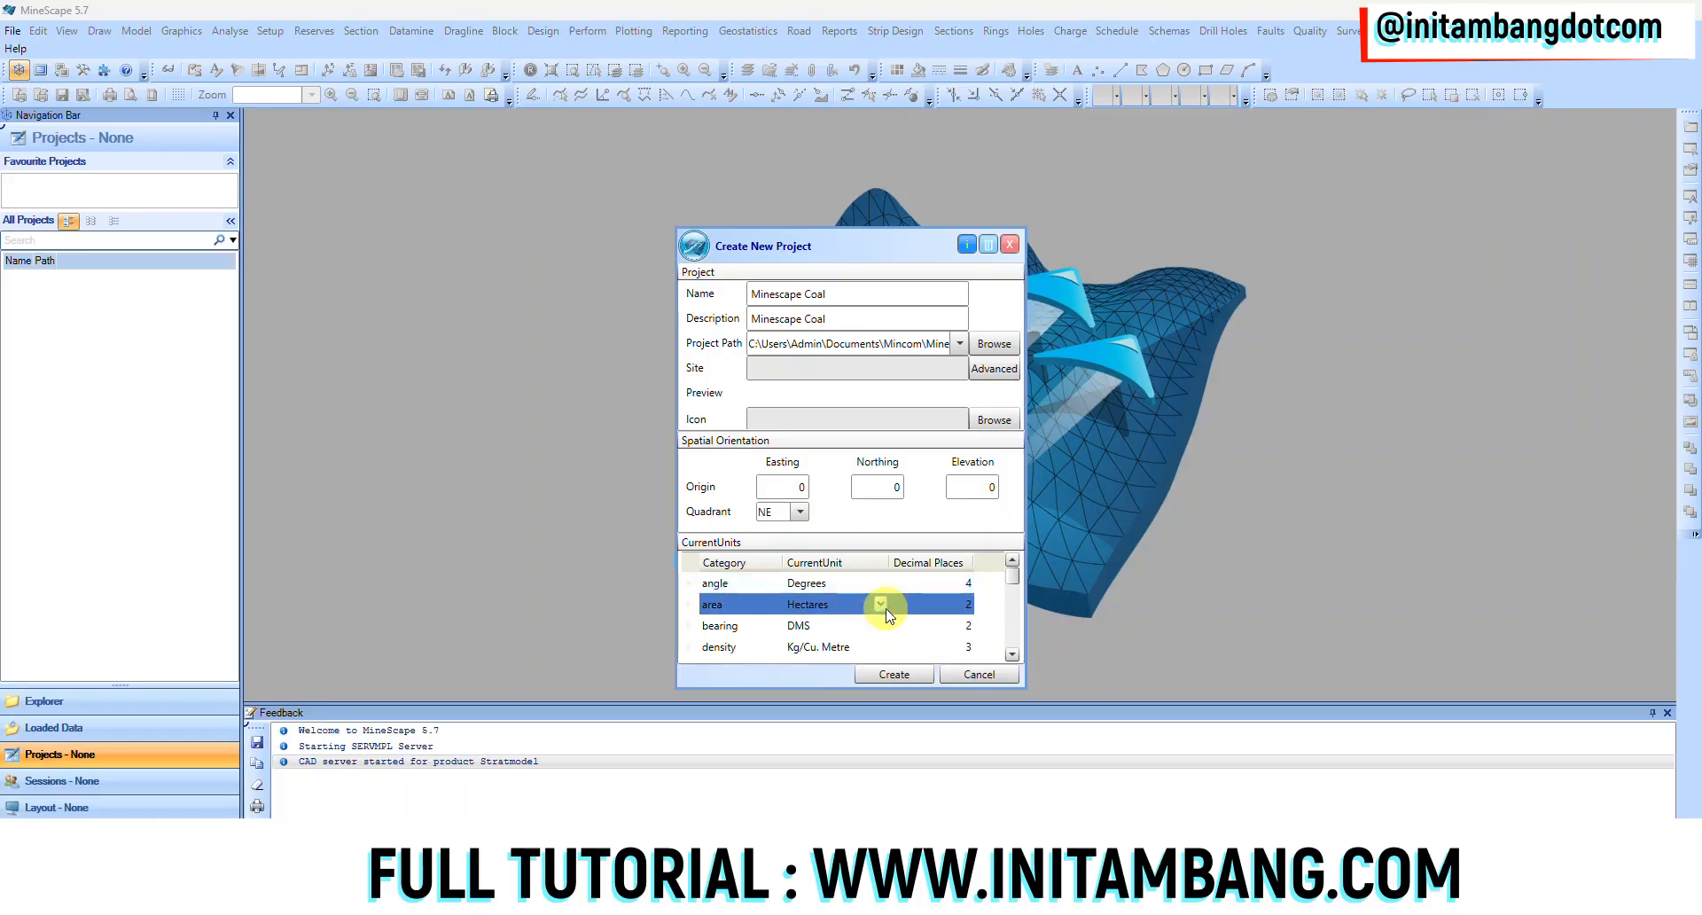
click(882, 605)
click(882, 604)
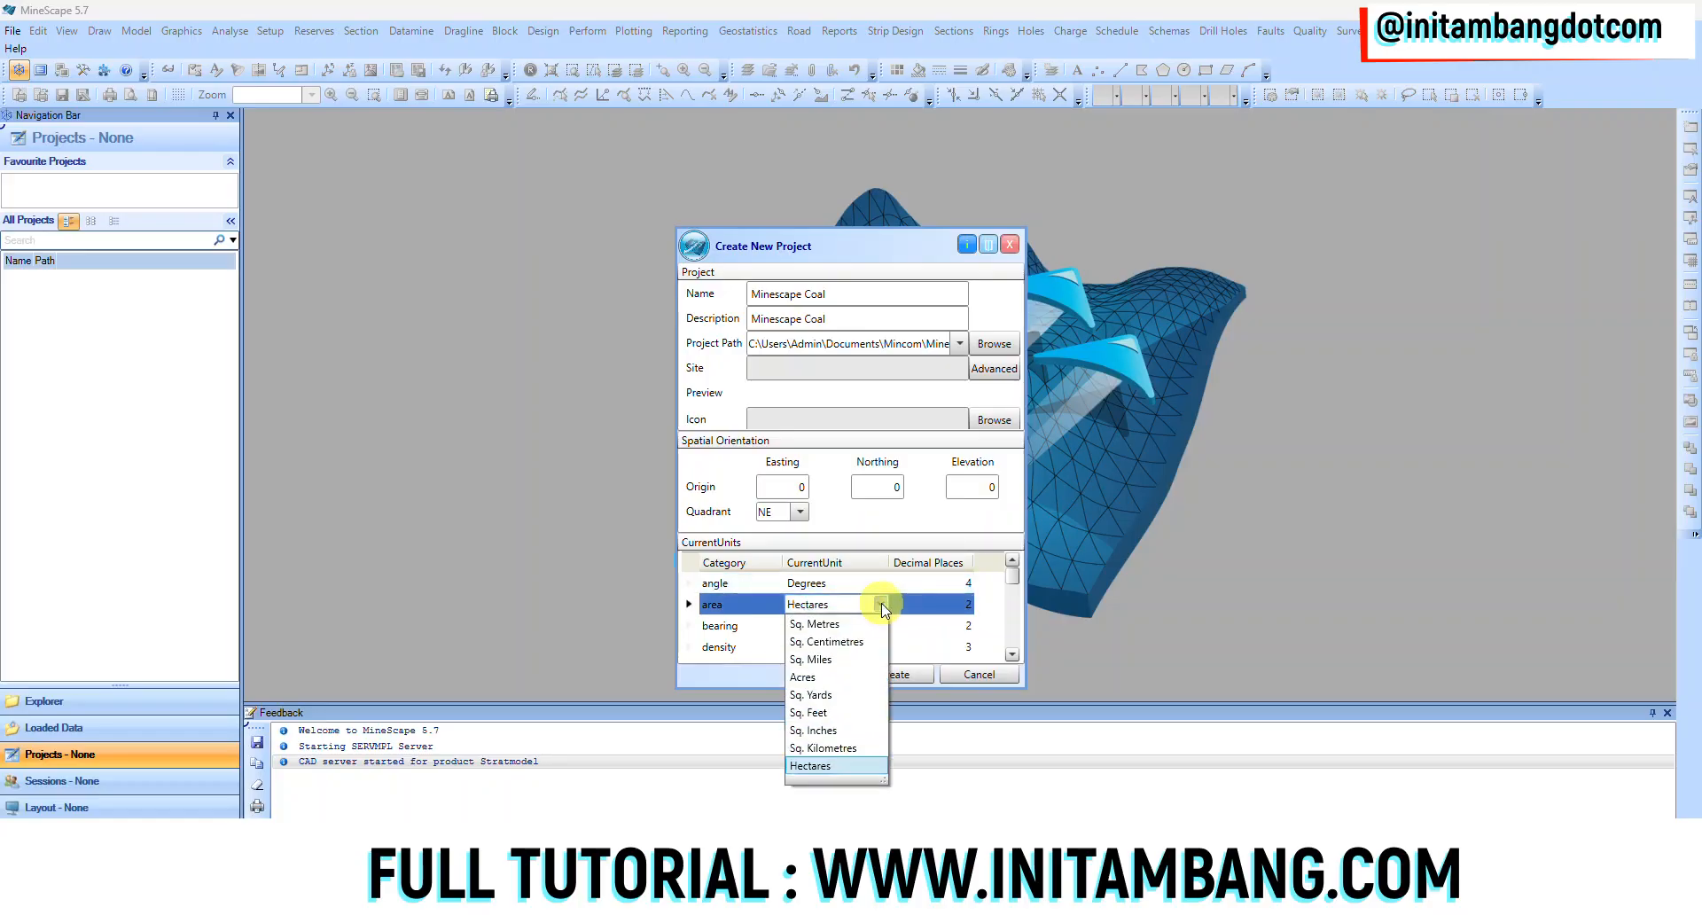
click(858, 623)
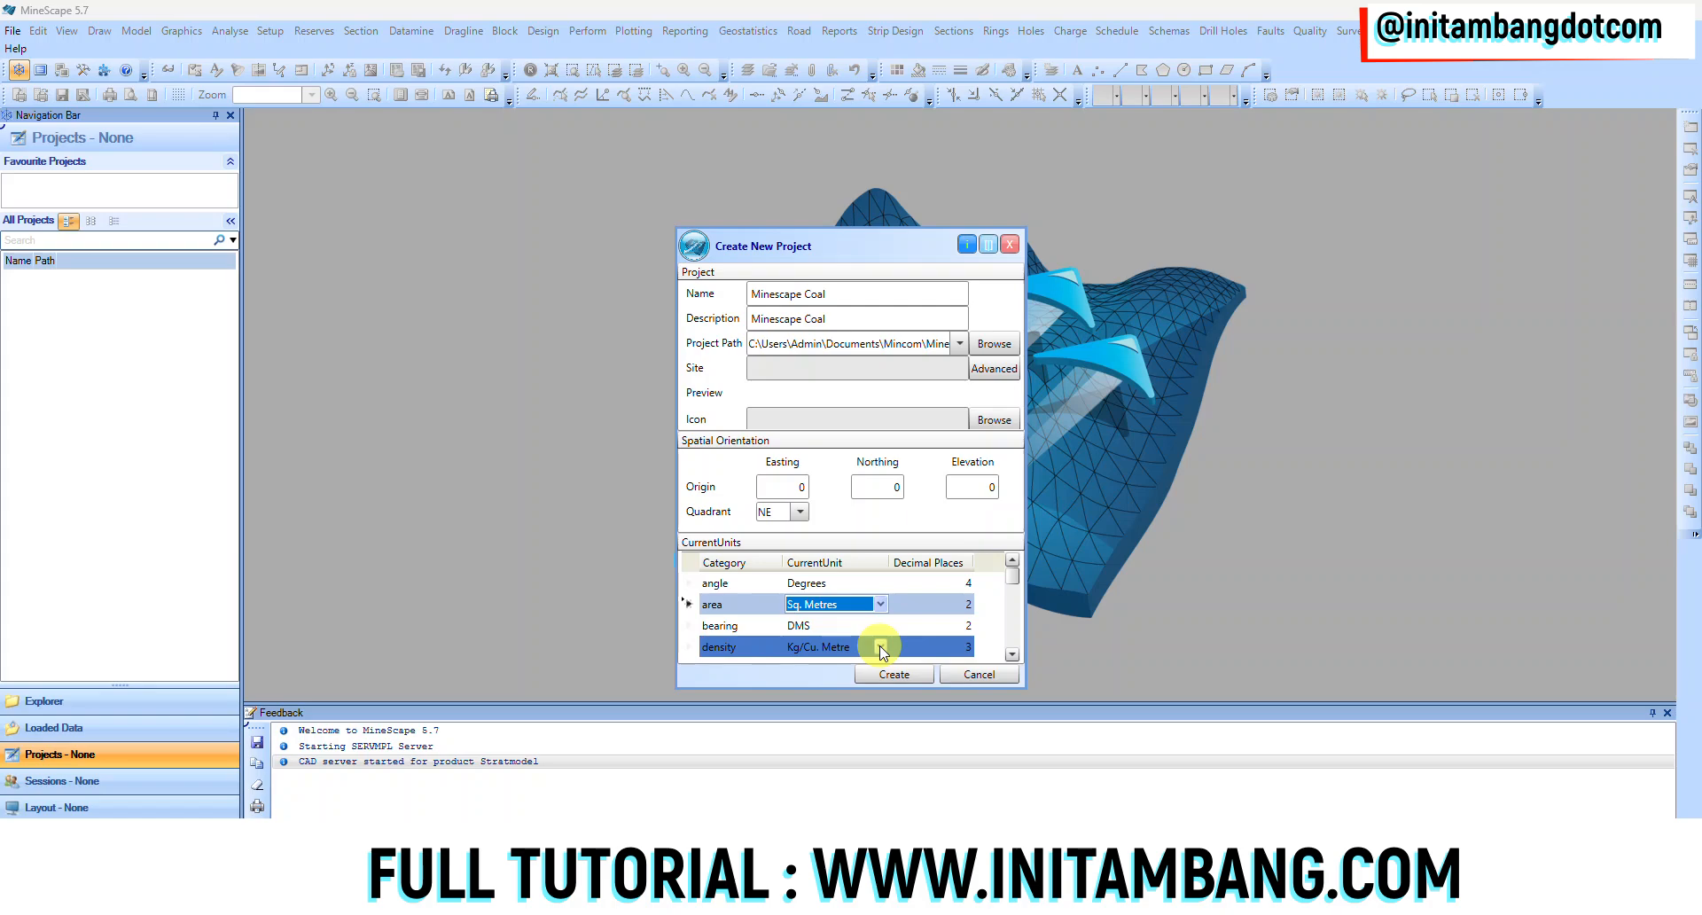
click(880, 646)
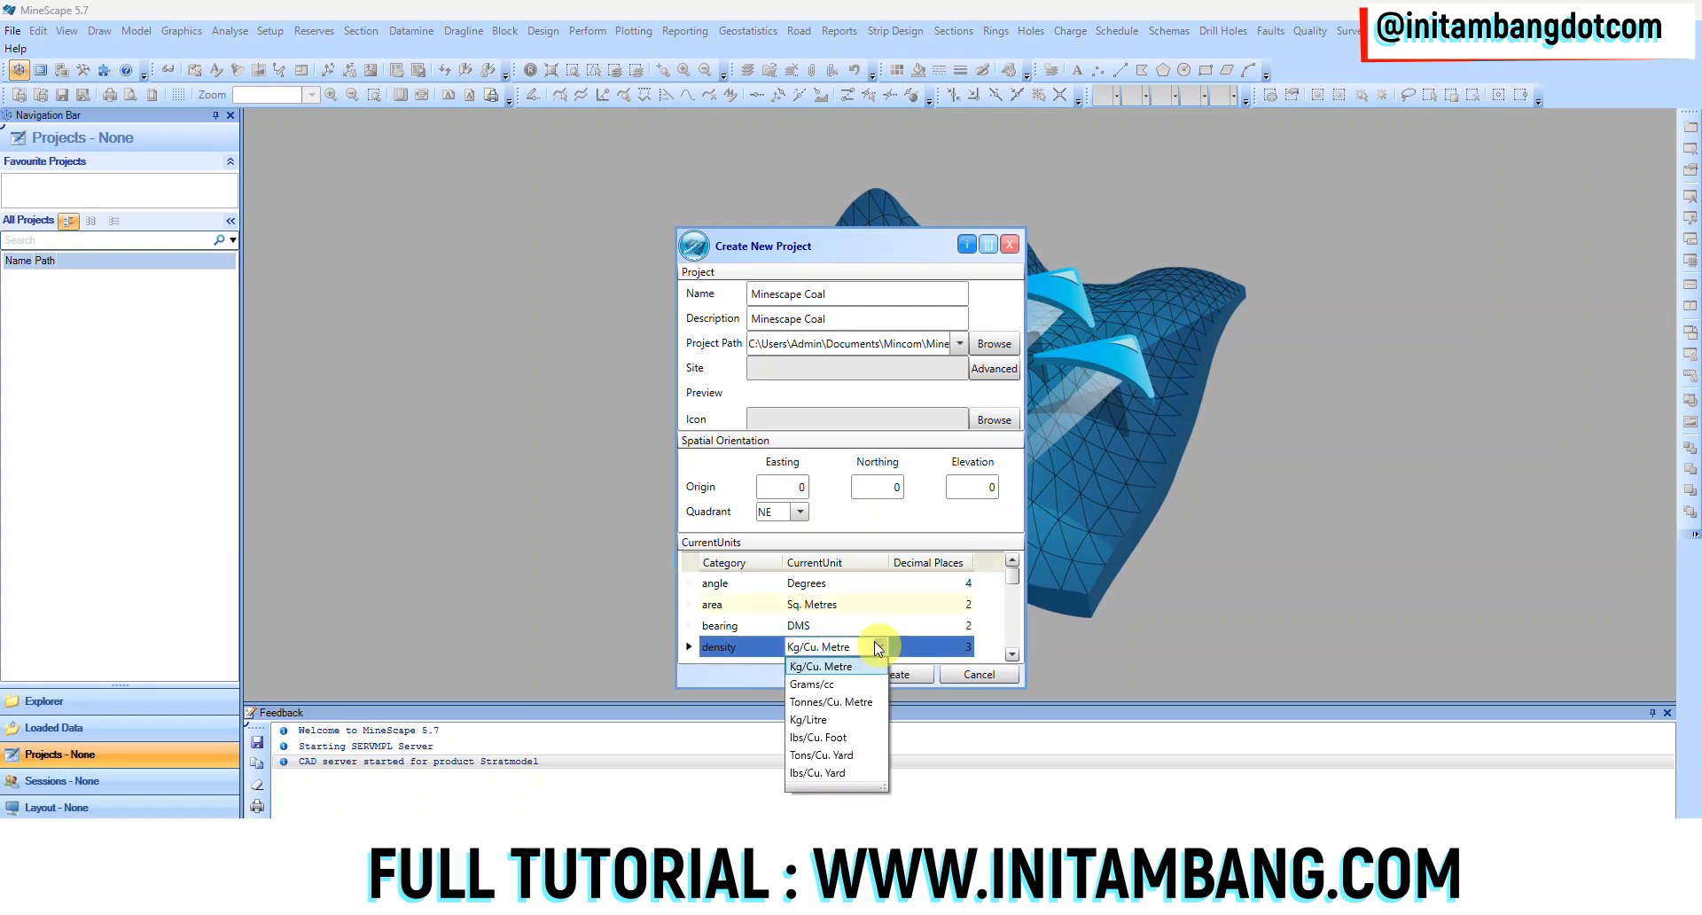
click(844, 701)
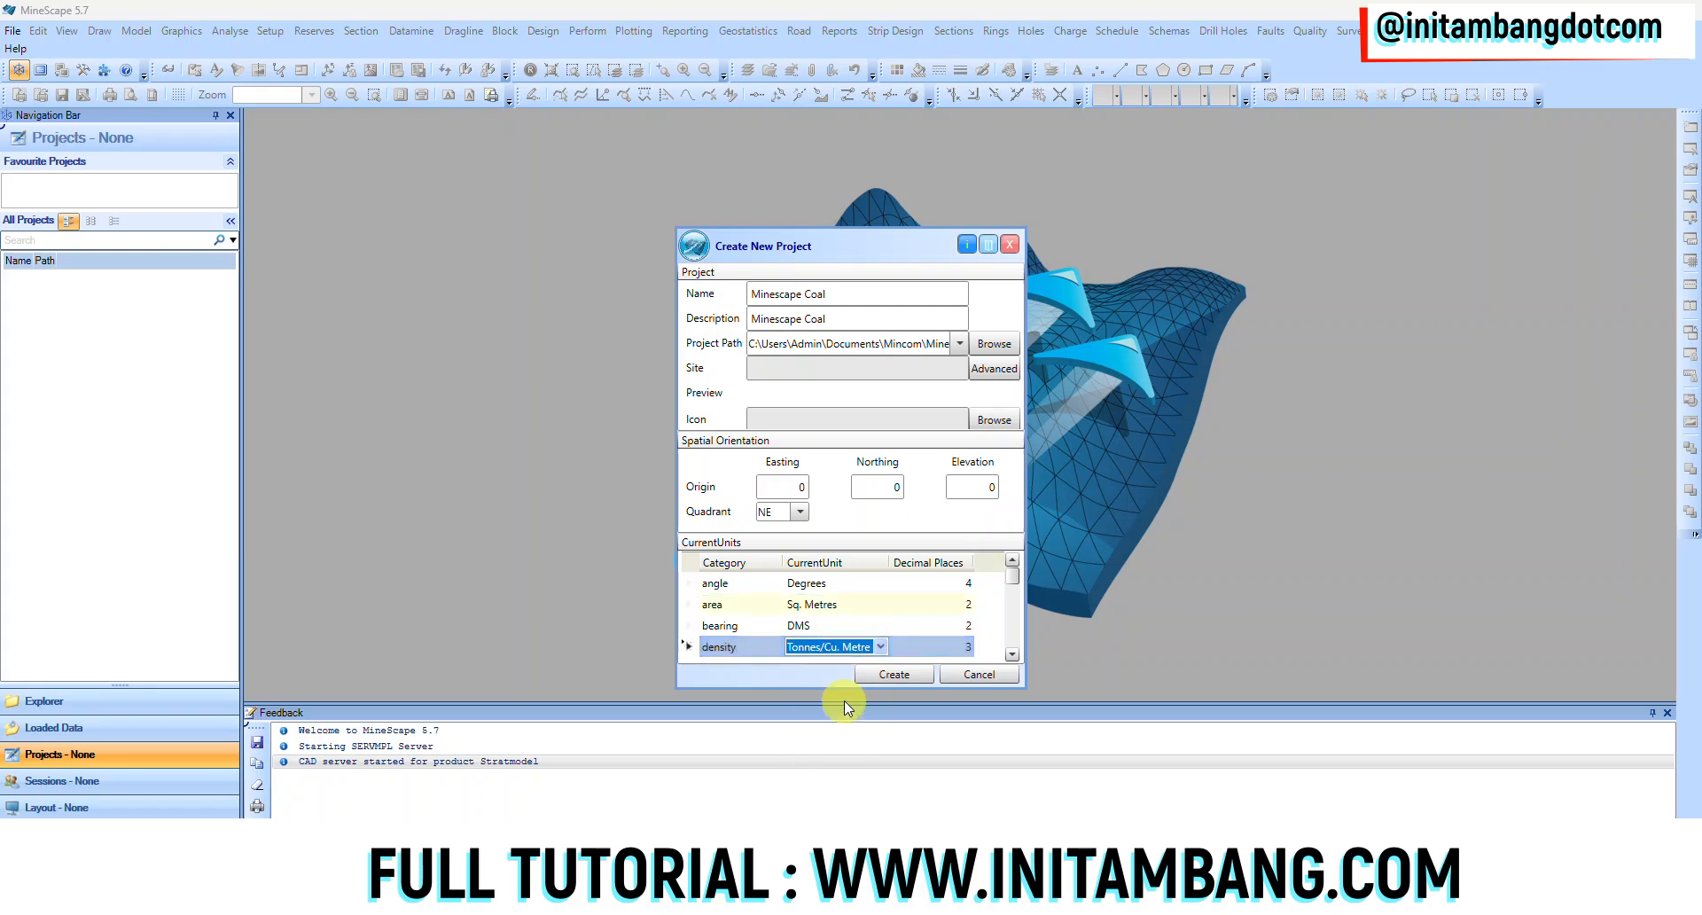
- Set the project's energy unit to kcal
click(1011, 655)
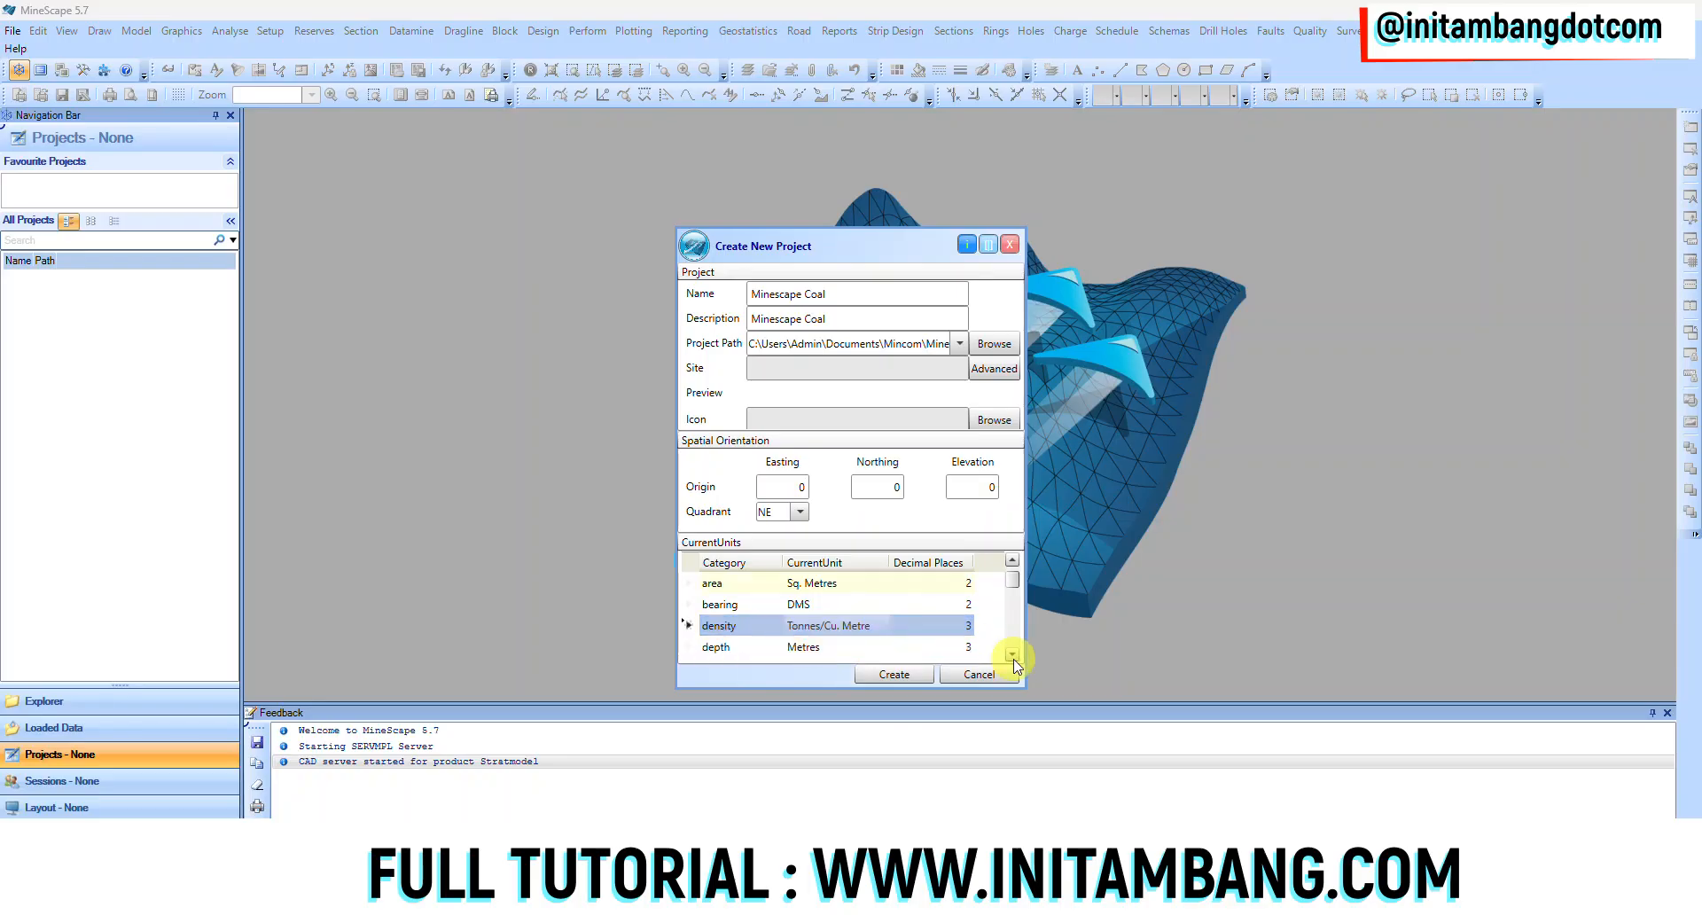
click(1012, 655)
click(1012, 655)
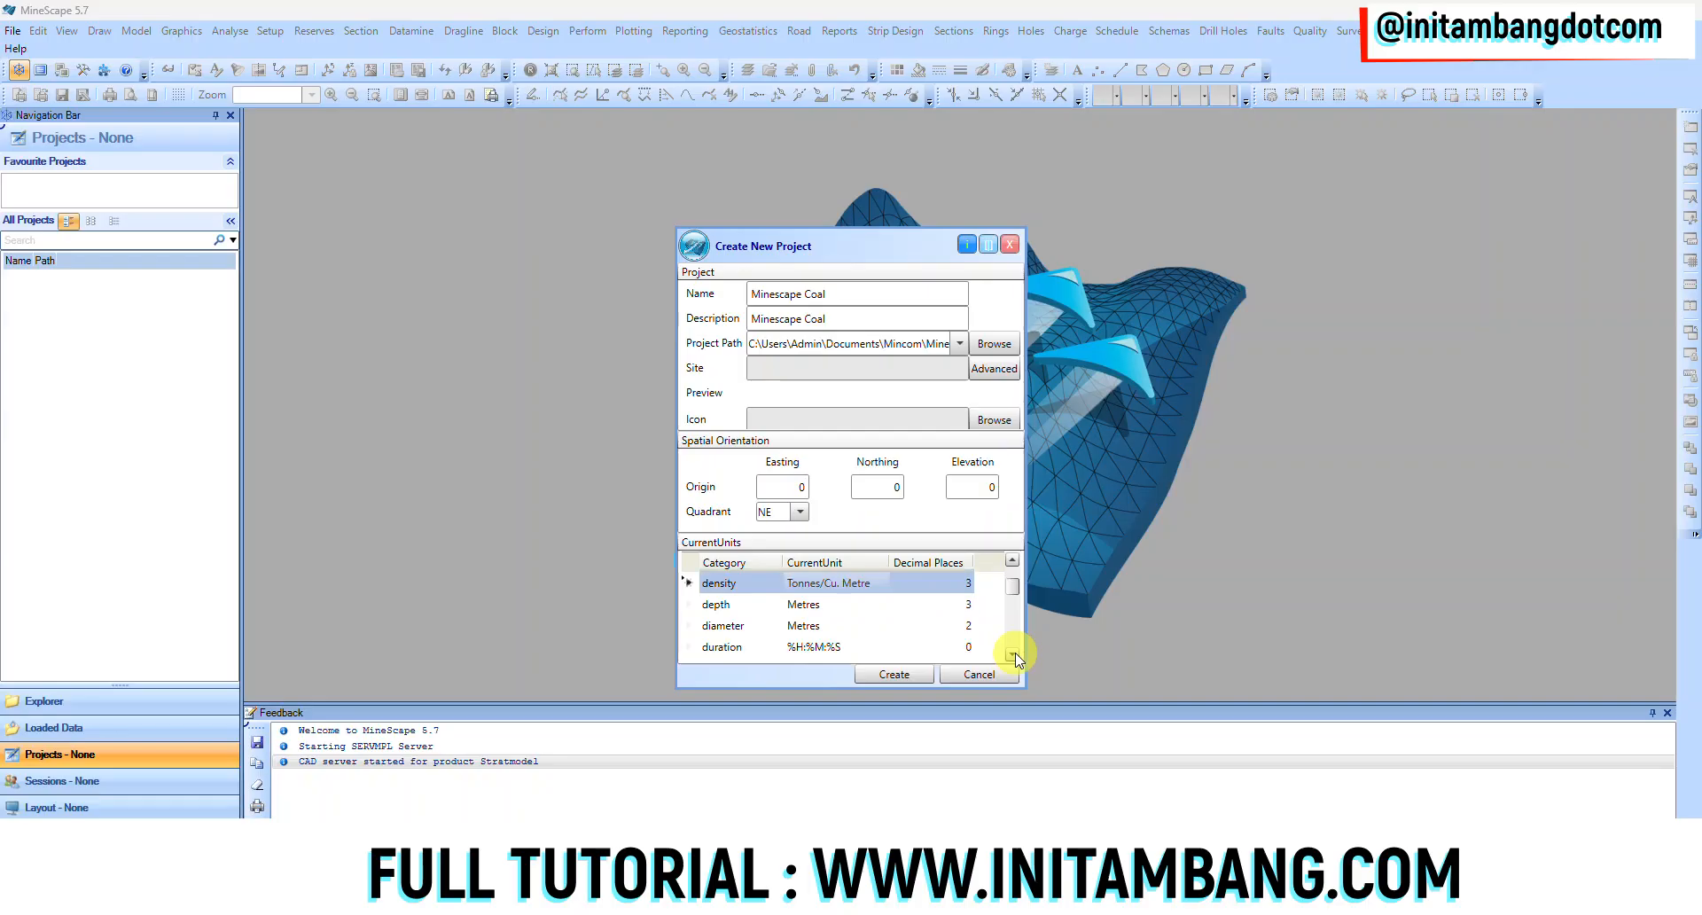
click(1013, 655)
click(1012, 655)
click(880, 625)
click(880, 626)
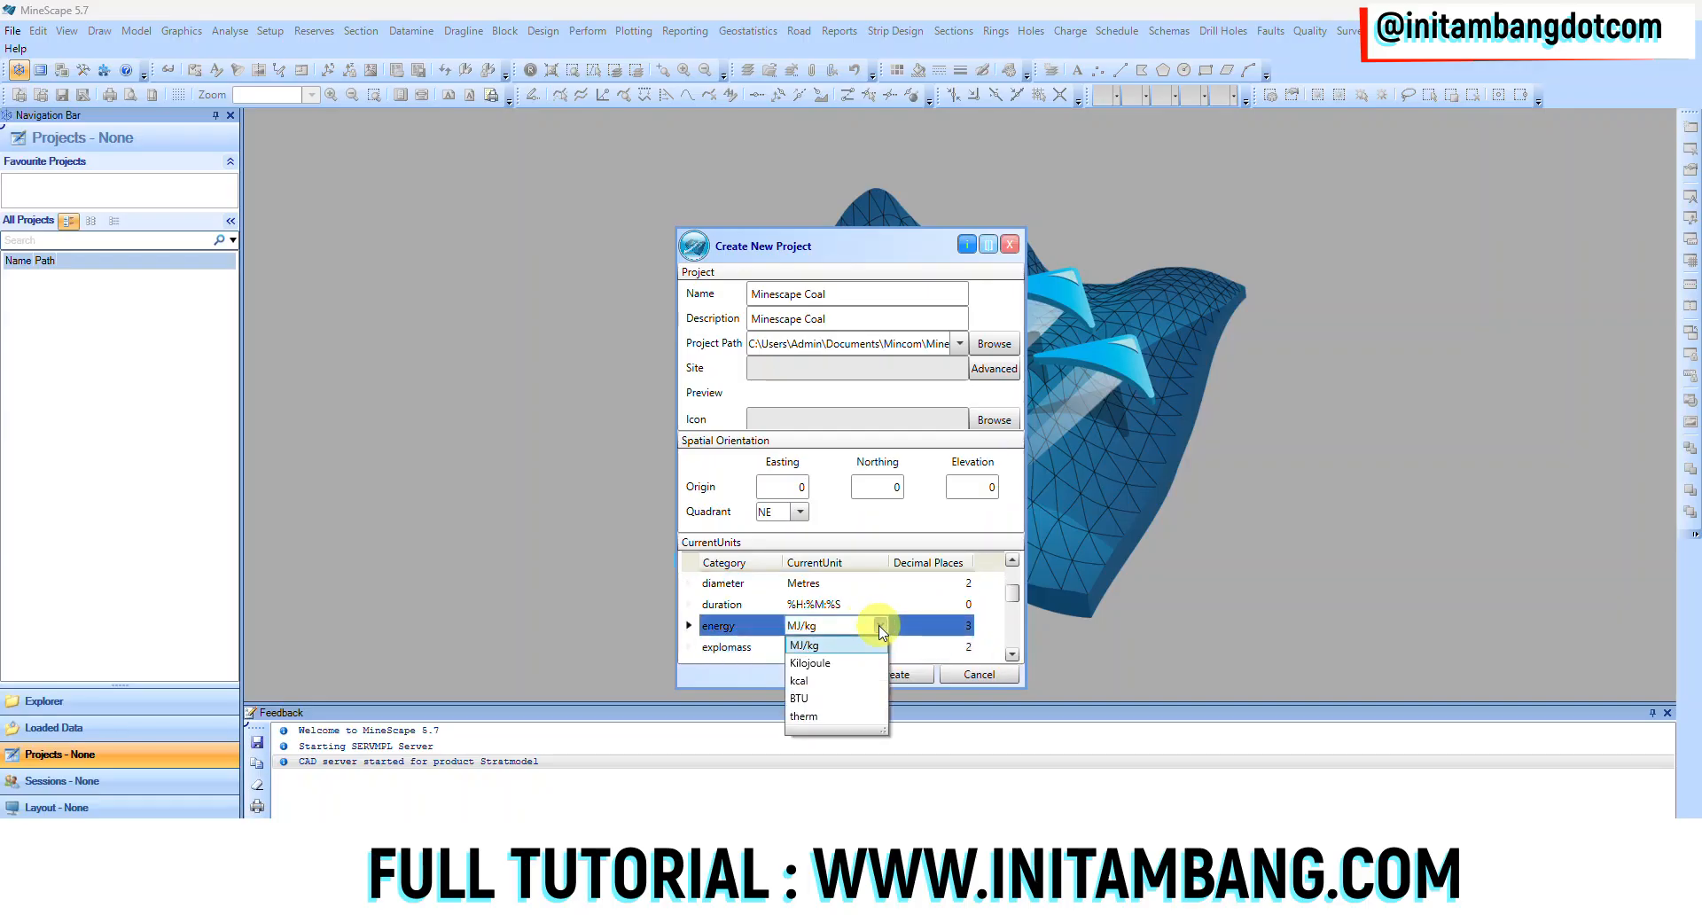
click(840, 681)
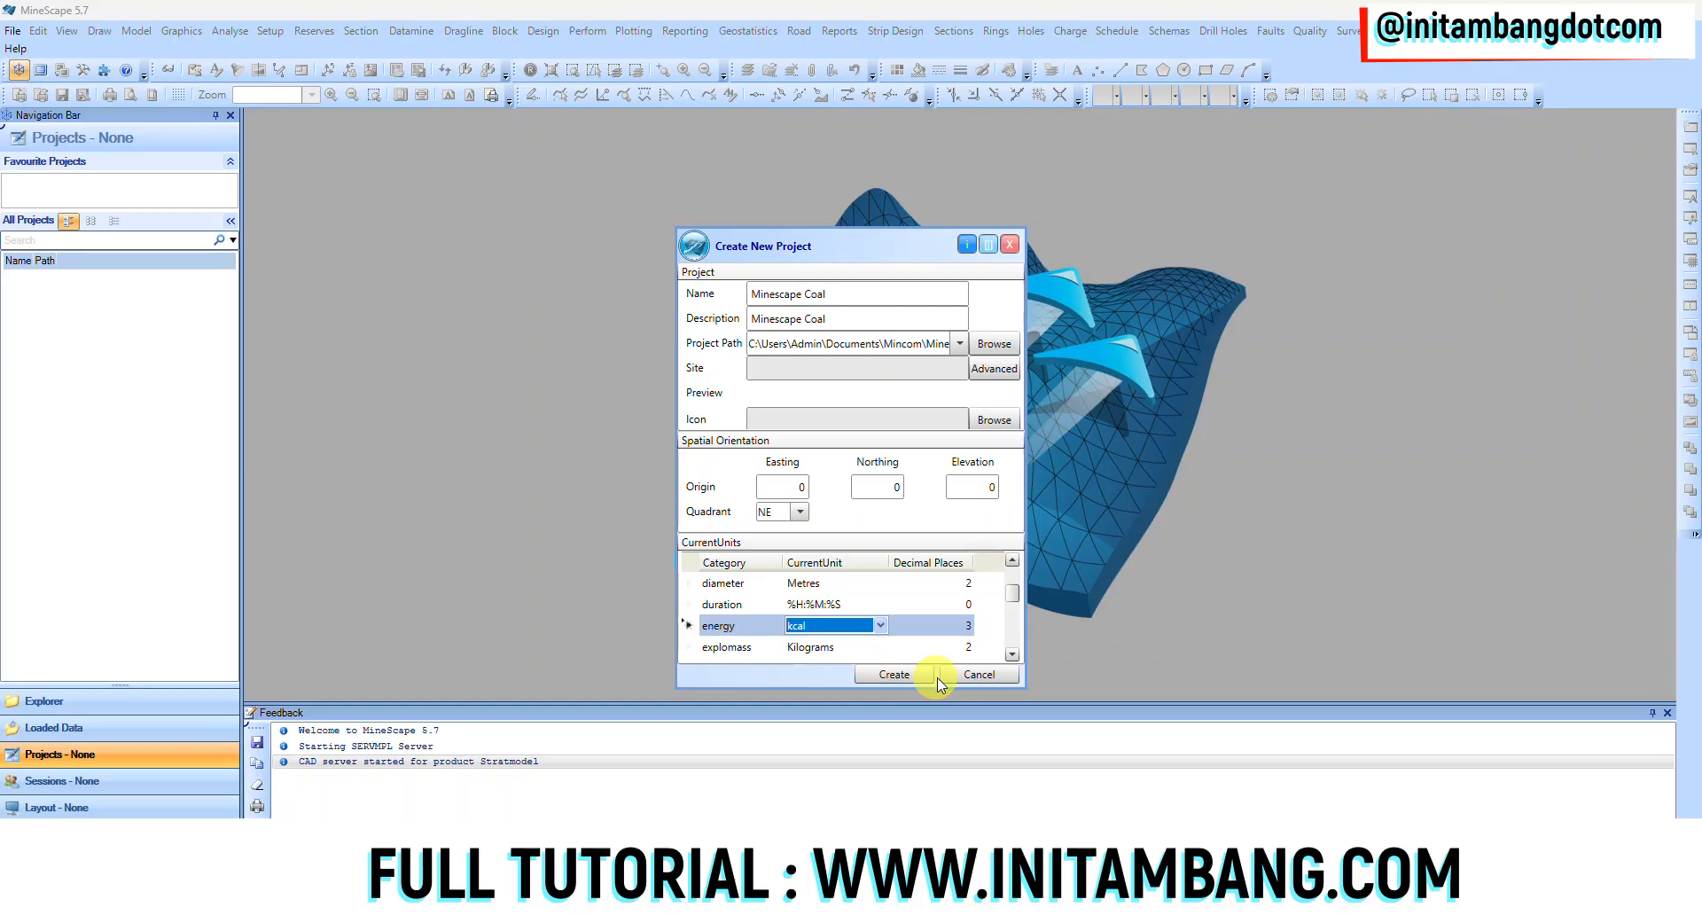
- Examine the unit options available for the geophysics category
click(1012, 654)
click(1011, 654)
click(1011, 654)
click(1011, 654)
click(836, 599)
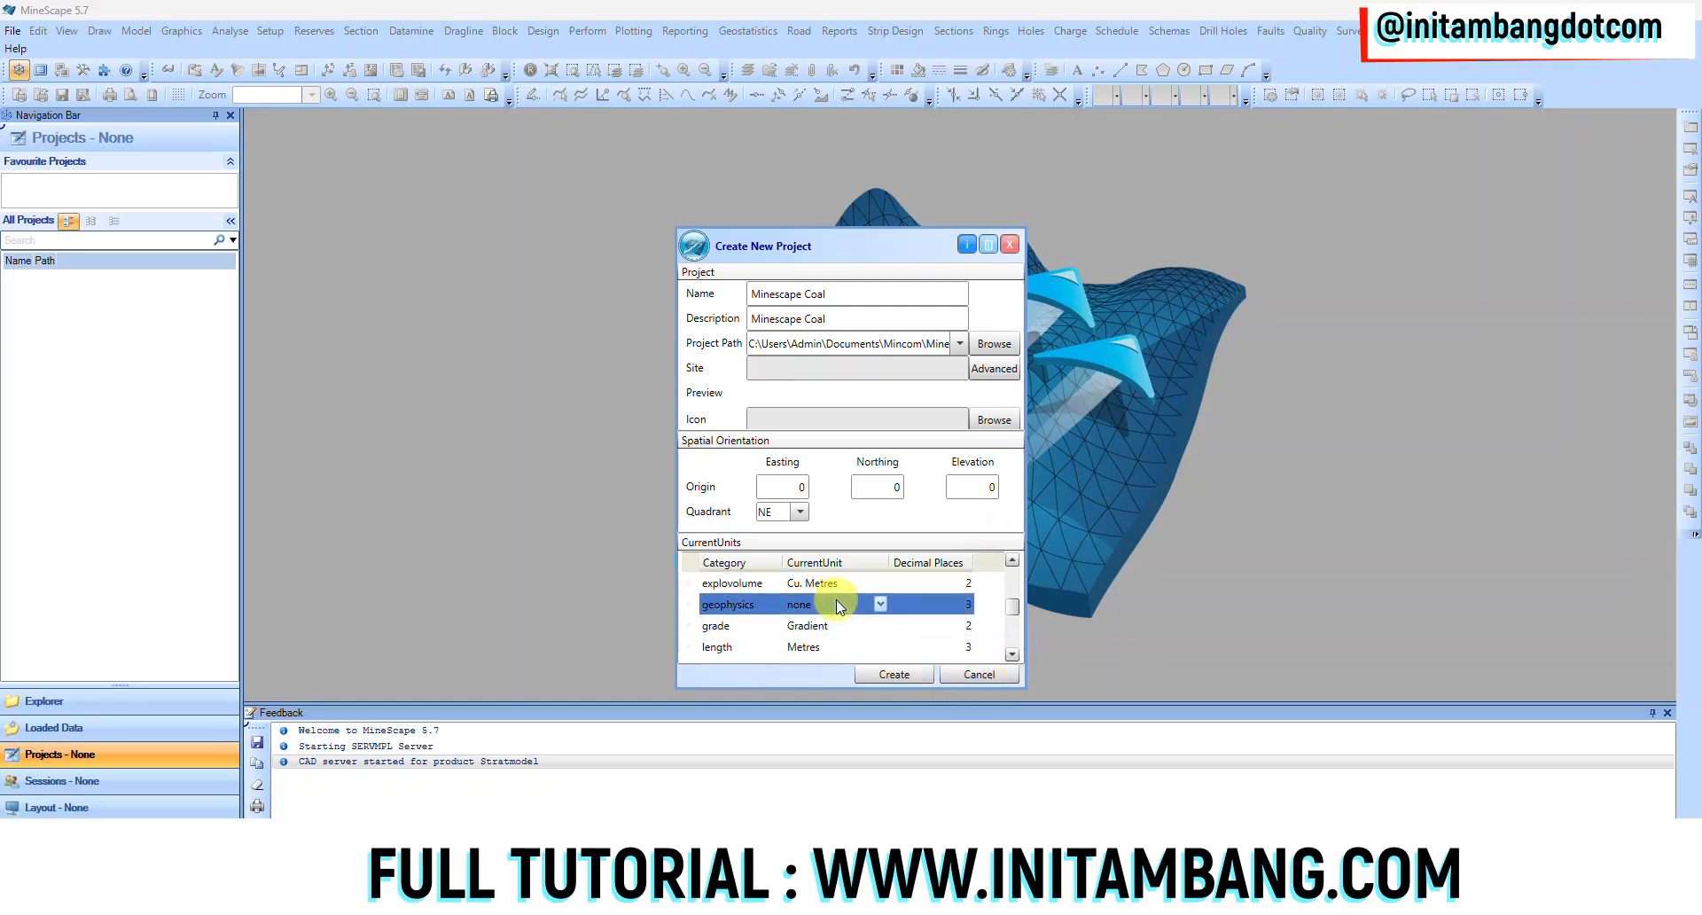
click(881, 604)
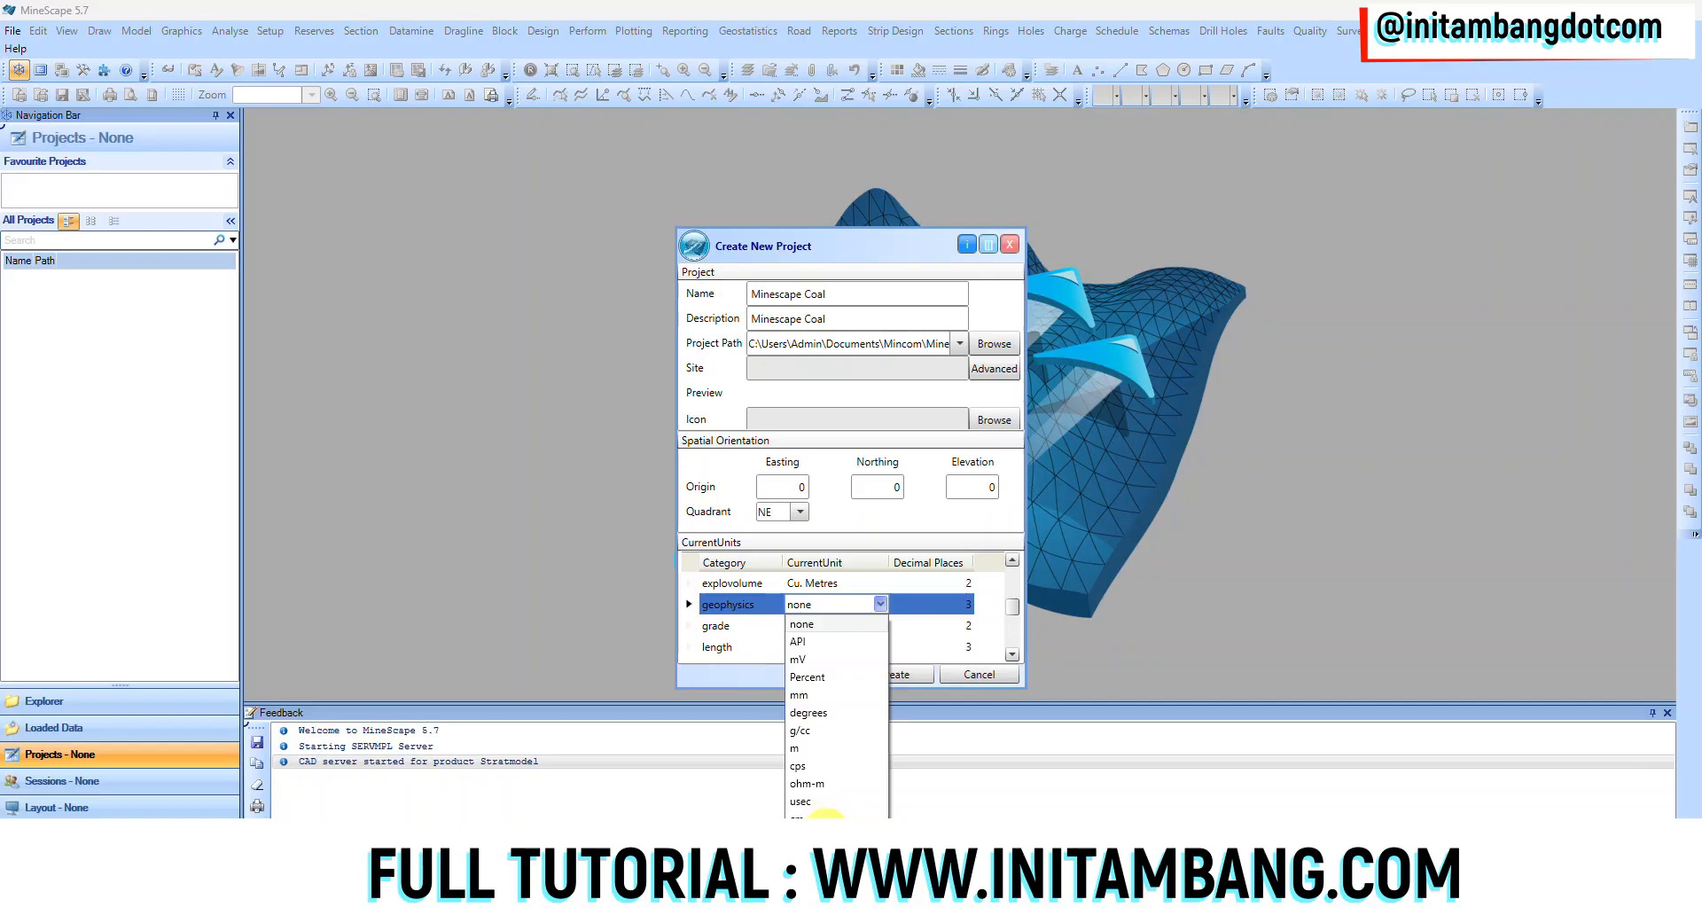
click(884, 547)
- Set the project's grade unit to Percent
click(842, 627)
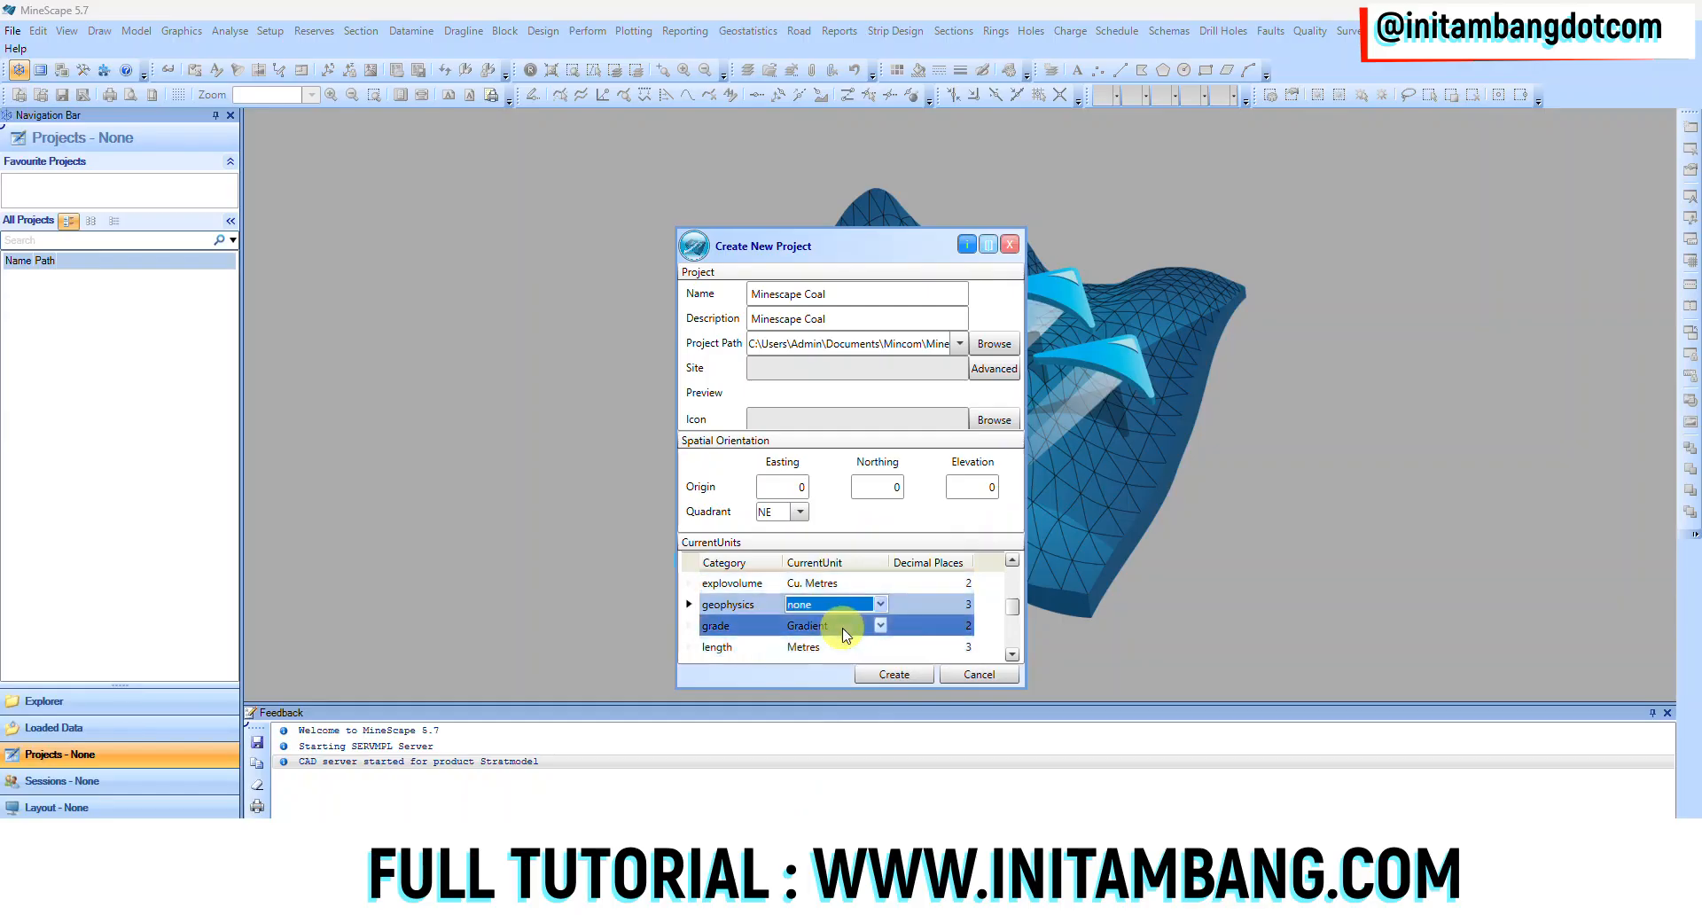
click(879, 626)
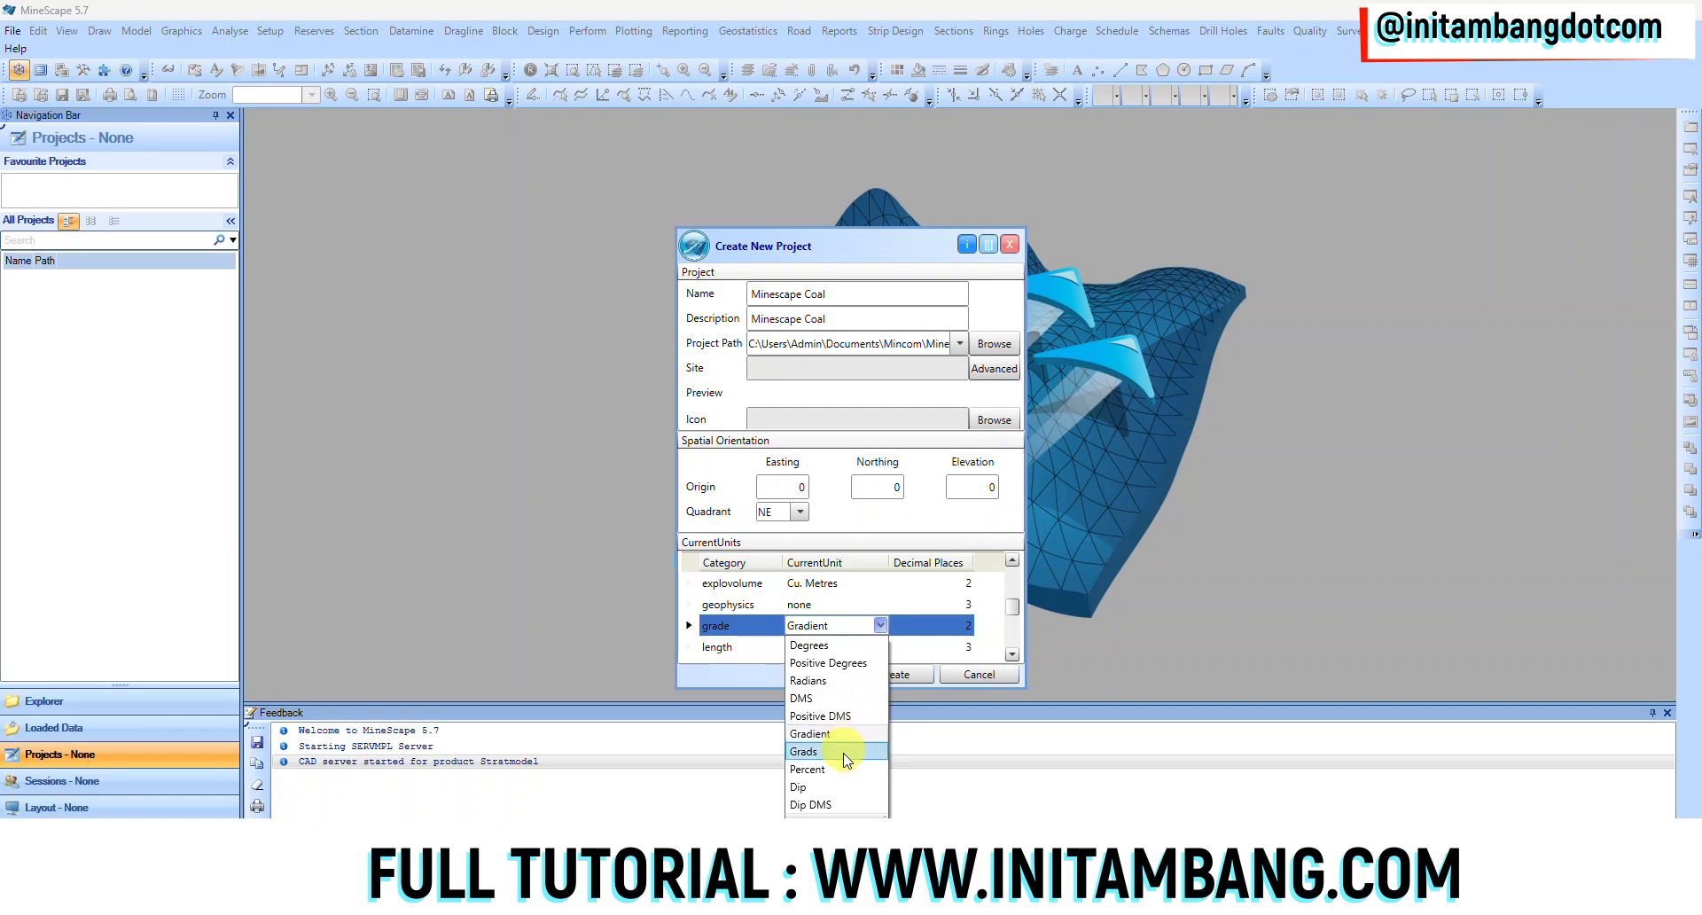
click(824, 768)
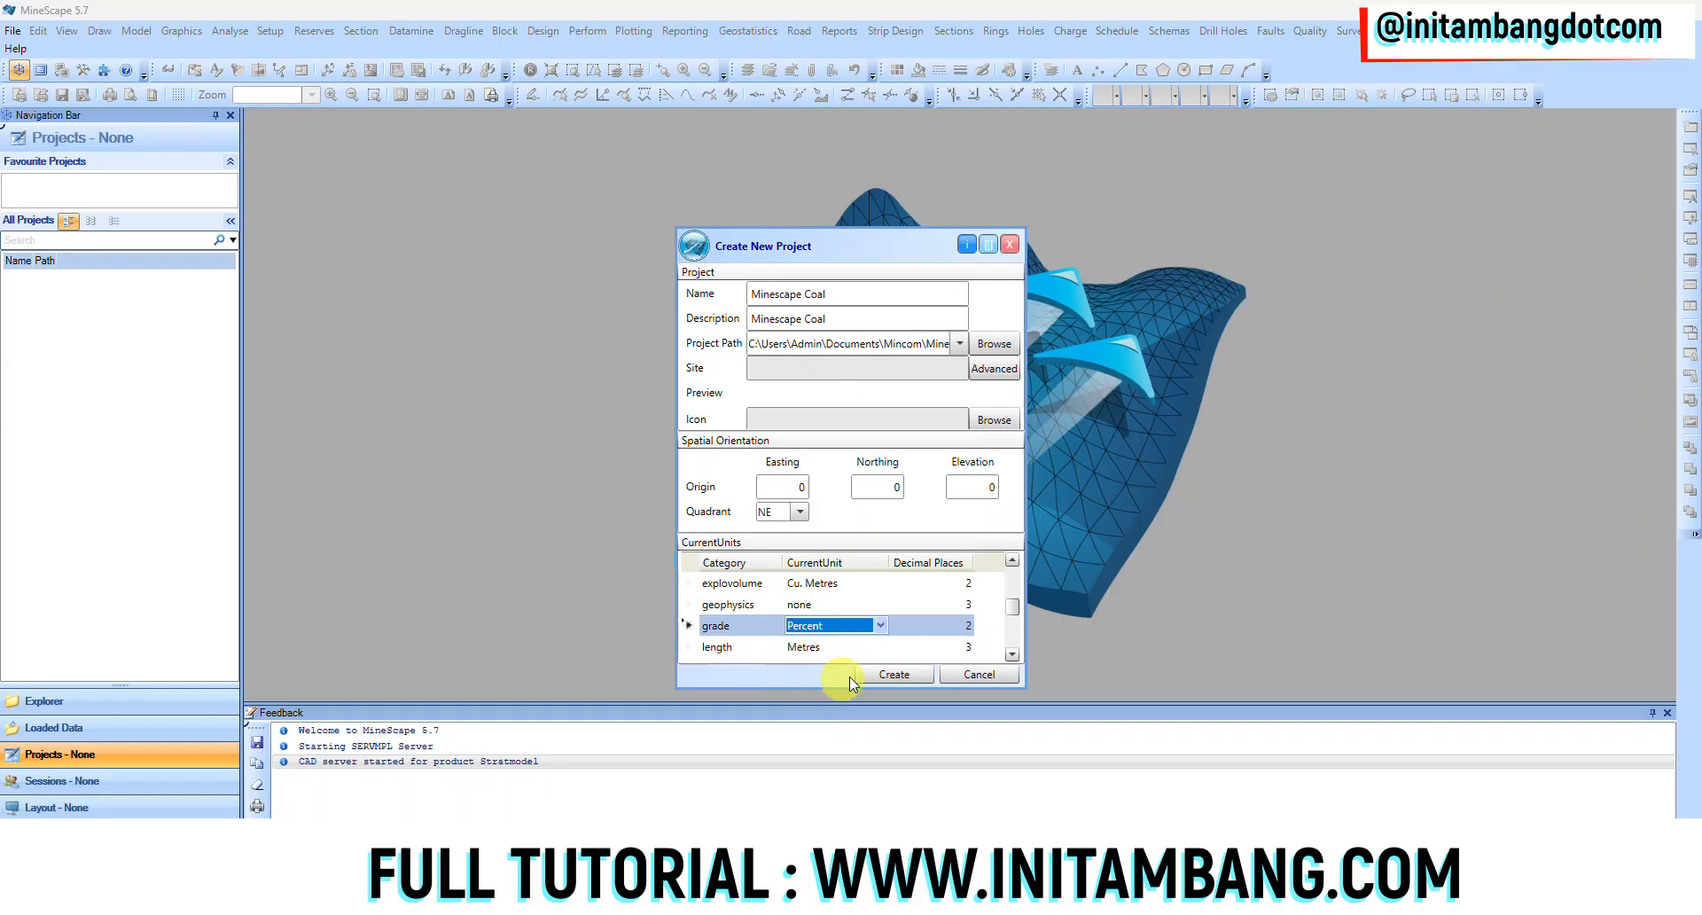
- Set the project's mass unit to Tonnes
click(862, 644)
click(1011, 654)
click(1011, 654)
click(888, 631)
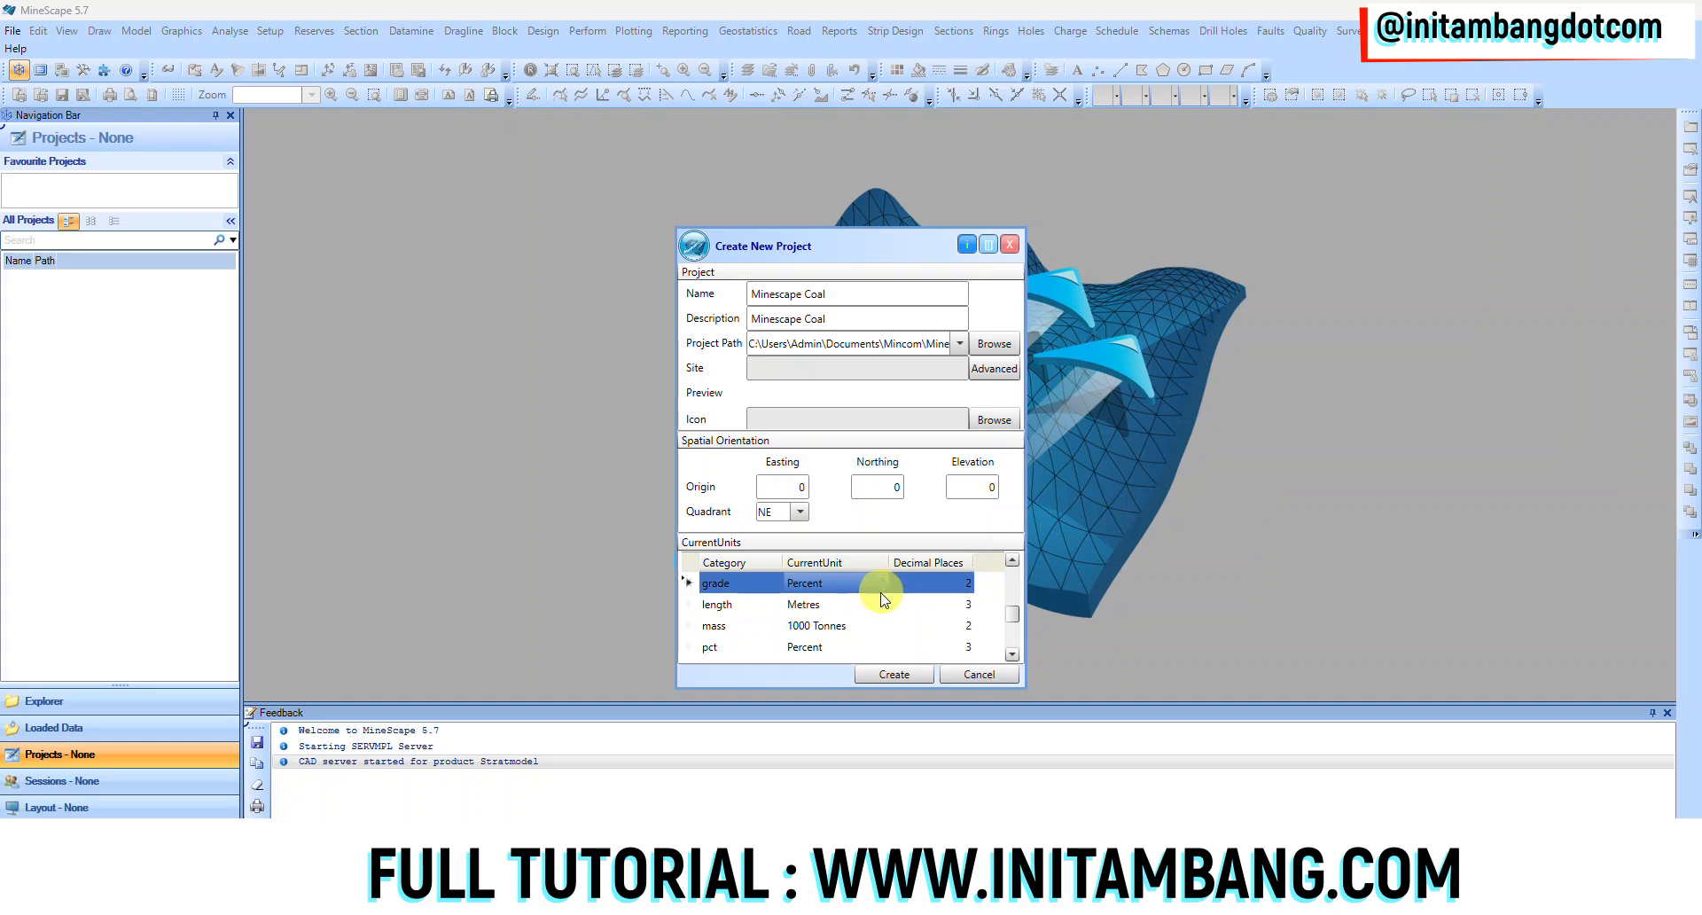
click(768, 625)
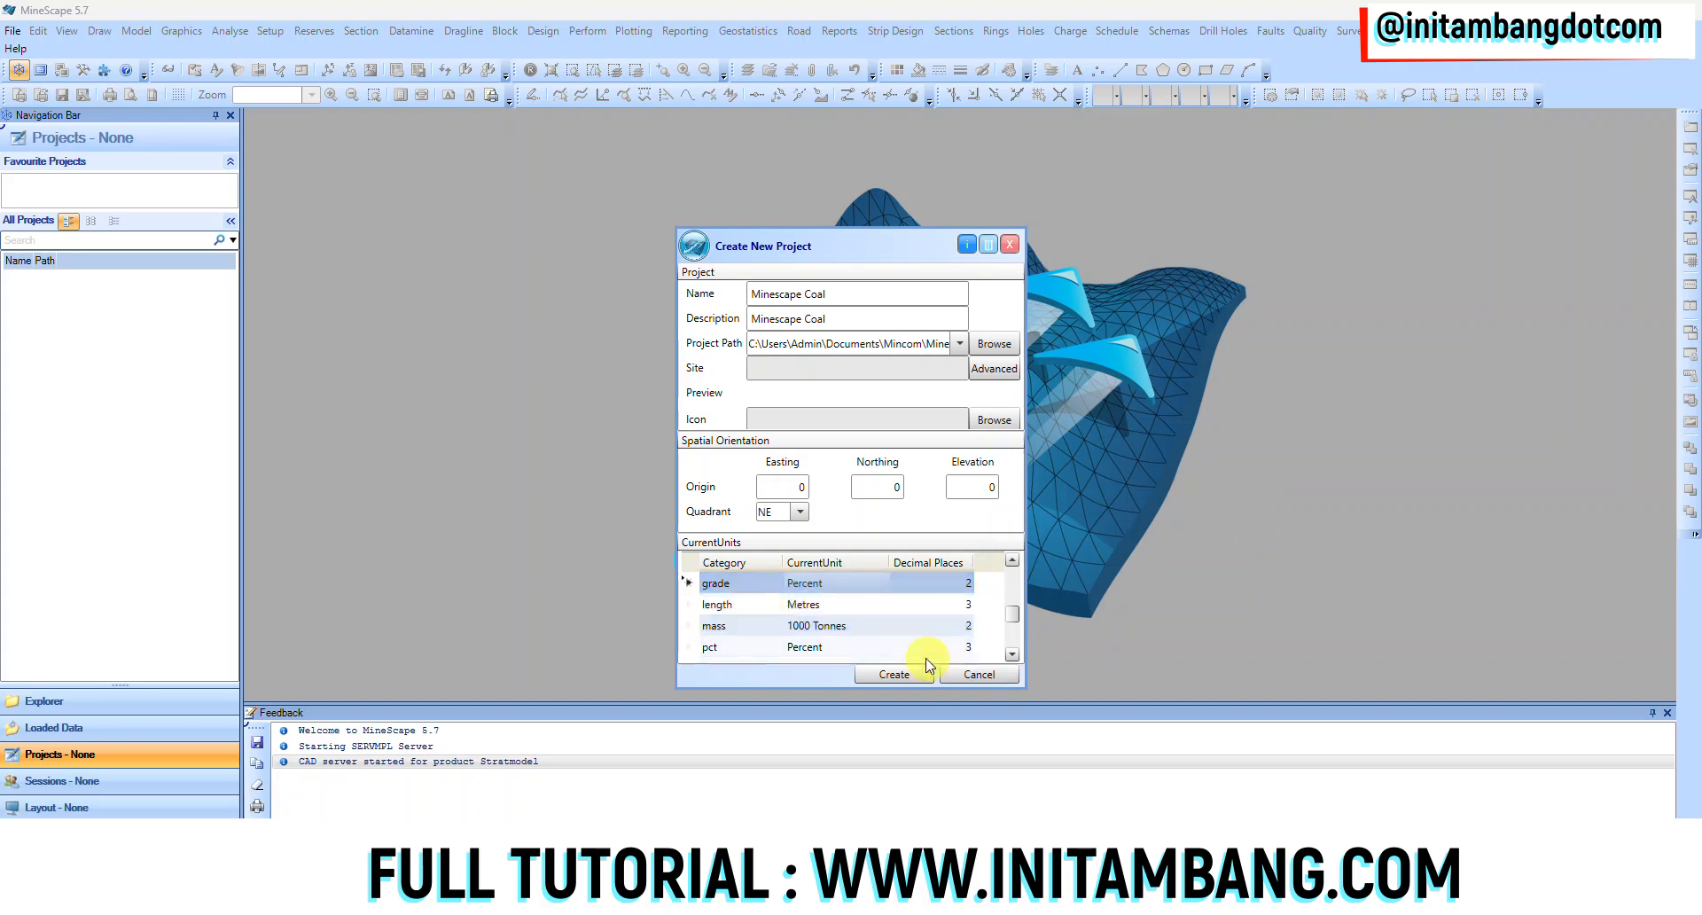
click(879, 625)
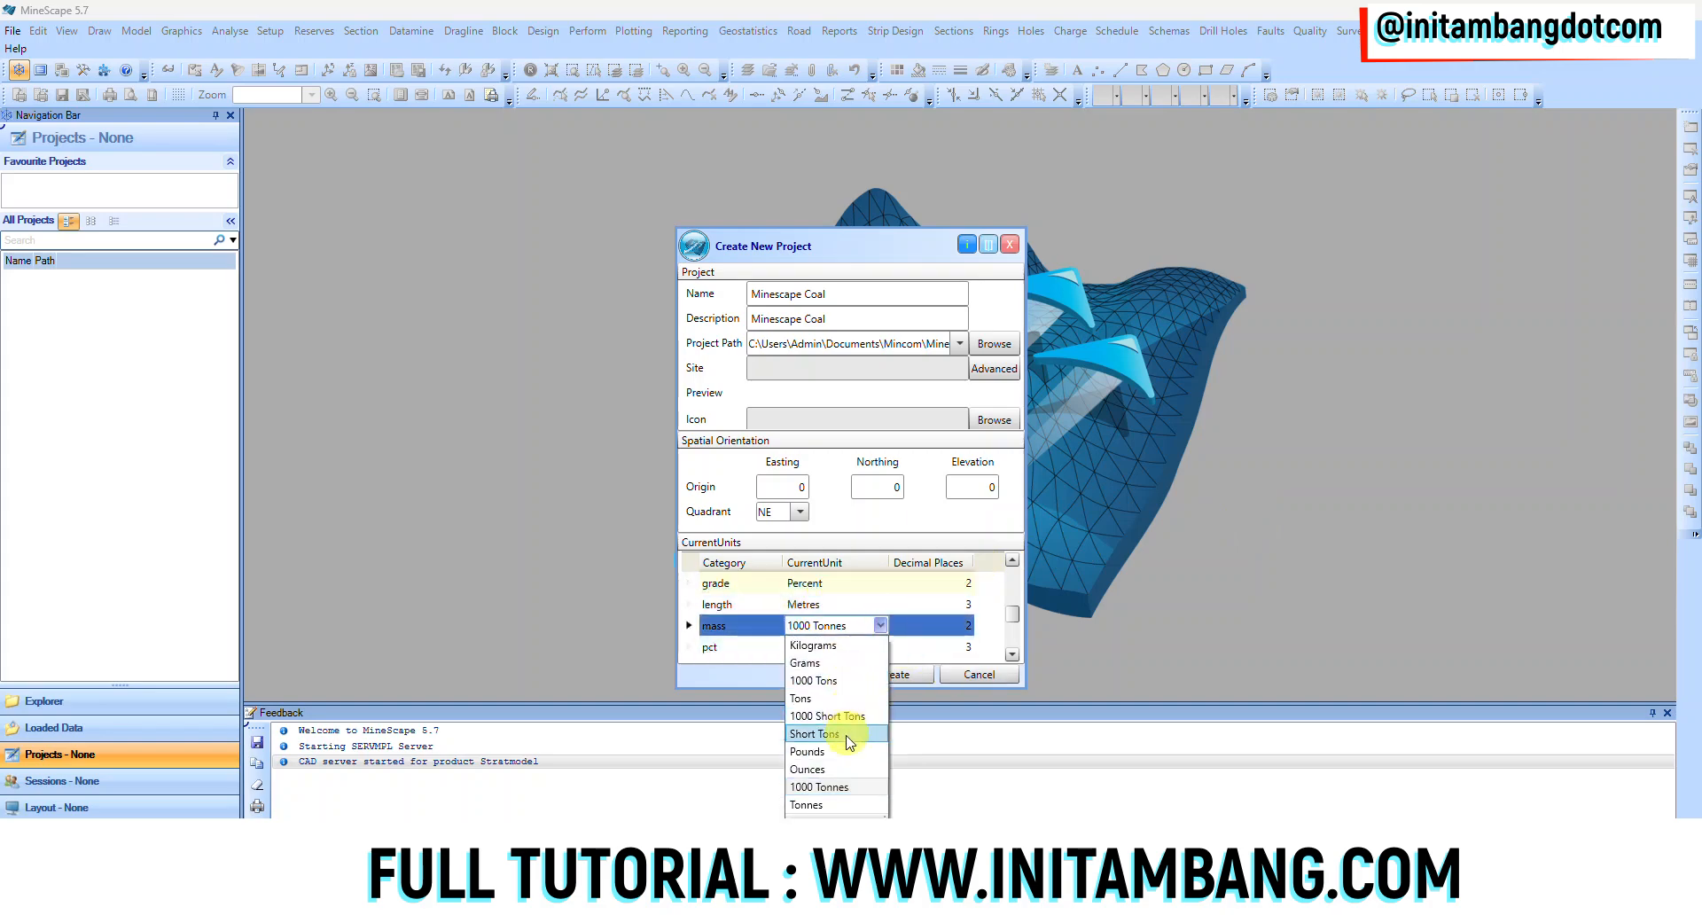
click(808, 804)
click(833, 625)
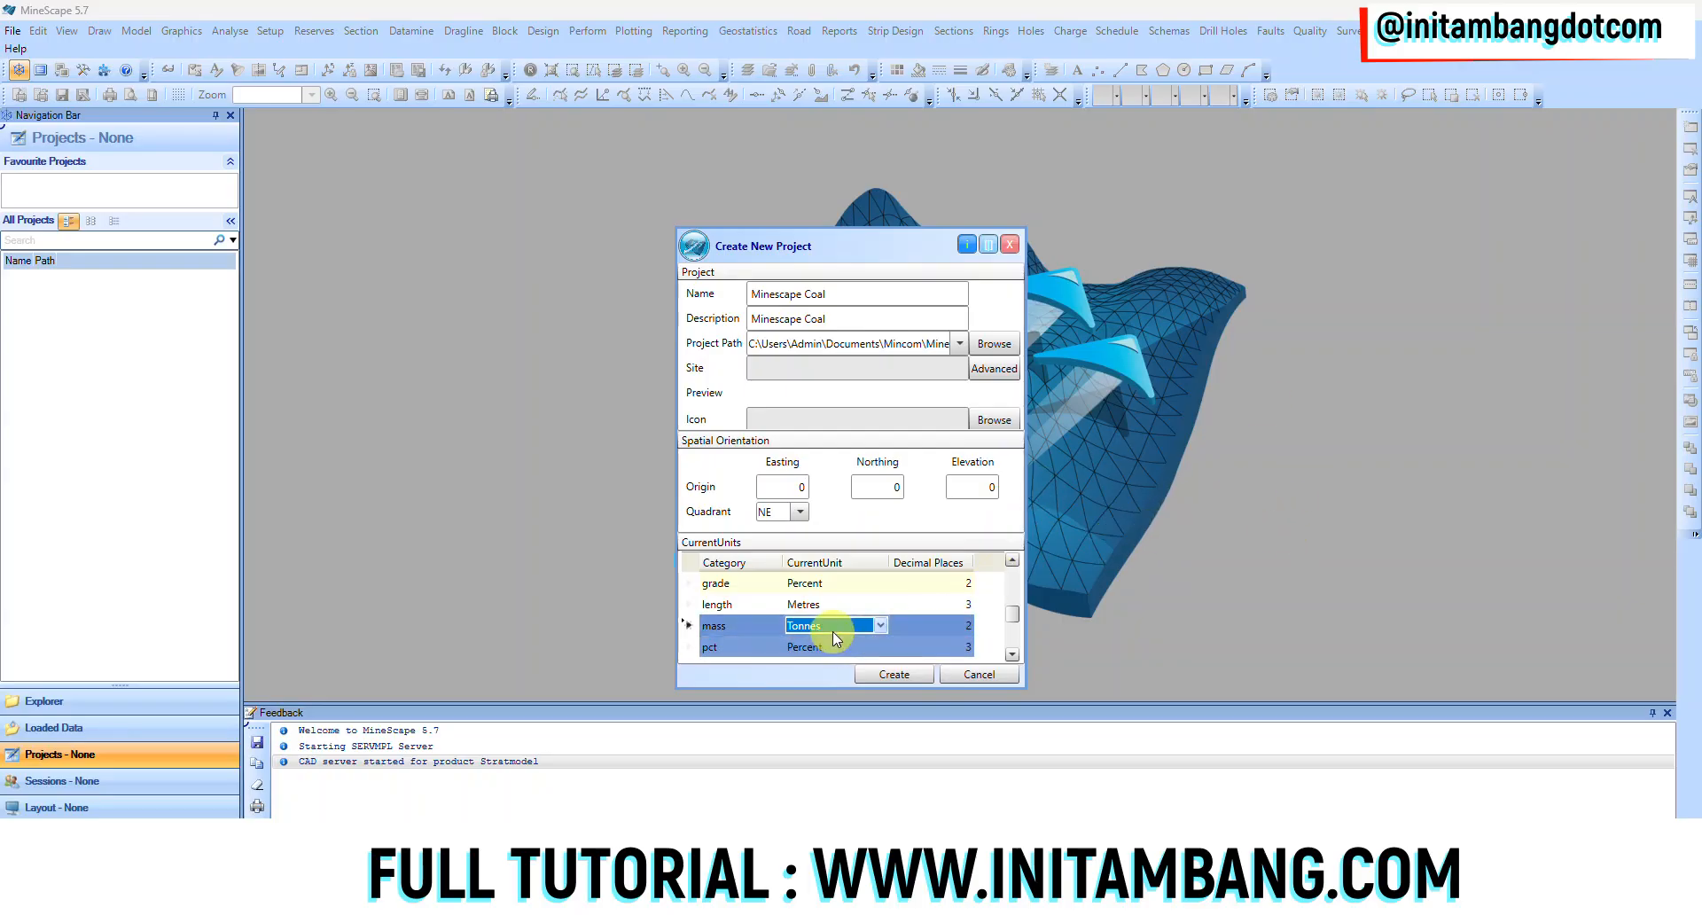
- Set the project's volume unit to Cu. Metres and create the project
scroll(884, 635, down, 2)
scroll(885, 635, down, 1)
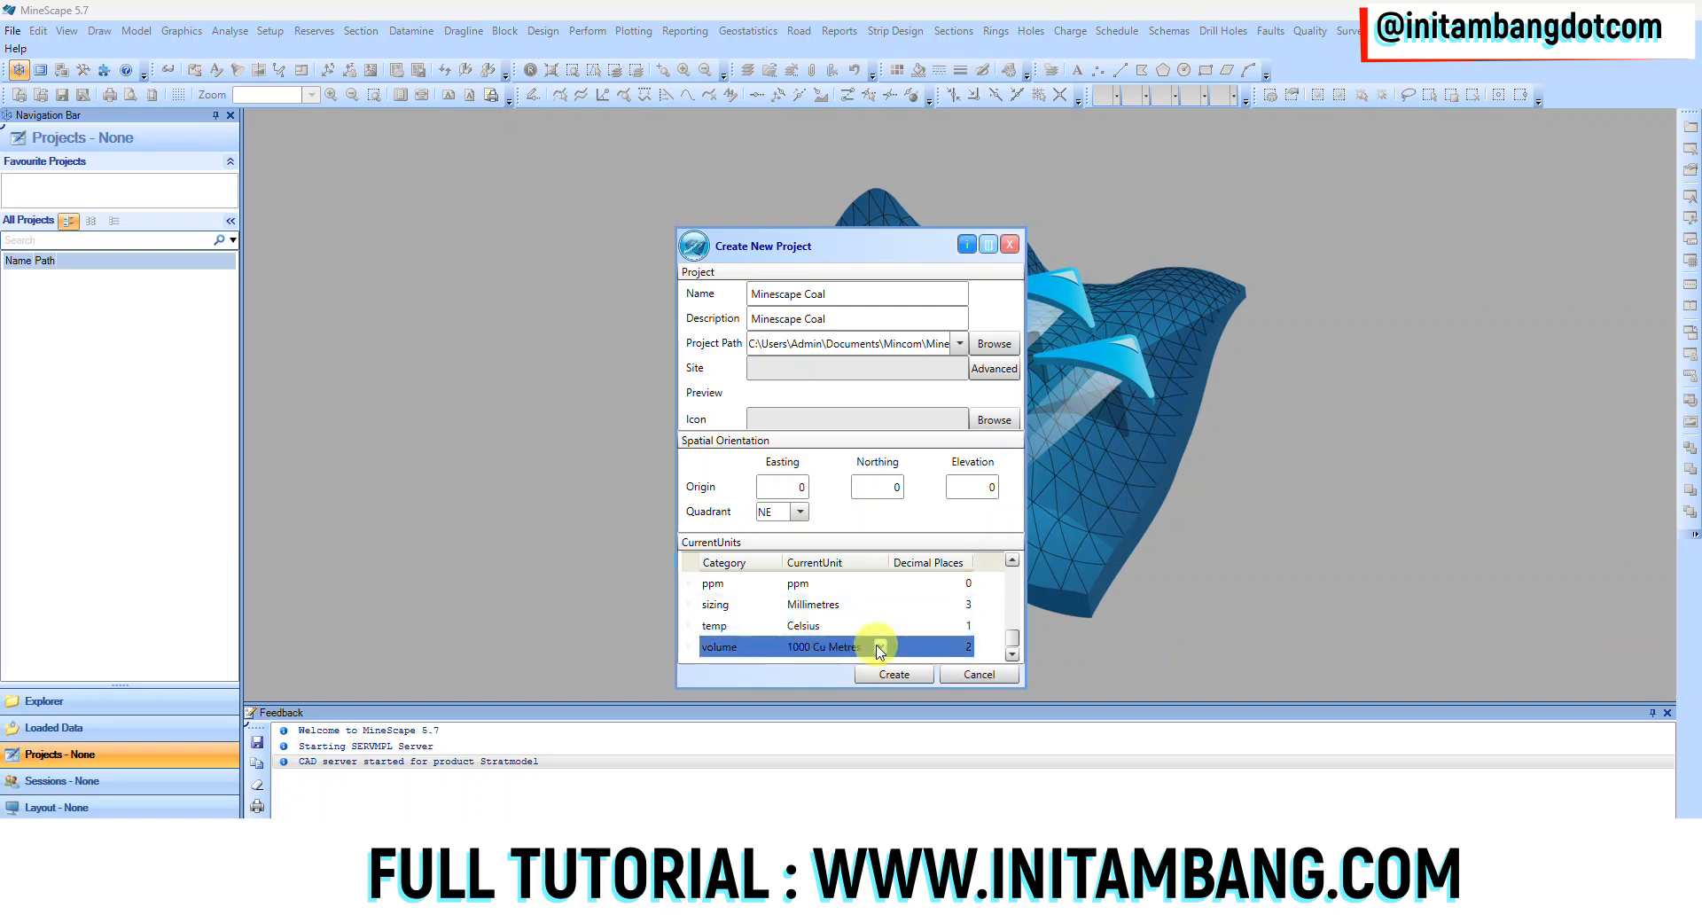
click(881, 648)
click(880, 649)
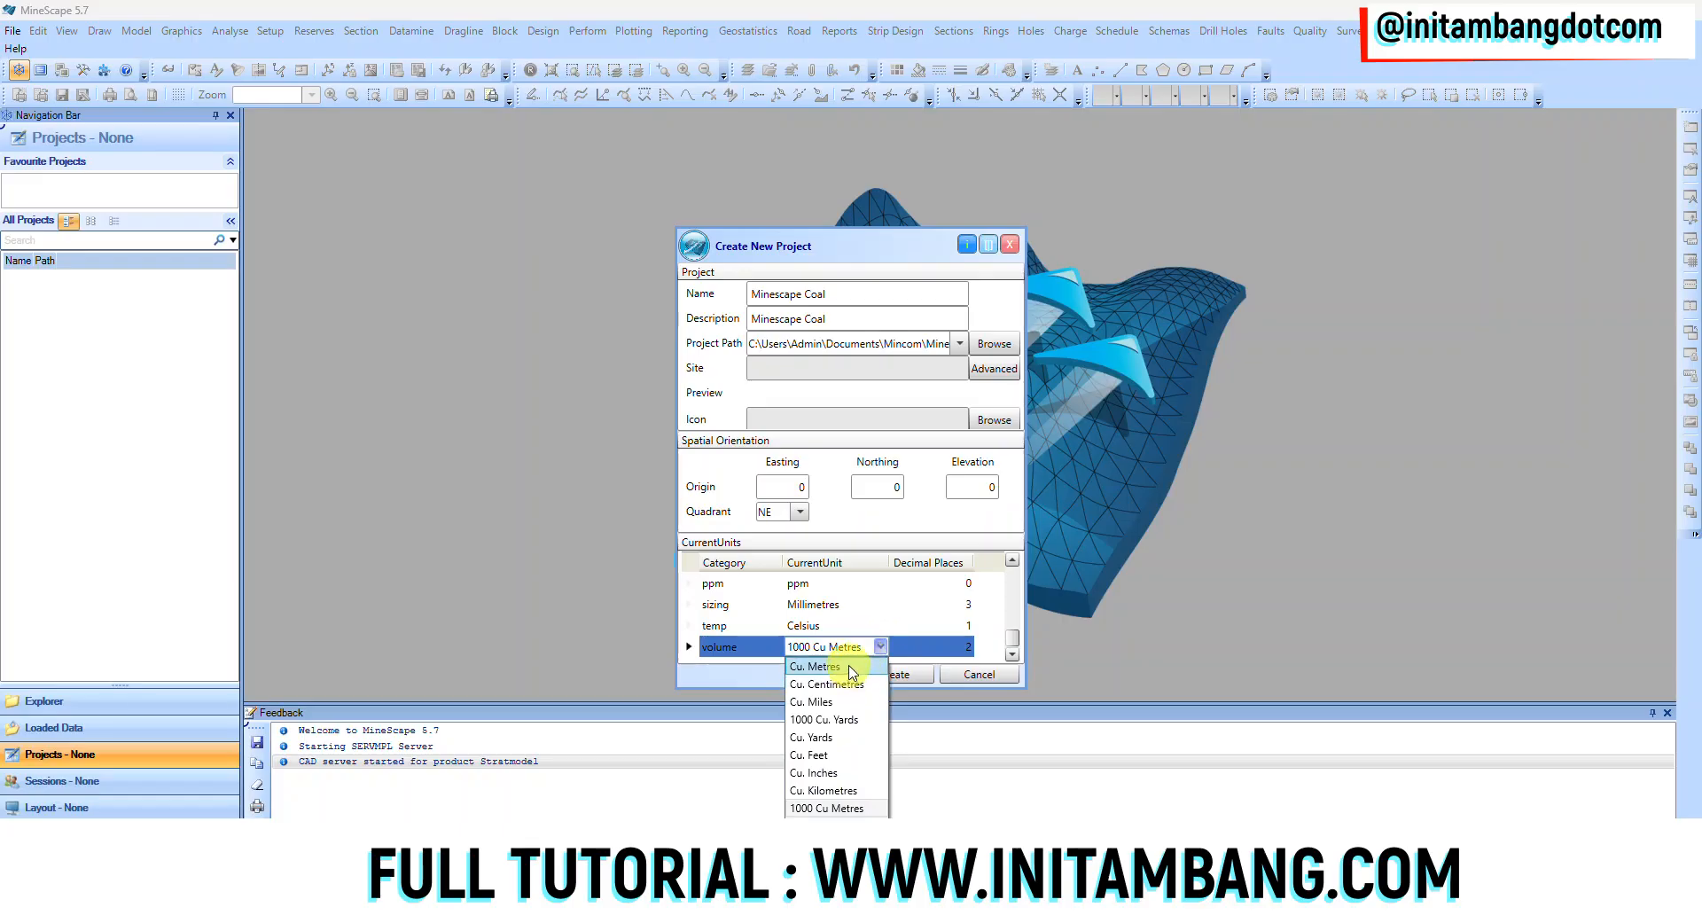
click(846, 668)
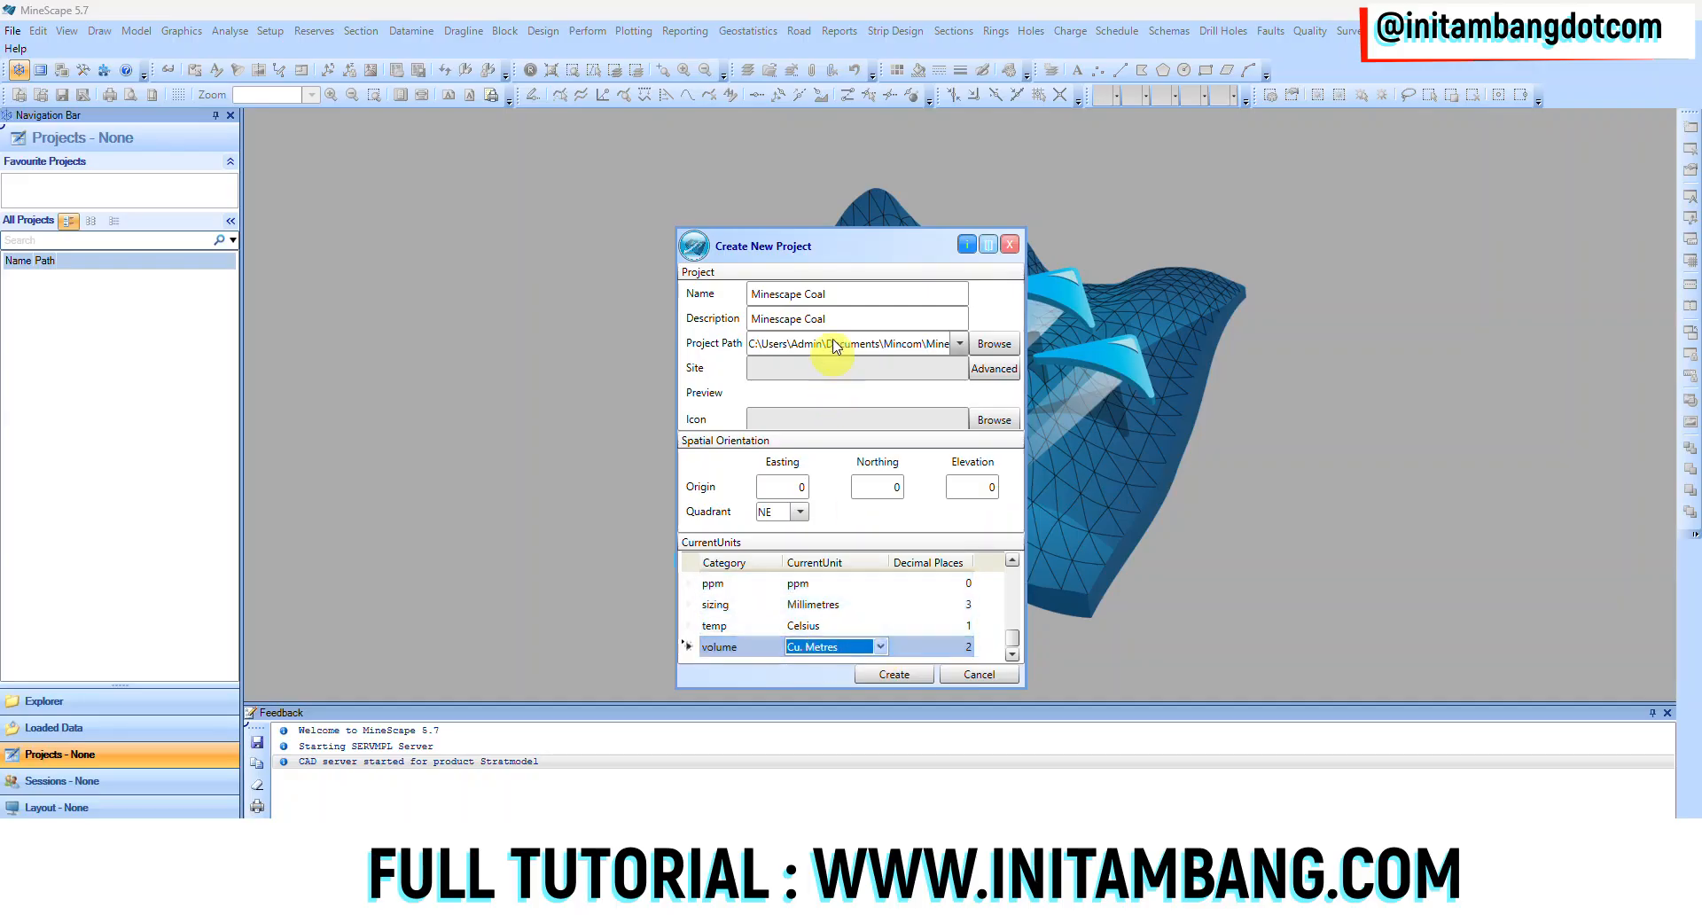
click(889, 674)
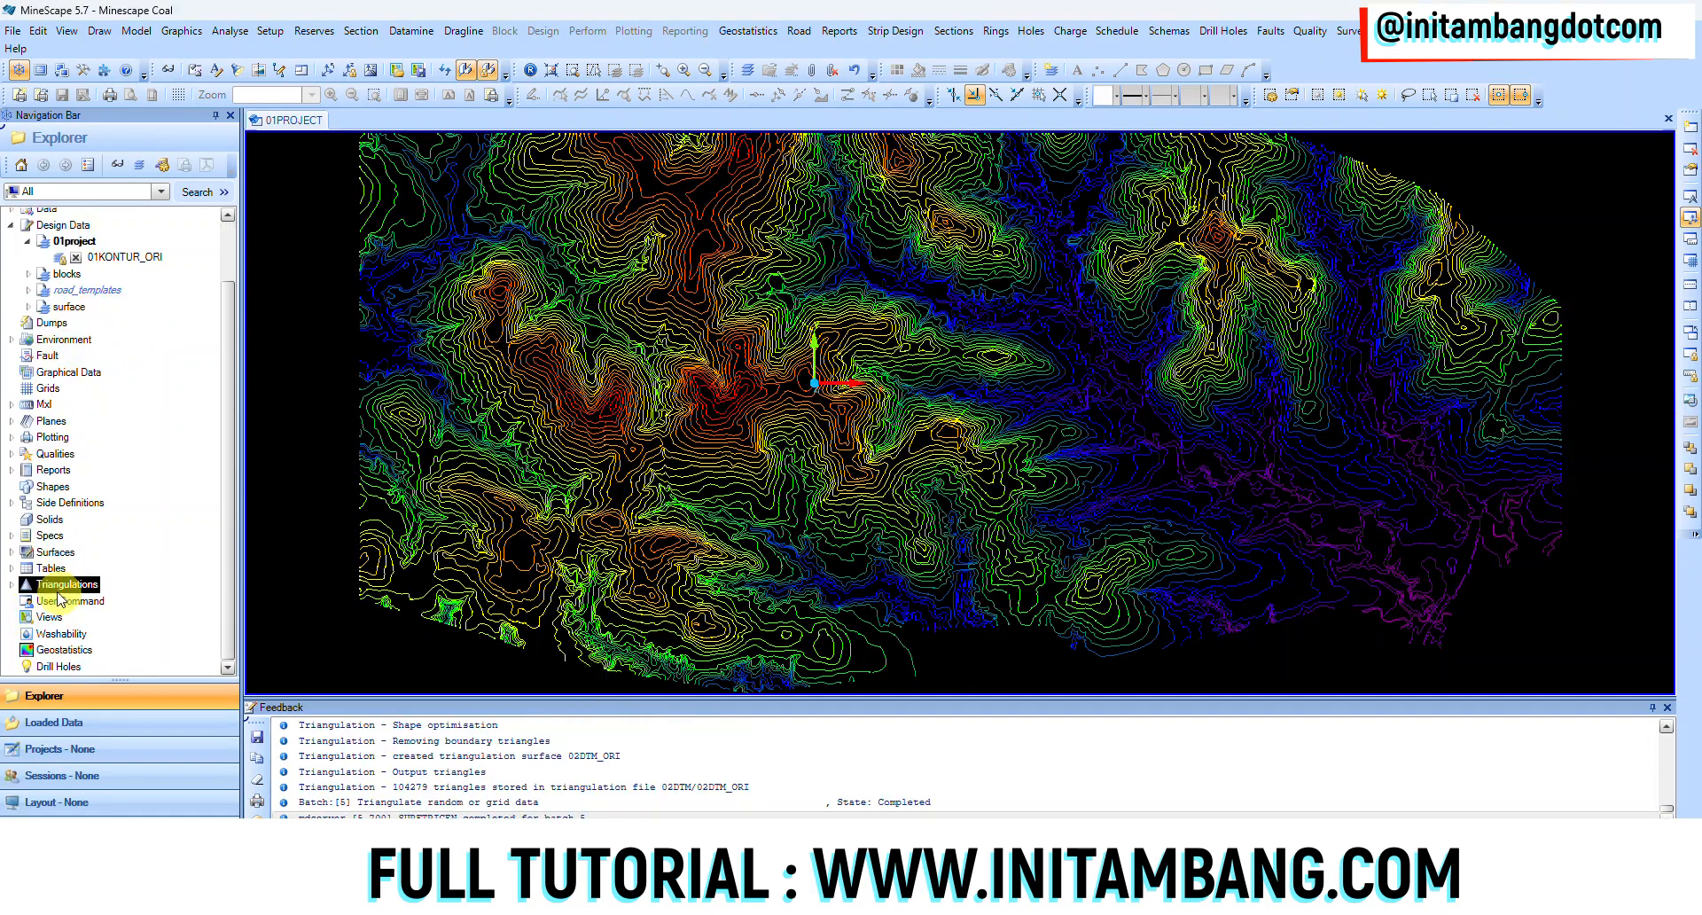
- Open the 02DTM_ORI triangle set from the 02dtm triangulation design file in the drawing view
click(52, 571)
click(70, 586)
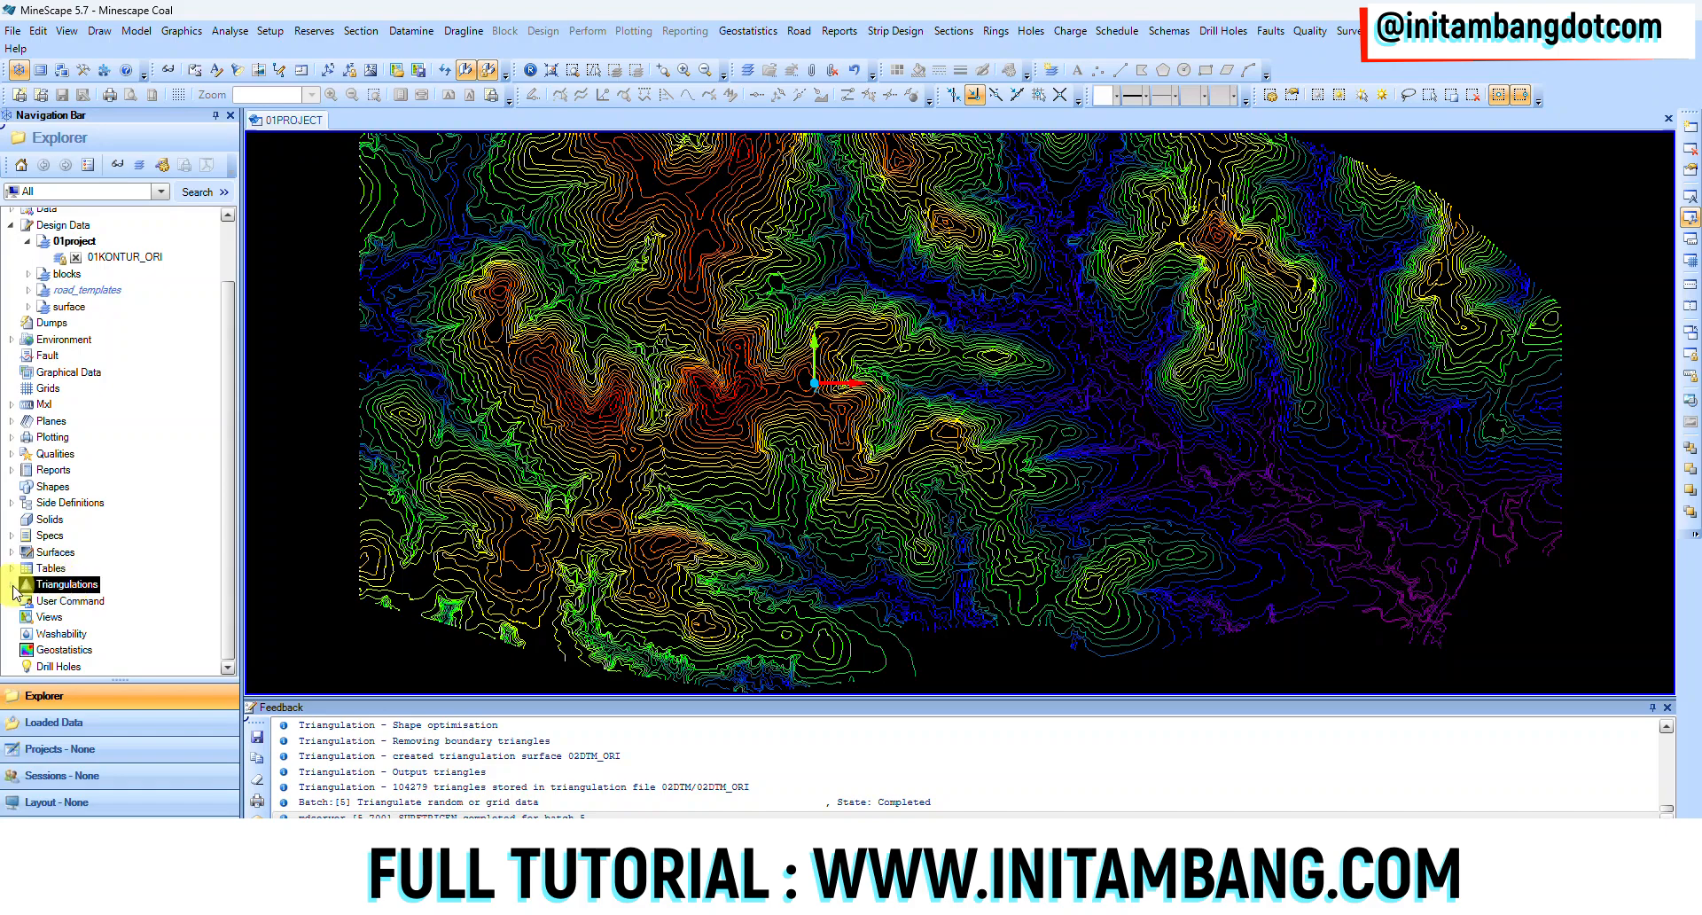
click(11, 585)
click(54, 603)
click(28, 602)
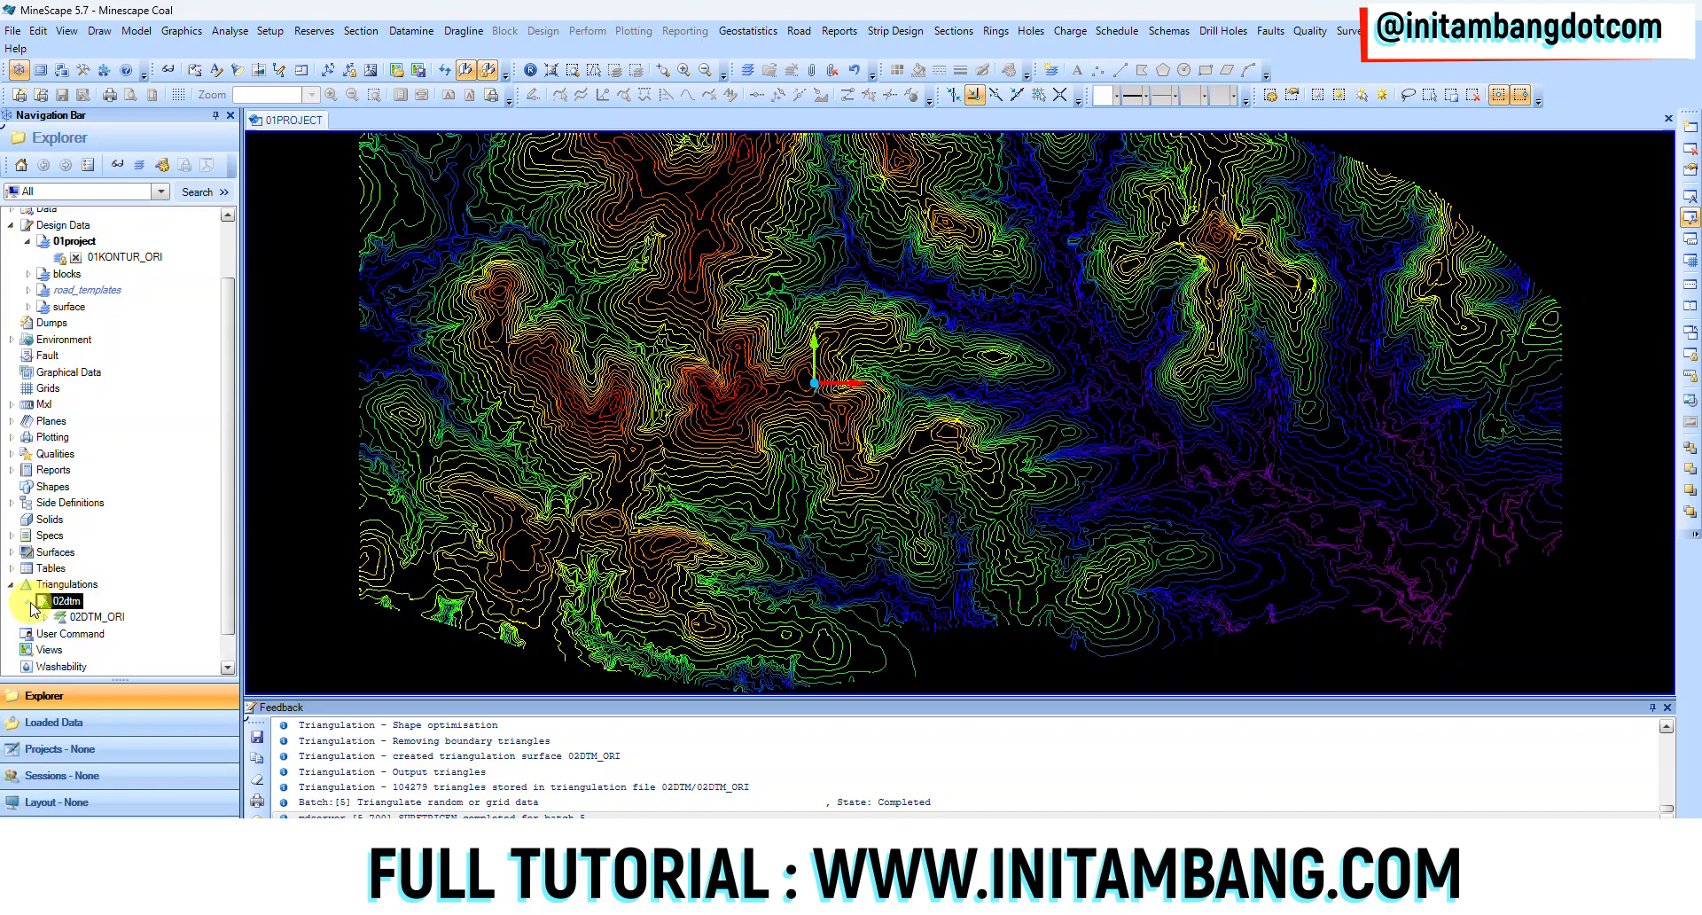
click(92, 614)
click(46, 618)
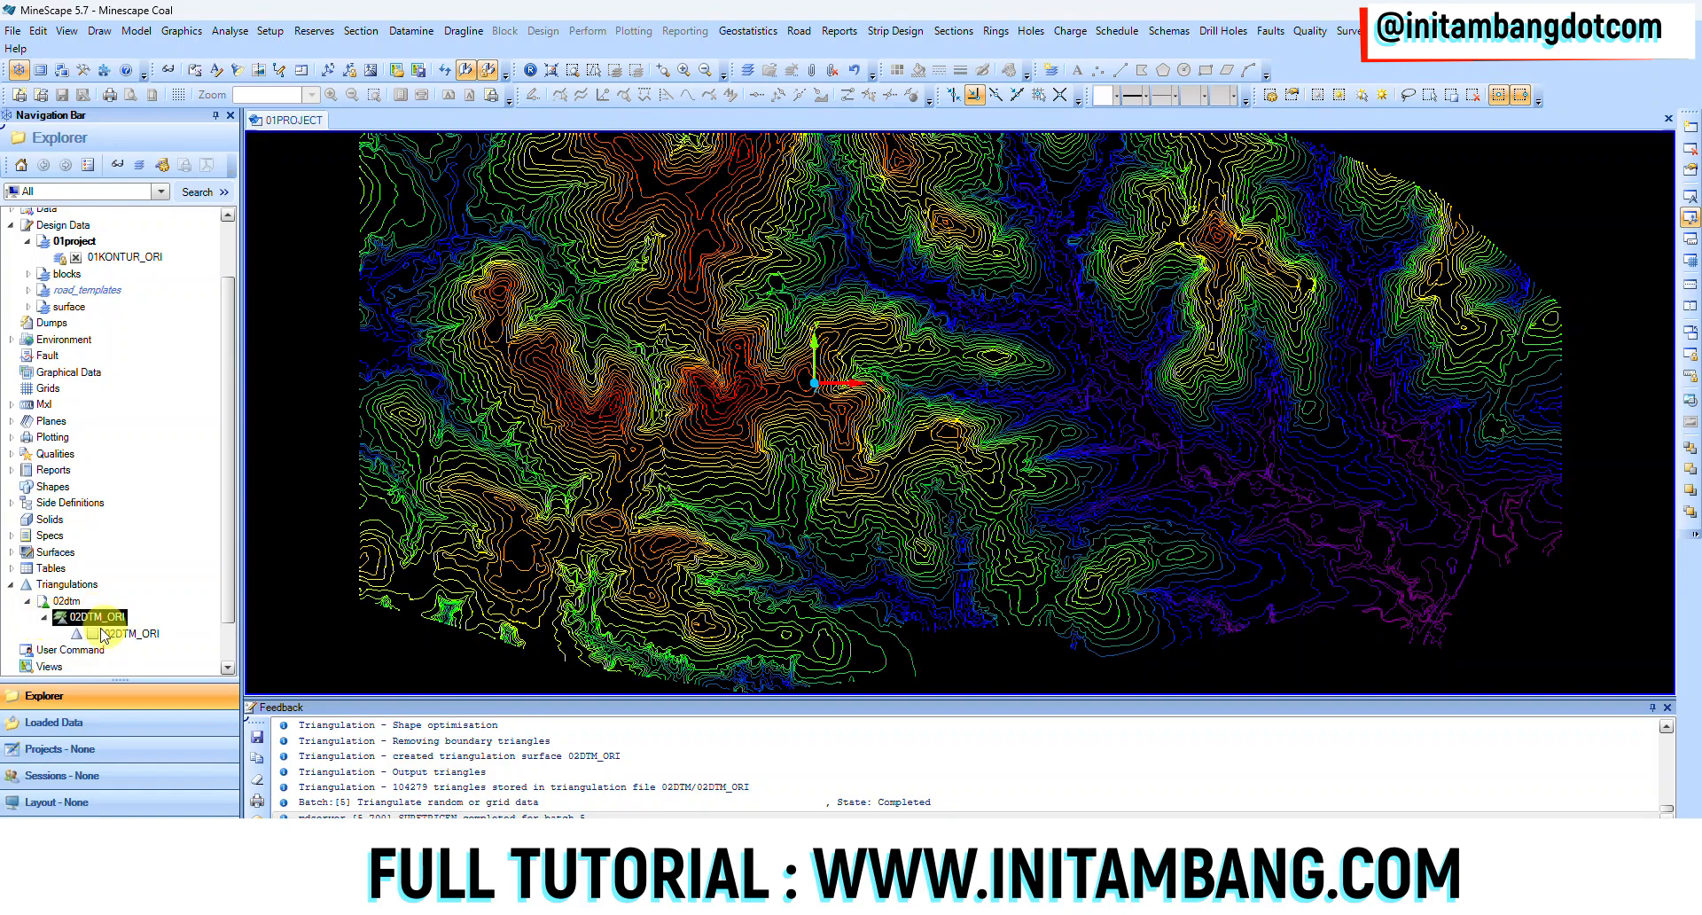
click(92, 633)
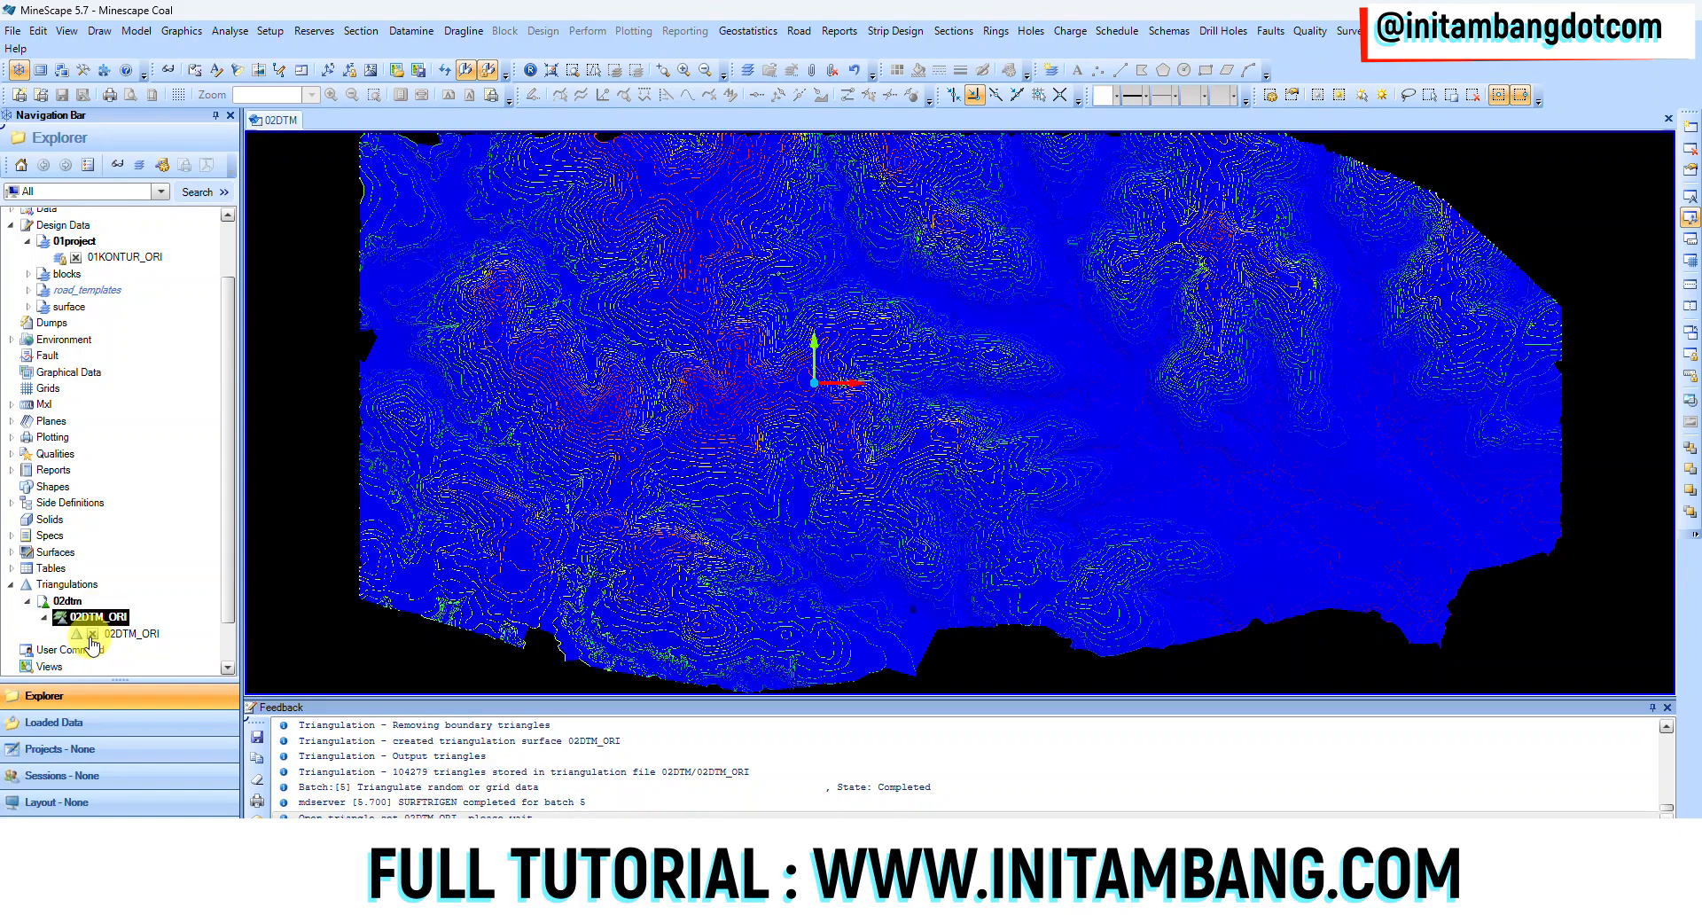
- Hide the 01KONTUR_ORI contour layer of the 01project design file and tilt the topography triangulation into a 3D view
scroll(151, 410, up, 2)
click(77, 330)
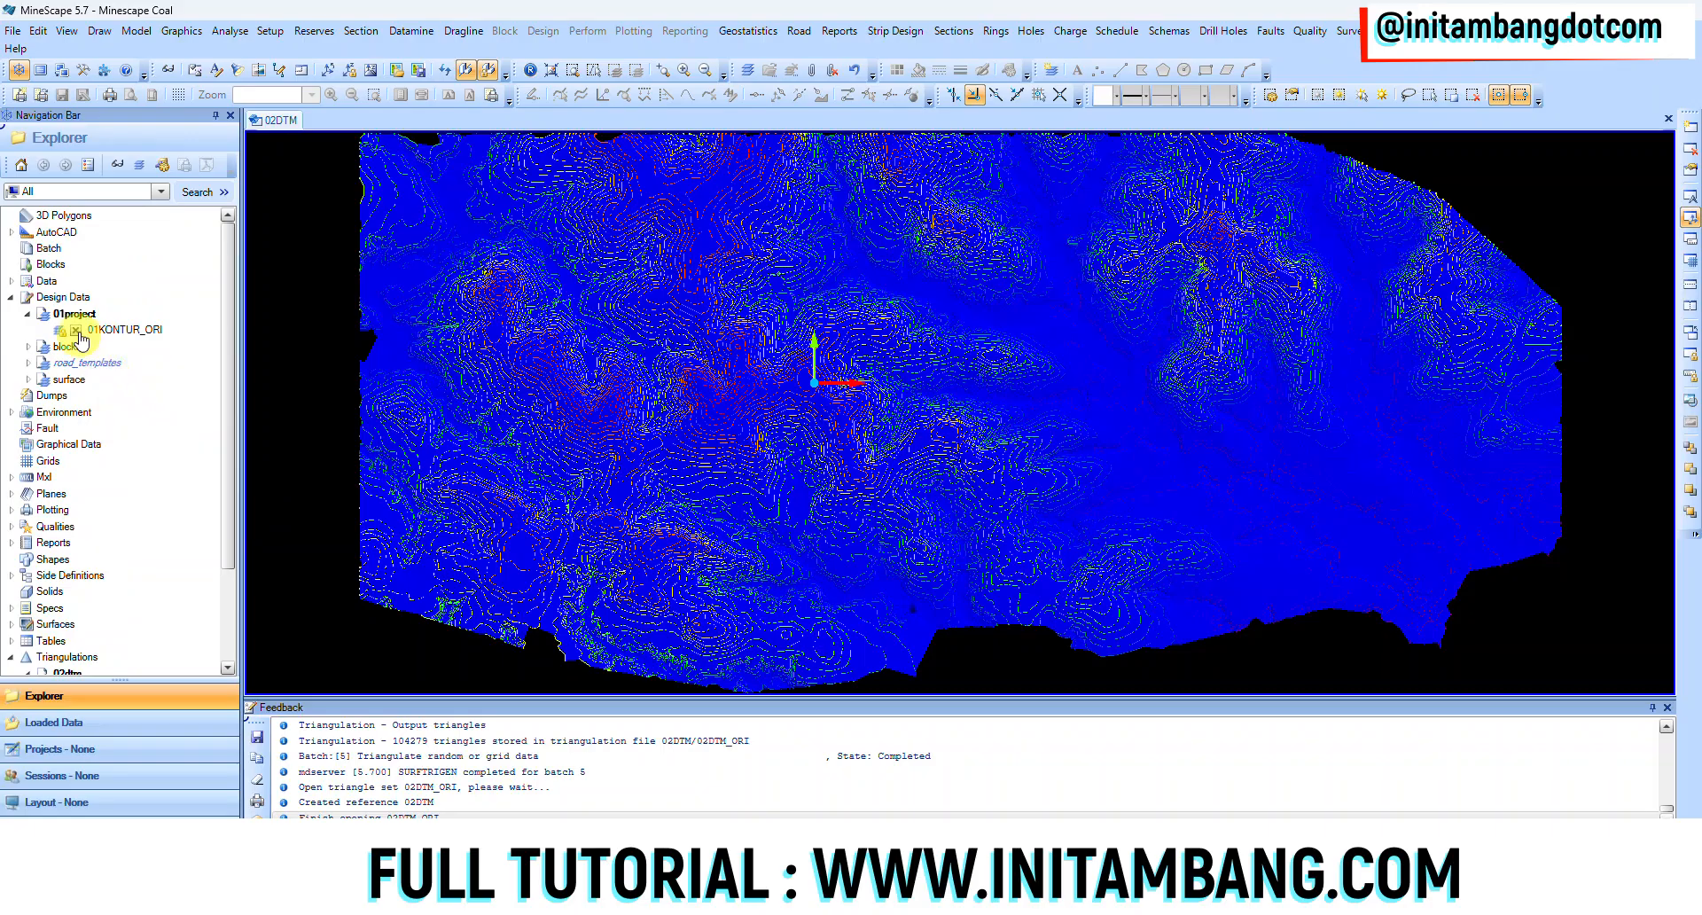
middle_drag(844, 498, 850, 449)
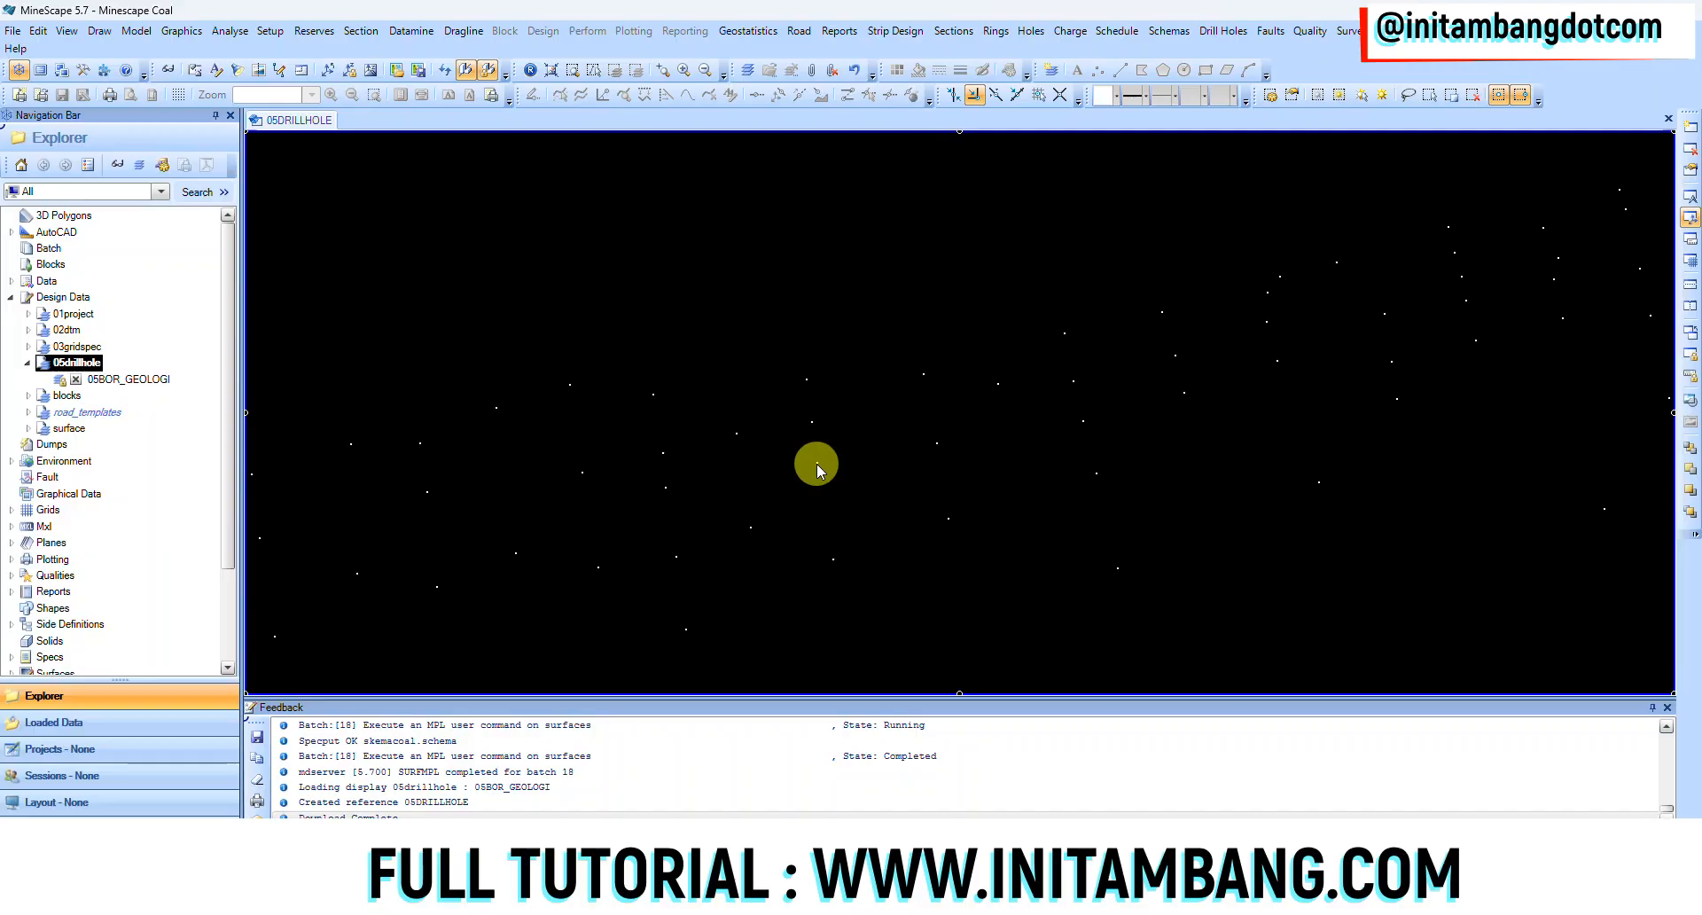
- Snap the view's rotation centre to a drill hole near the middle and tilt the 05BOR_GEOLOGI drill holes into 3D
mouse_move(816, 462)
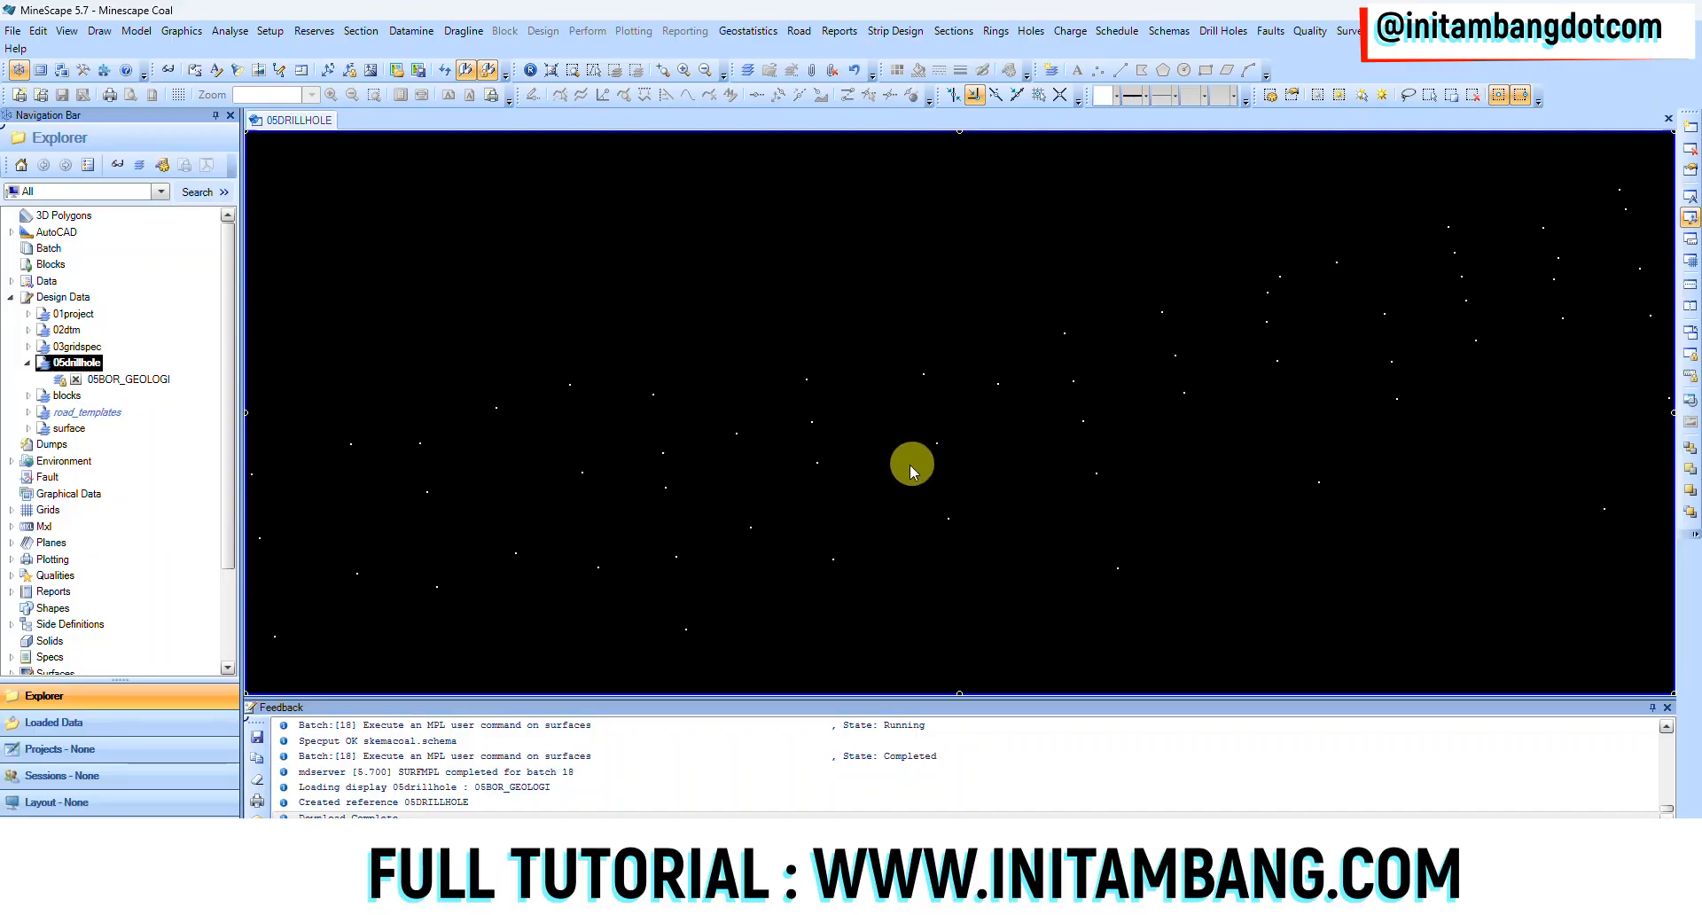
middle_click(934, 475)
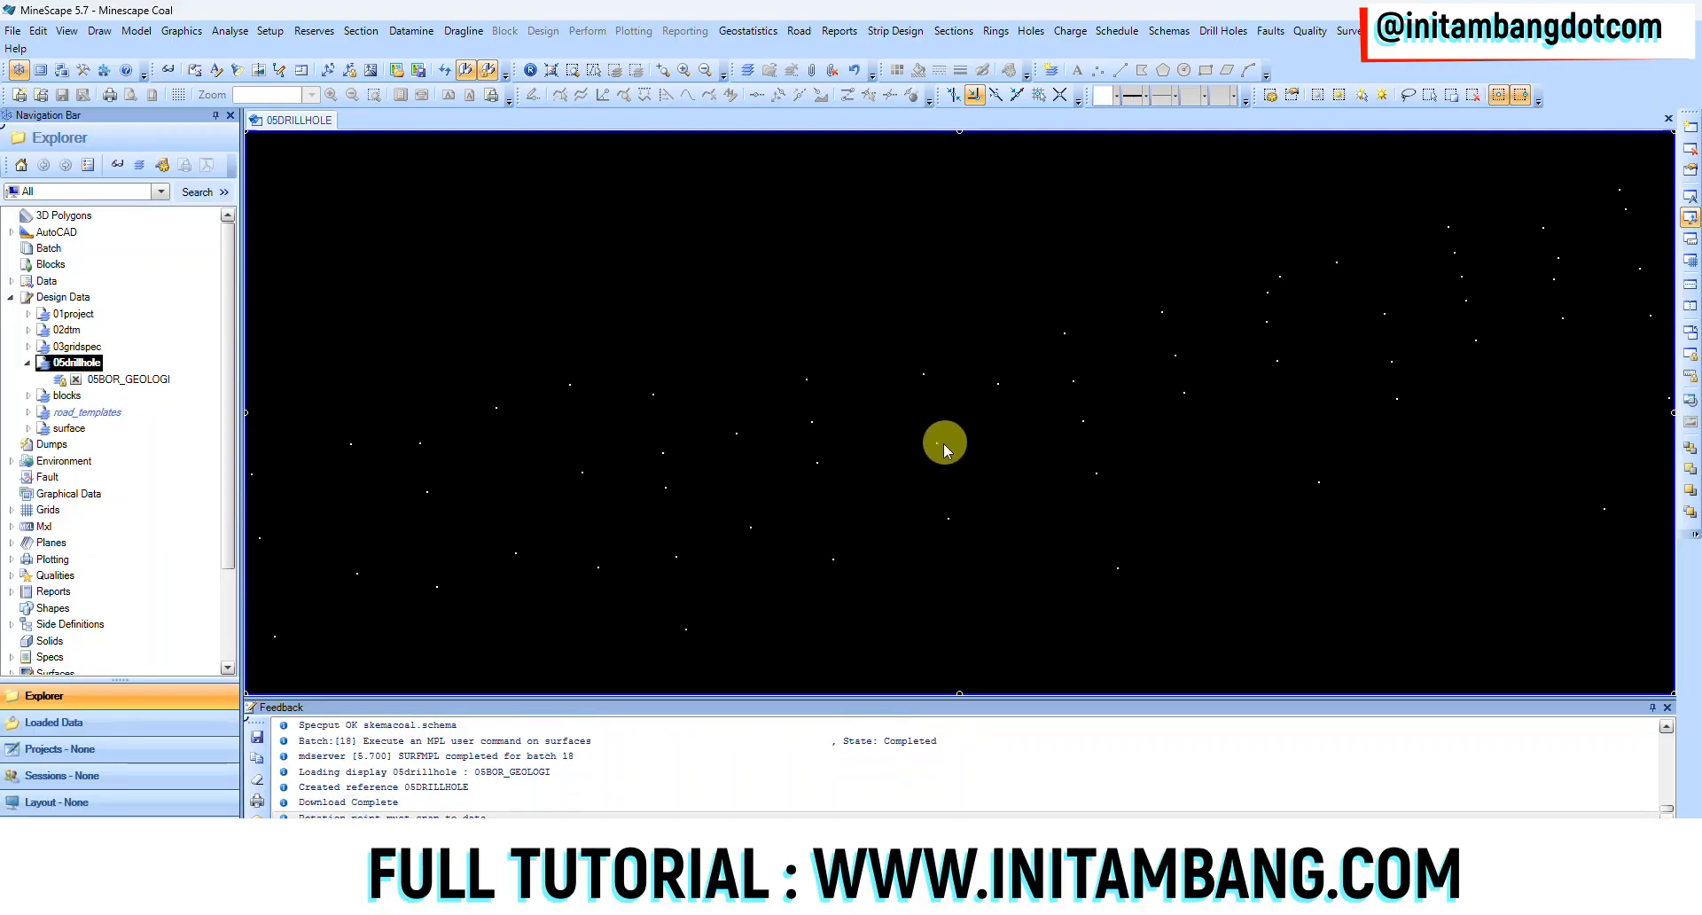
middle_click(936, 447)
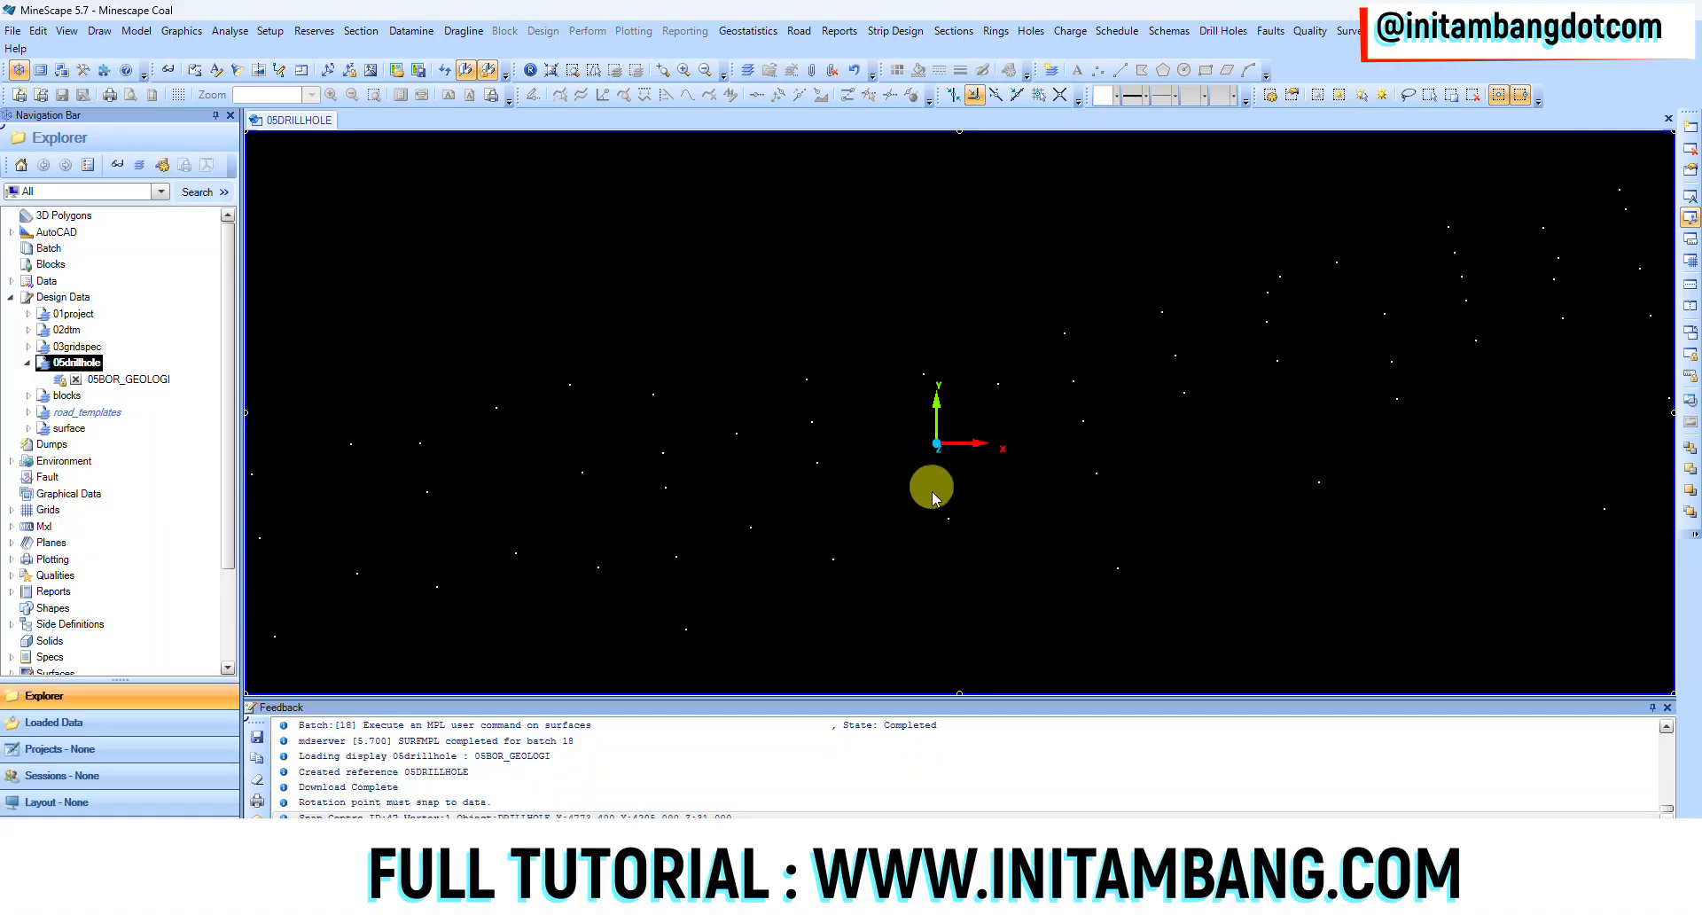
middle_drag(928, 507, 916, 468)
- Examine the coloured seam intervals along individual drill holes of the 05BOR_GEOLOGI layer up close
scroll(575, 522, up, 6)
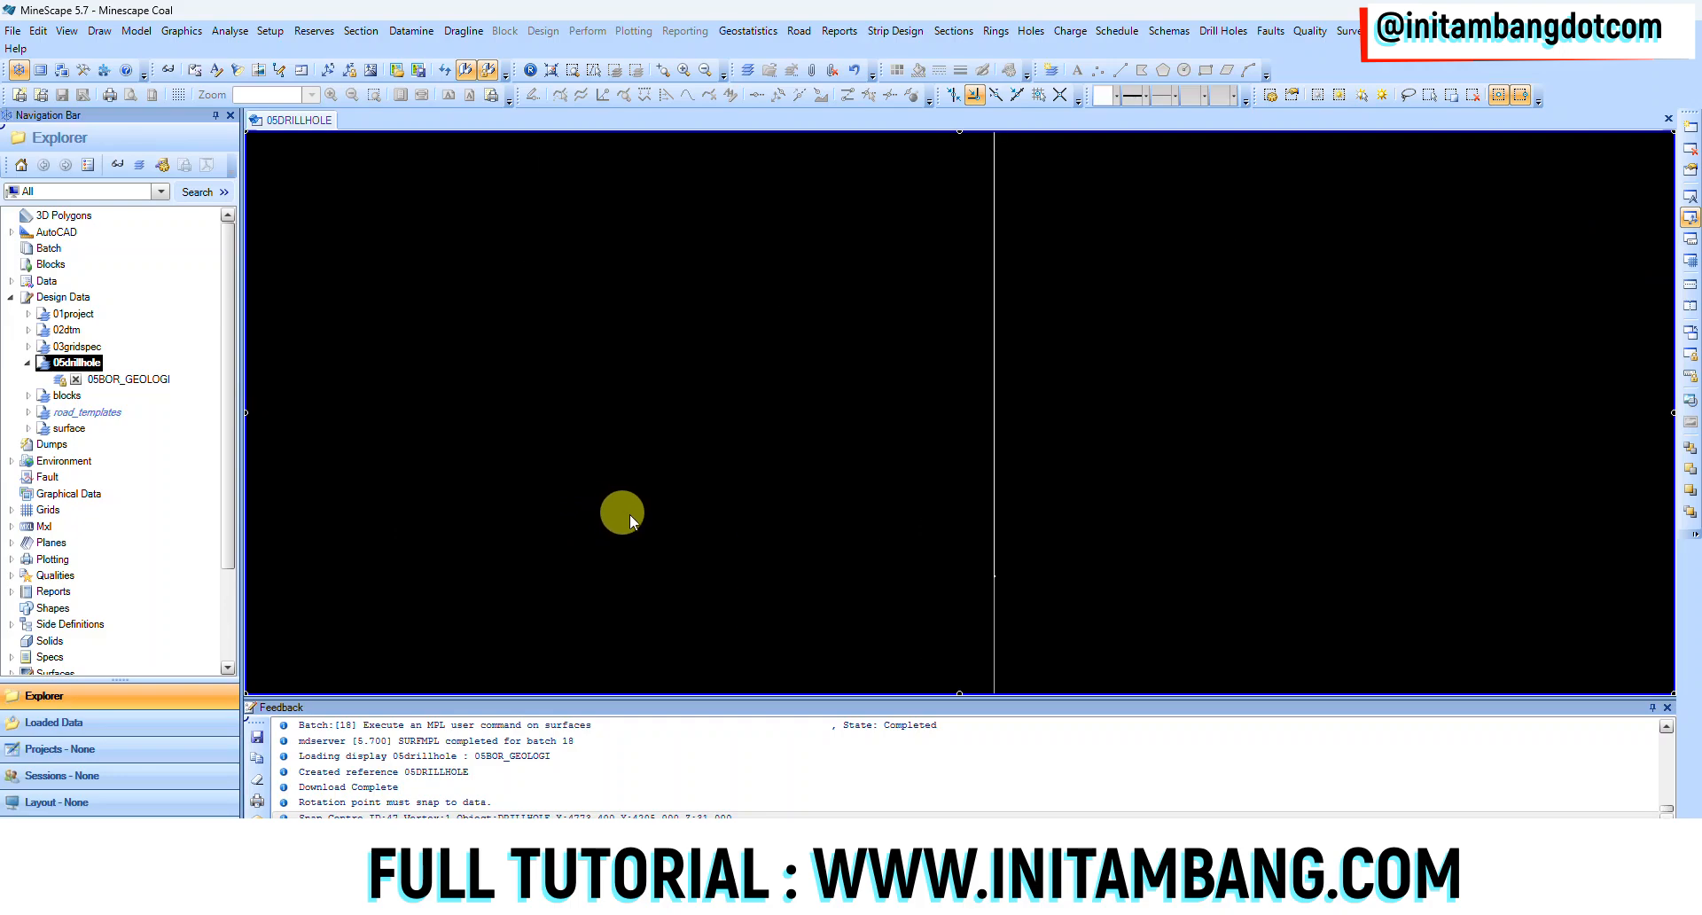
scroll(963, 588, down, 6)
scroll(962, 588, up, 3)
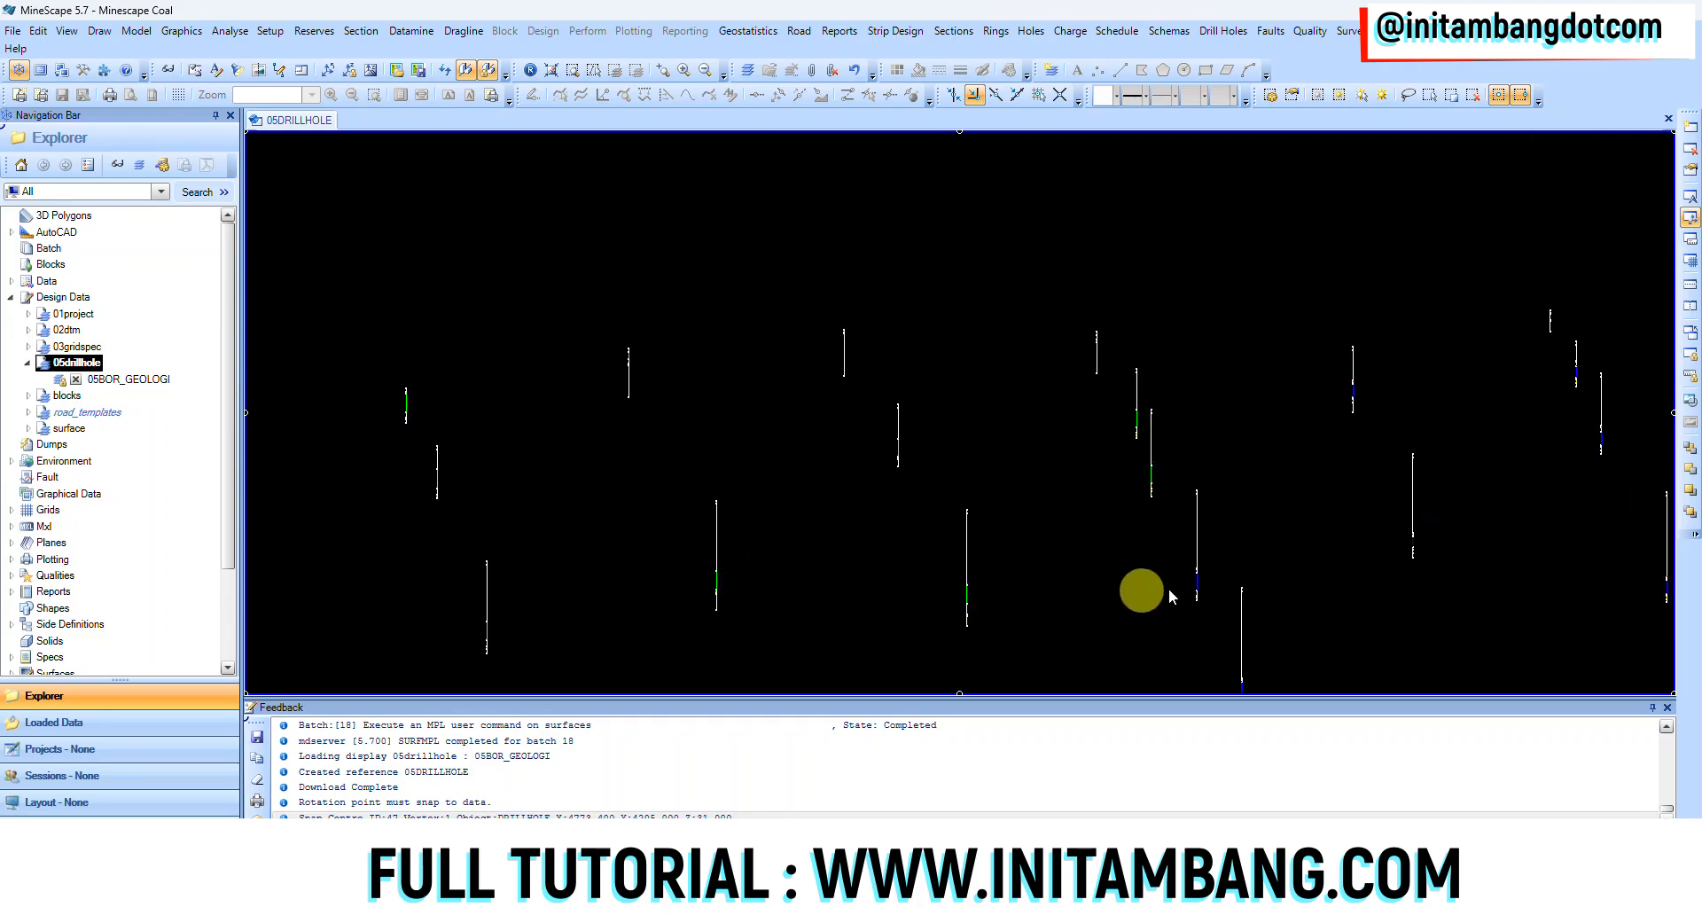
scroll(1215, 584, up, 5)
middle_drag(1079, 505, 1065, 391)
scroll(1044, 597, up, 5)
scroll(1039, 587, down, 5)
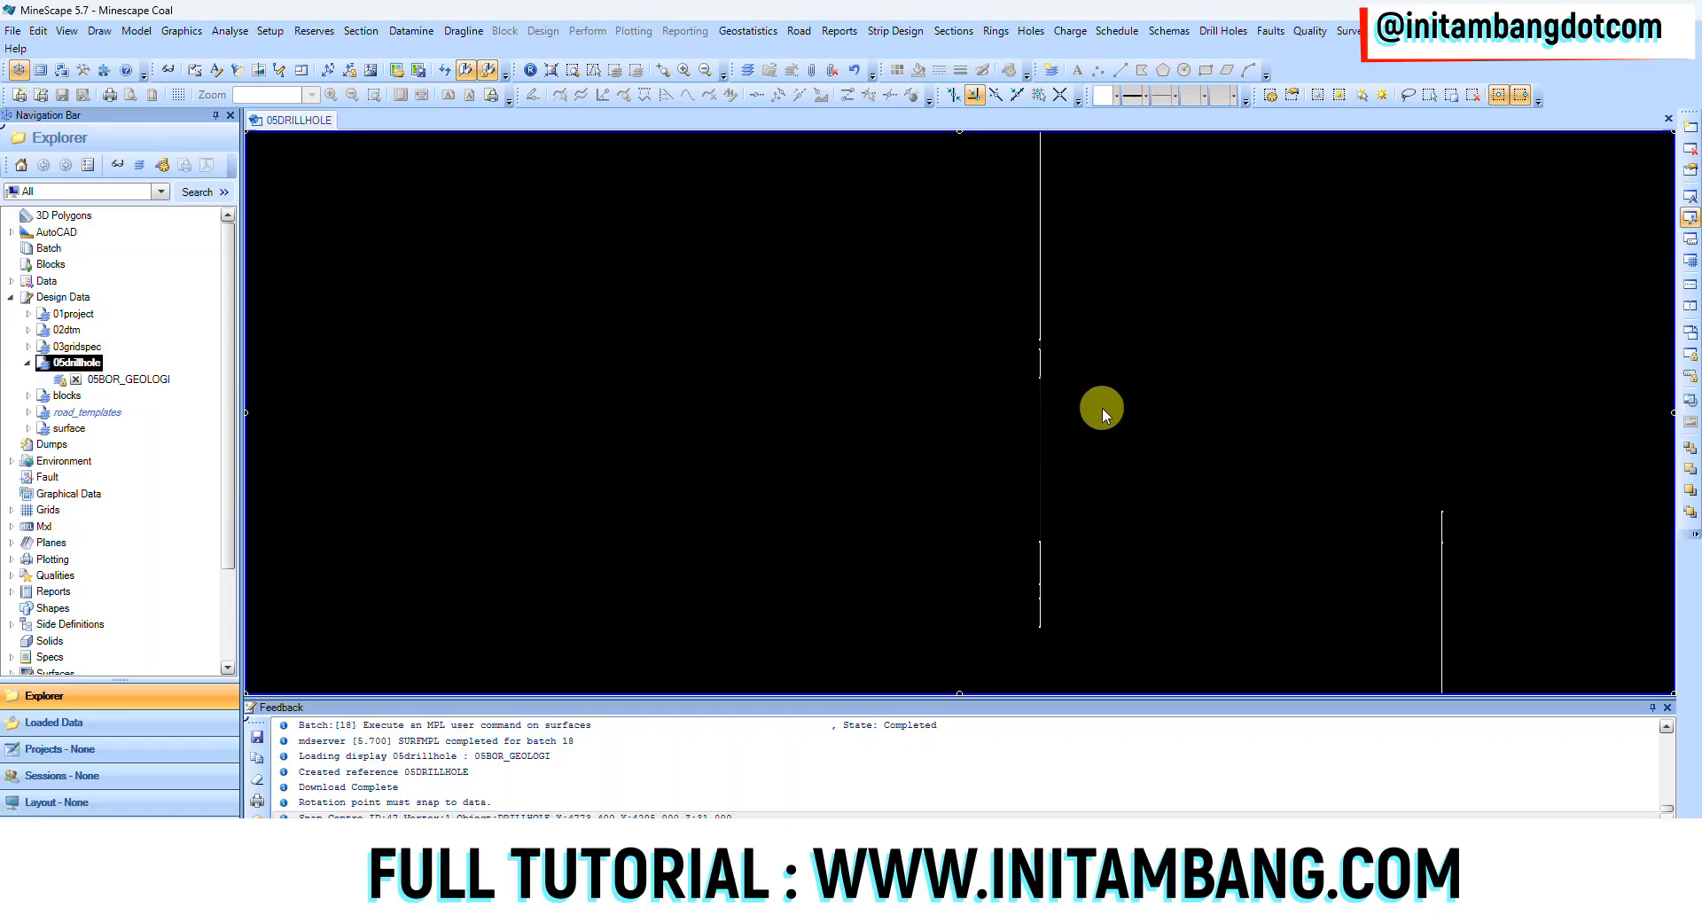
scroll(1101, 444, down, 5)
scroll(1101, 444, up, 5)
scroll(1101, 444, up, 3)
scroll(1385, 415, down, 3)
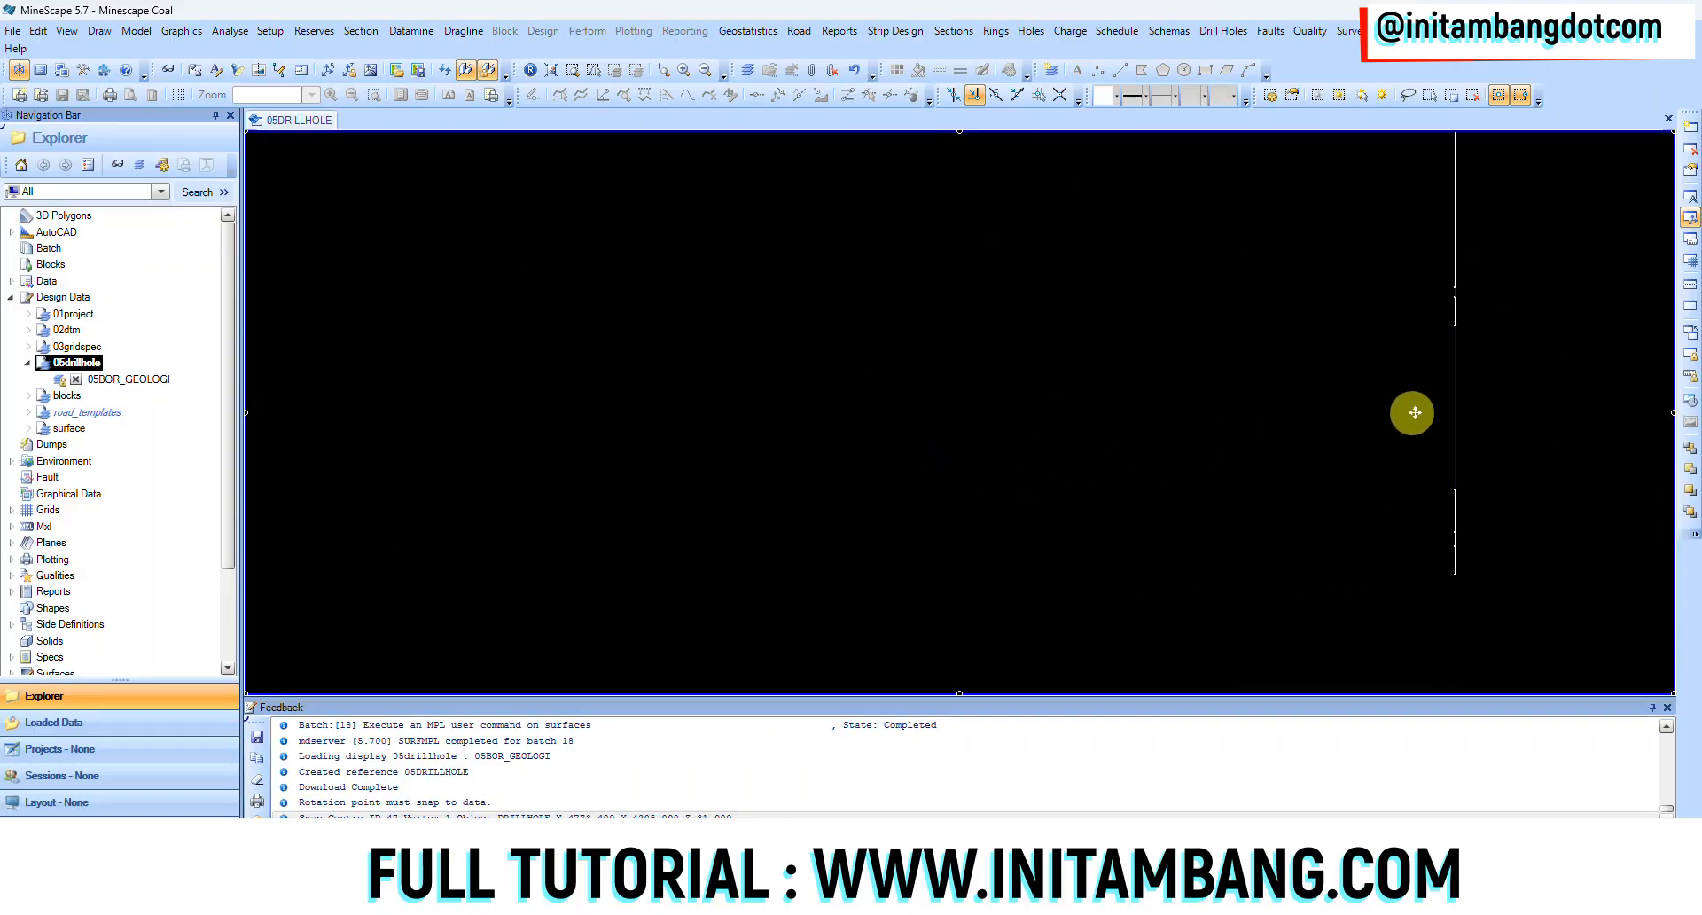
scroll(676, 464, down, 5)
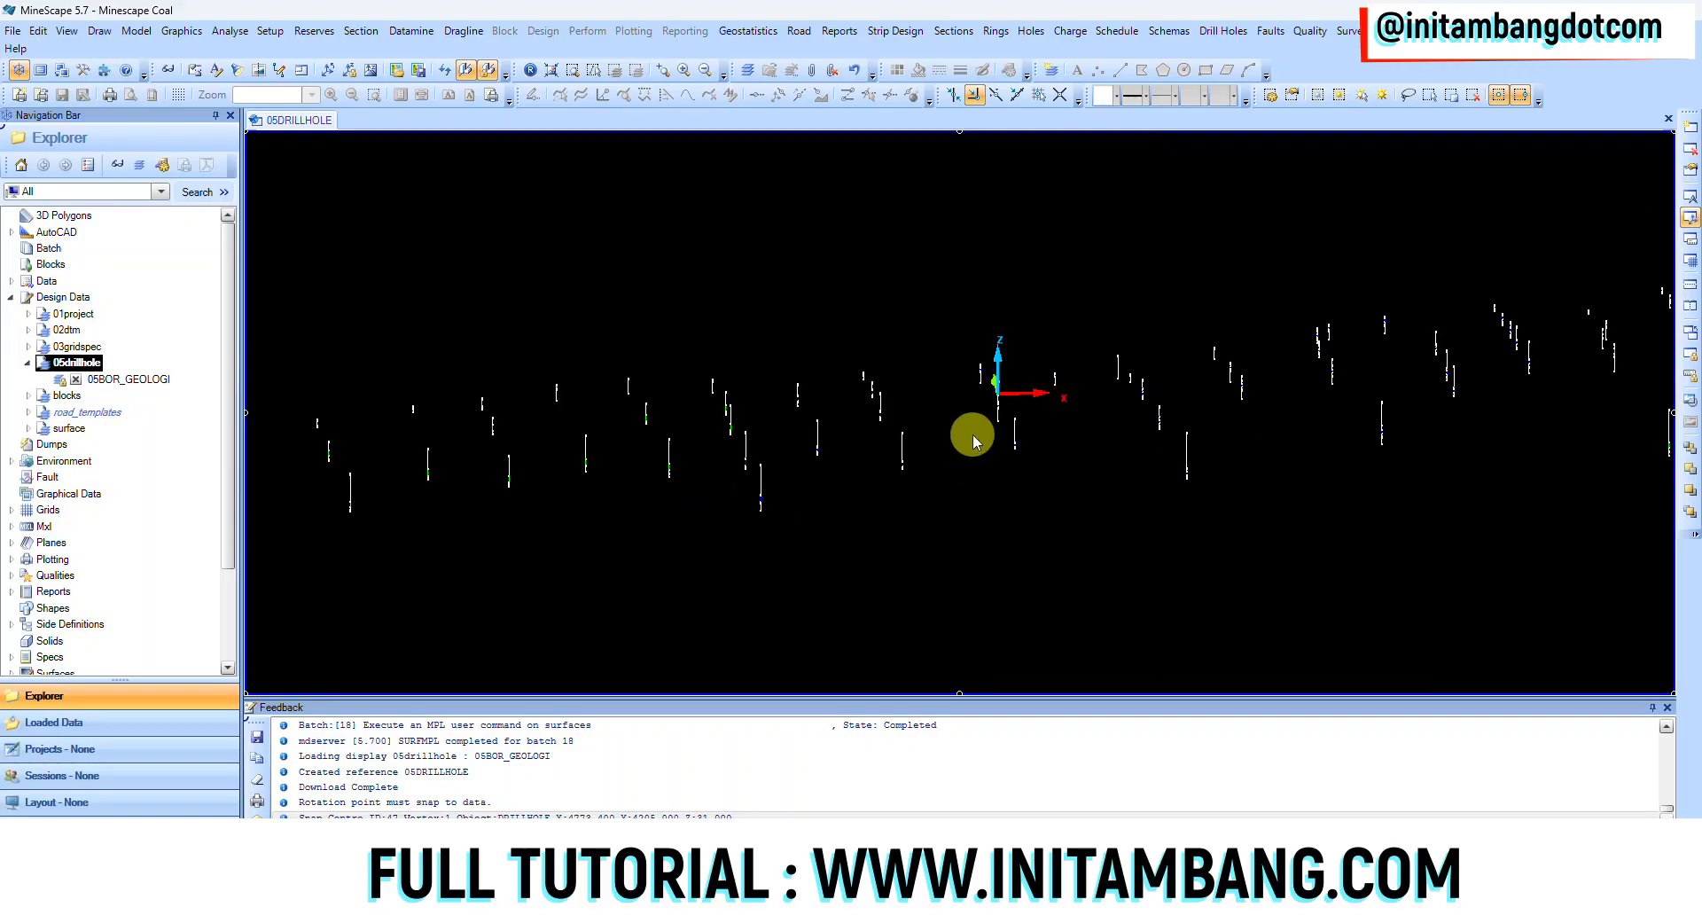
- Compare the seam intervals of the drill holes across the whole deposit in the 3D view
middle_drag(969, 428, 806, 496)
scroll(1214, 452, up, 3)
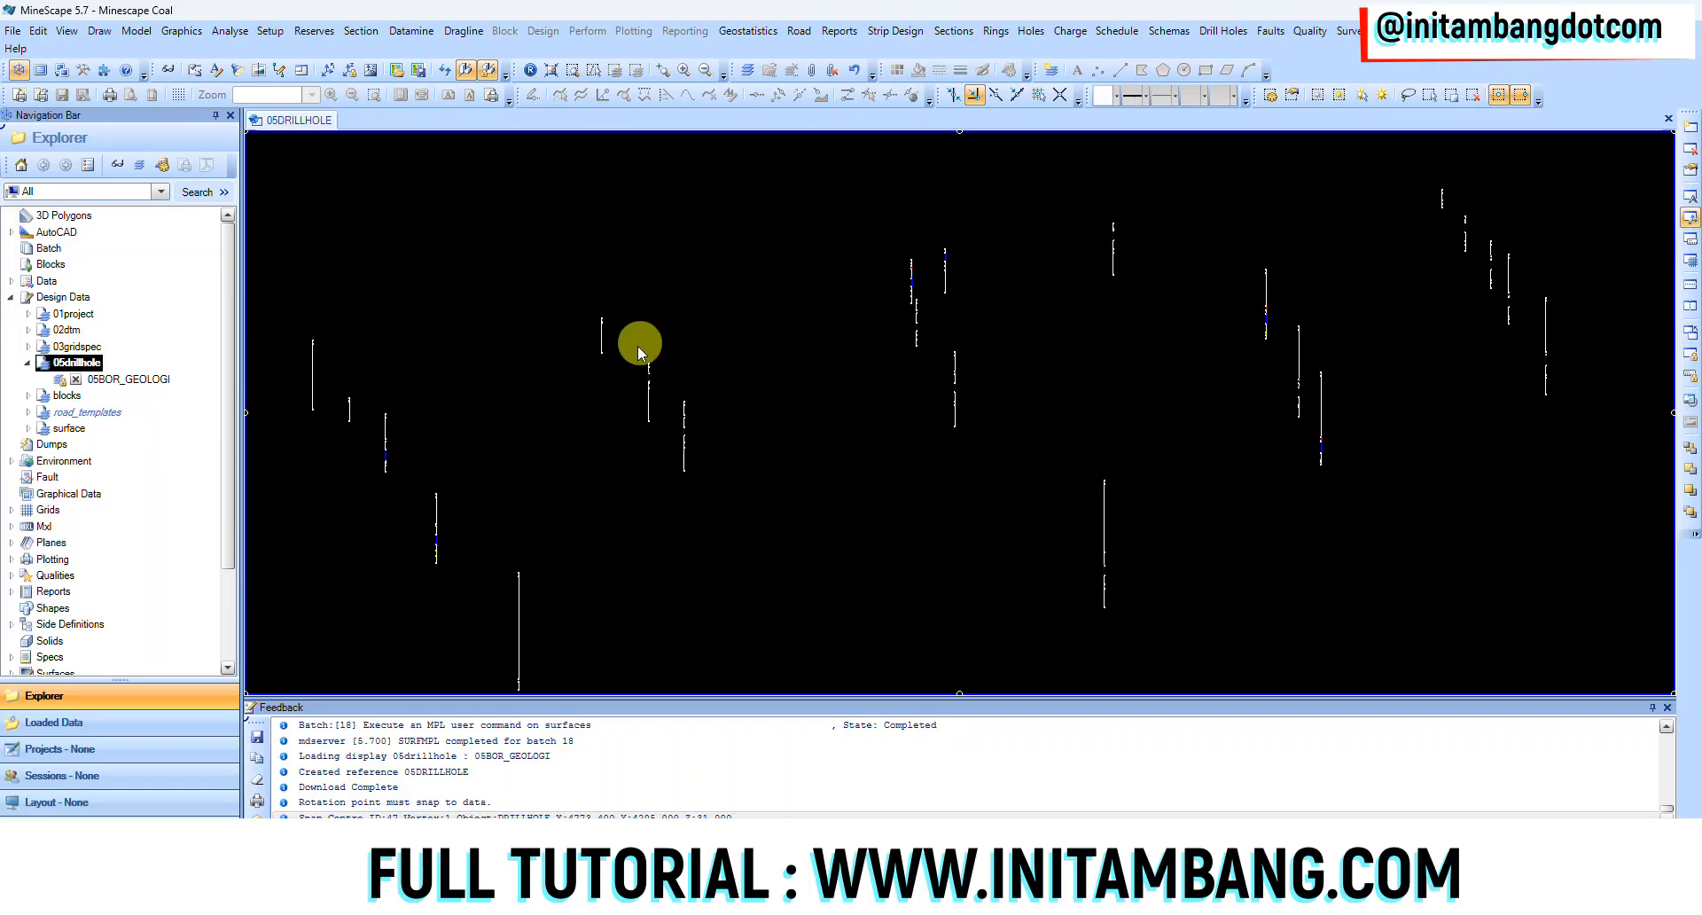
middle_drag(824, 424, 1303, 344)
middle_drag(875, 434, 1577, 359)
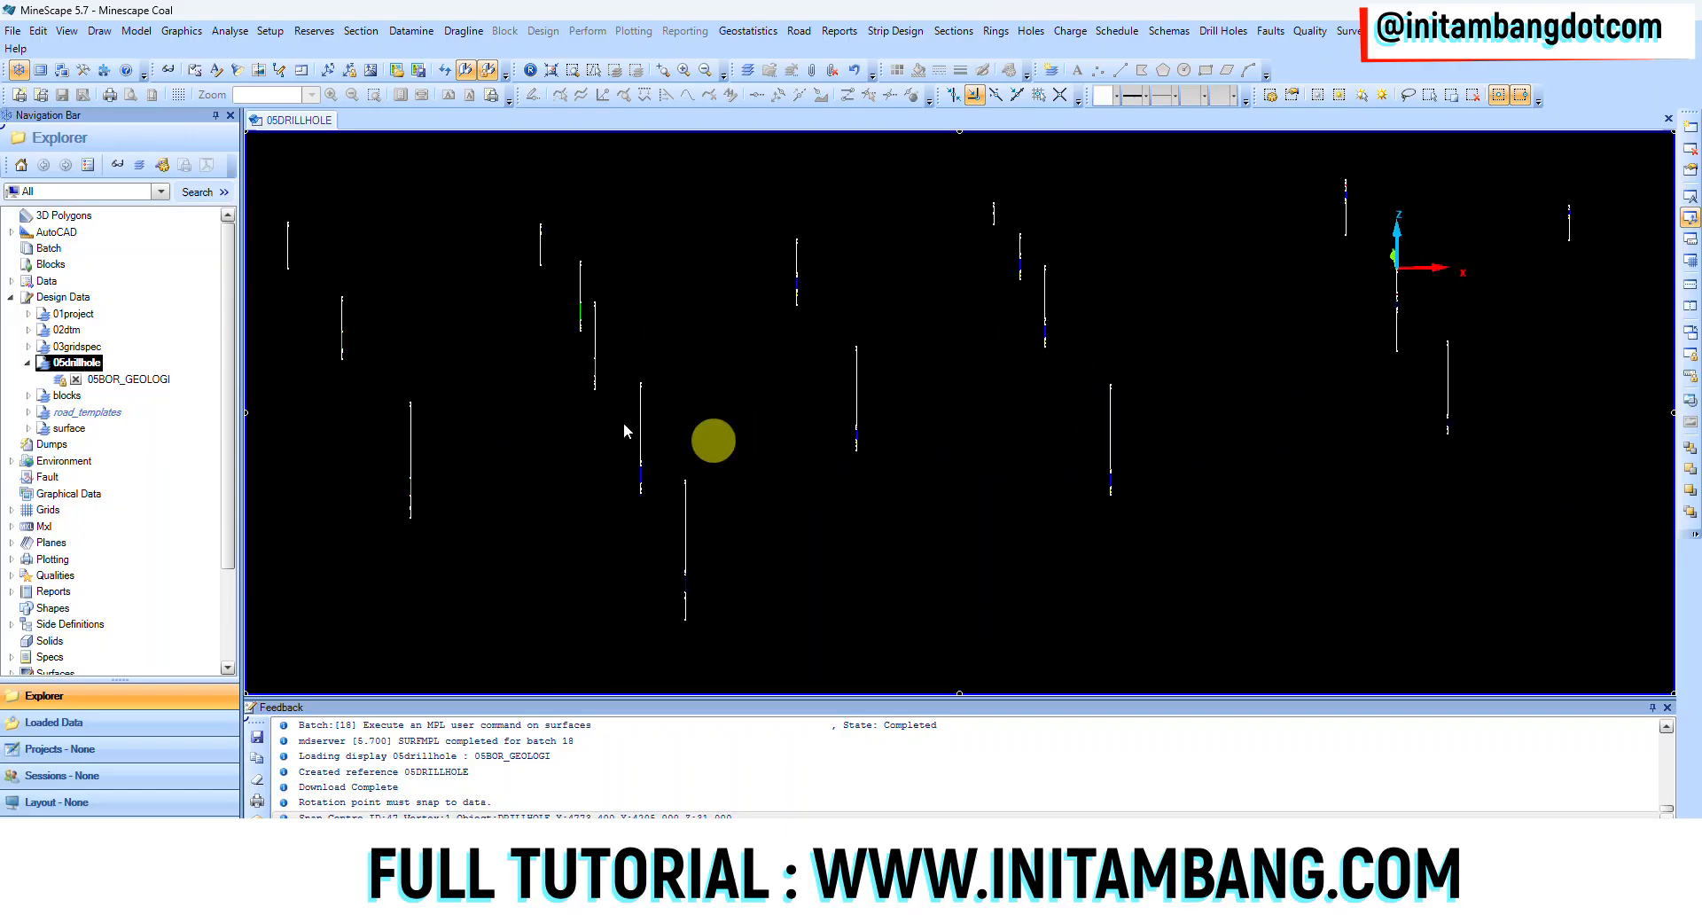
scroll(771, 429, down, 3)
middle_drag(1045, 420, 840, 458)
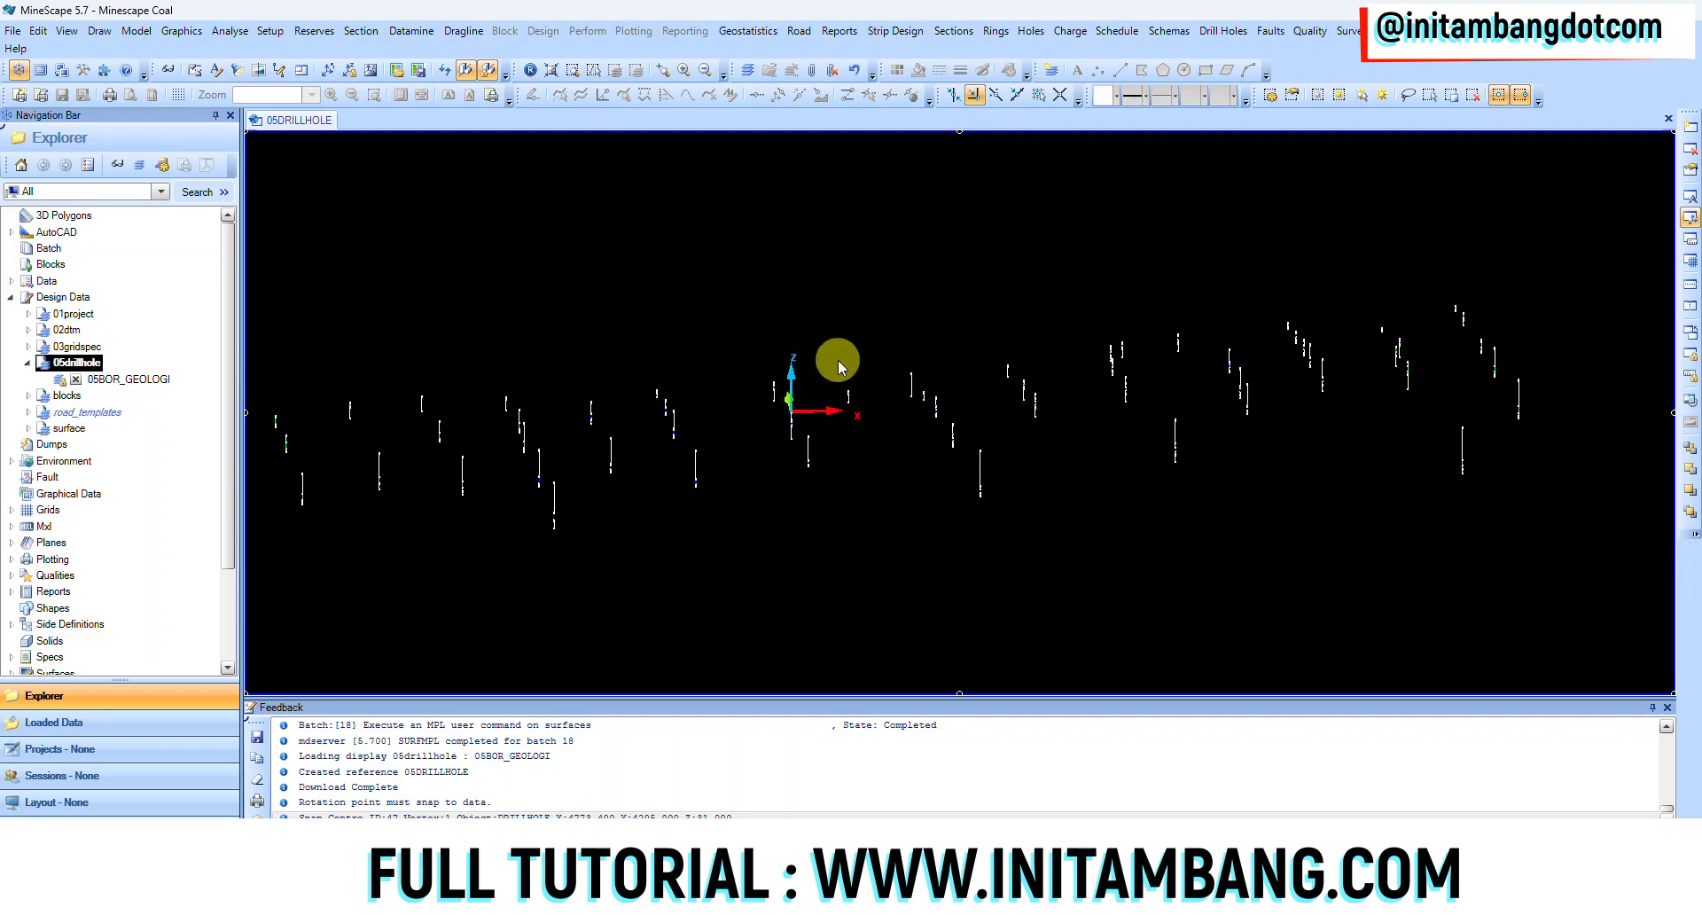
scroll(1347, 399, up, 2)
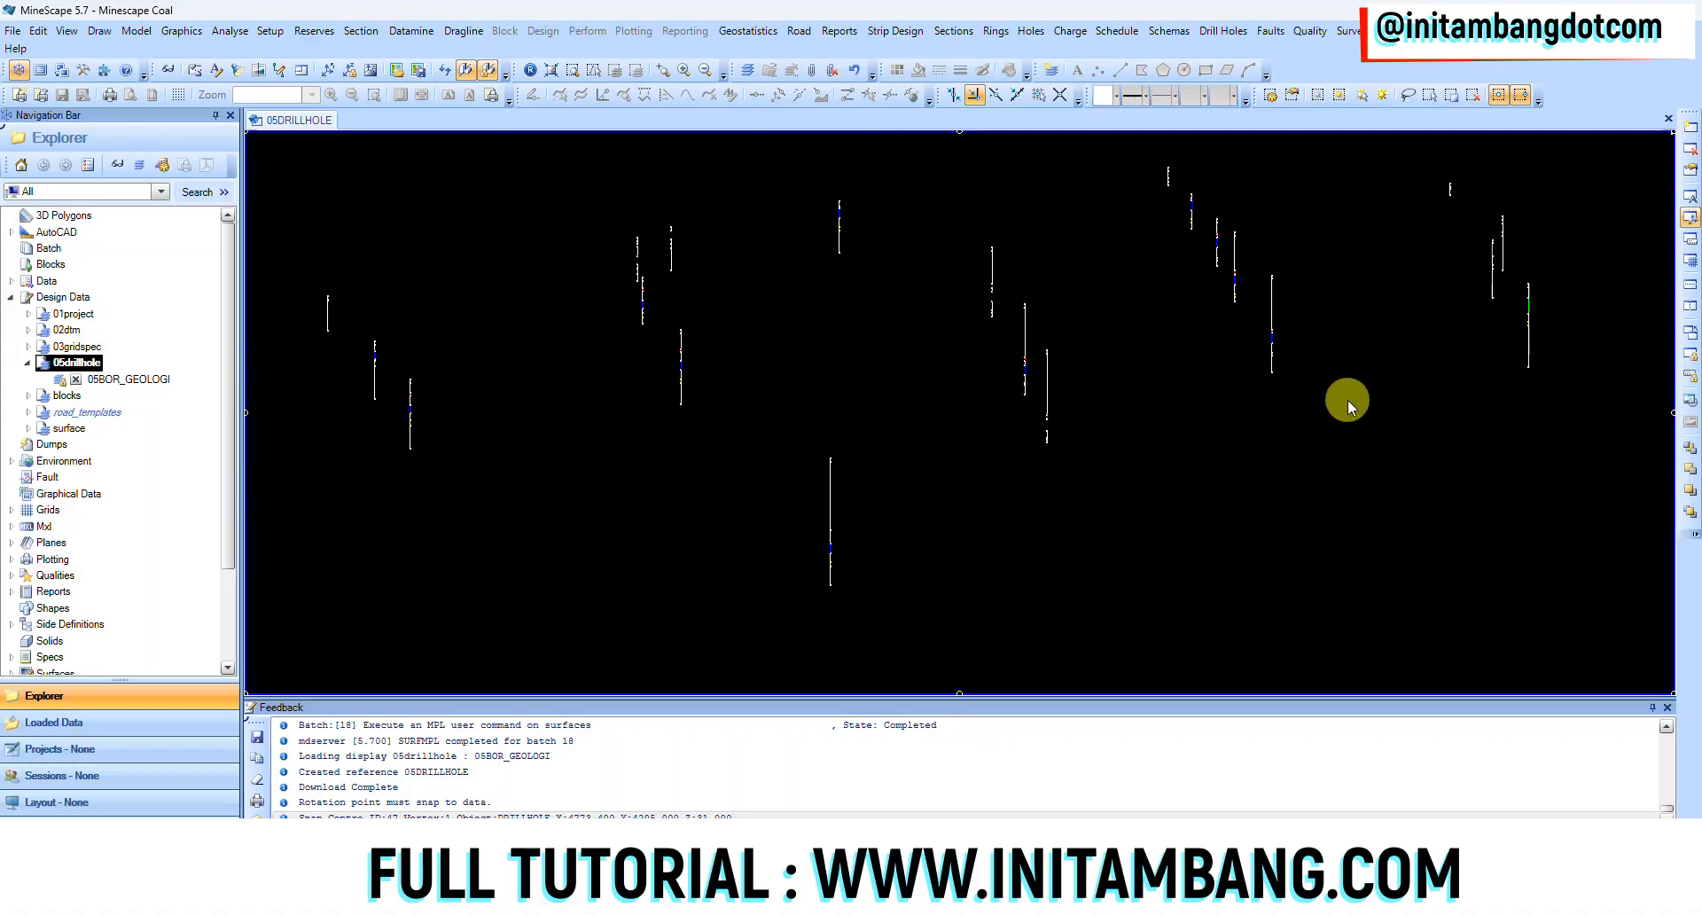
scroll(1145, 194, up, 1)
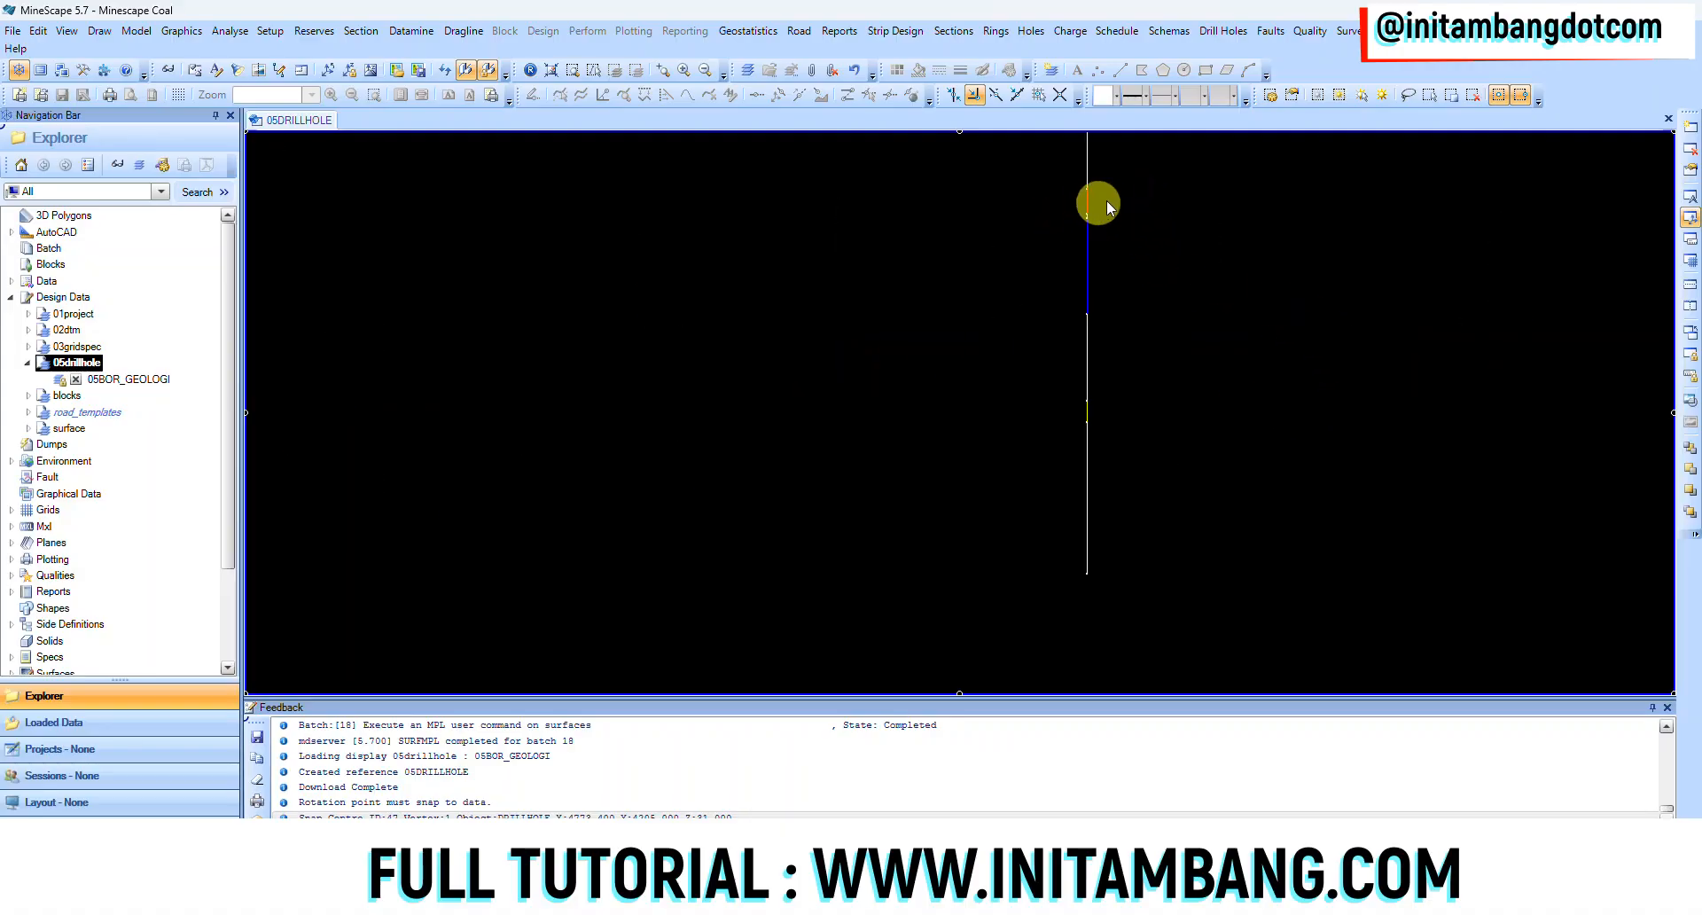
scroll(1040, 428, down, 3)
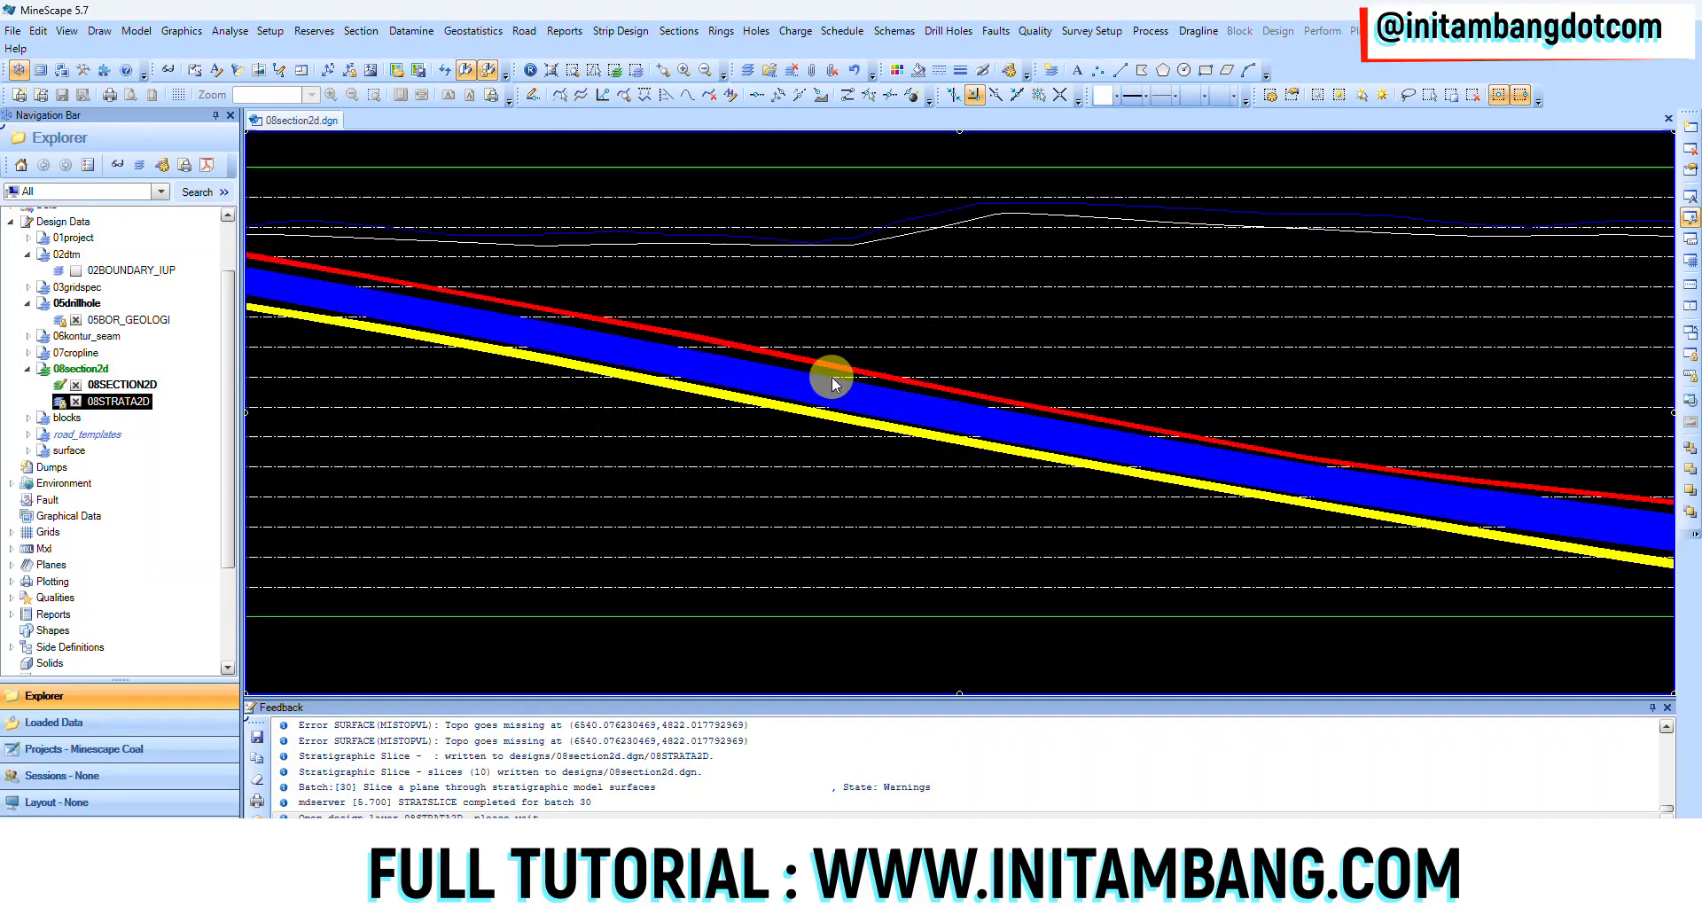
- Turn on annotations for the 08section2d strata section
scroll(831, 381, down, 3)
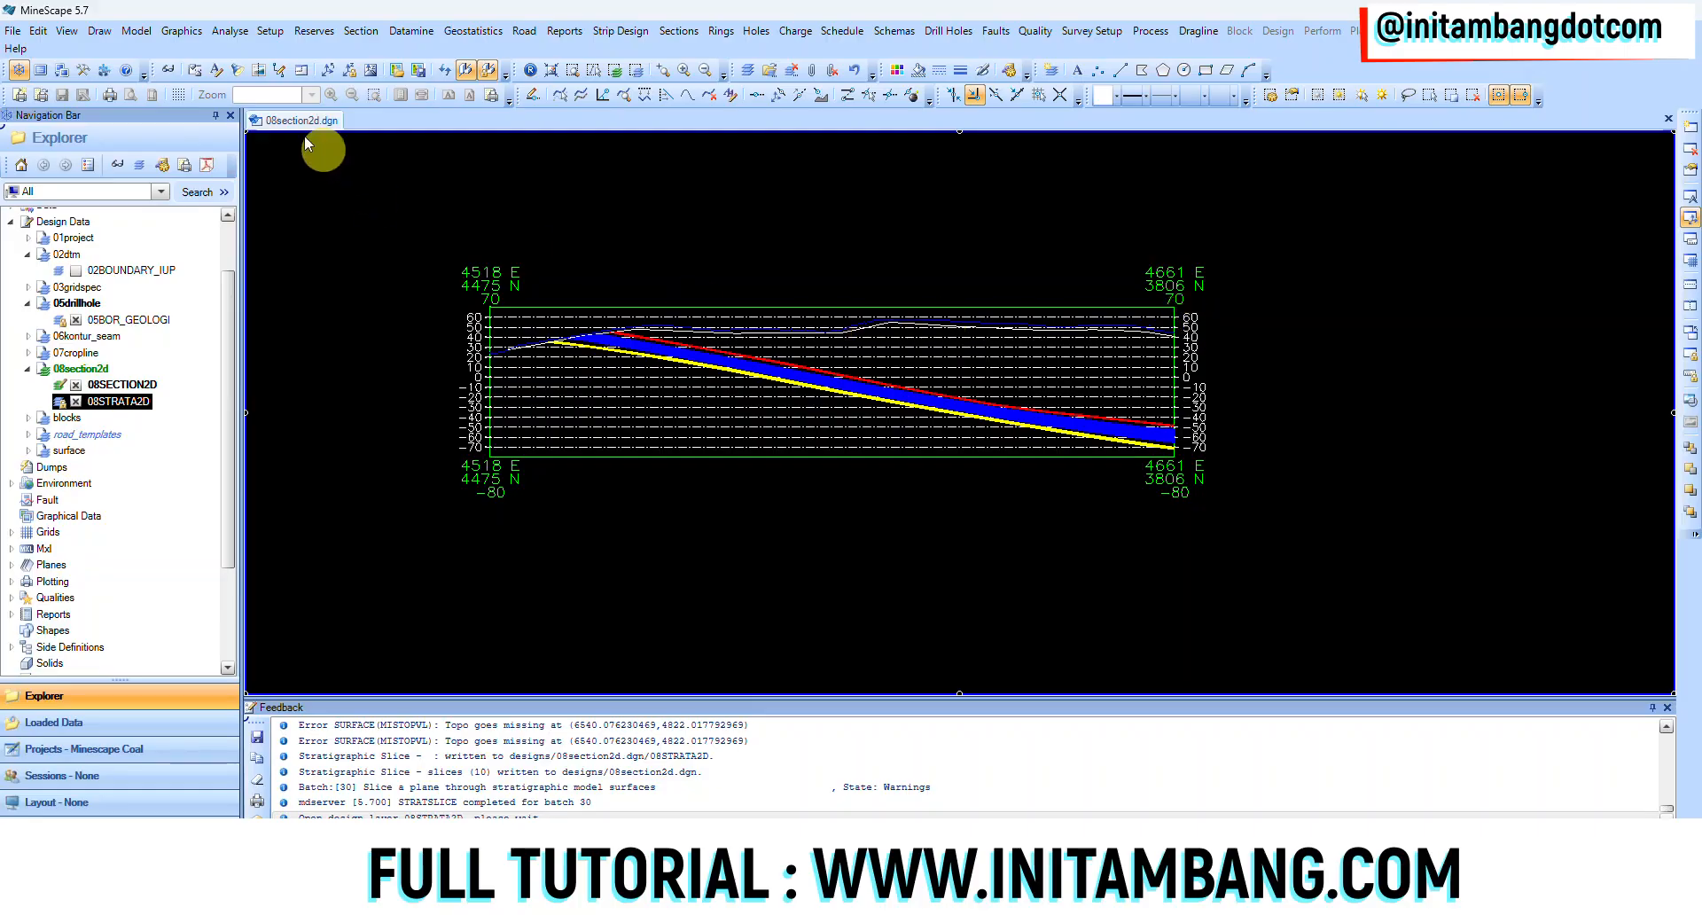
click(216, 71)
click(562, 303)
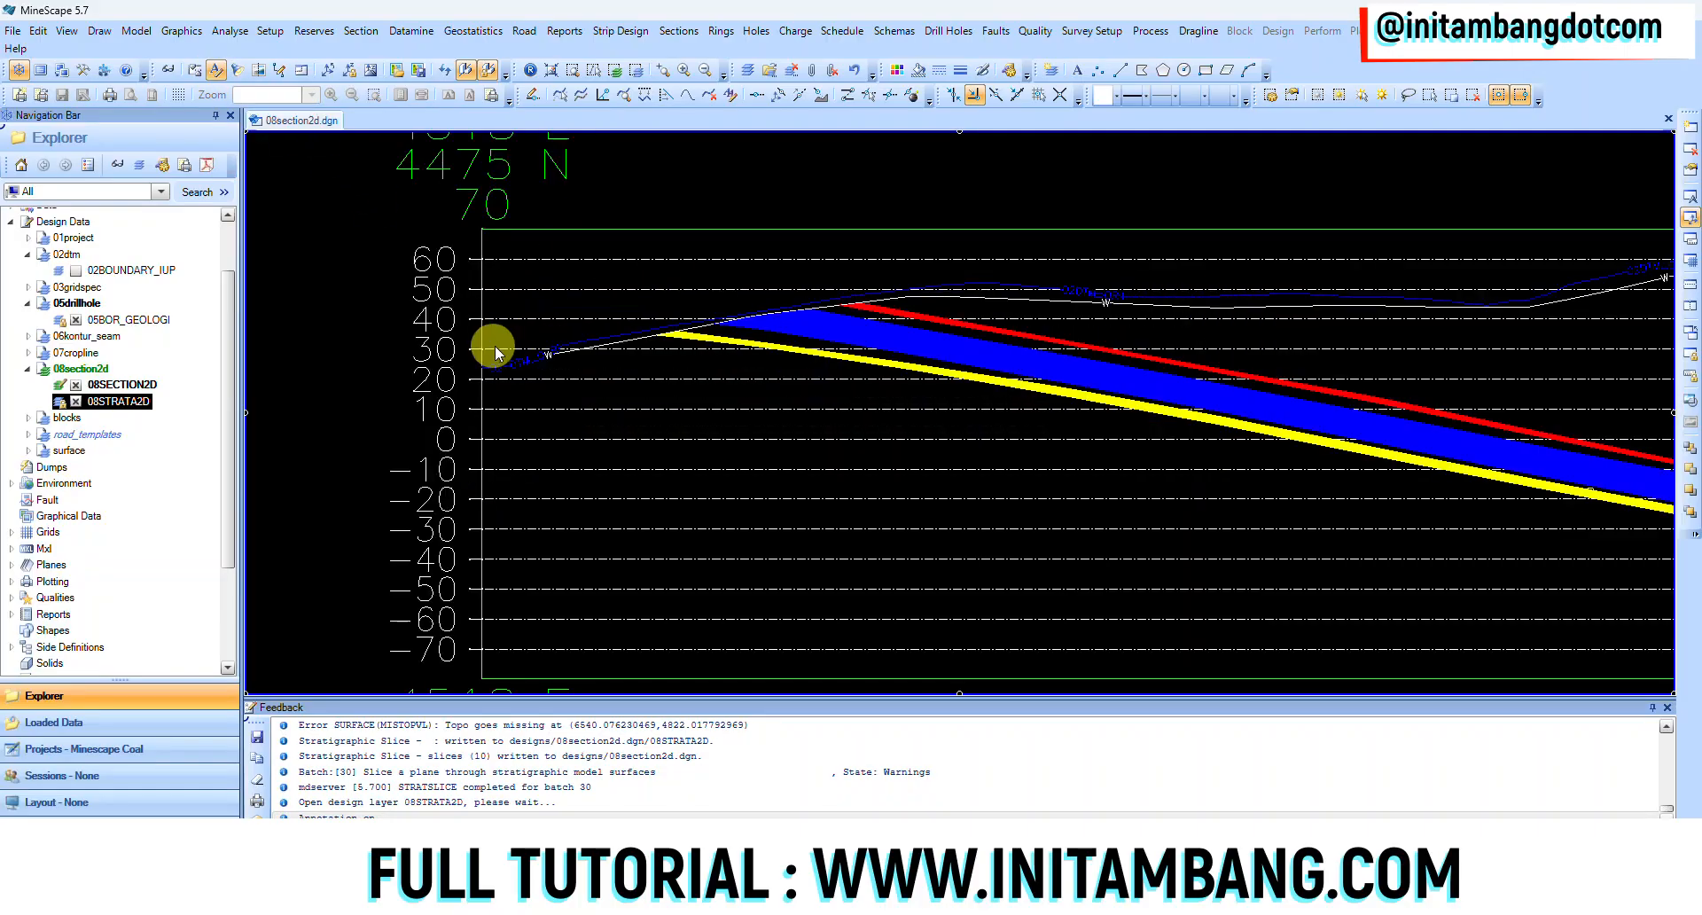
click(534, 364)
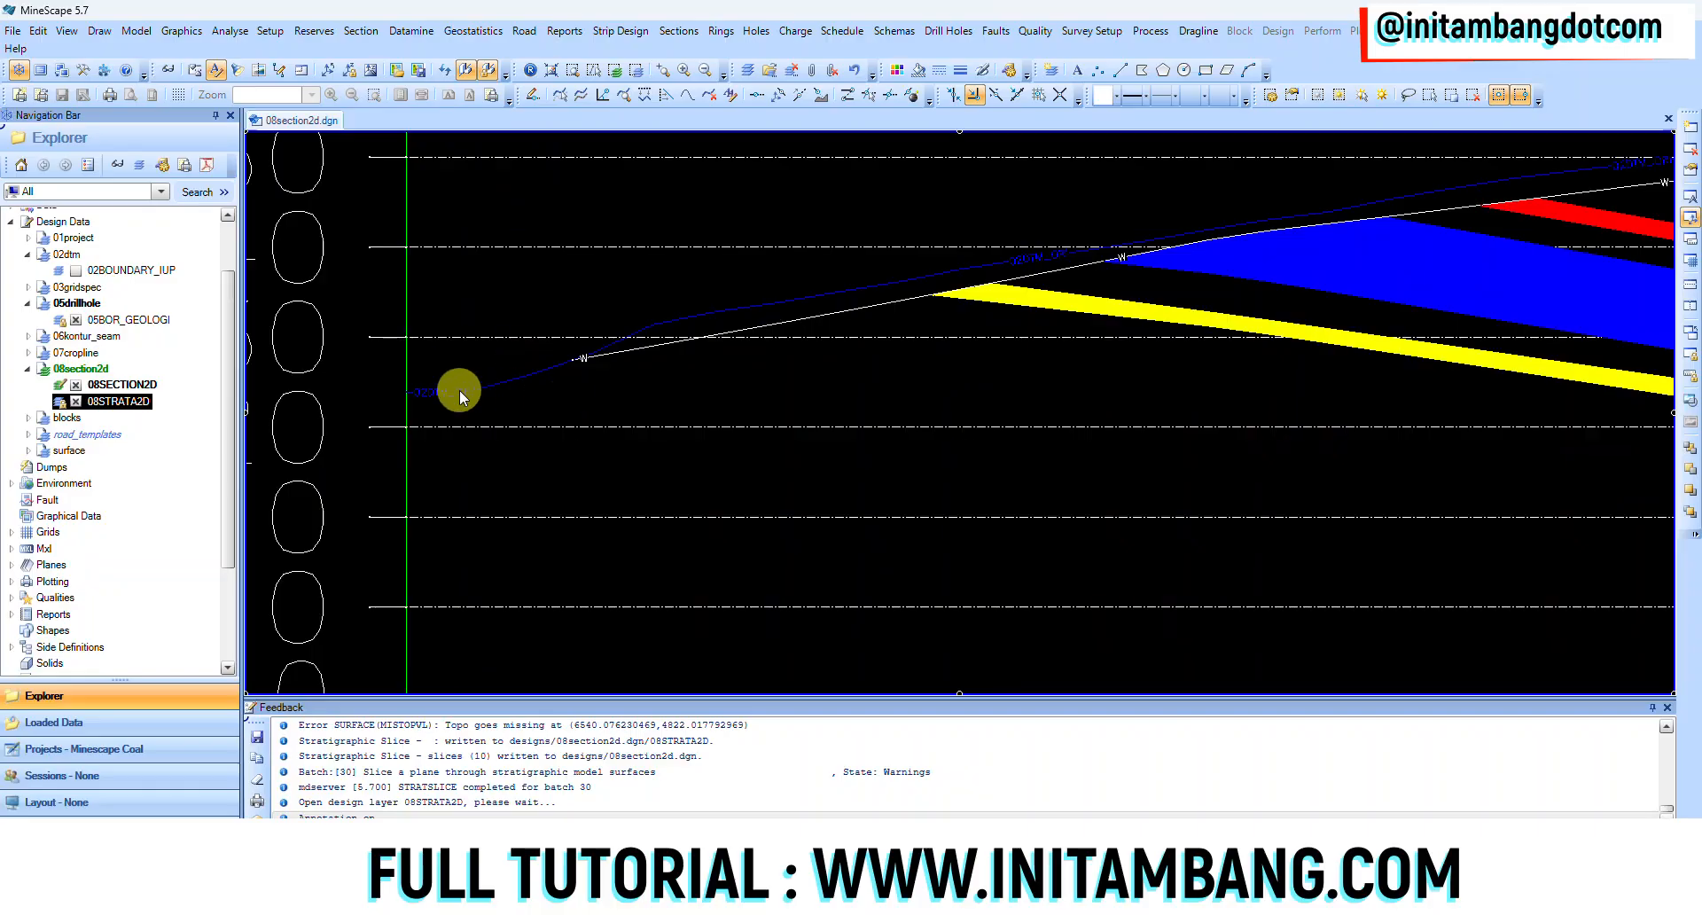
- Examine the labelled seams, weathering line and topography line along the full length of the 2D section
scroll(753, 340, up, 1)
scroll(757, 339, down, 1)
scroll(747, 341, down, 1)
middle_drag(1025, 334, 647, 381)
middle_drag(1197, 373, 854, 437)
middle_drag(1099, 463, 848, 386)
middle_drag(768, 471, 1157, 471)
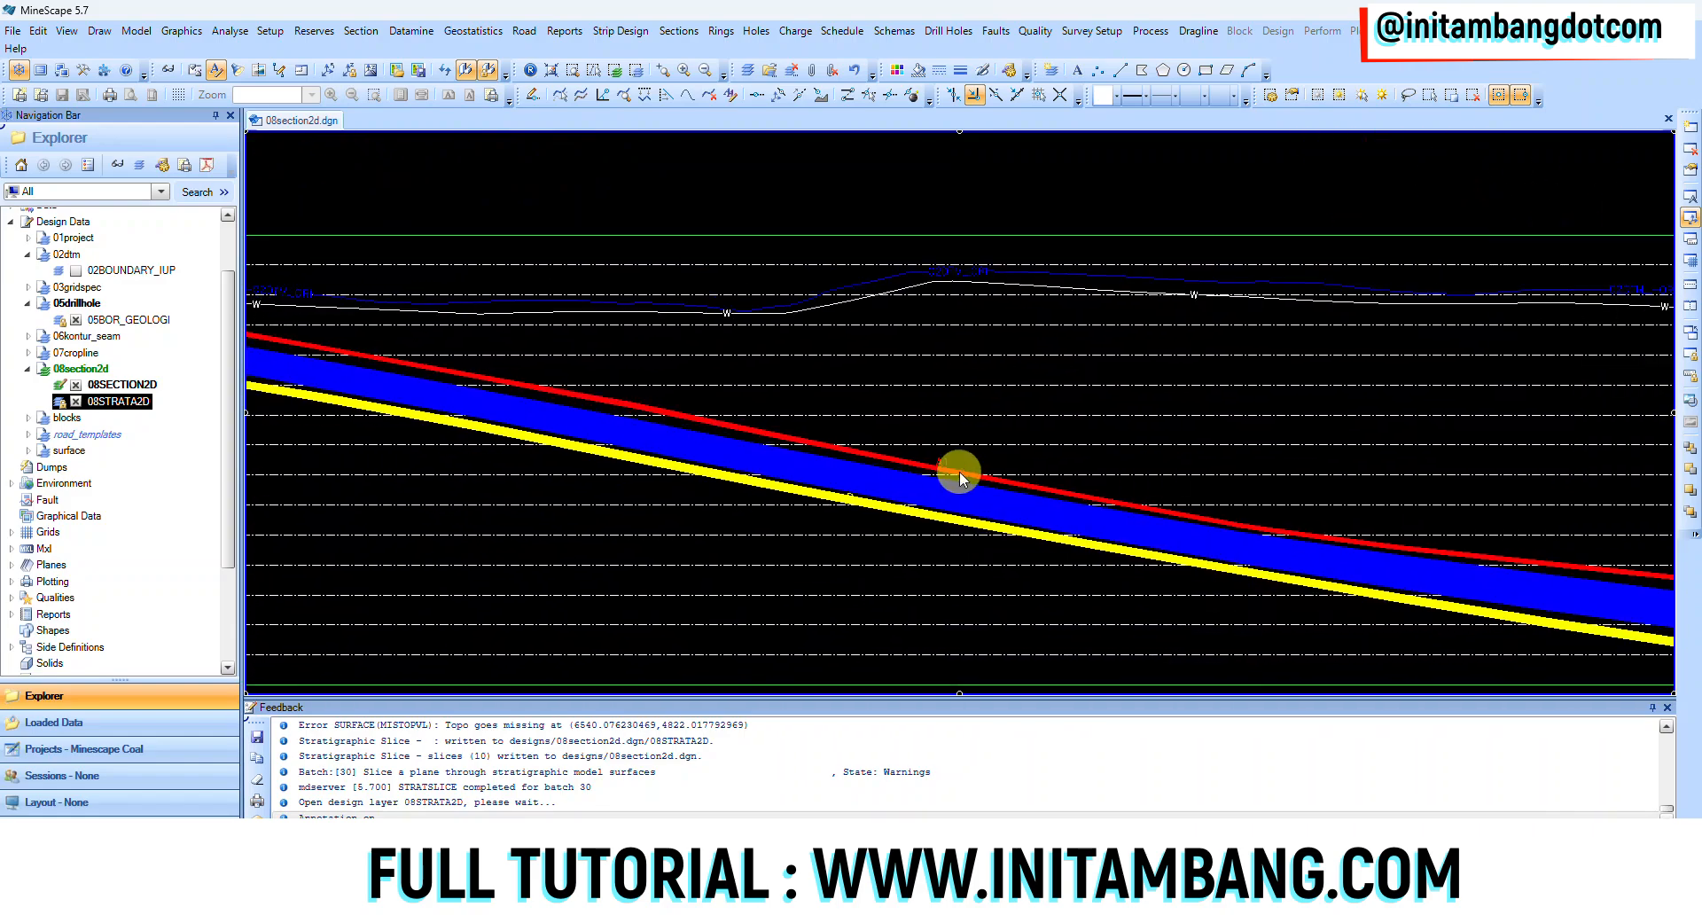
middle_drag(921, 470, 1161, 491)
middle_drag(539, 349, 771, 426)
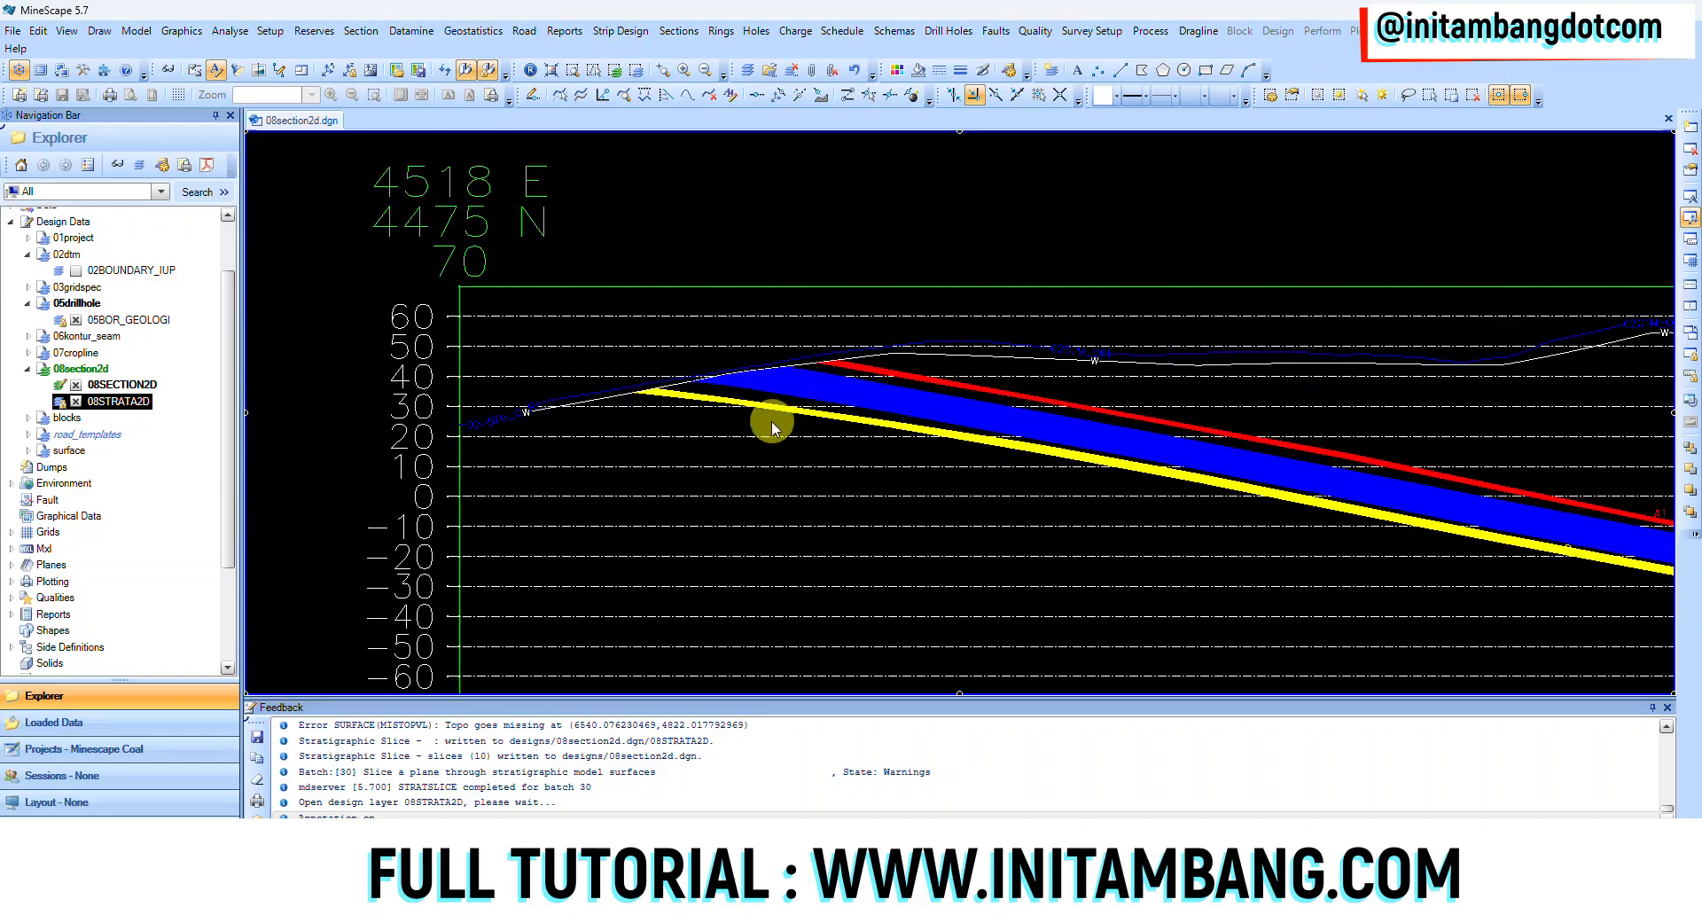
middle_drag(1147, 511, 703, 429)
middle_drag(1055, 496, 1274, 507)
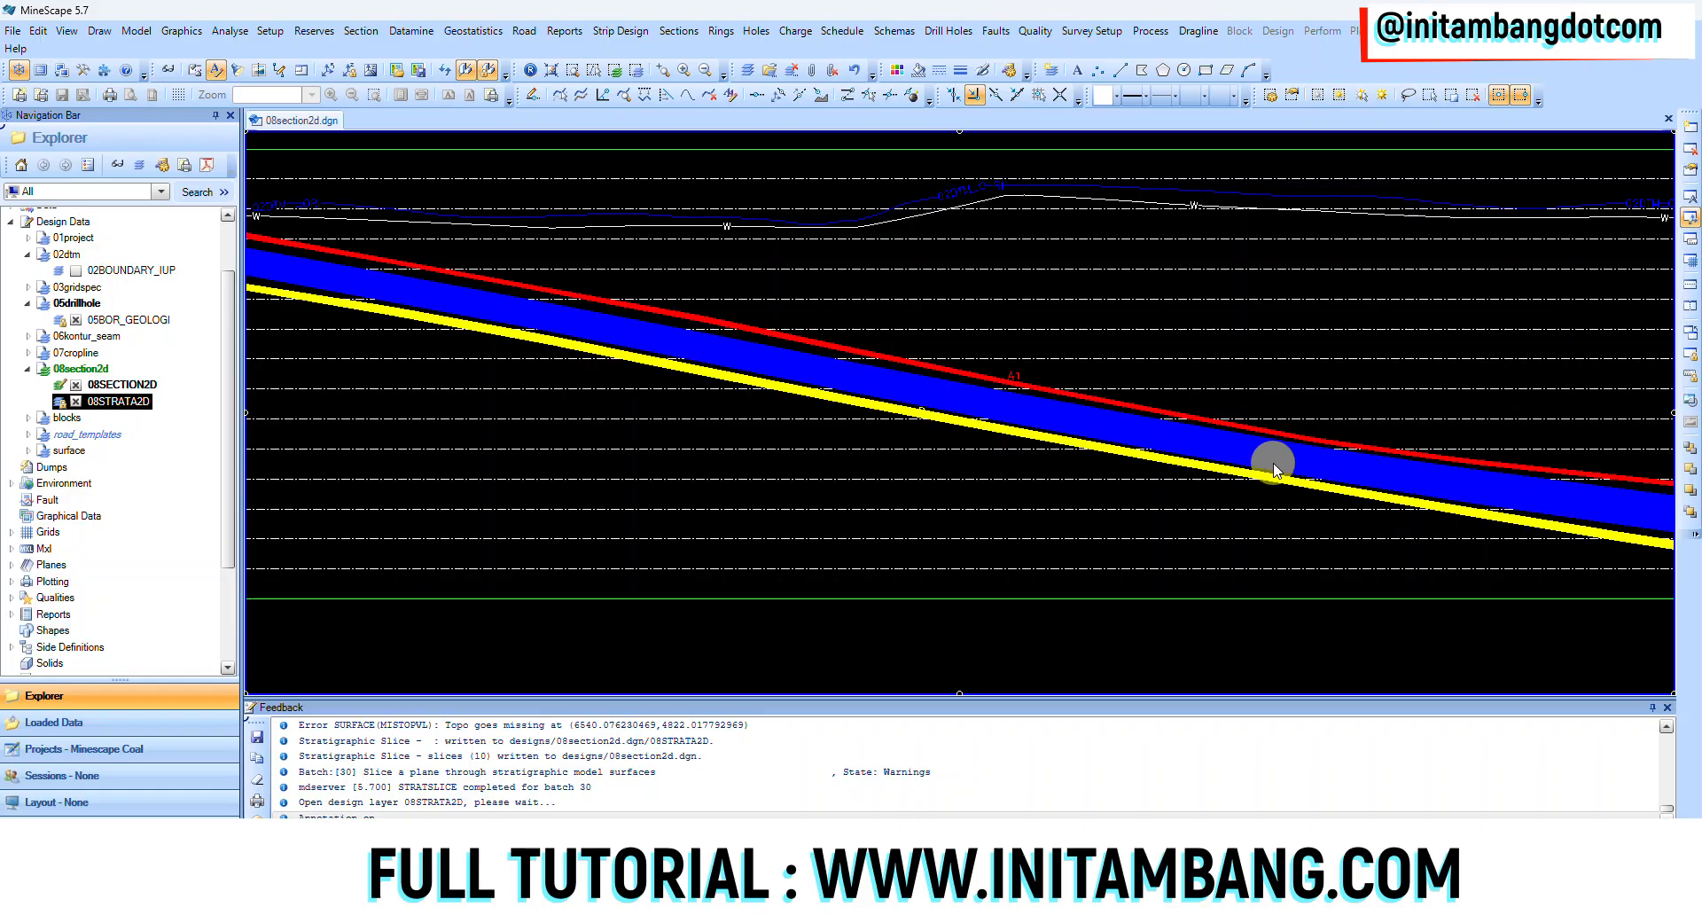
- Review the stack of 2D sections and set the view's rotation centre on one of the middle sections
scroll(1099, 498, down, 3)
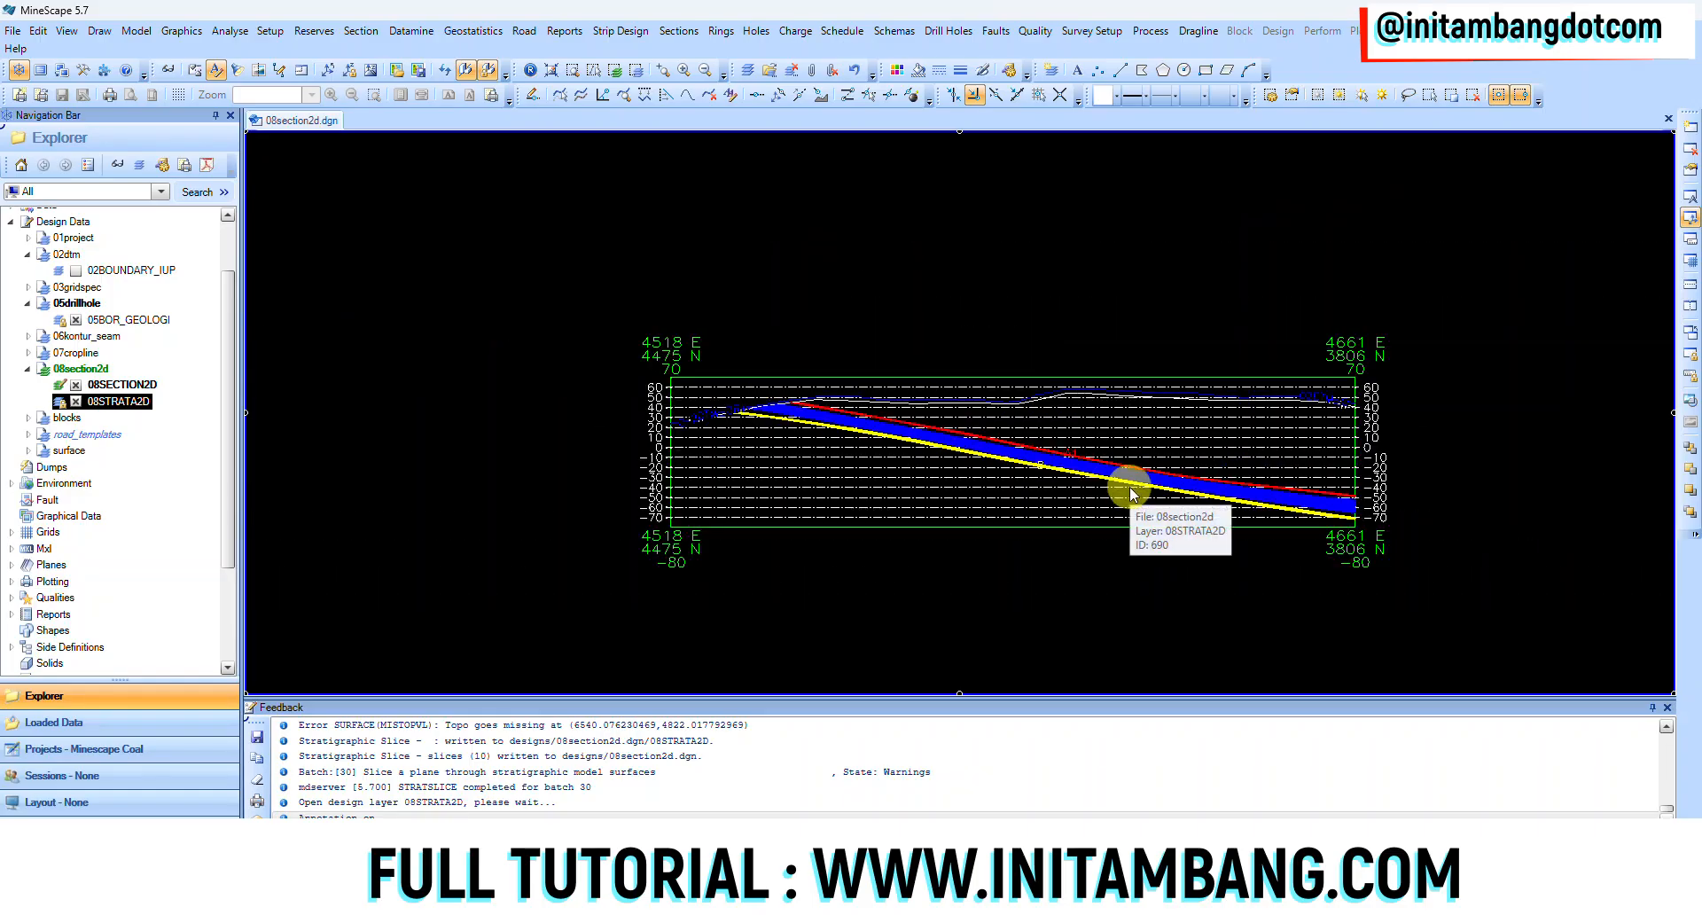
scroll(1140, 486, down, 3)
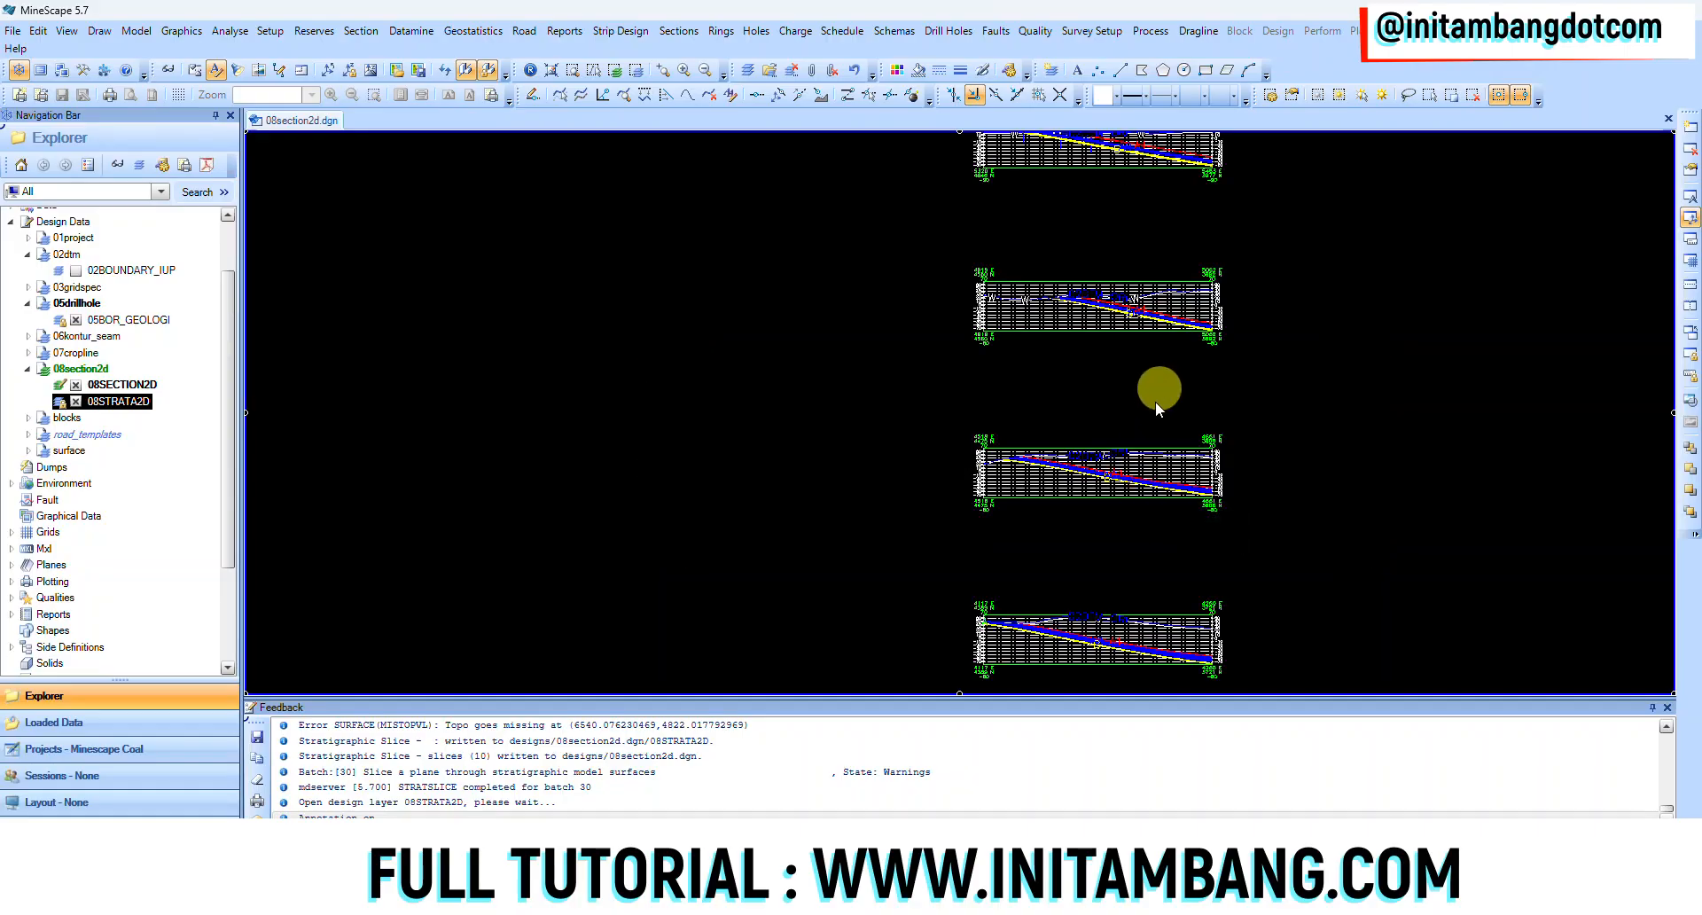
middle_drag(1055, 522, 1061, 547)
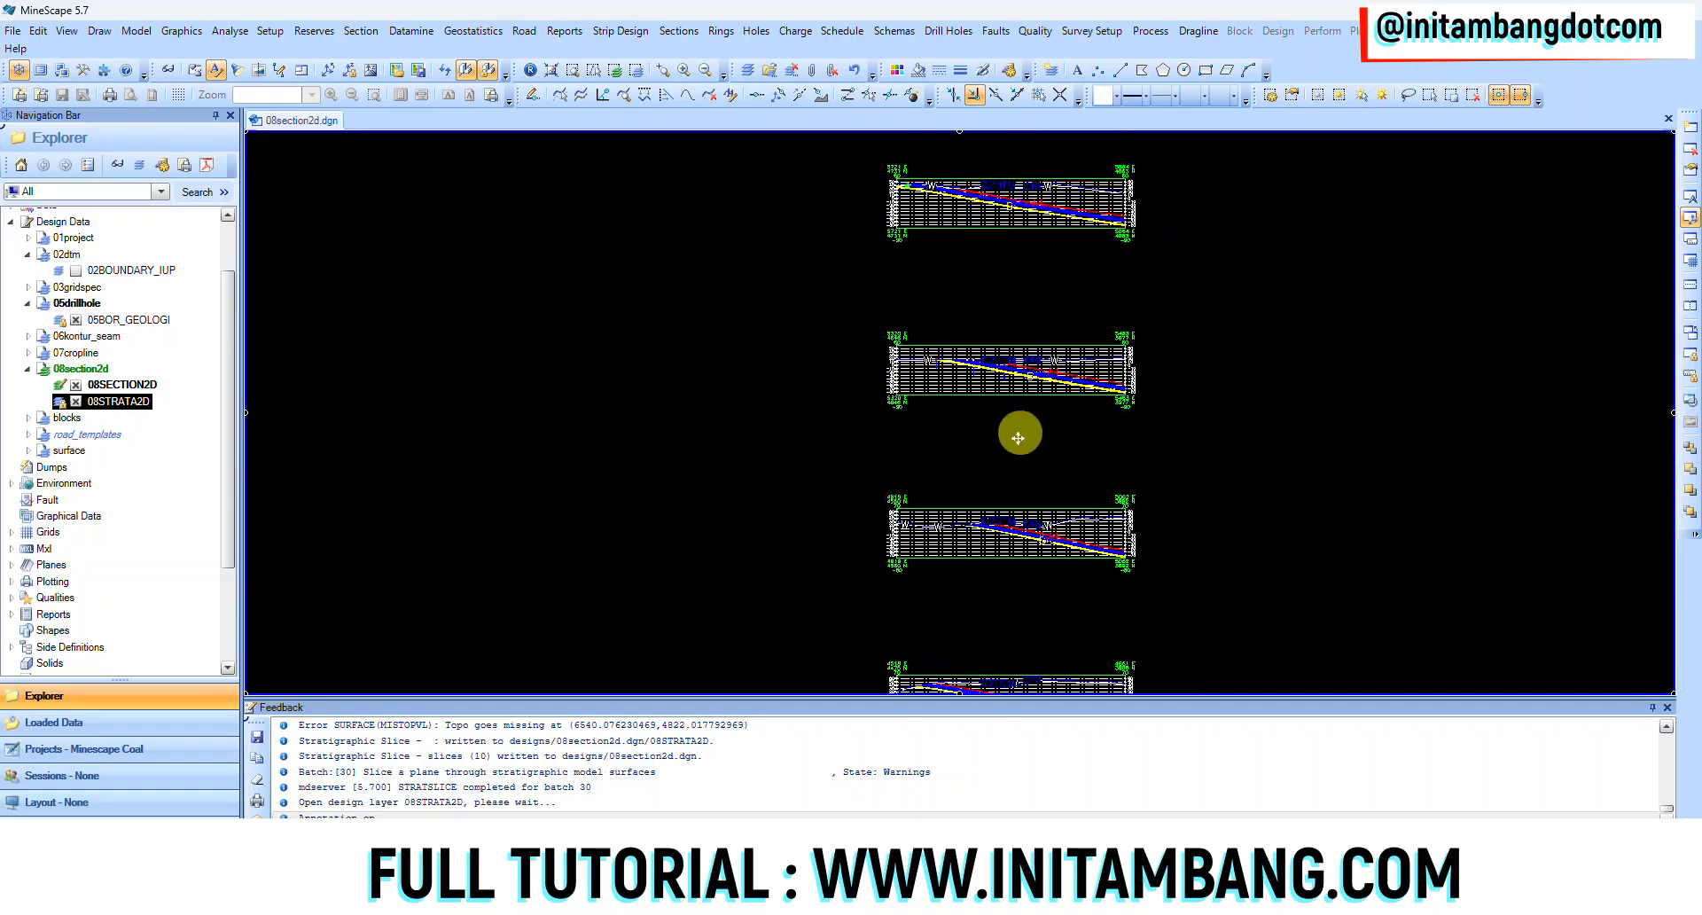
click(1017, 367)
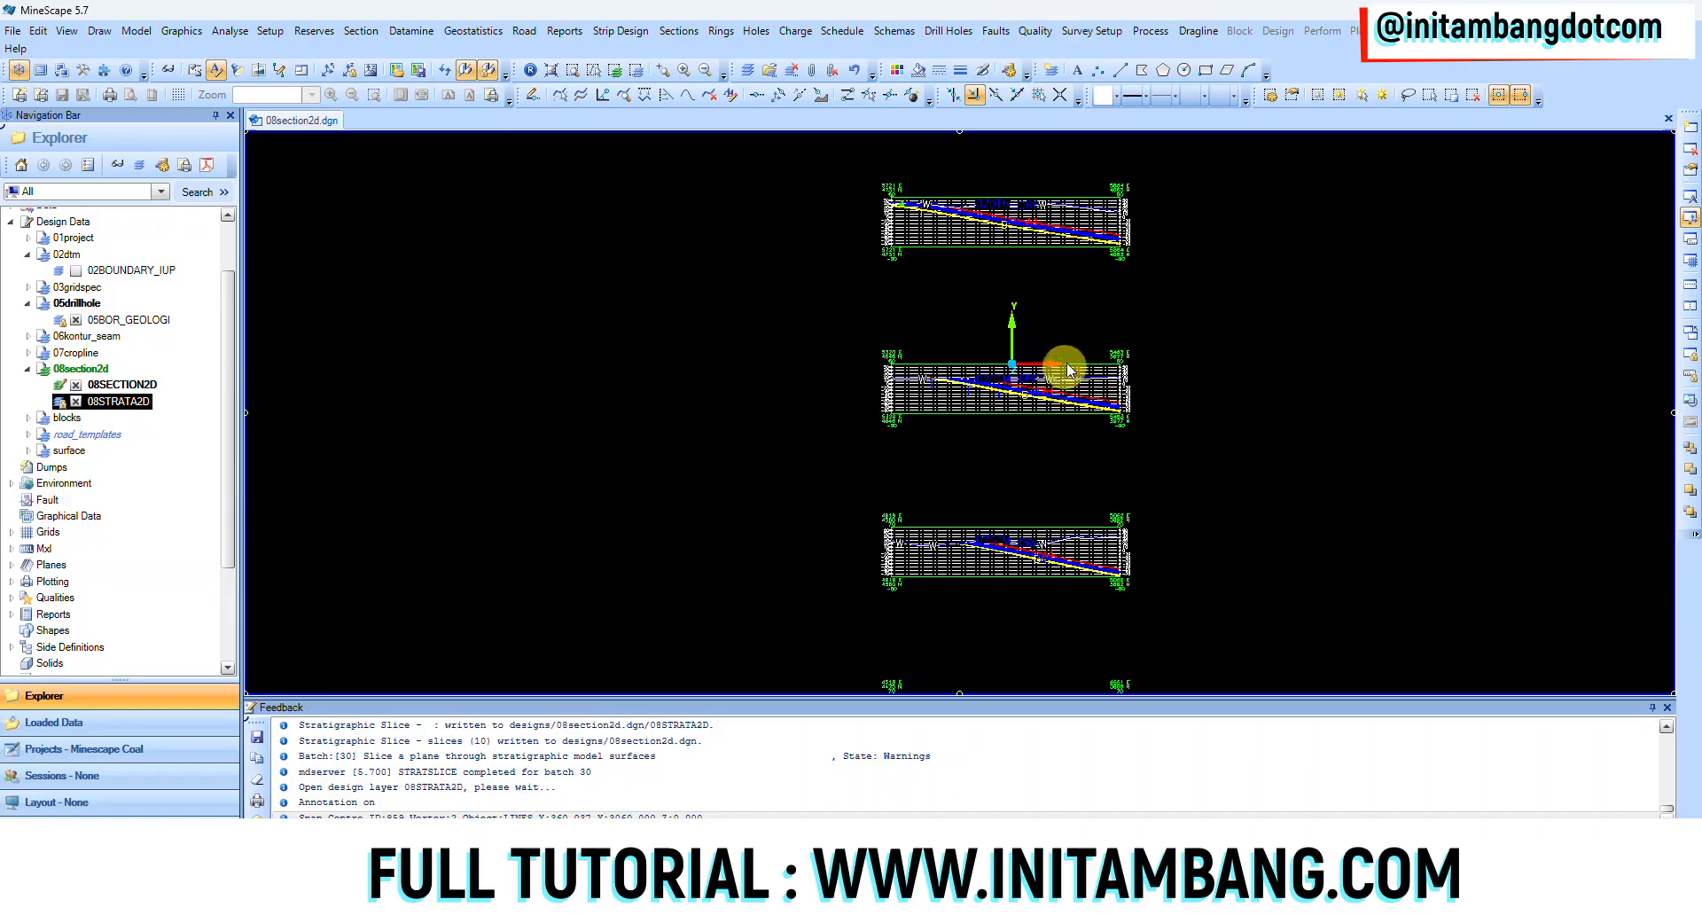
middle_drag(1063, 353, 966, 292)
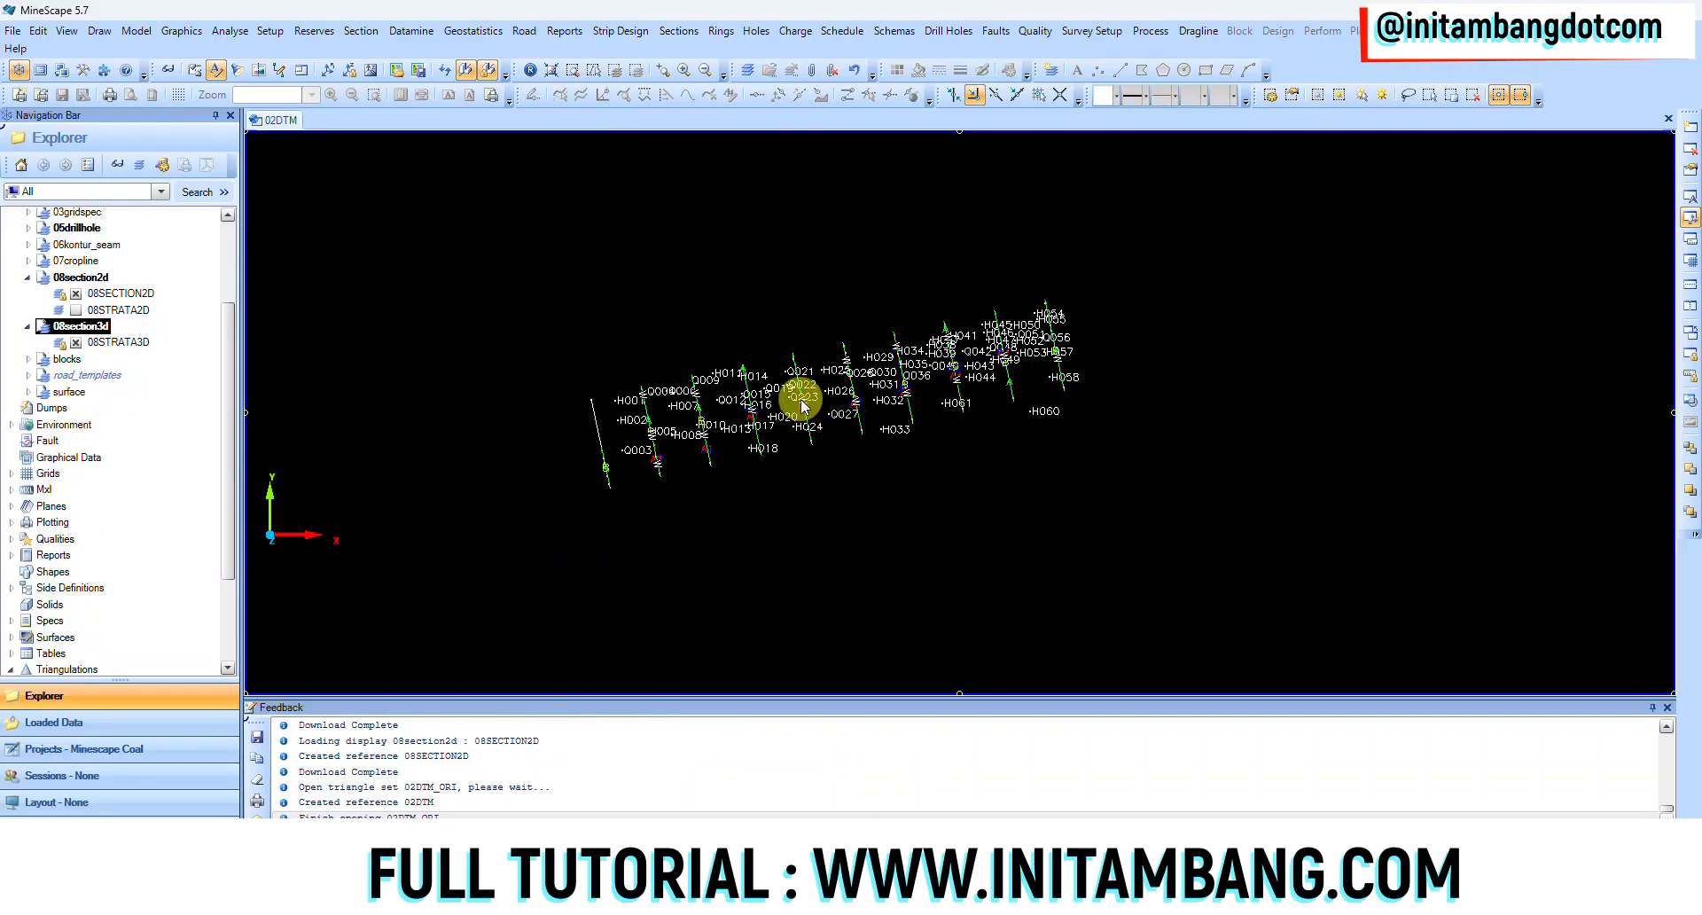
- Orbit the 08STRATA3D sections into 3D and hide the 05BOR_GEOLOGI drill hole layer
middle_drag(722, 536, 798, 465)
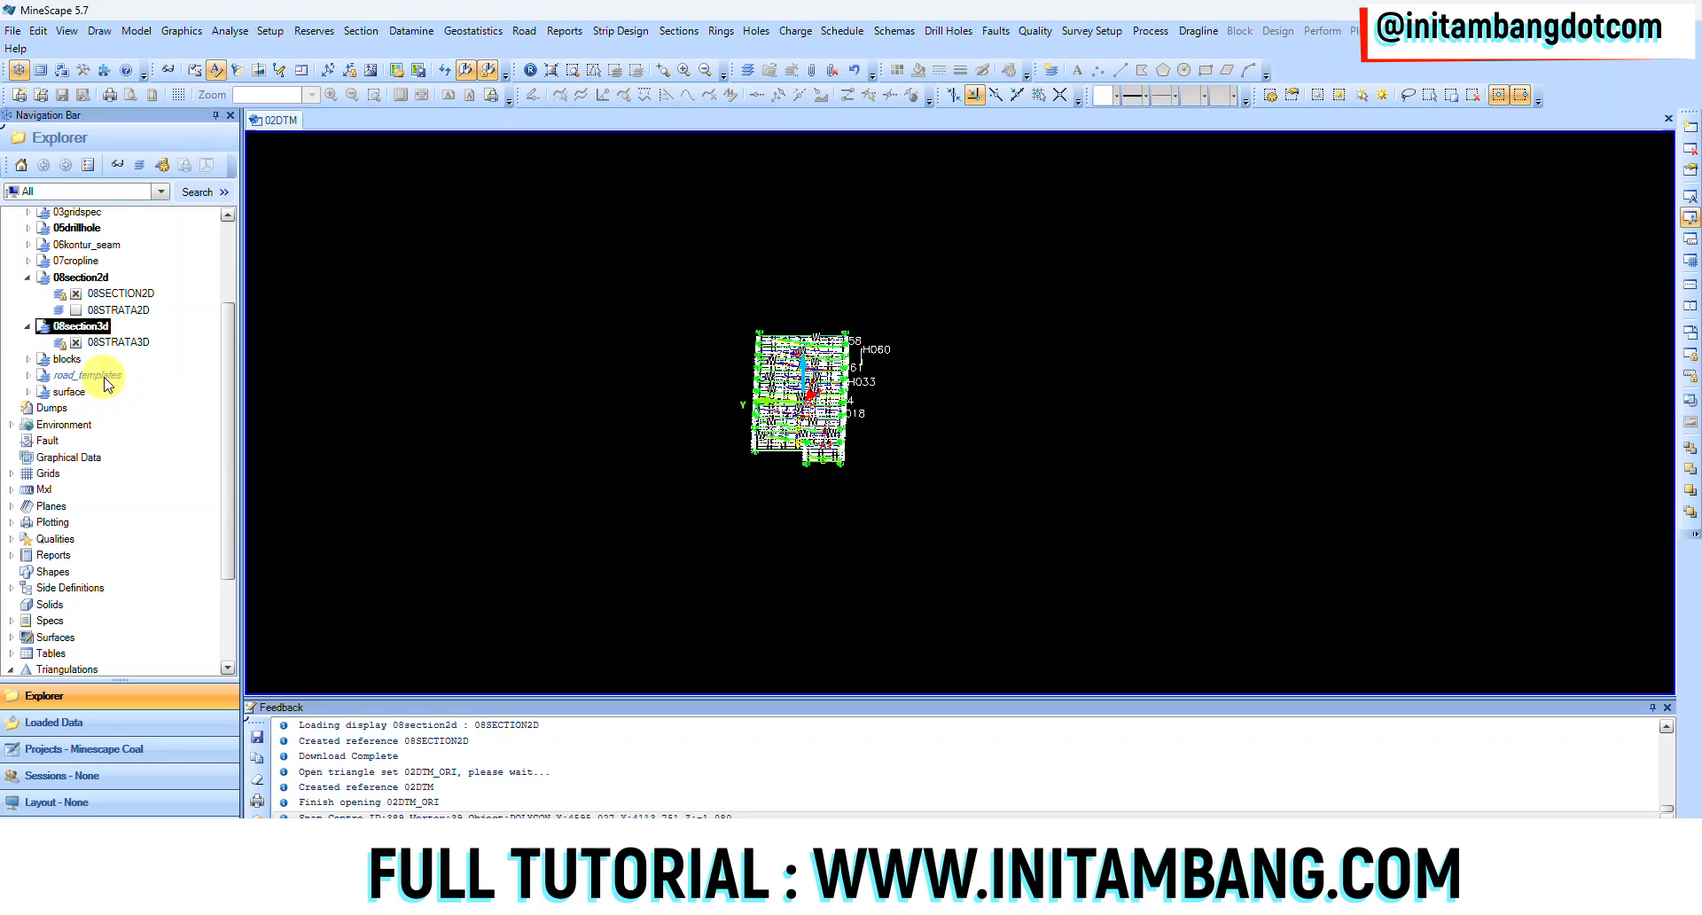
scroll(100, 361, up, 3)
click(27, 363)
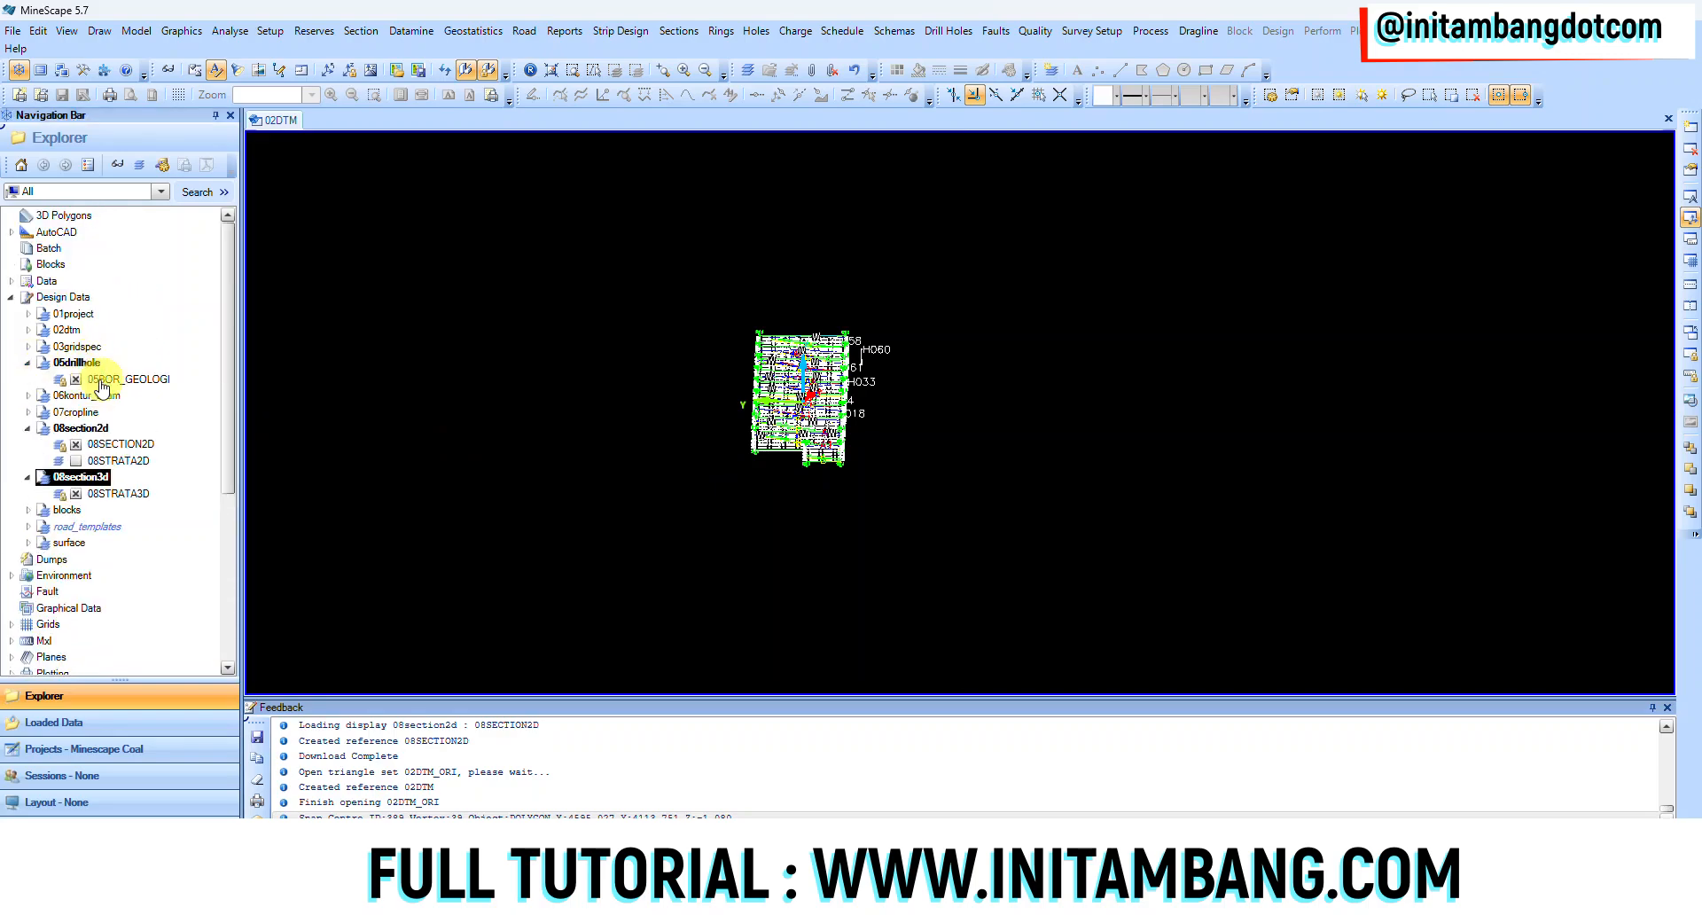
click(76, 380)
- Examine the seams across the parallel 3D strata sections from close up and from a distance
scroll(778, 427, up, 5)
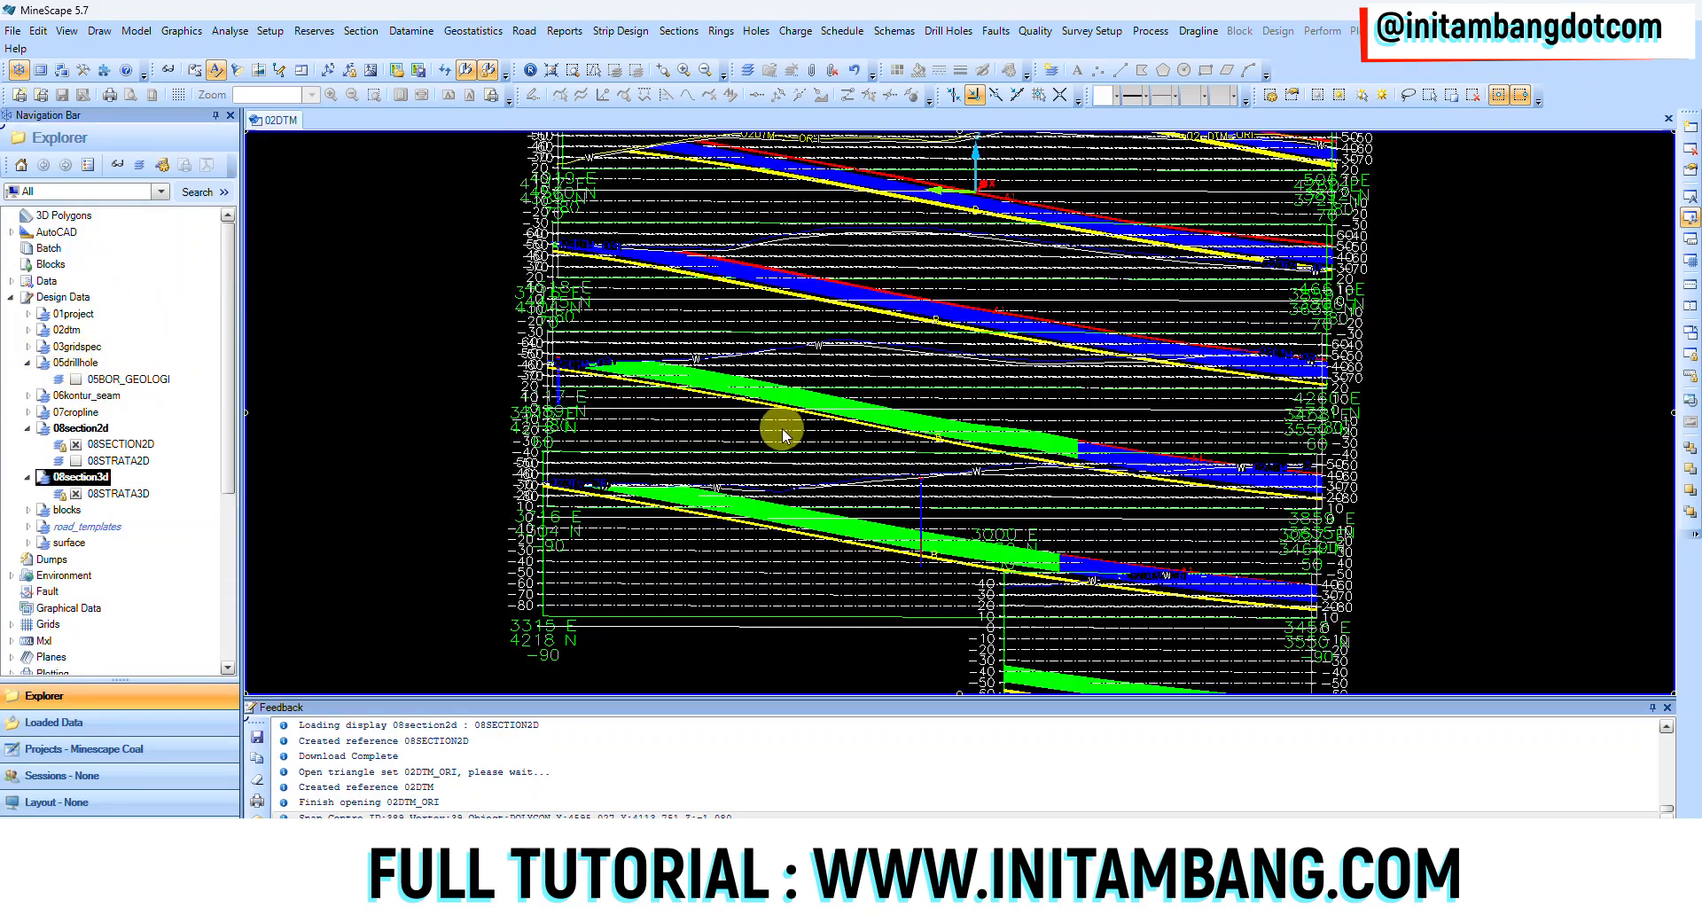
scroll(878, 401, down, 5)
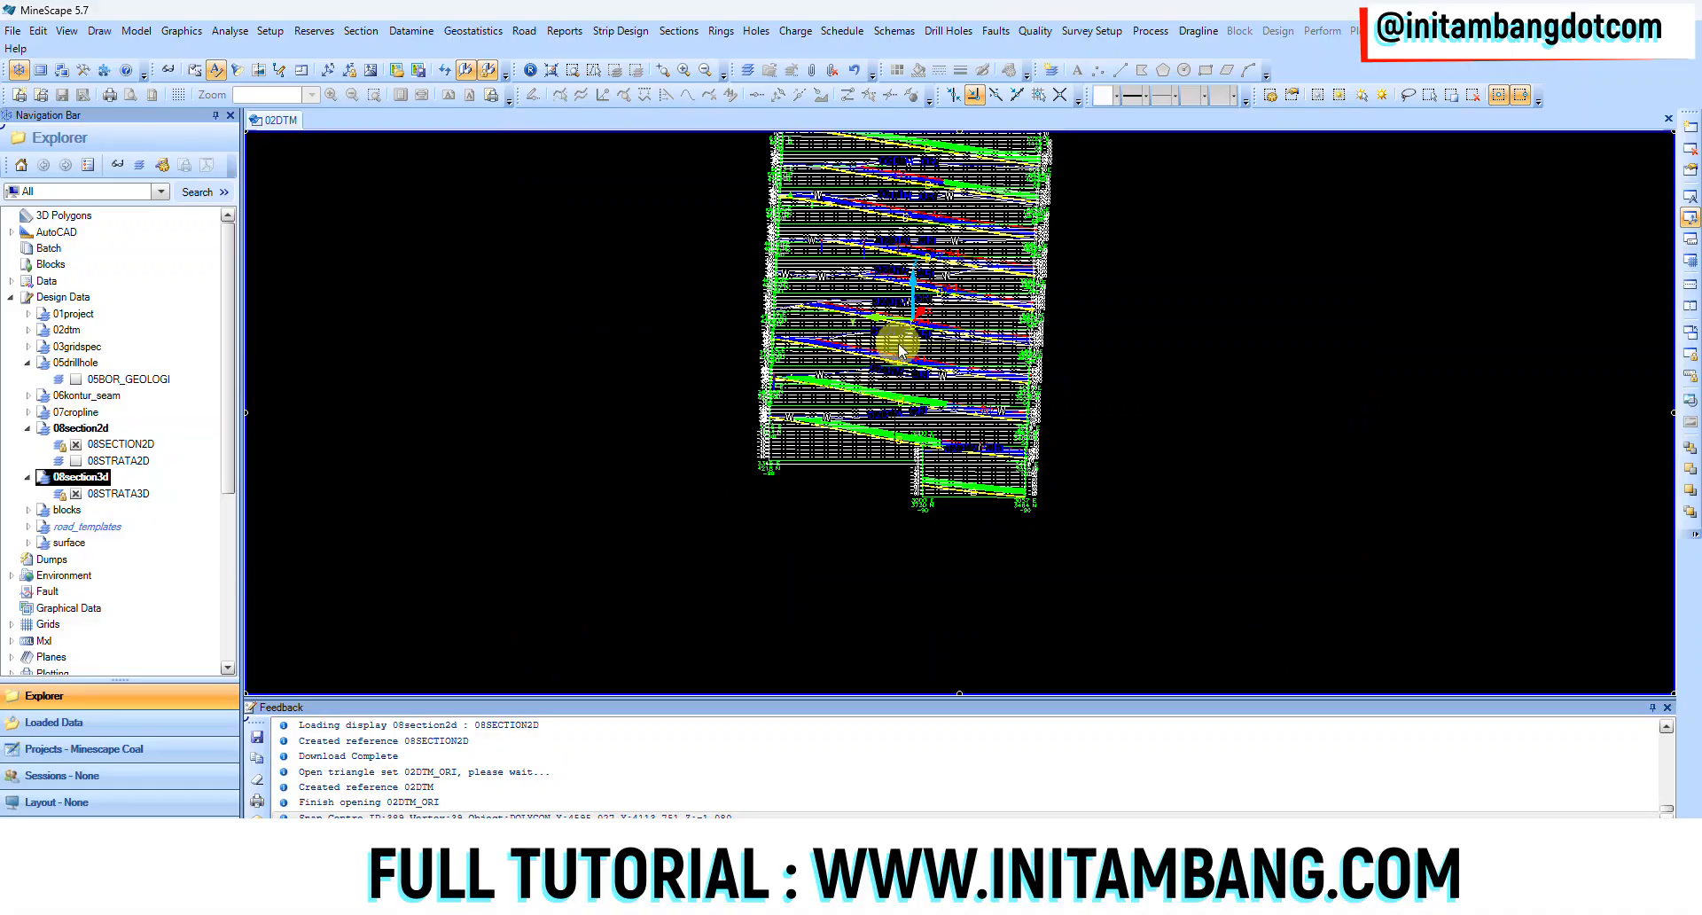
mouse_move(908, 366)
middle_down()
mouse_move(914, 331)
mouse_move(946, 349)
mouse_move(915, 346)
mouse_move(904, 376)
mouse_move(905, 361)
middle_up()
scroll(915, 305, up, 3)
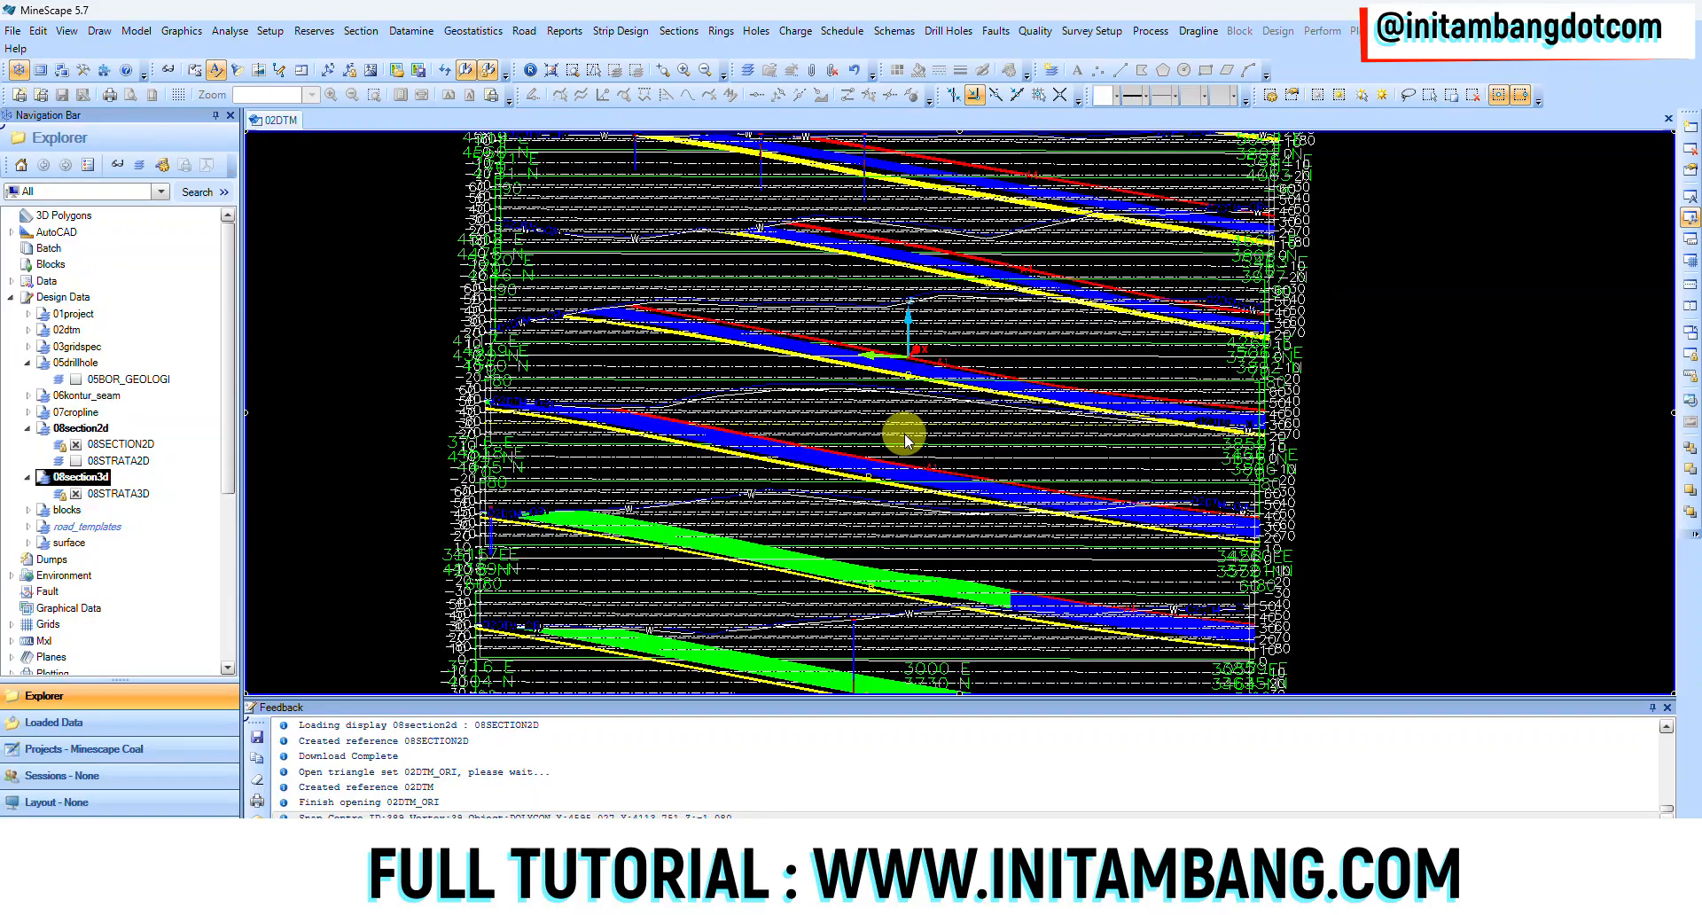
scroll(904, 443, down, 3)
mouse_move(900, 455)
middle_down()
mouse_move(900, 441)
mouse_move(897, 455)
middle_up()
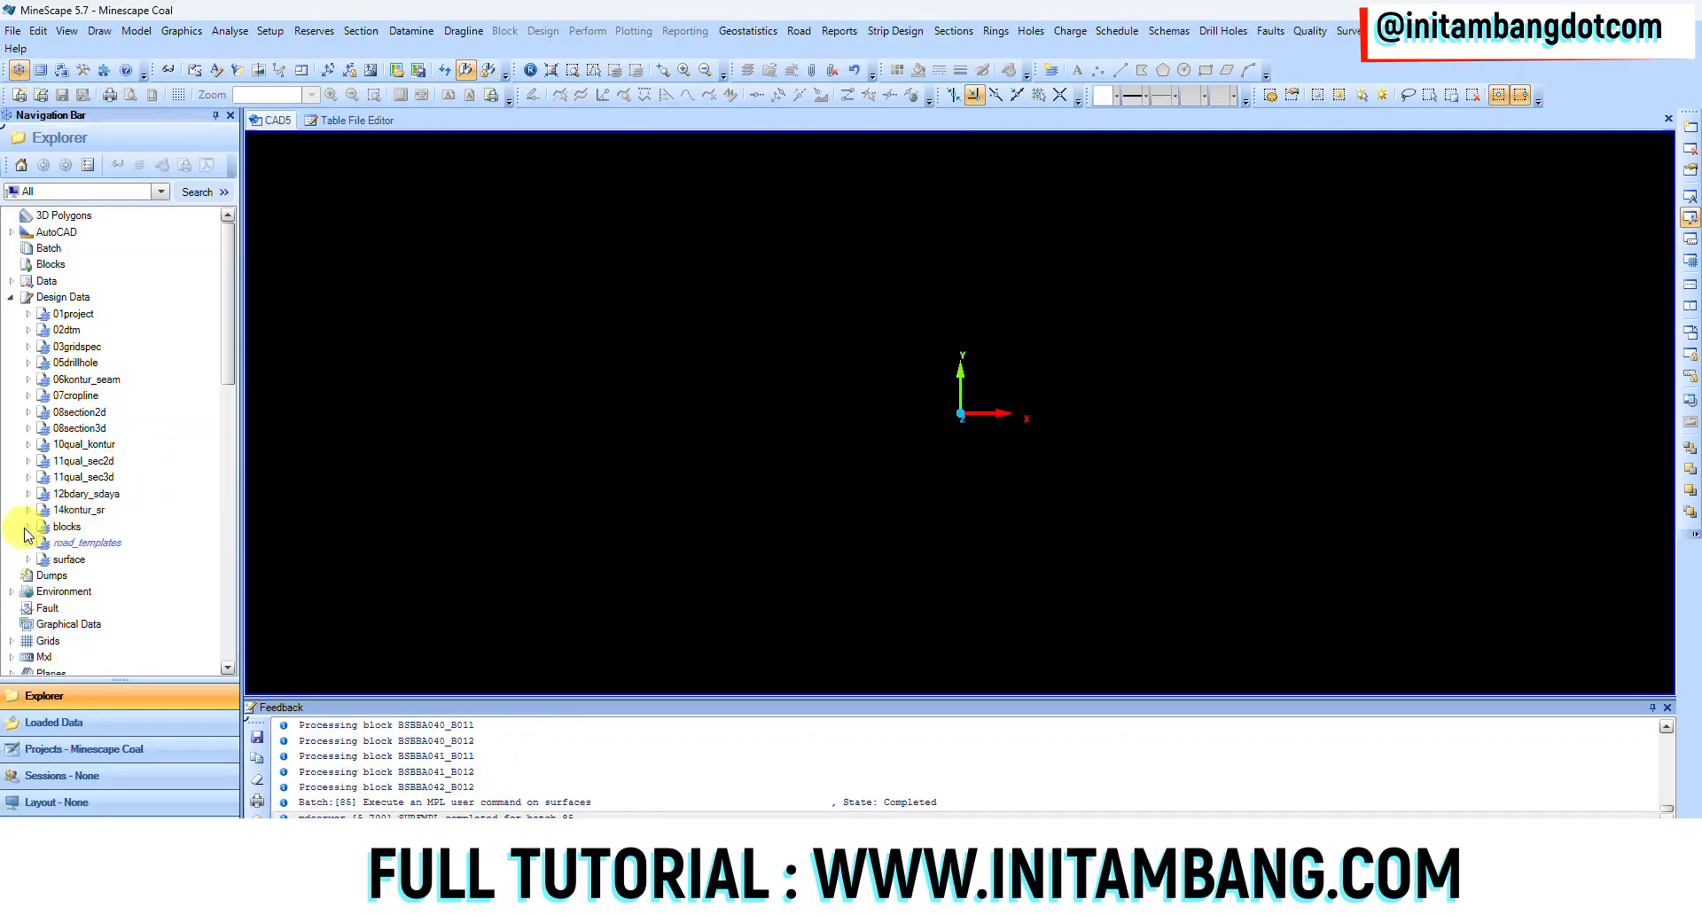
- Display the 18RESGRAPH layer of the blocks design file and inspect the coloured blocks at the pit's pointed end
click(26, 529)
scroll(171, 456, down, 3)
click(75, 496)
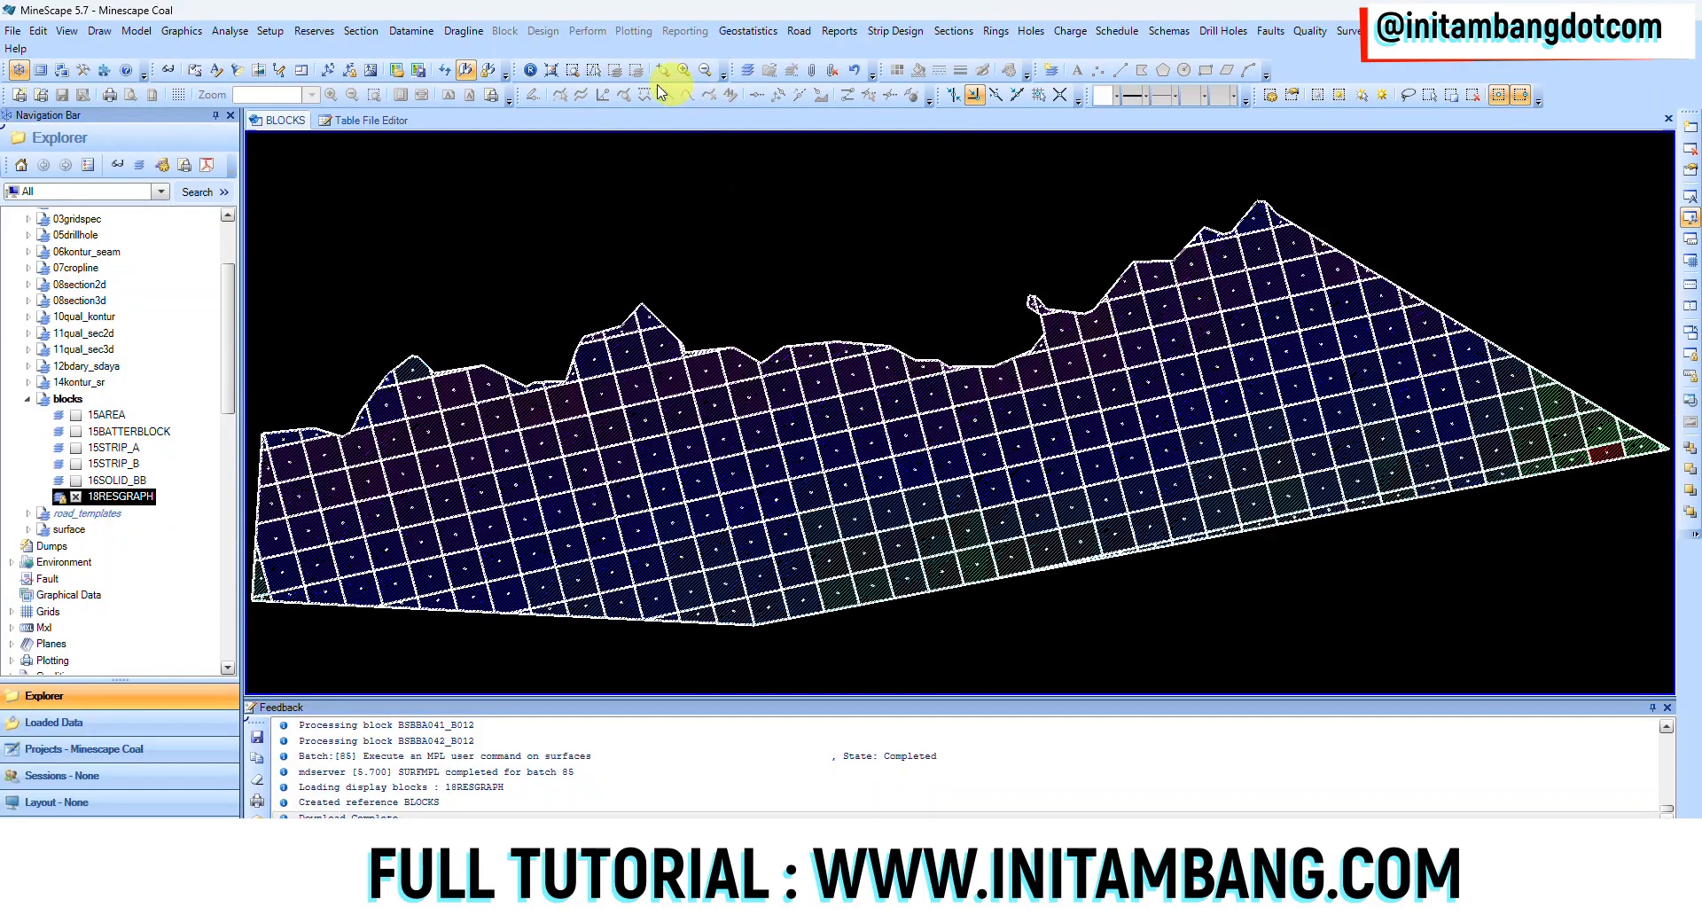
scroll(1629, 454, up, 5)
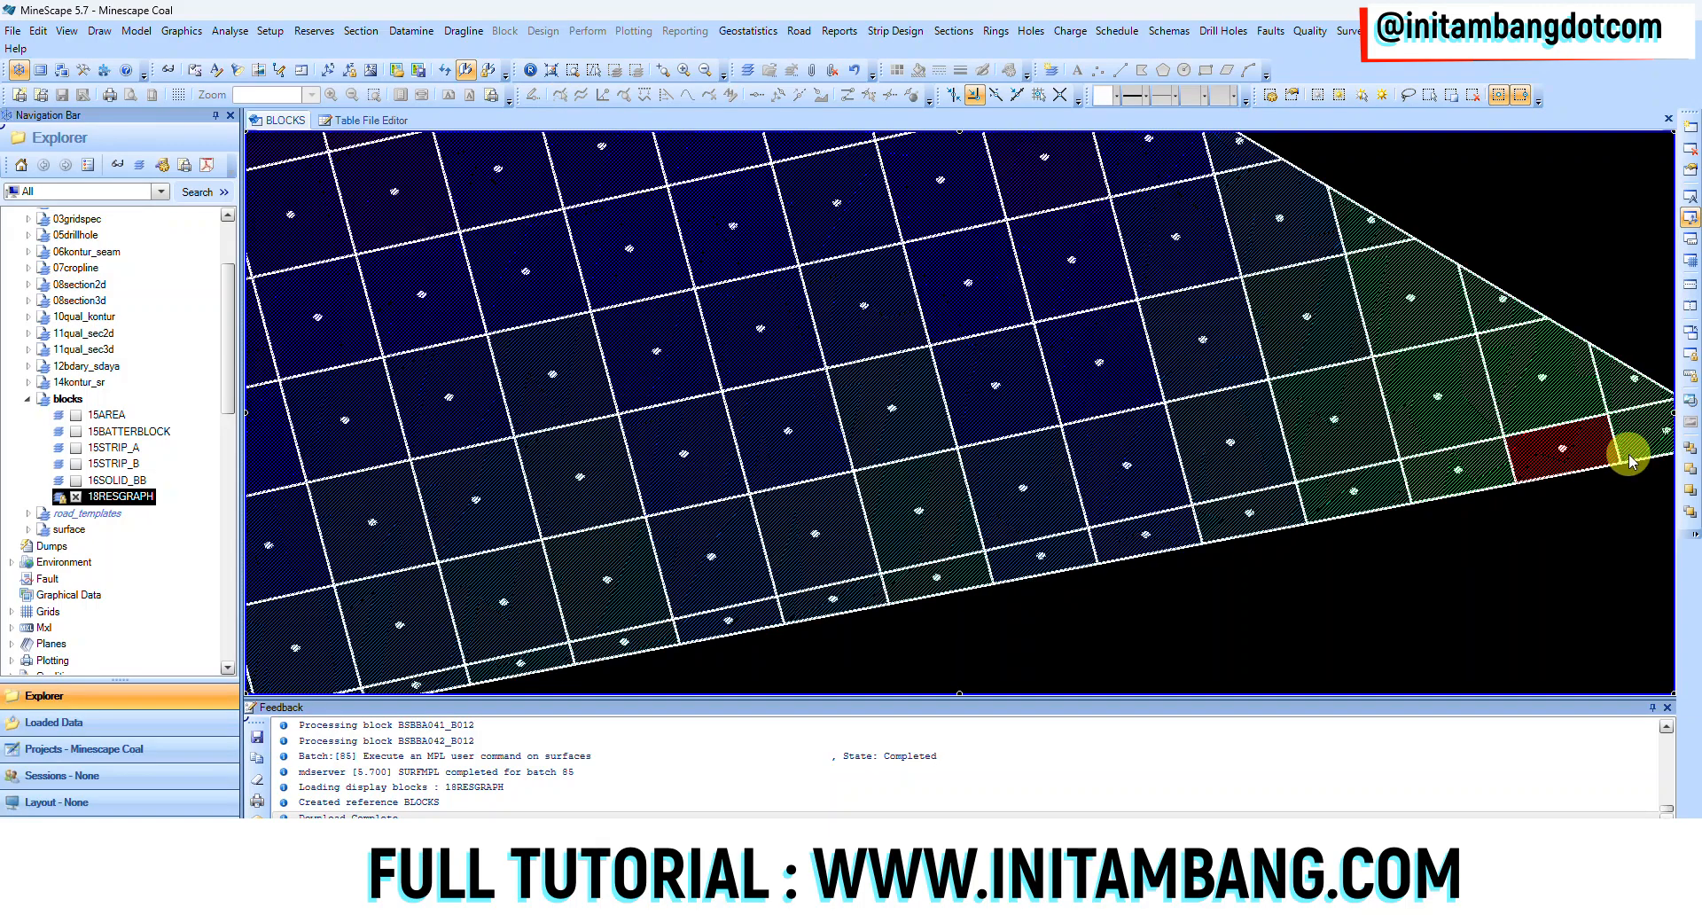
- Examine the reserve label of the red block A040 at the pit's pointed end from close up and from a distance
scroll(1257, 475, up, 2)
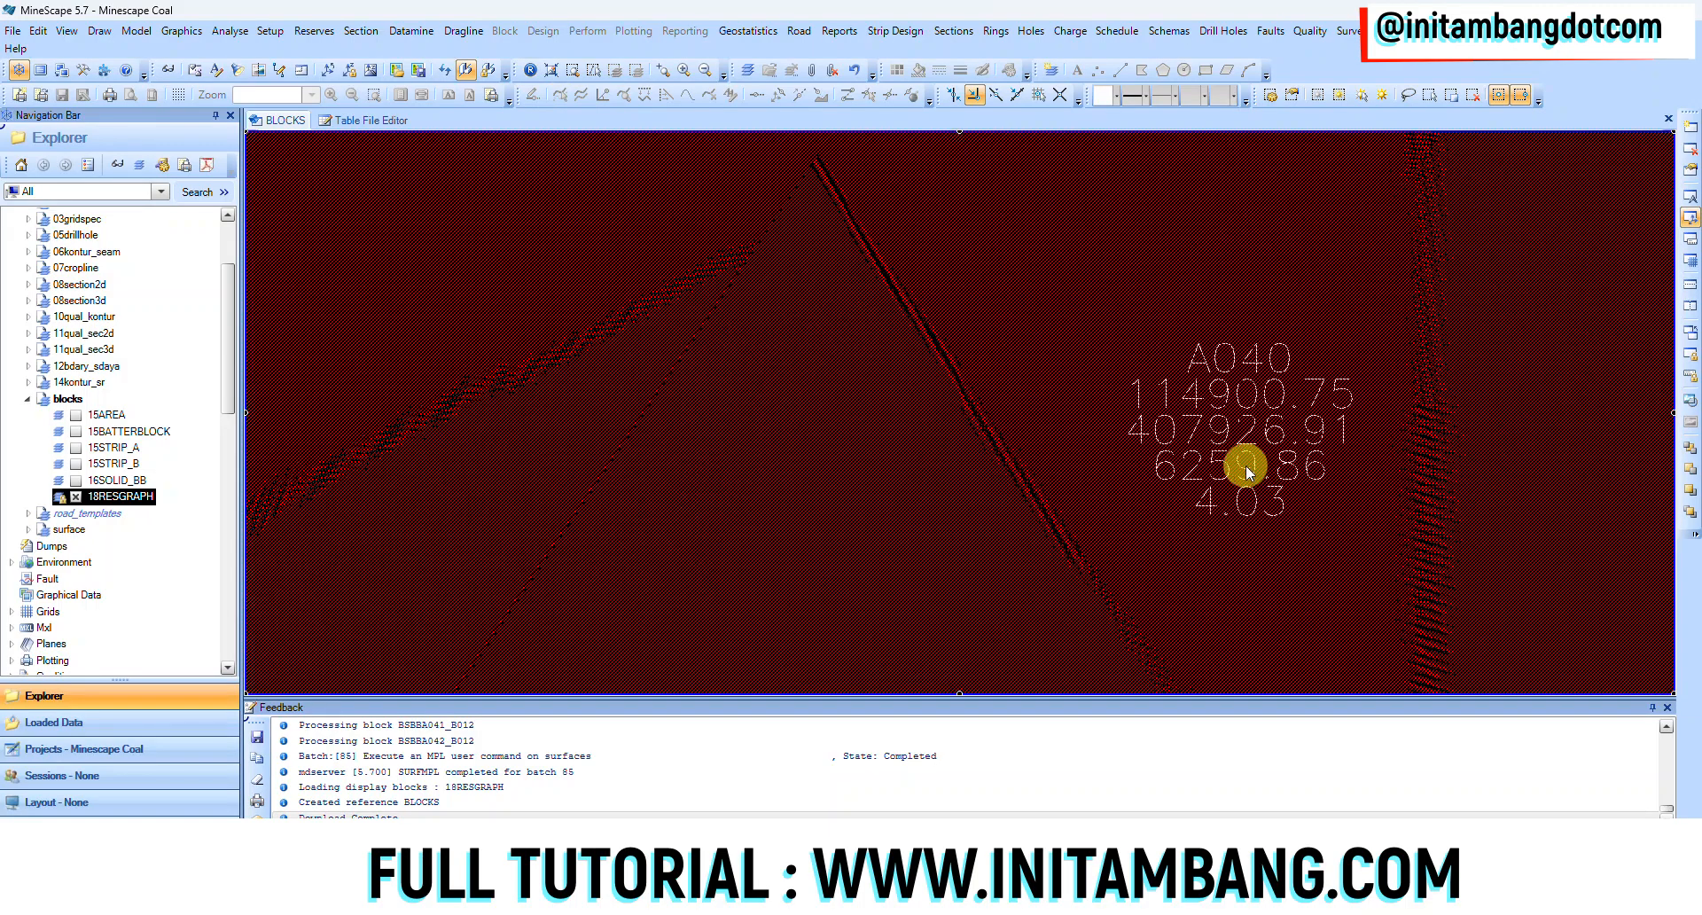
scroll(1246, 465, down, 3)
scroll(1253, 482, up, 3)
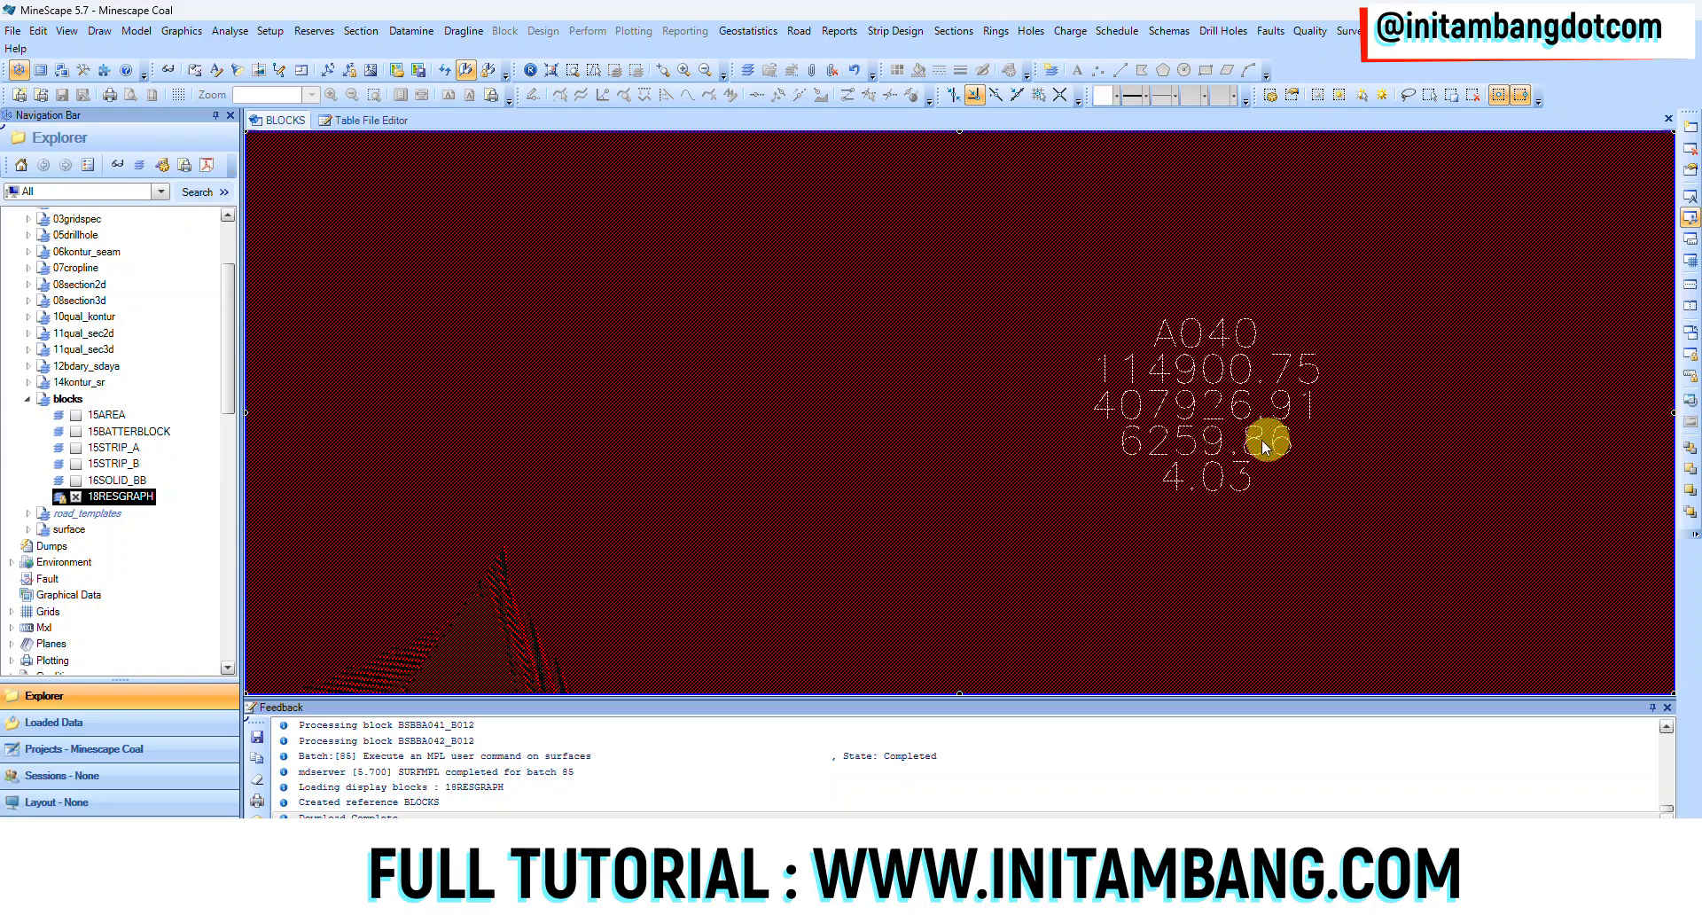
scroll(1206, 439, down, 5)
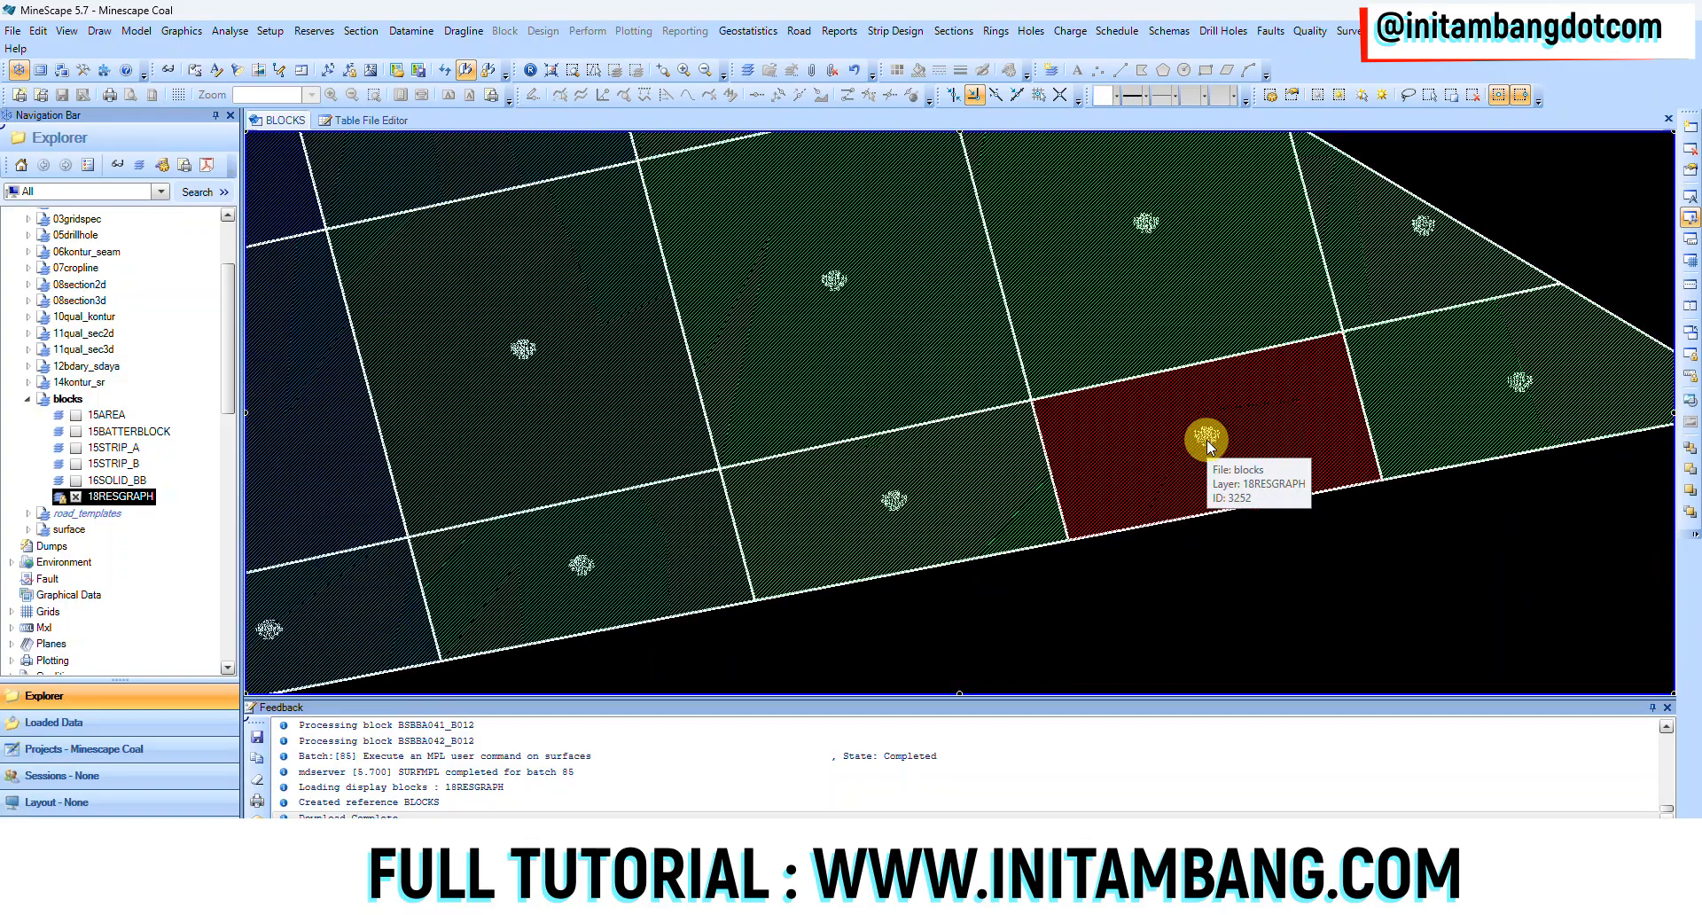
scroll(1156, 209, down, 4)
scroll(1179, 301, up, 10)
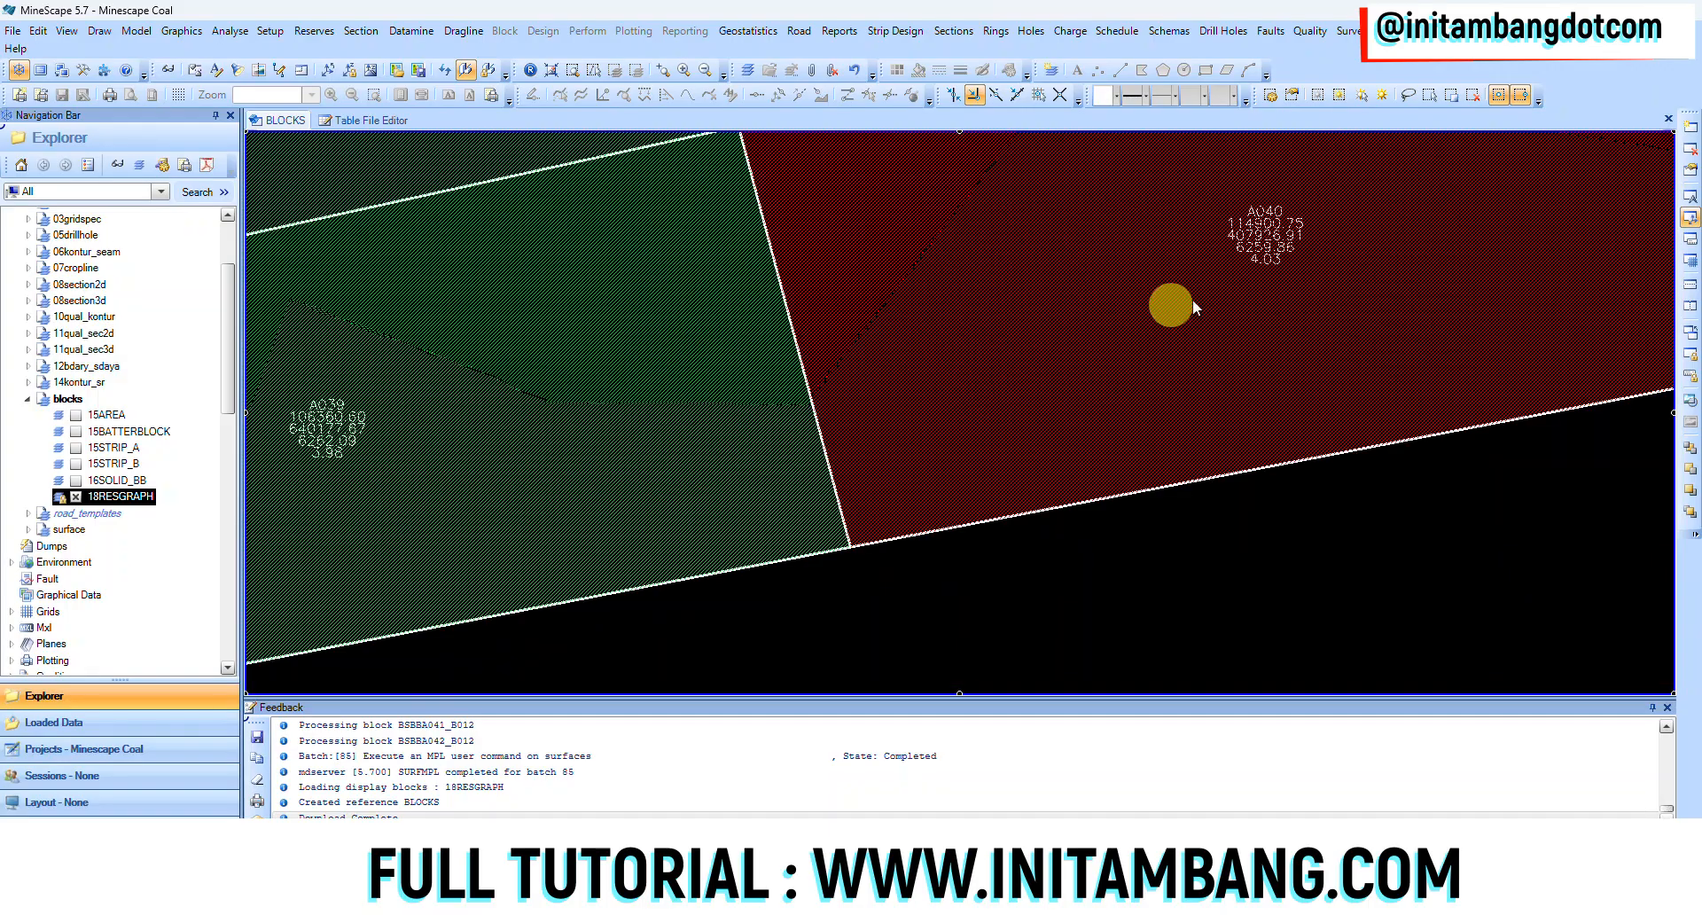
middle_drag(1191, 258, 1179, 423)
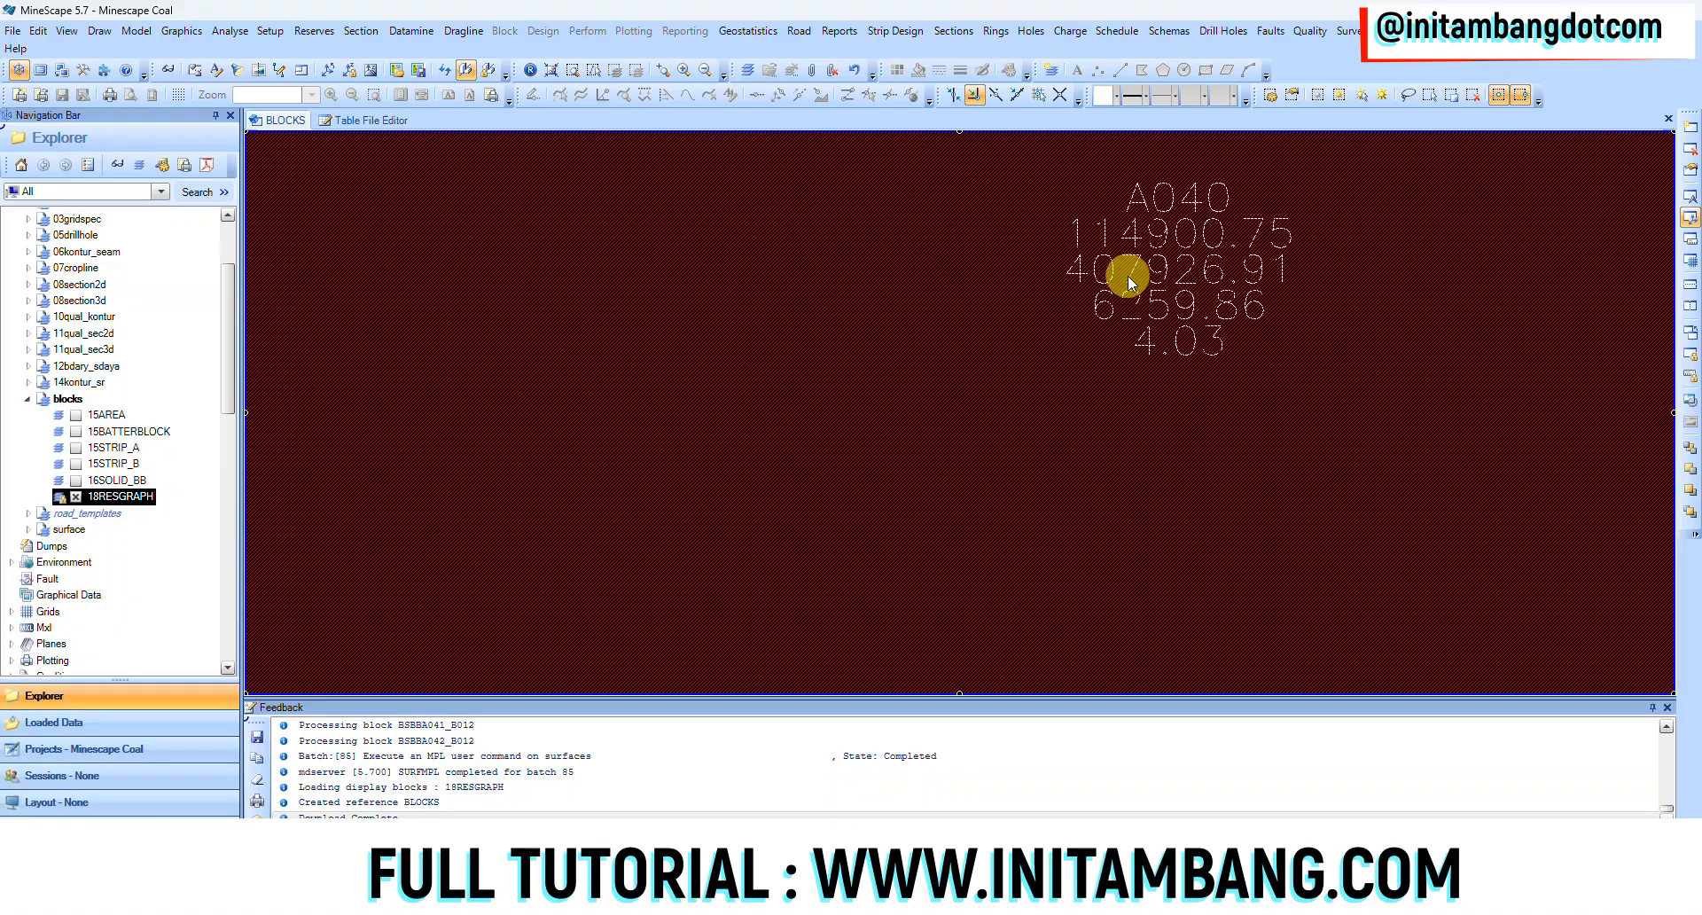
scroll(1116, 274, down, 5)
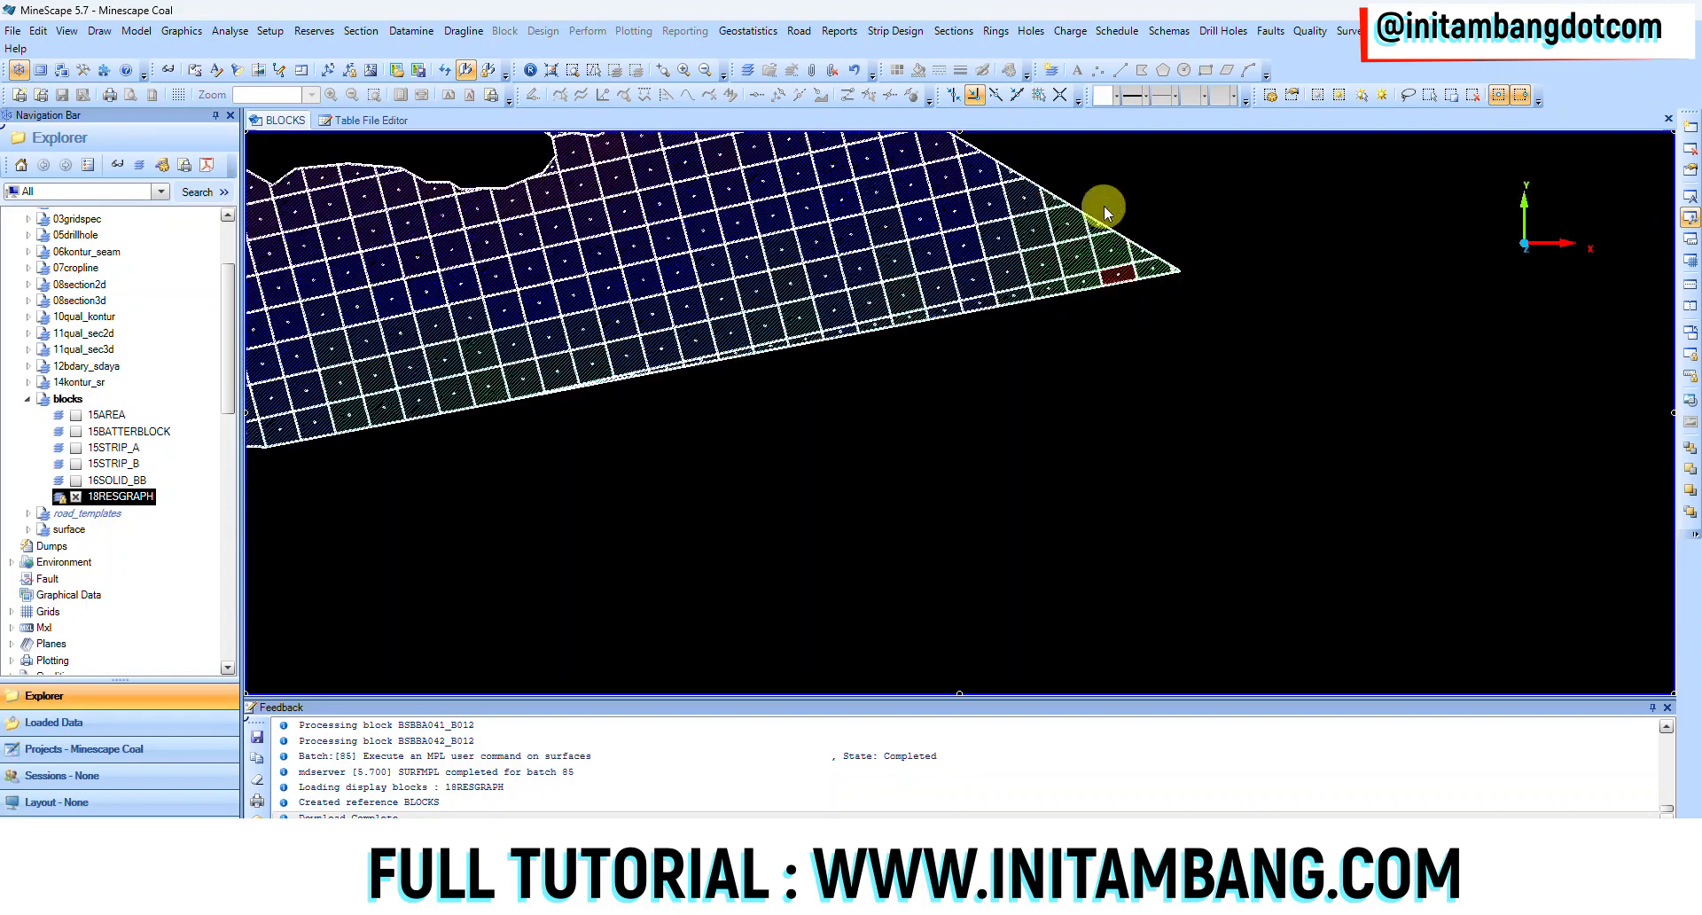
- Inspect the reserve label of the blue block A015 in the 18RESGRAPH layer
middle_drag(791, 285, 1134, 296)
middle_drag(731, 297, 935, 277)
scroll(800, 440, up, 10)
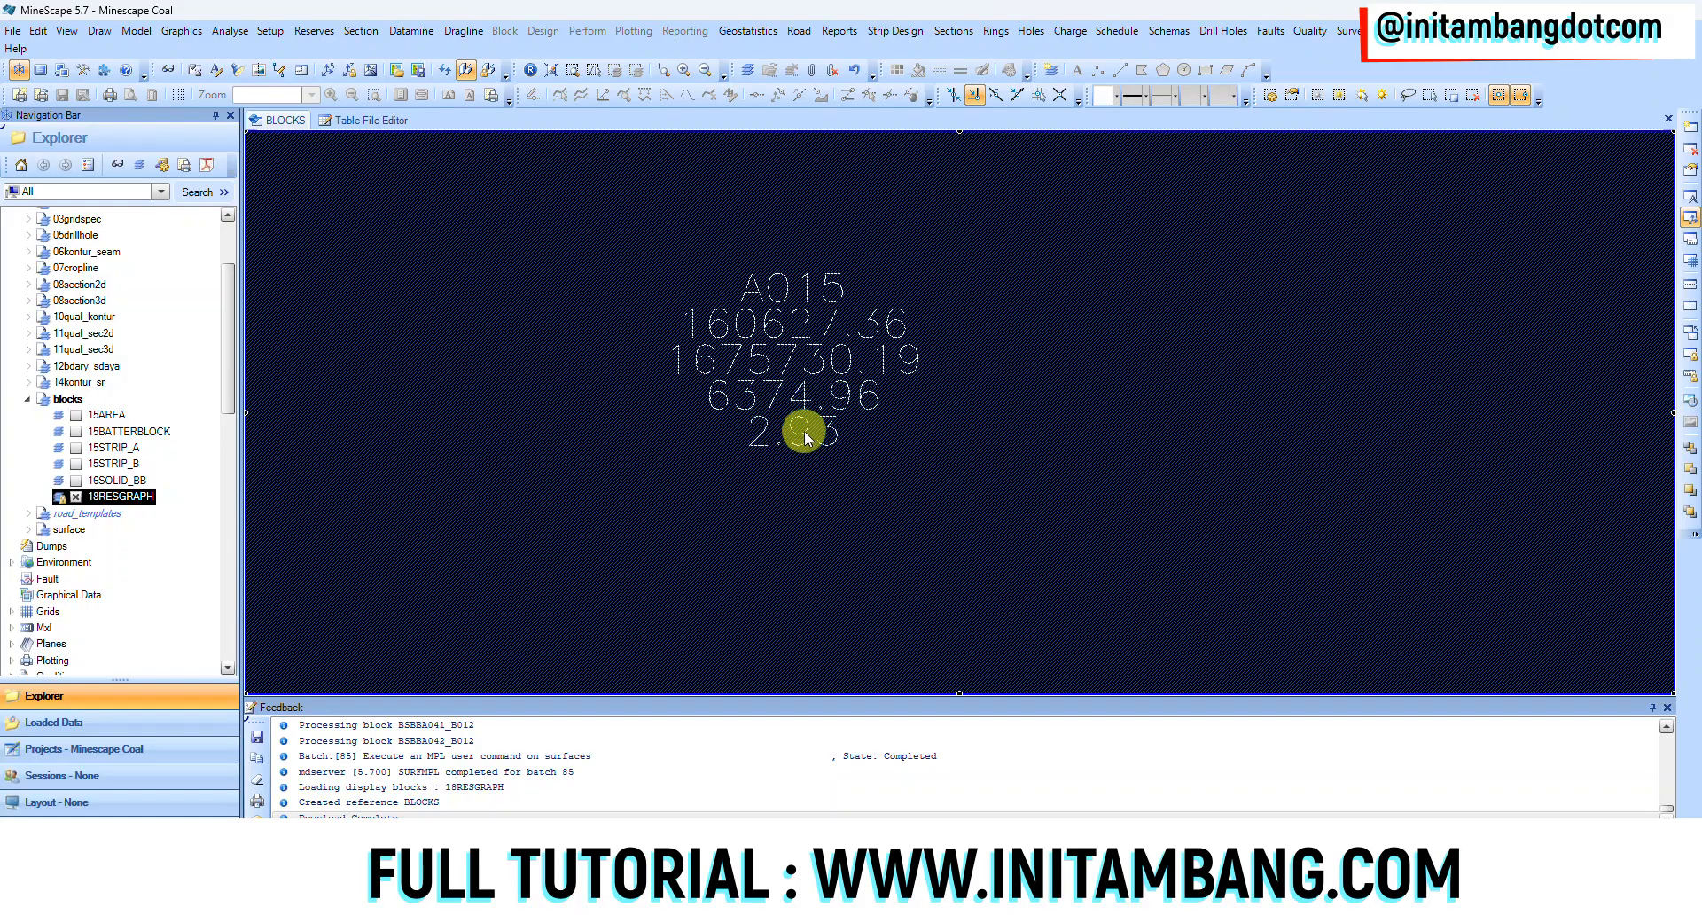
scroll(795, 434, down, 5)
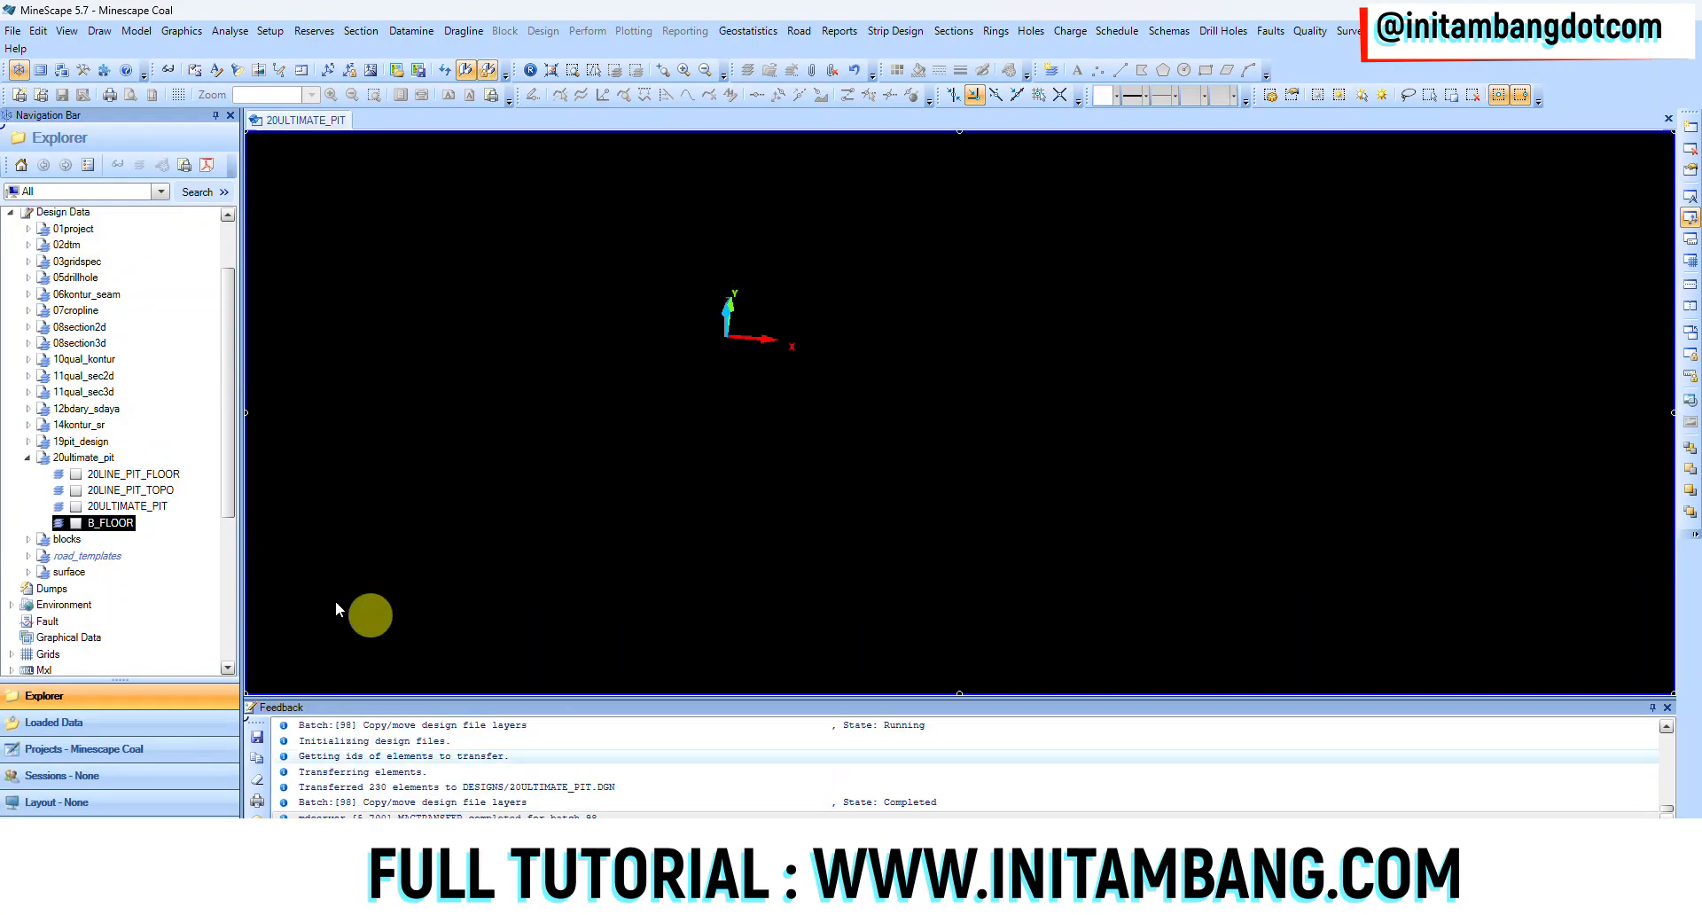
- Display the 20ULTIMATE_PIT layer of the 20ultimate_pit design file and view the pit design in plan
click(76, 506)
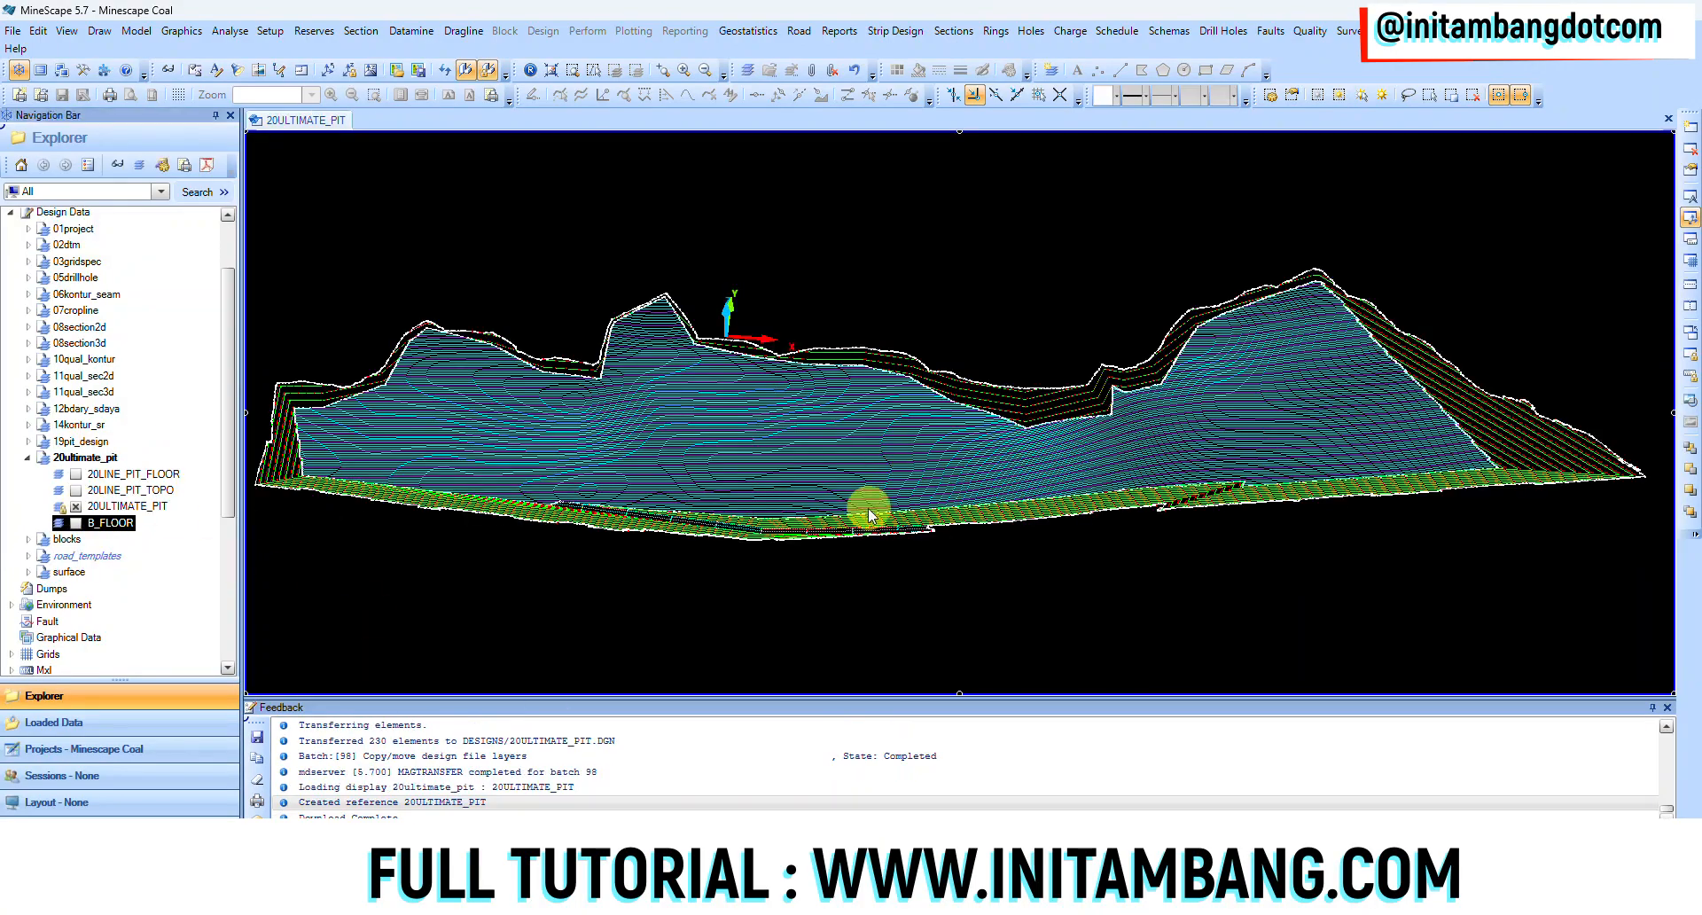
middle_drag(853, 515, 928, 473)
click(534, 73)
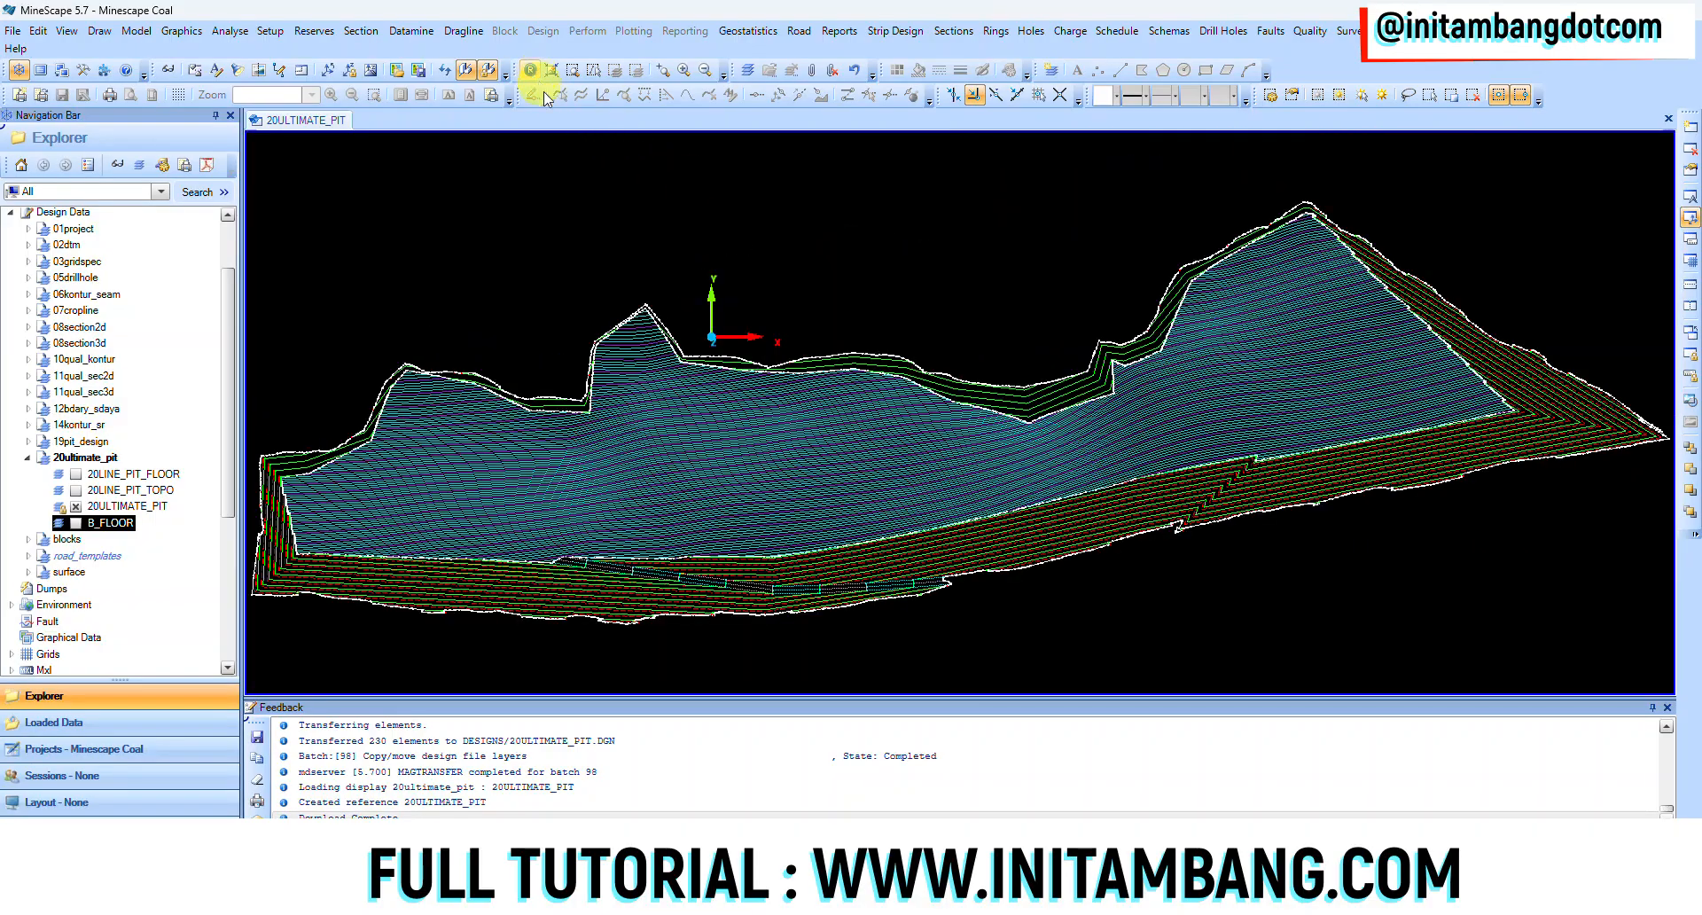
middle_drag(805, 467, 812, 427)
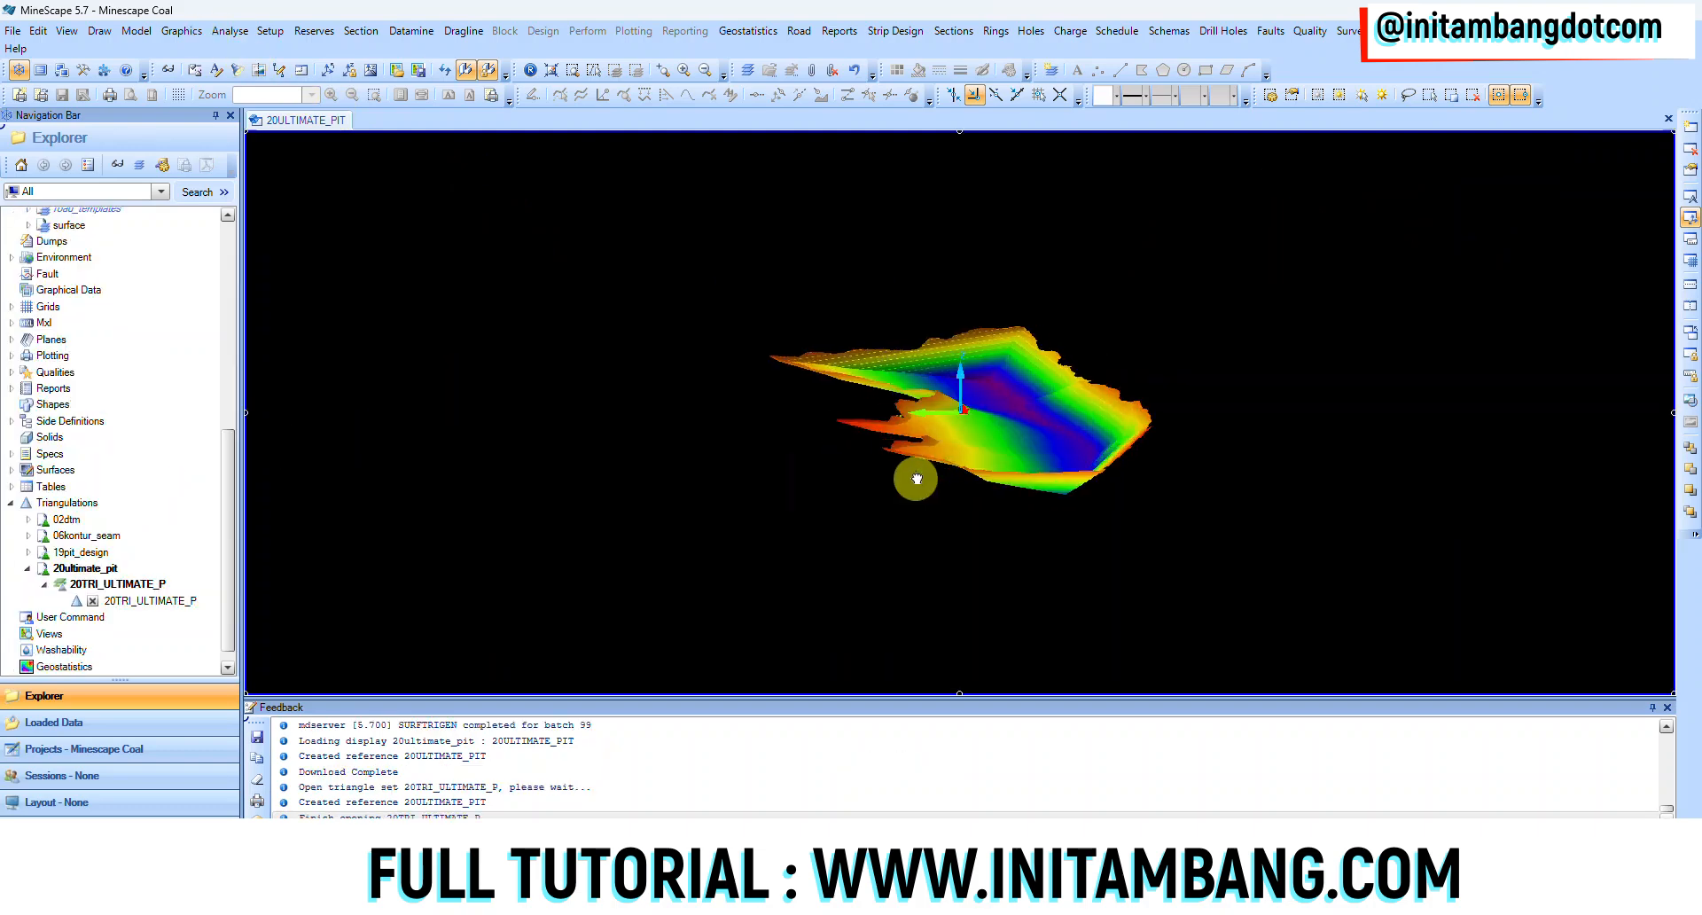
- Inspect the coloured 20TRI_ULTIMATE_P triangulation in 3D
mouse_move(916, 479)
middle_down()
mouse_move(920, 496)
mouse_move(825, 499)
mouse_move(885, 497)
mouse_move(919, 452)
middle_up()
scroll(919, 452, up, 5)
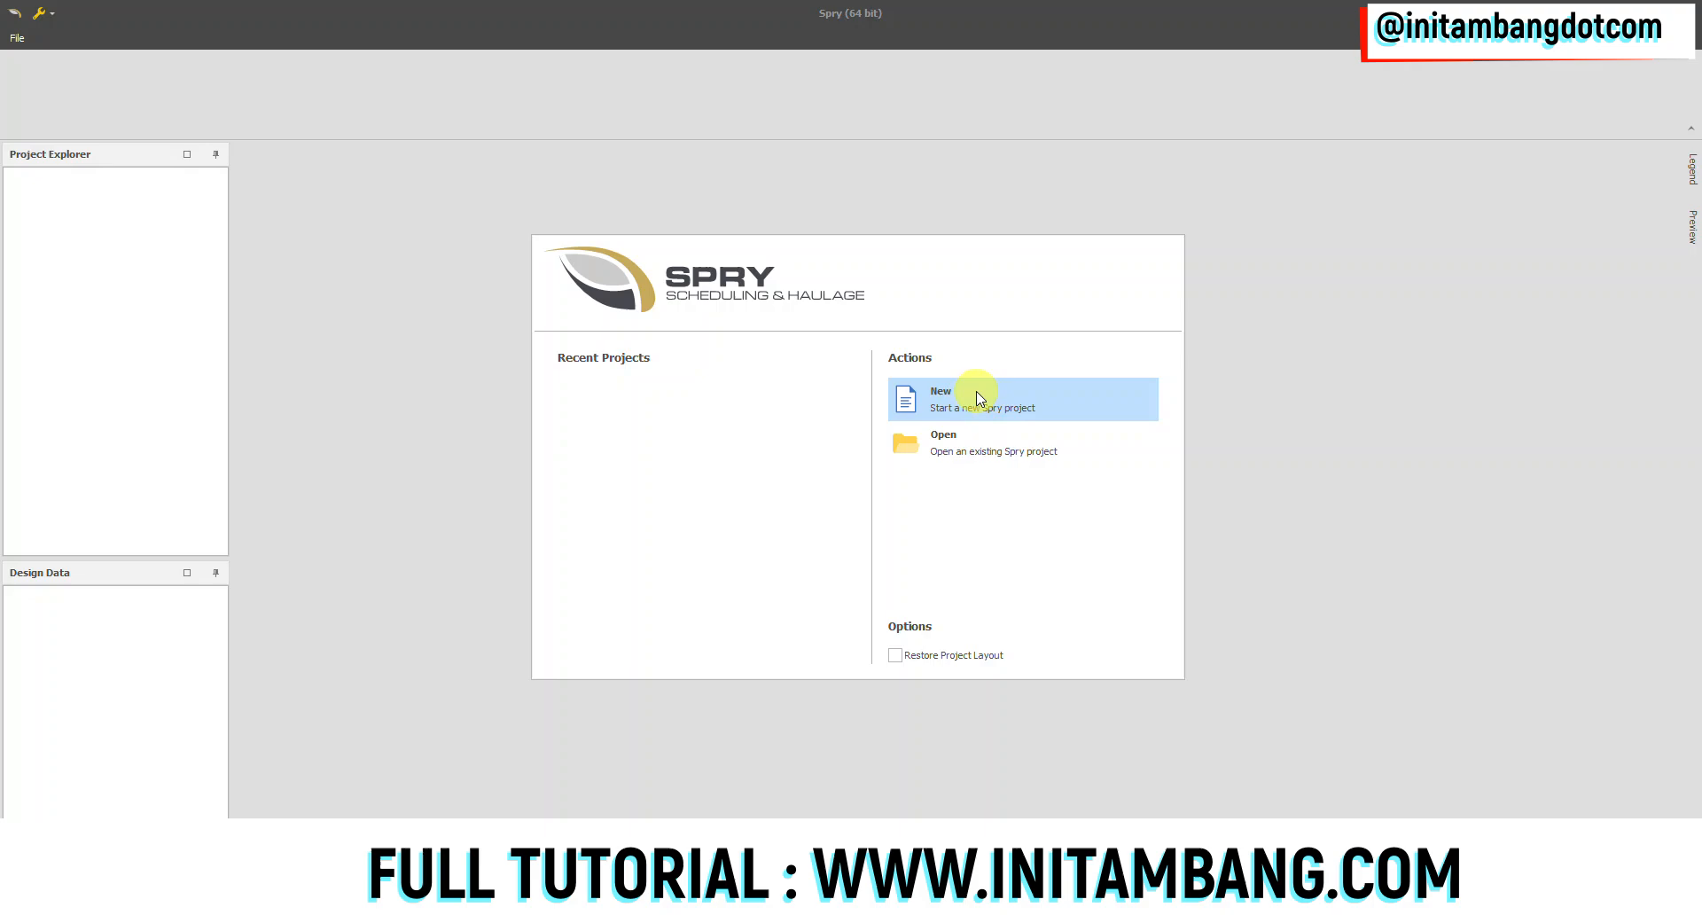
- Switch to Spry, start a new project and create a folder named Spry Coal in the Udemy folder for it
click(955, 399)
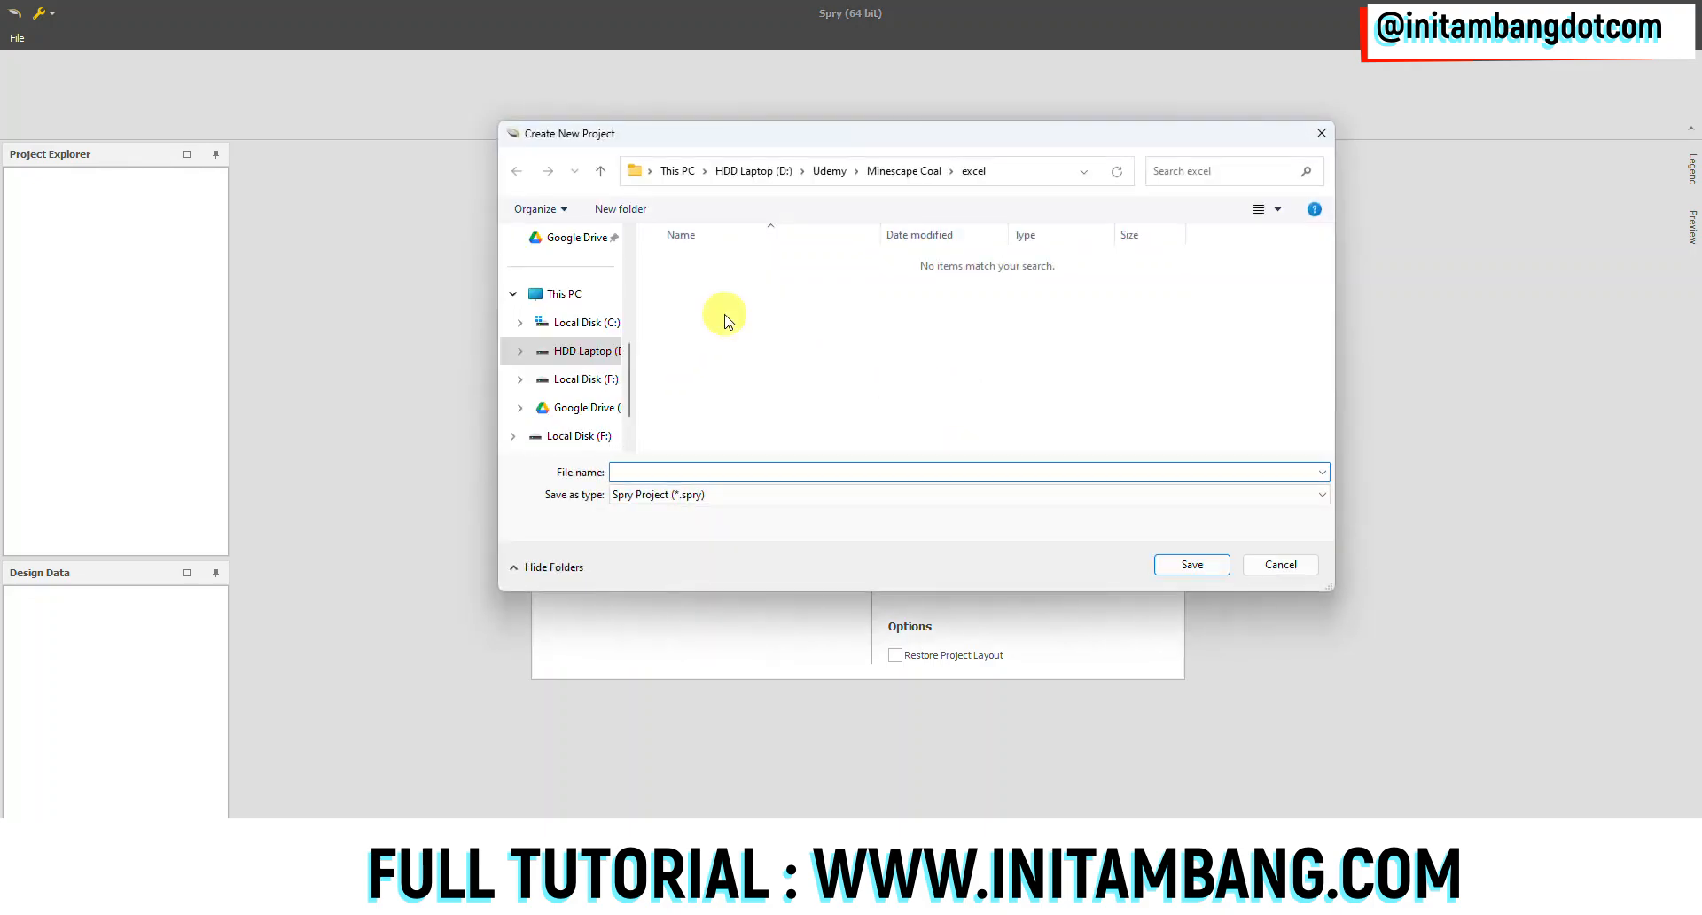
click(827, 171)
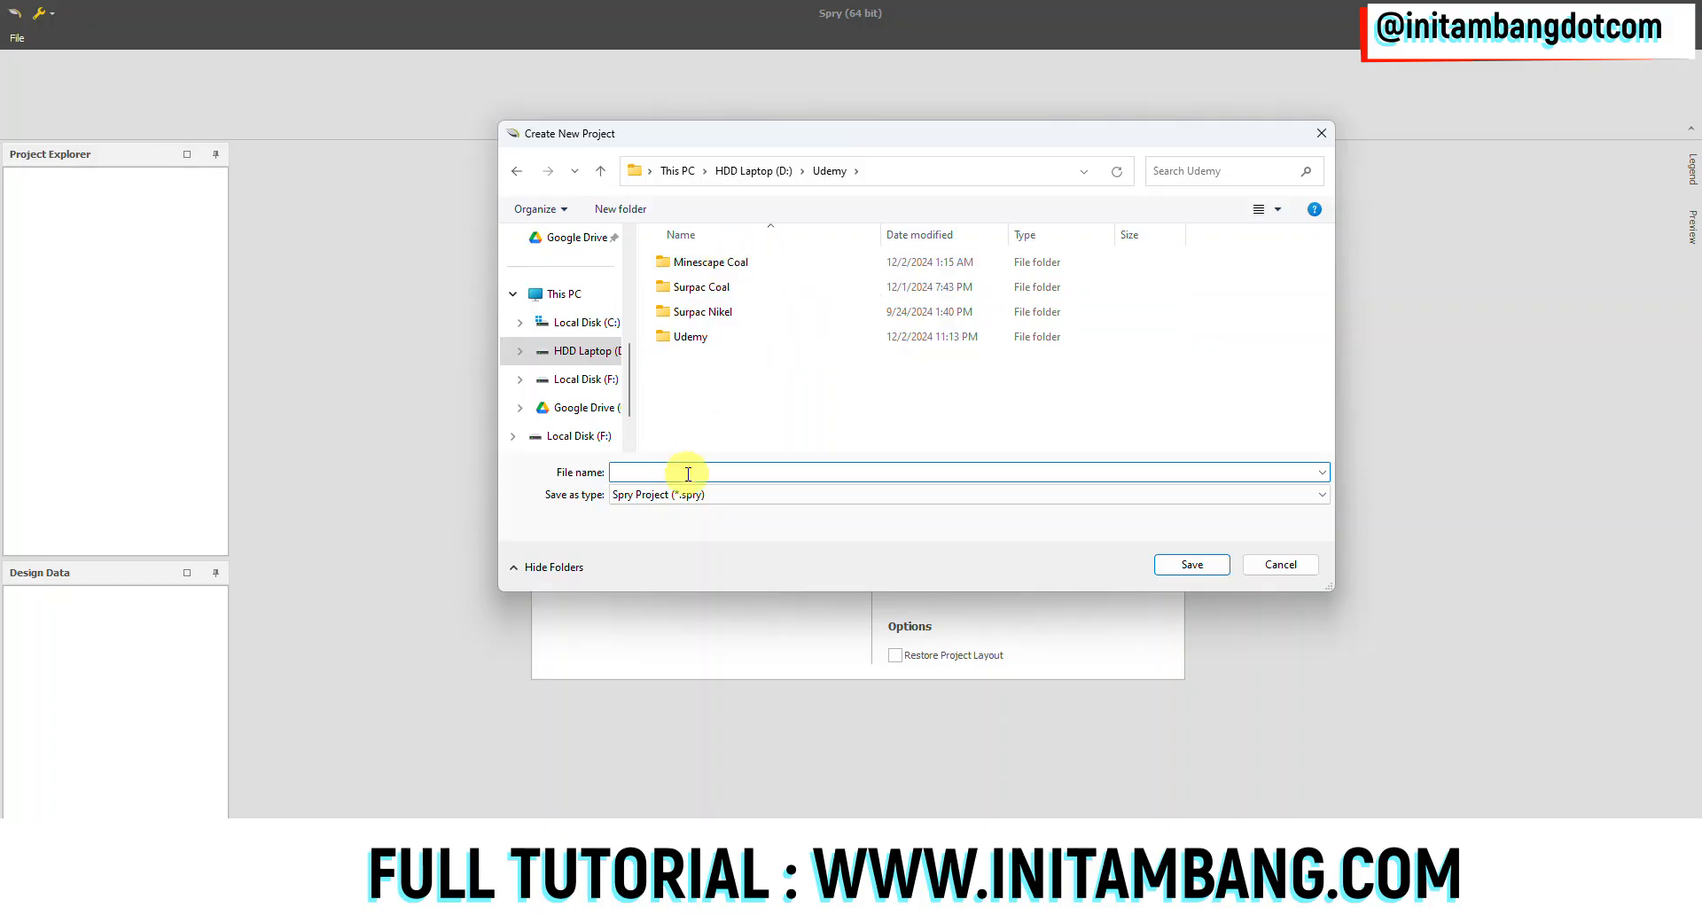
click(636, 213)
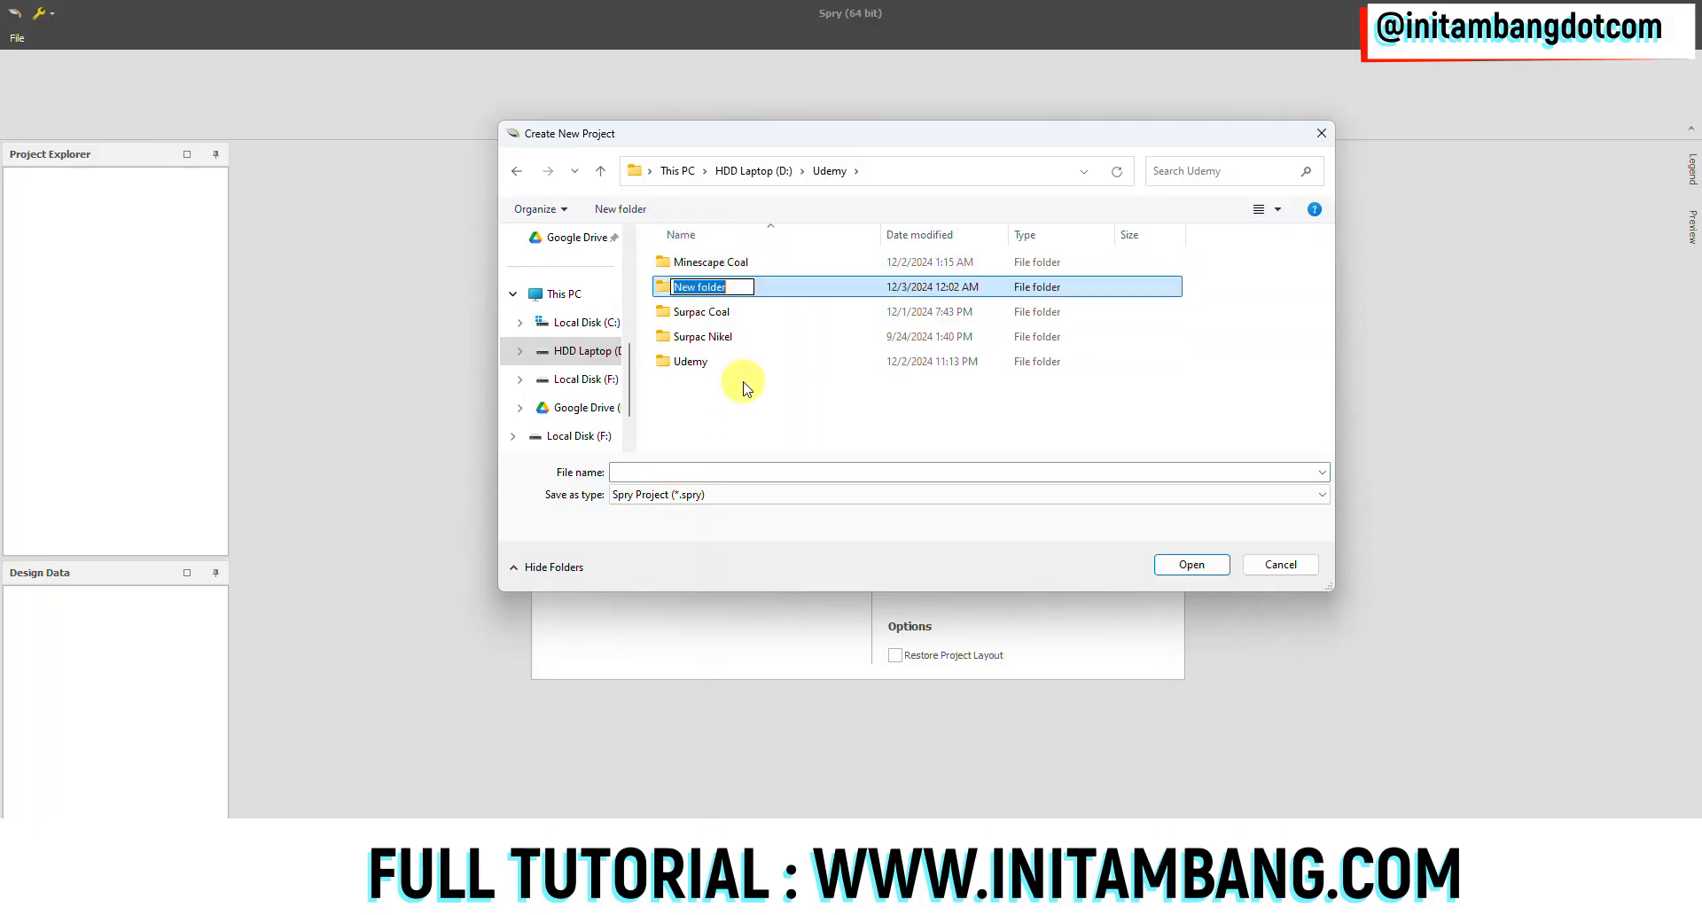
text(SPry Coal)
key(BackSpace)
text(p)
click(734, 413)
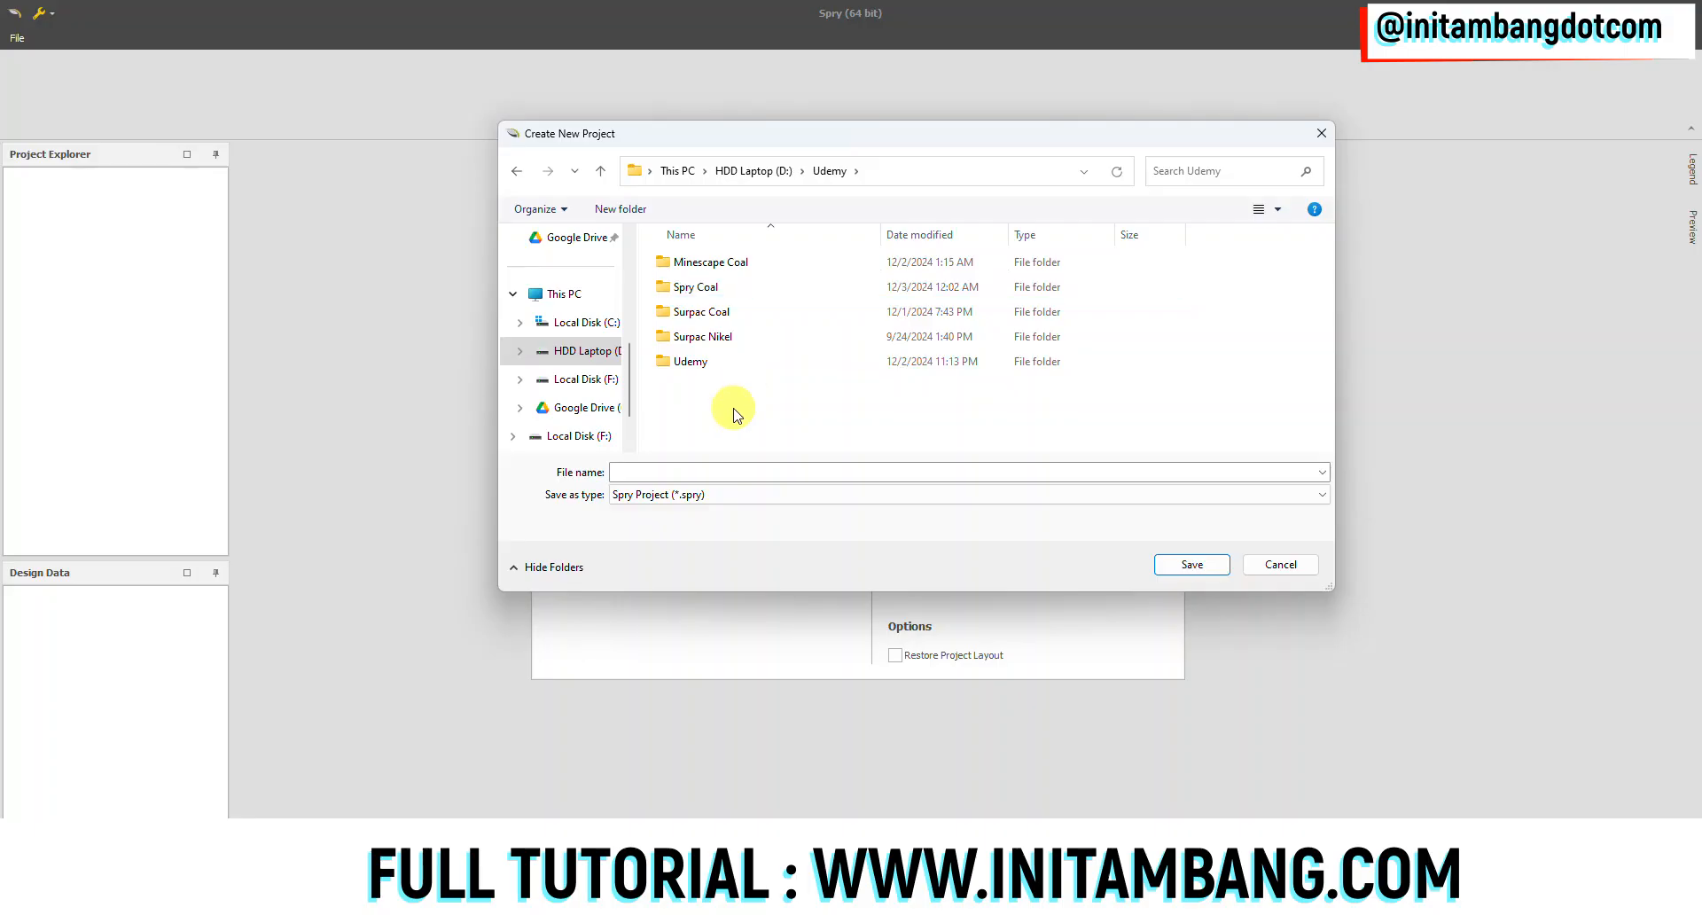
- Save the new project as spry_coal in the Spry Coal folder
click(707, 291)
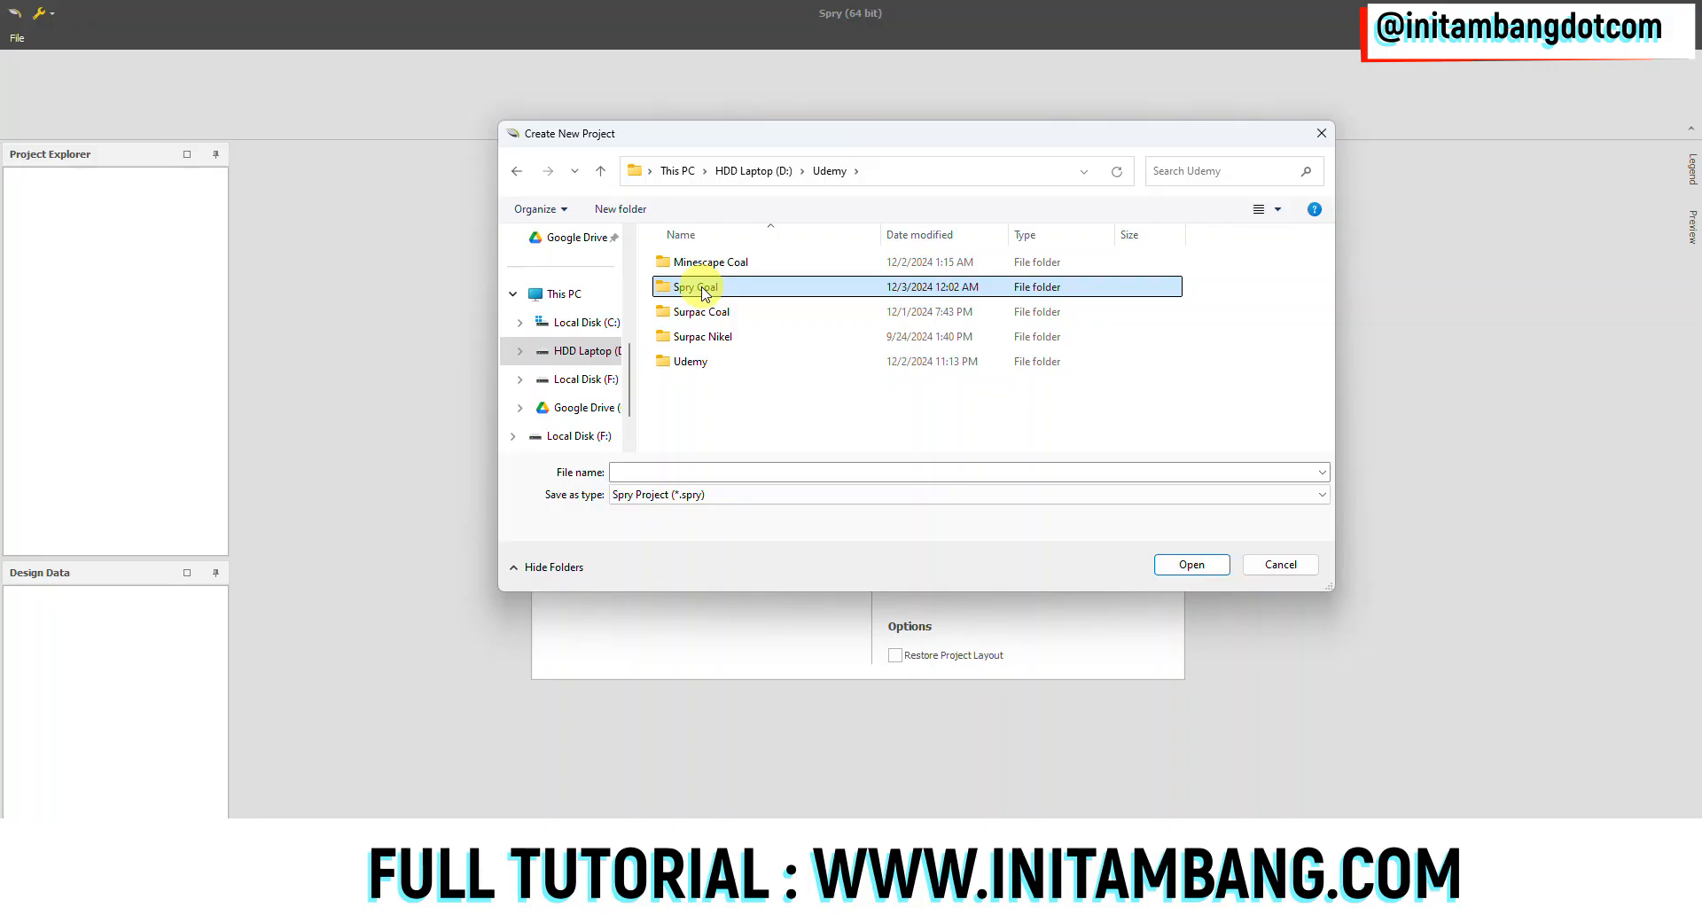
double_click(705, 289)
click(668, 471)
text(pro)
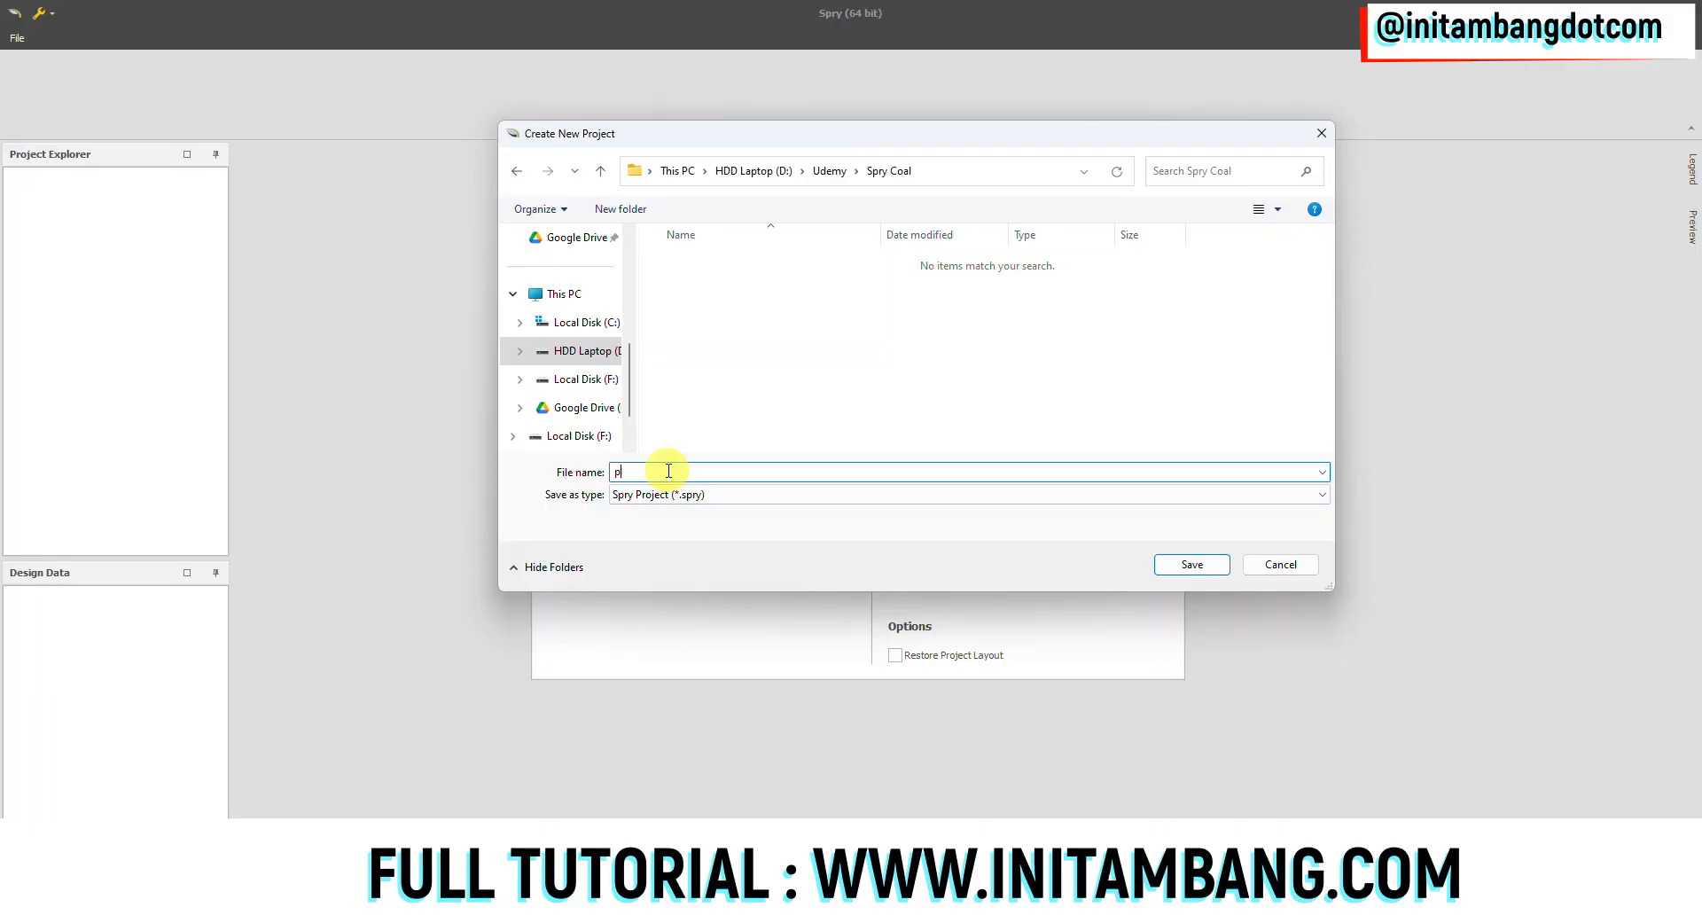
key(BackSpace)
key(BackSpace)
text(spry_coal)
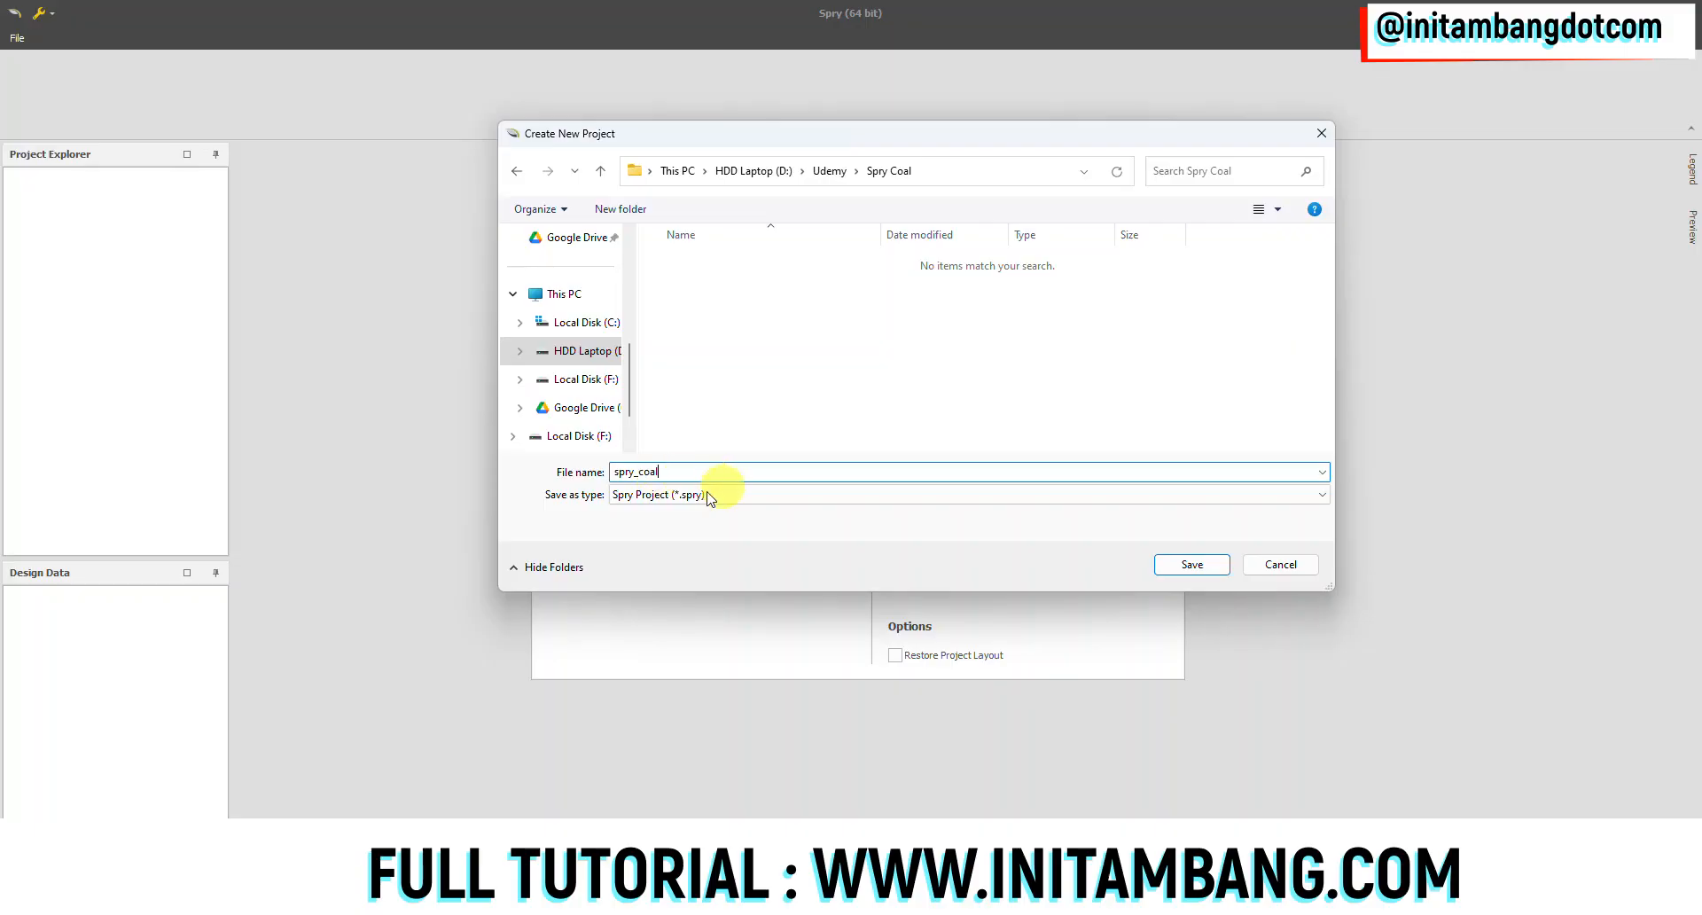
click(1195, 564)
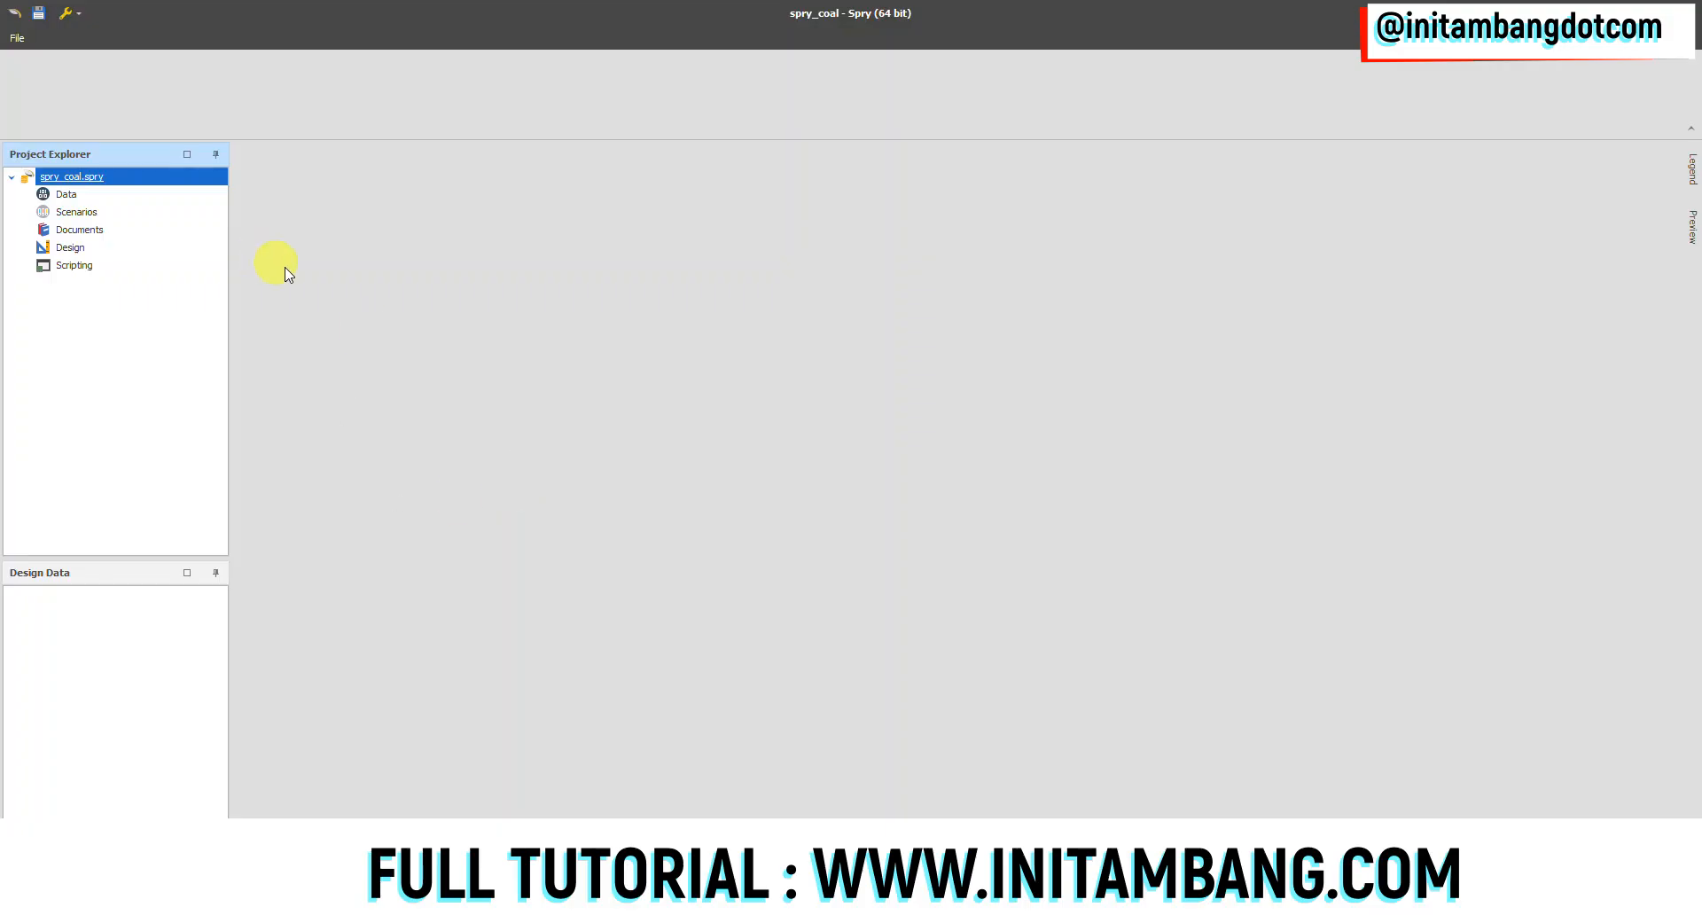
- Look through the project's Data, Scenarios, Documents, Design and Scripting nodes
click(70, 193)
click(80, 213)
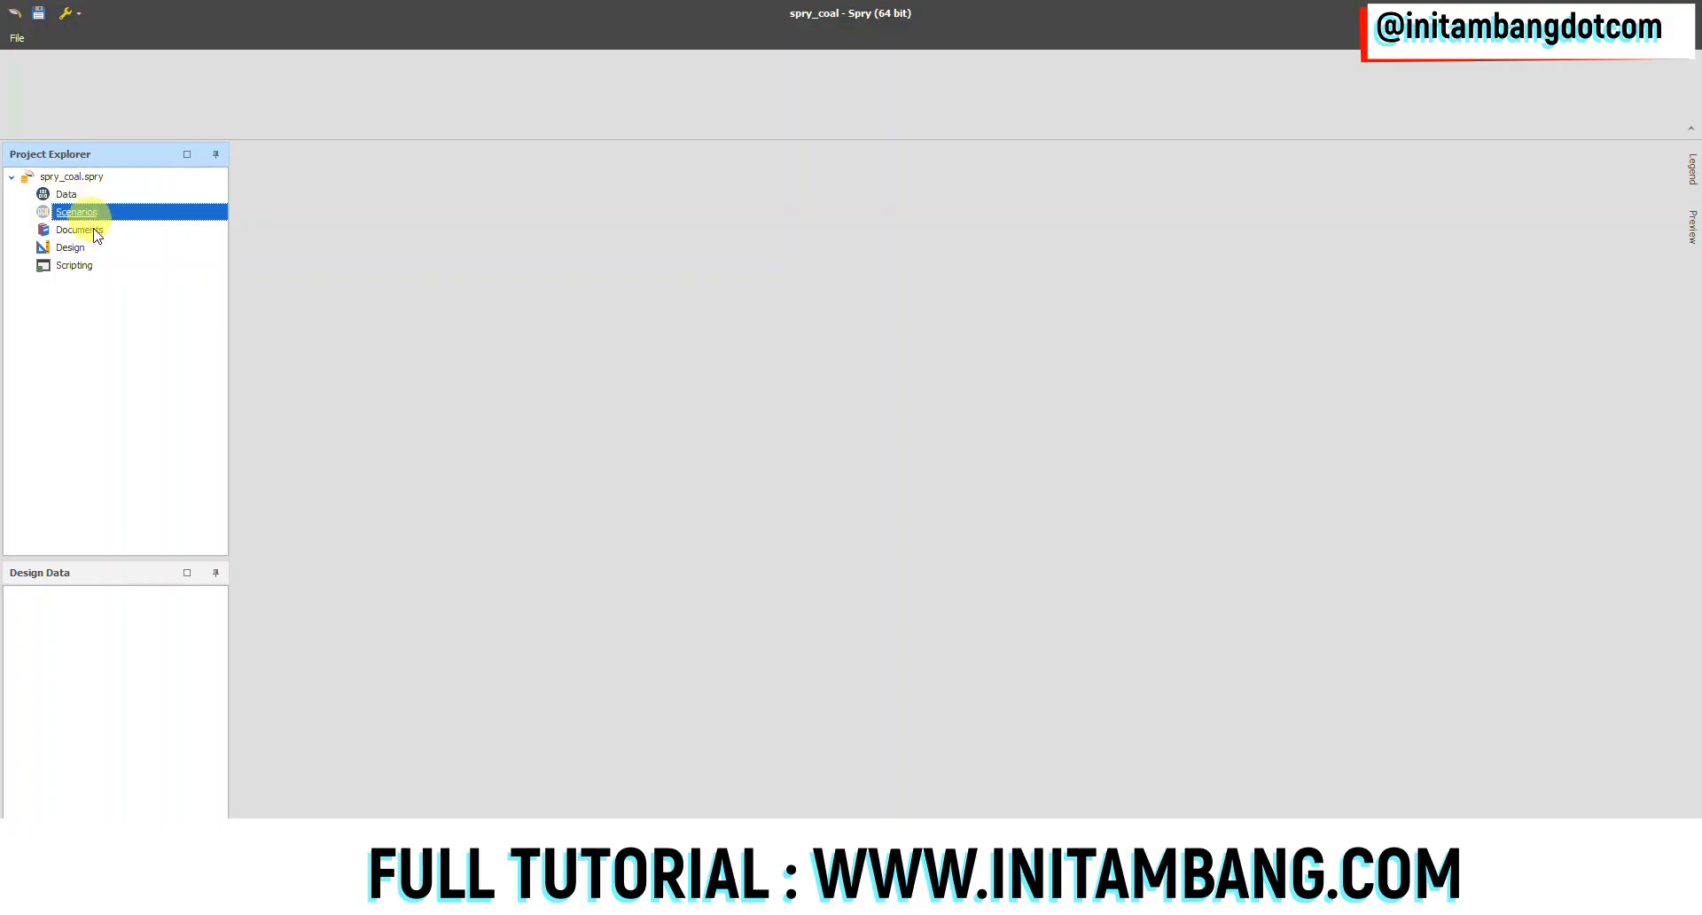
click(84, 230)
click(89, 250)
click(94, 266)
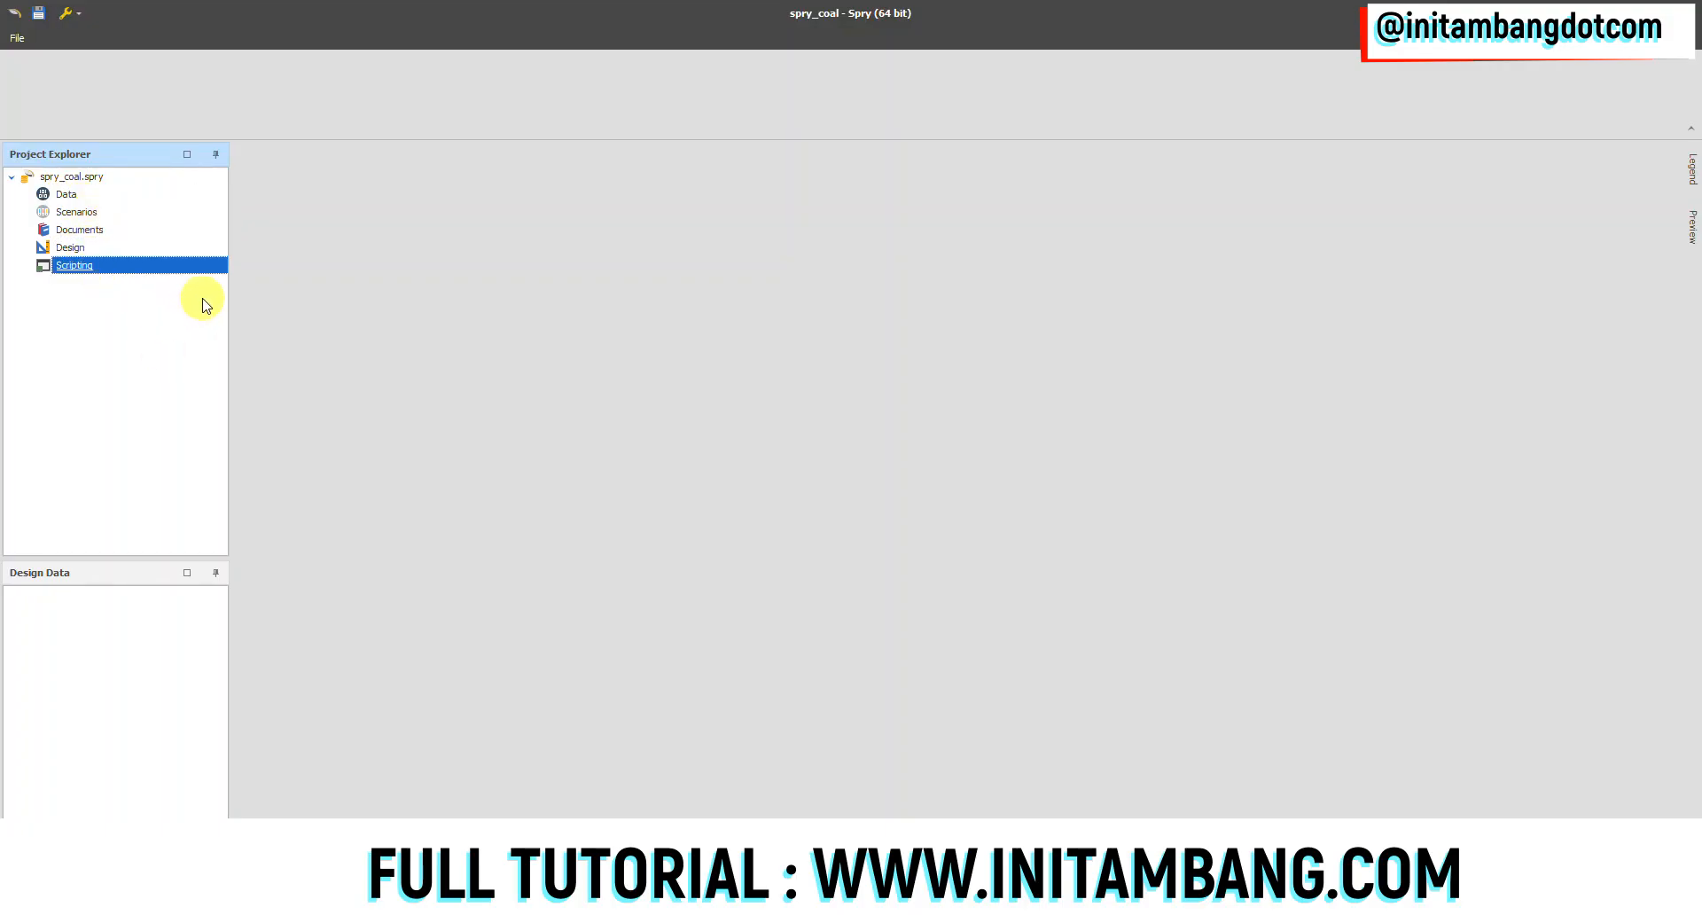
- Add a new table named pit to the project's Data
click(76, 197)
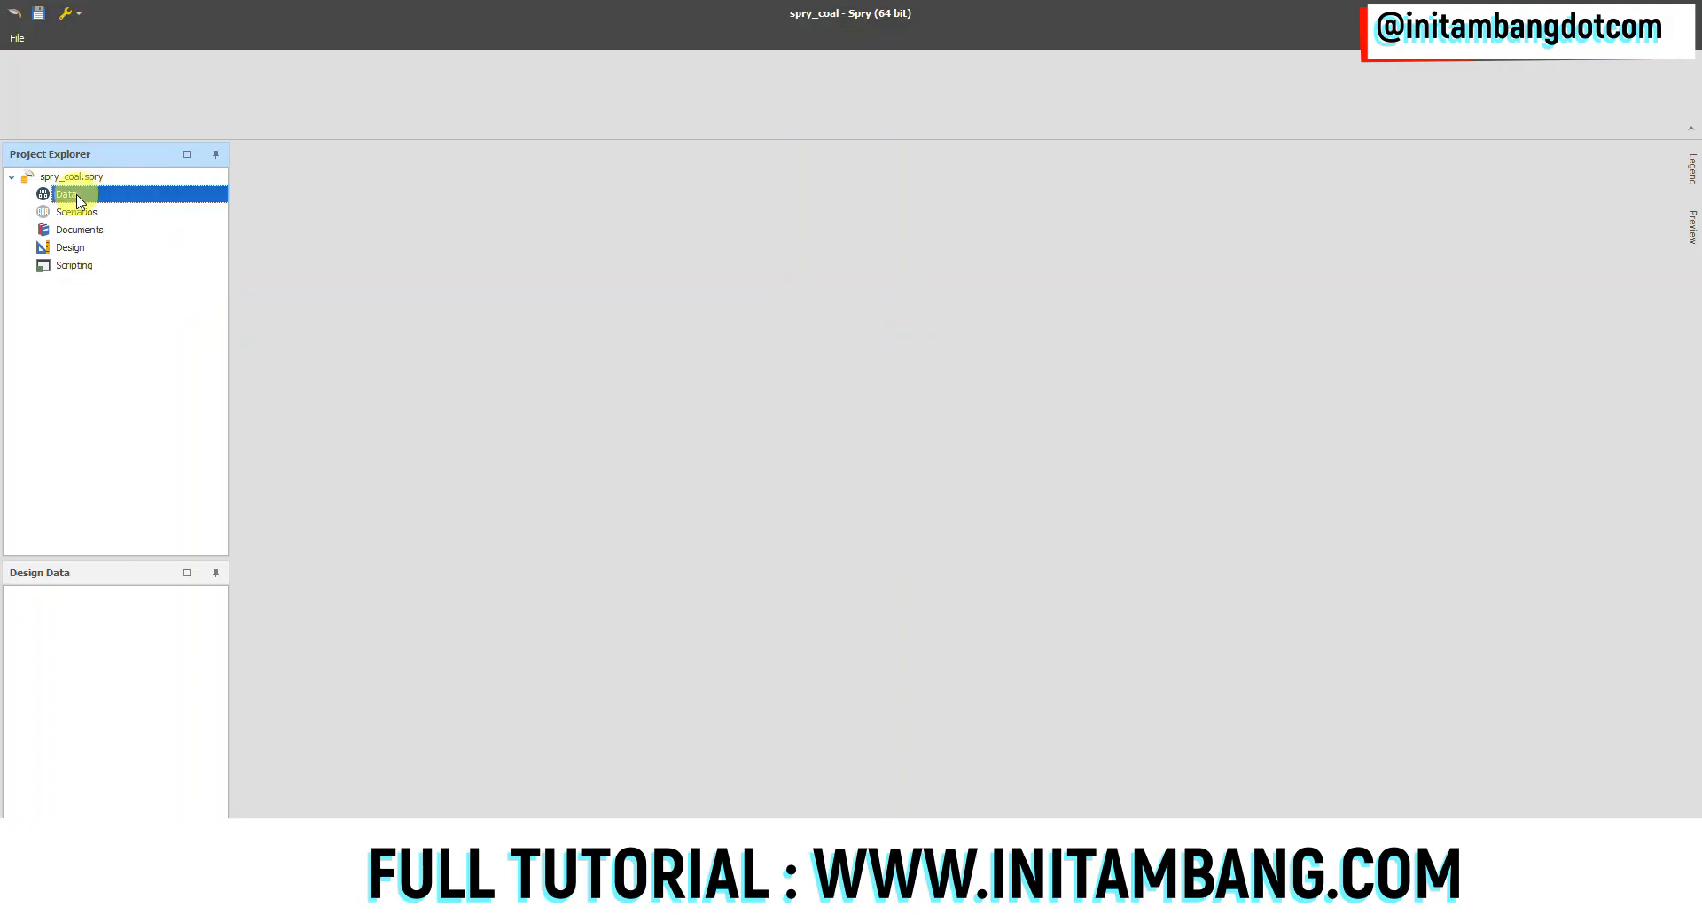
right_click(76, 194)
mouse_move(115, 209)
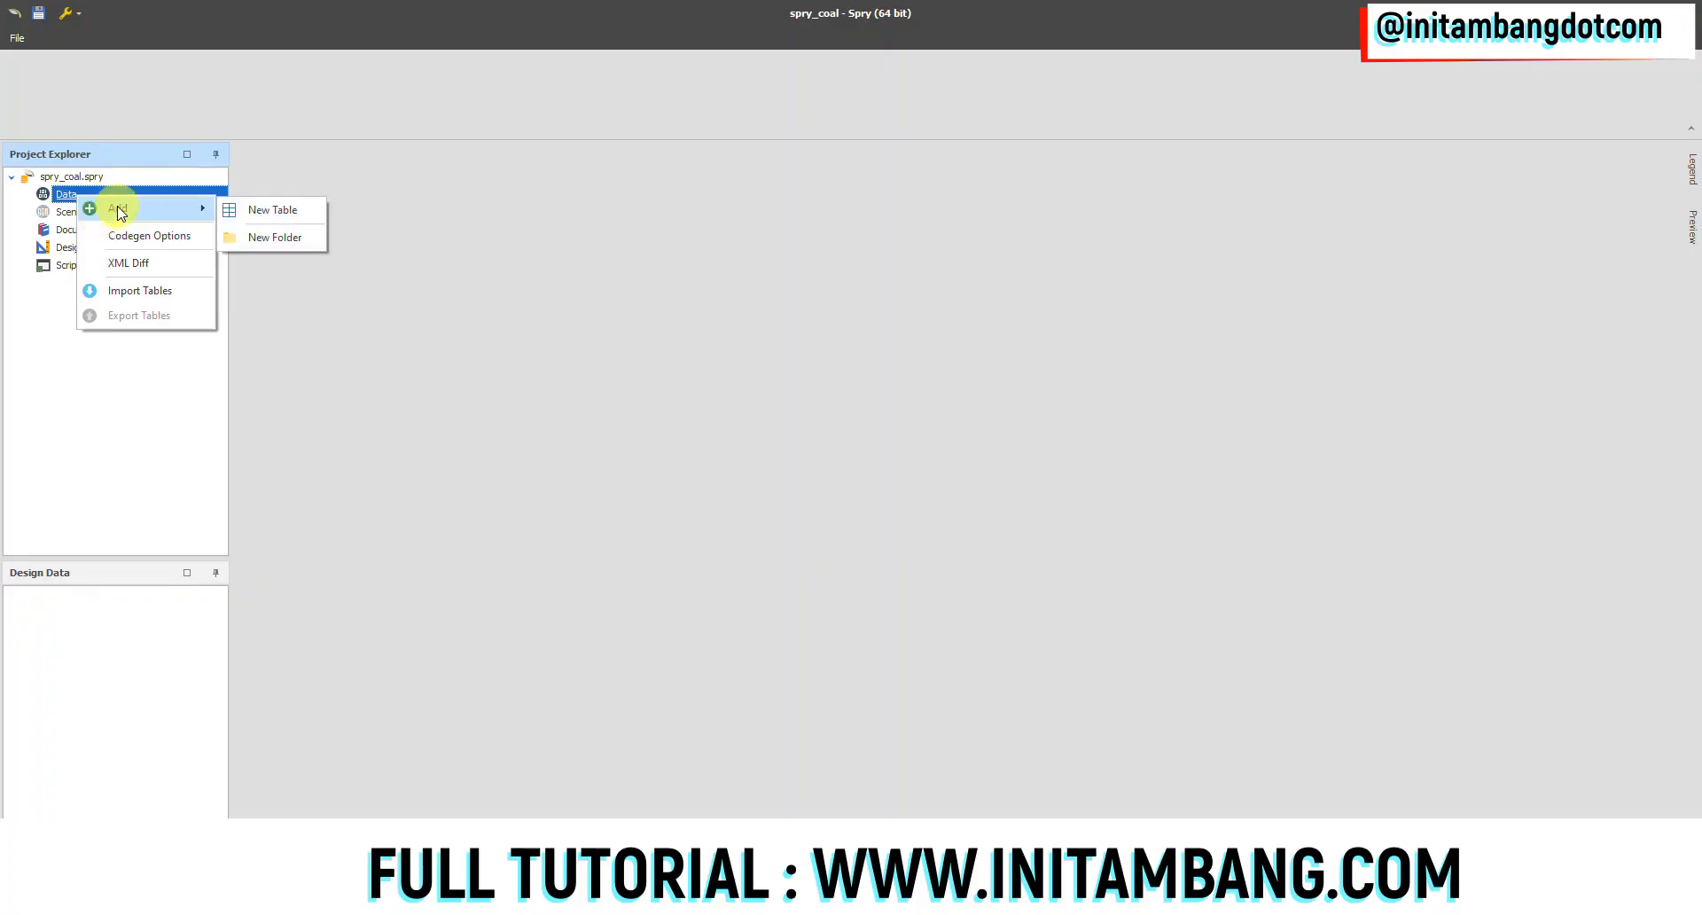
click(252, 213)
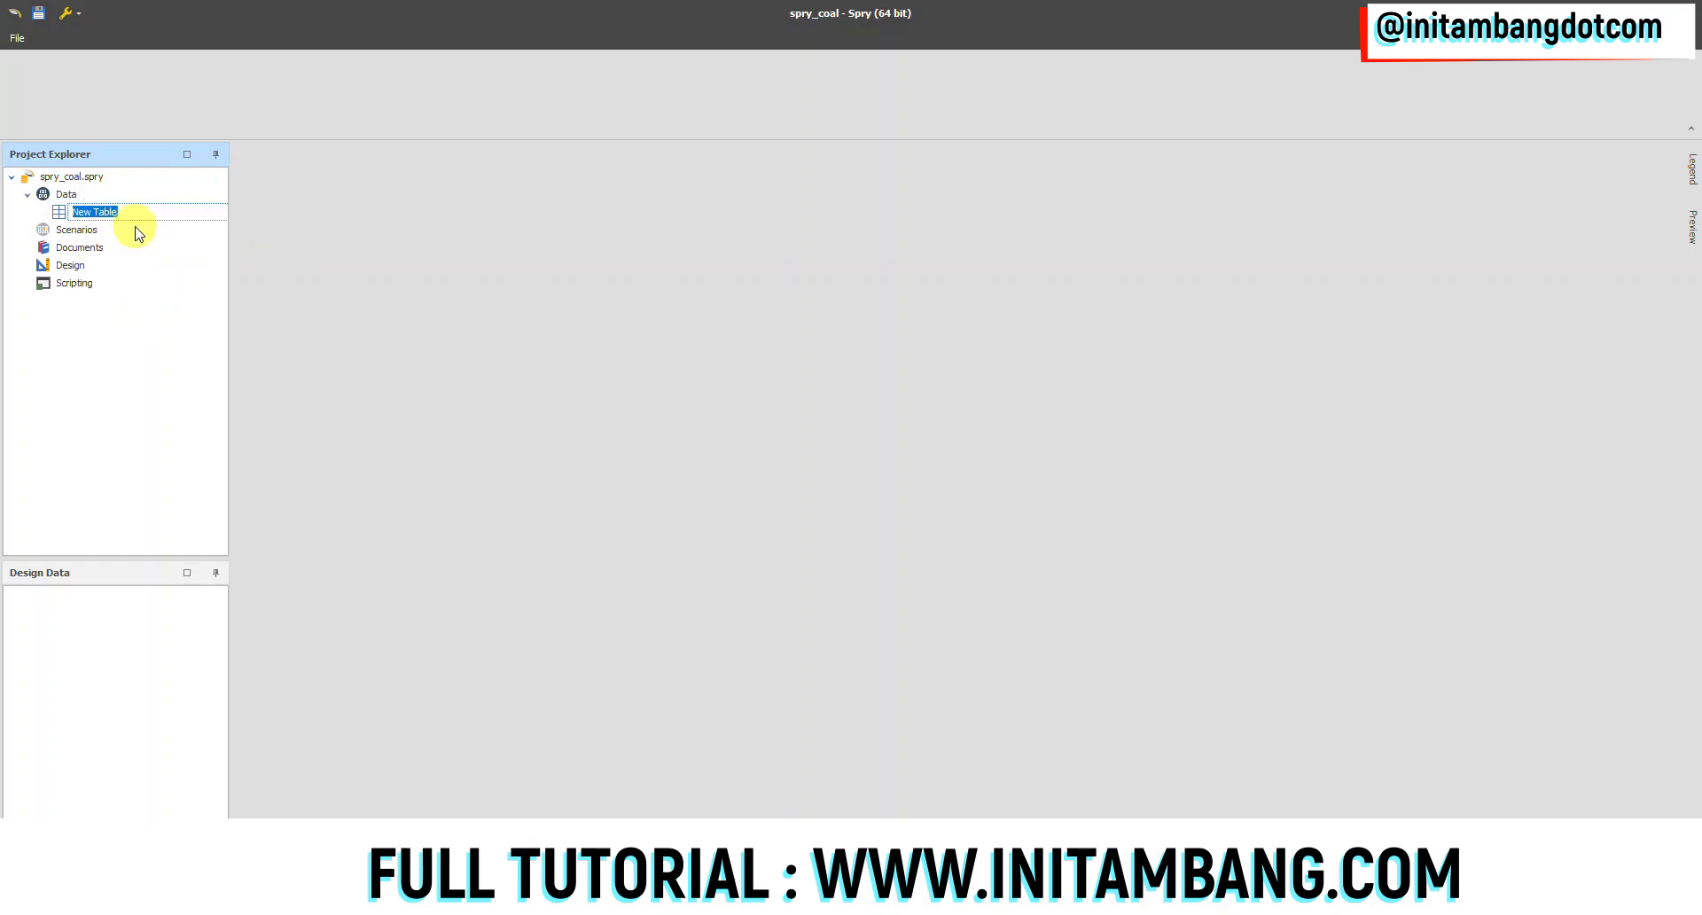
text(pl)
text(t)
key(Return)
- Open the level setup of the pit table and add the levels pit and block
right_click(86, 213)
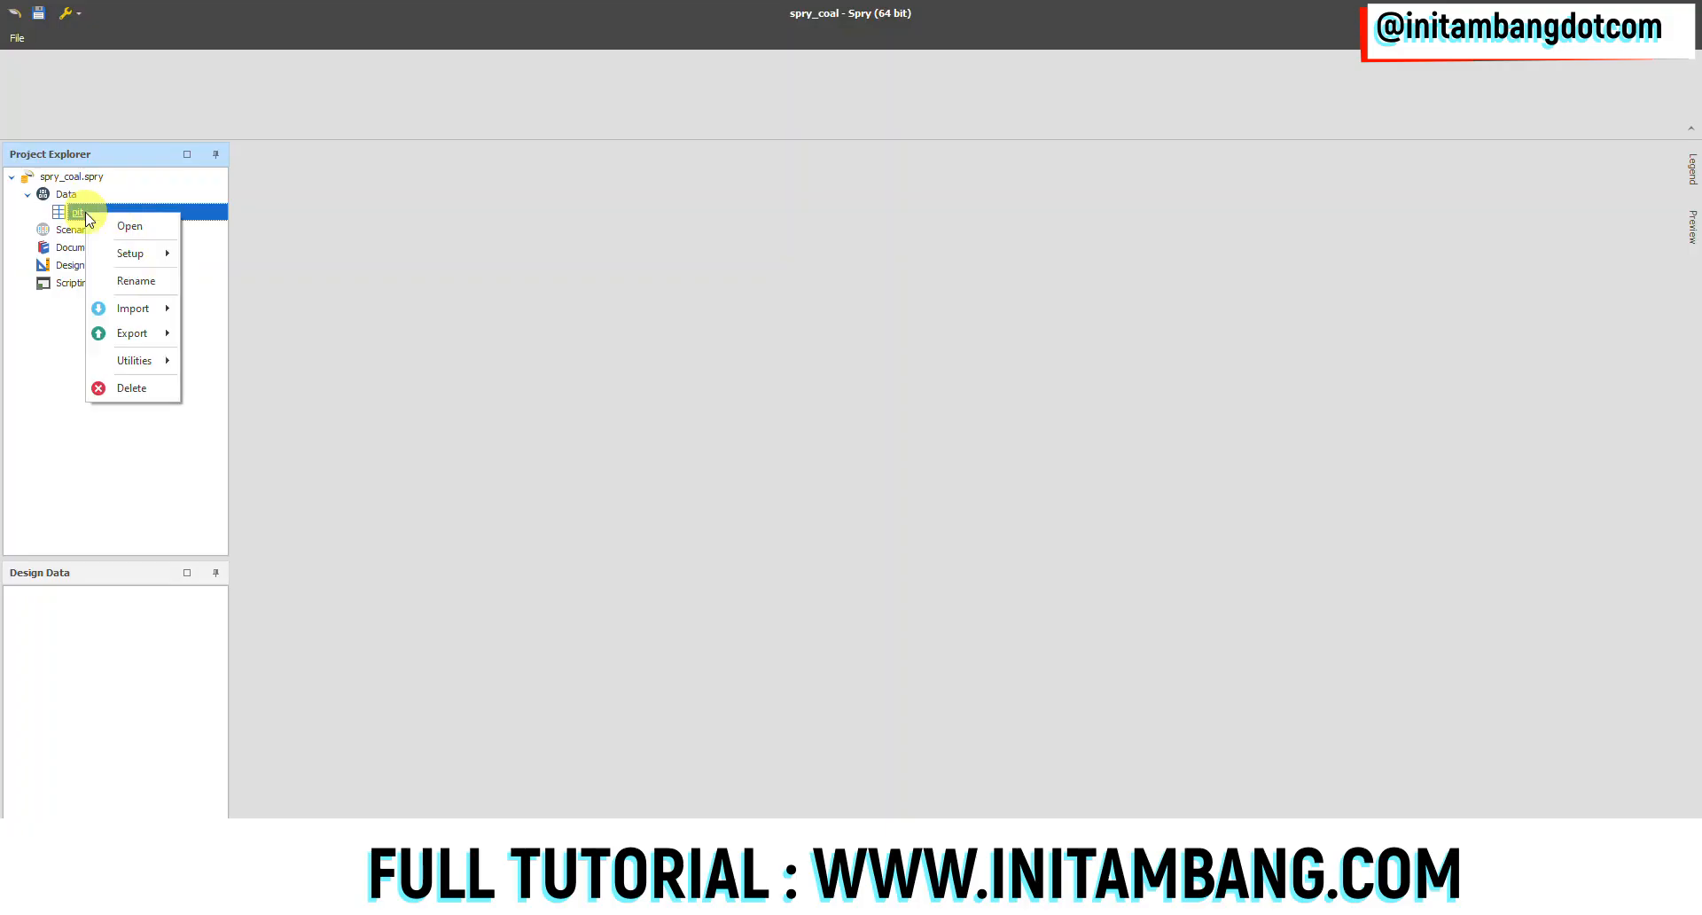
mouse_move(144, 255)
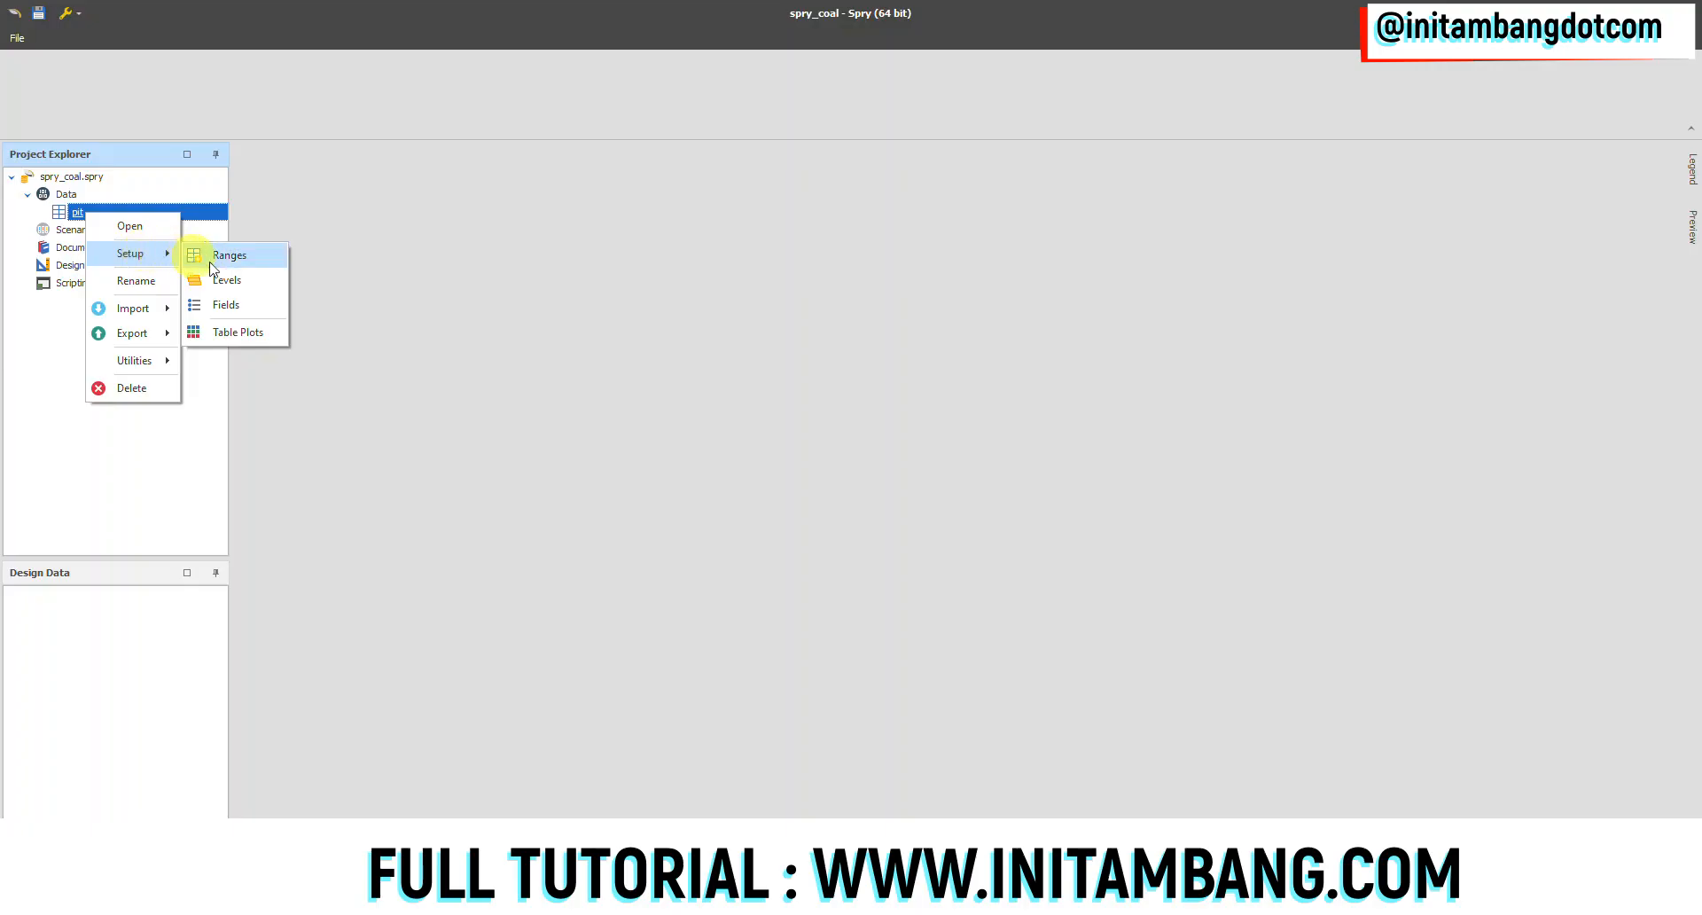
click(227, 278)
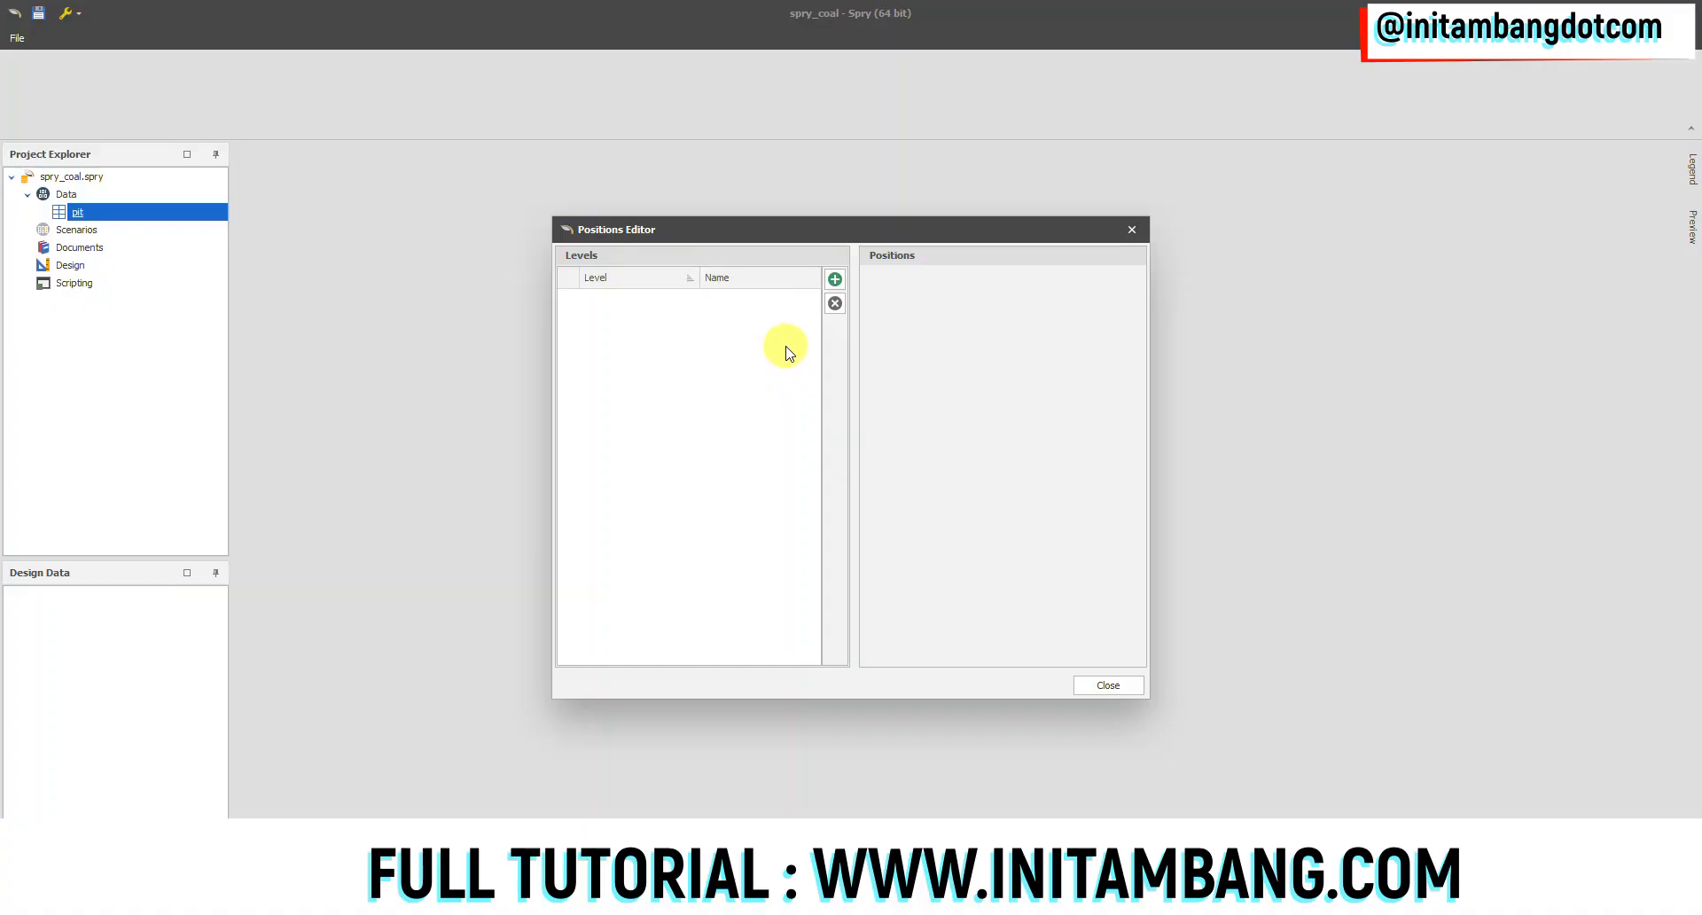
click(834, 278)
text(pi)
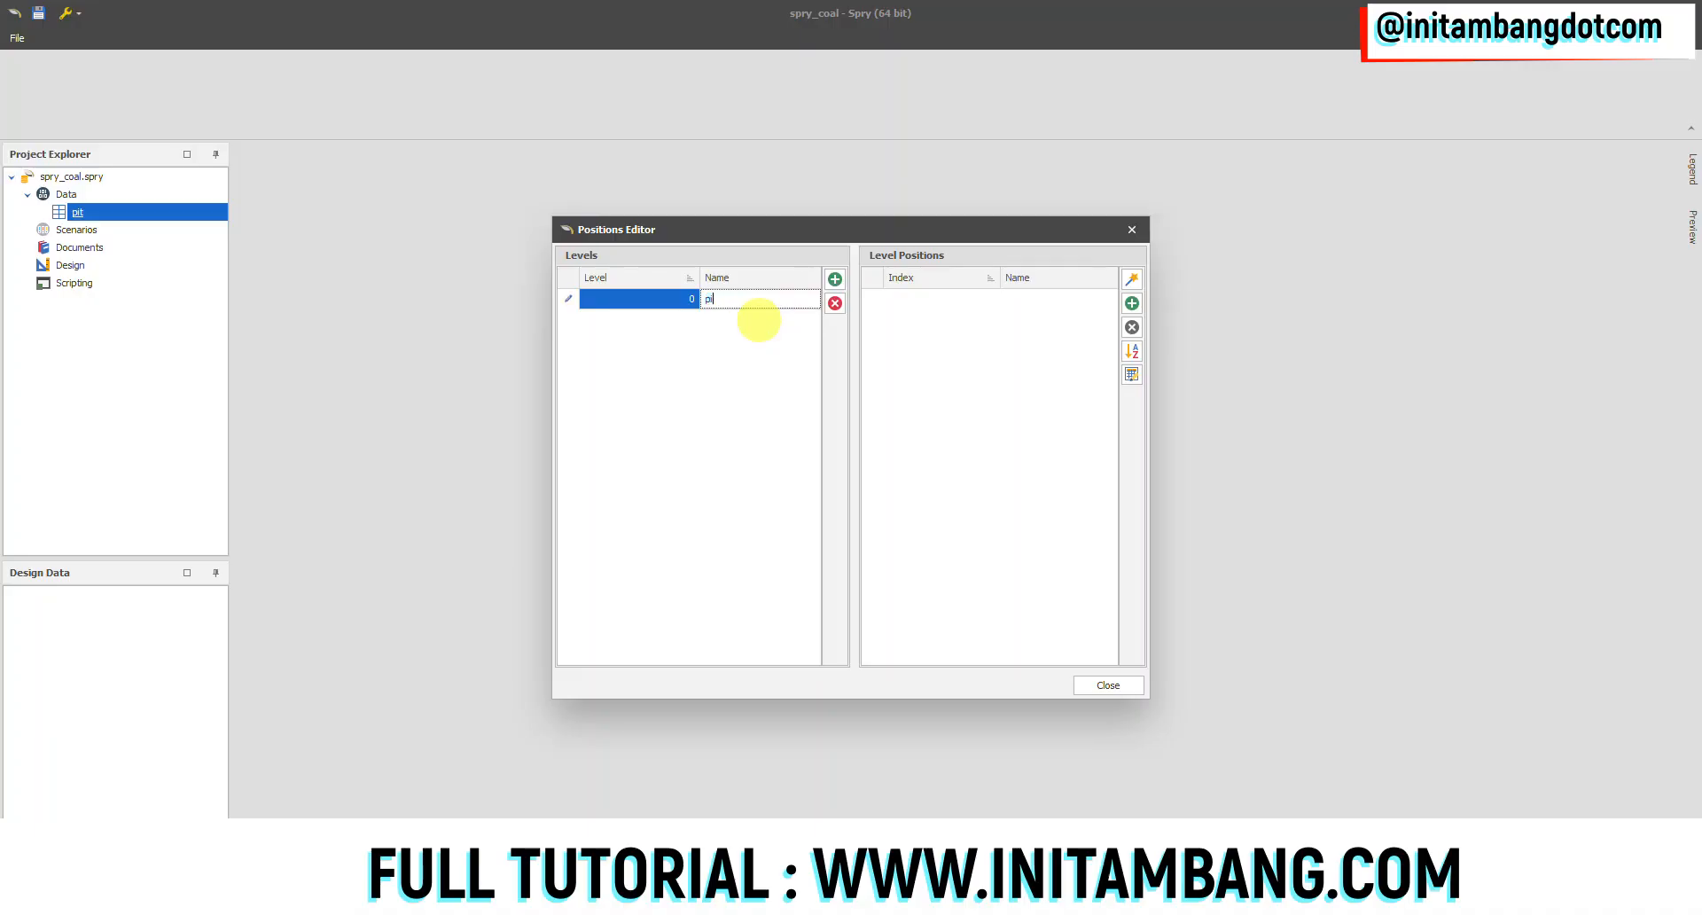
text(t)
click(834, 278)
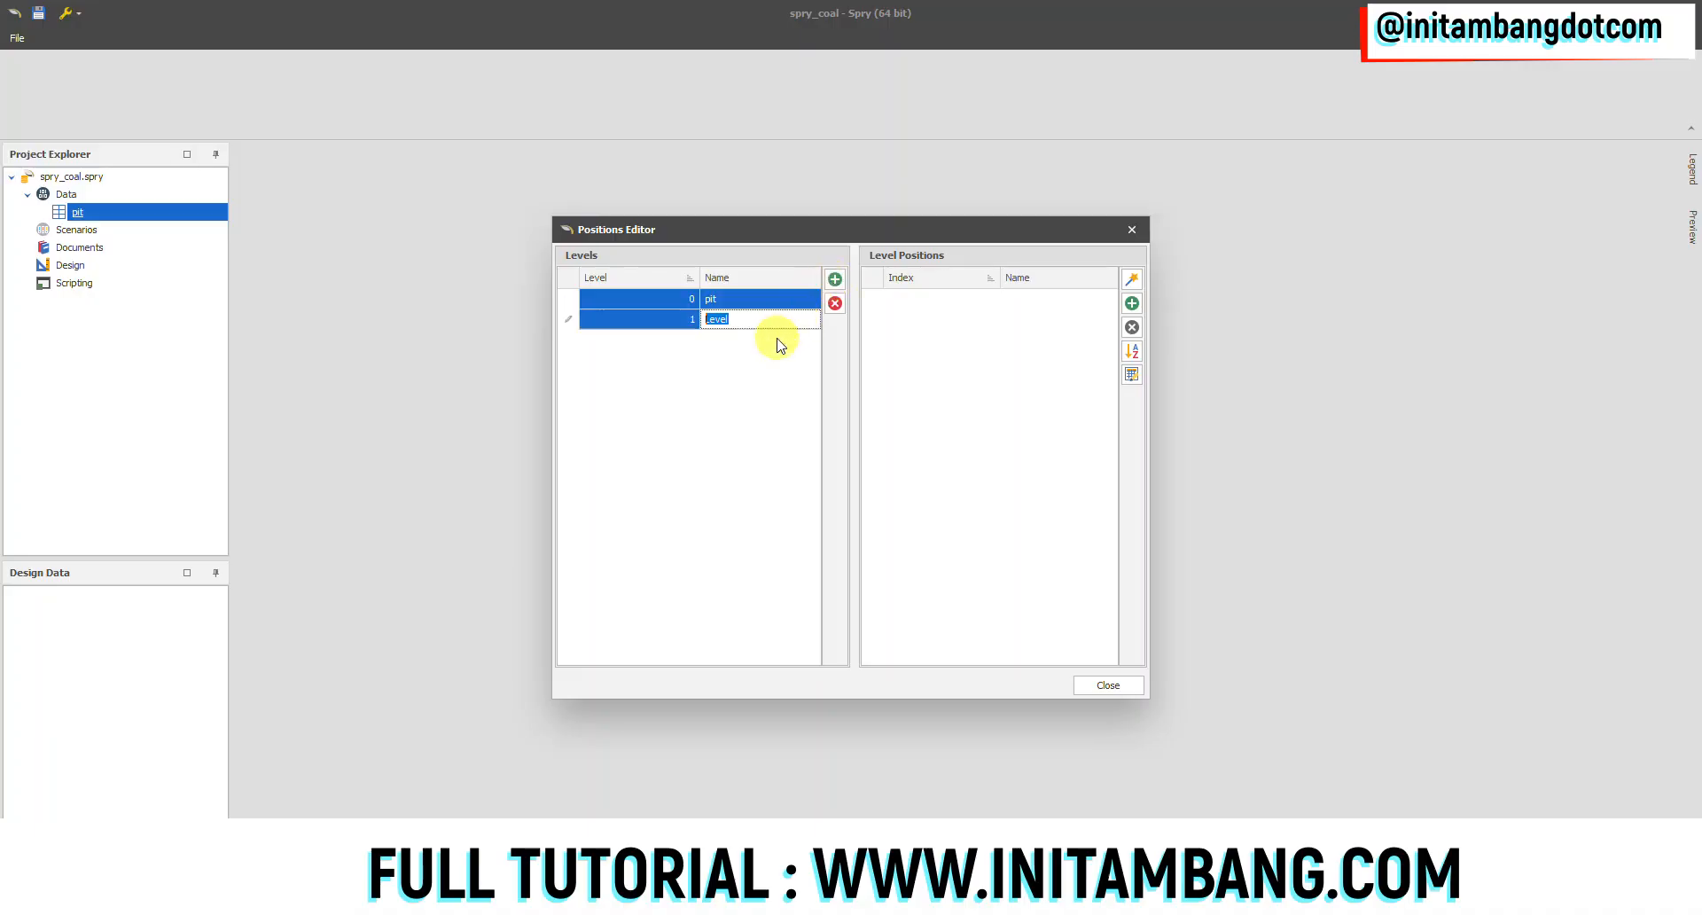
text(block)
- Add the levels strip, bench and seam below block and close the level setup
click(834, 280)
text(strip)
click(834, 279)
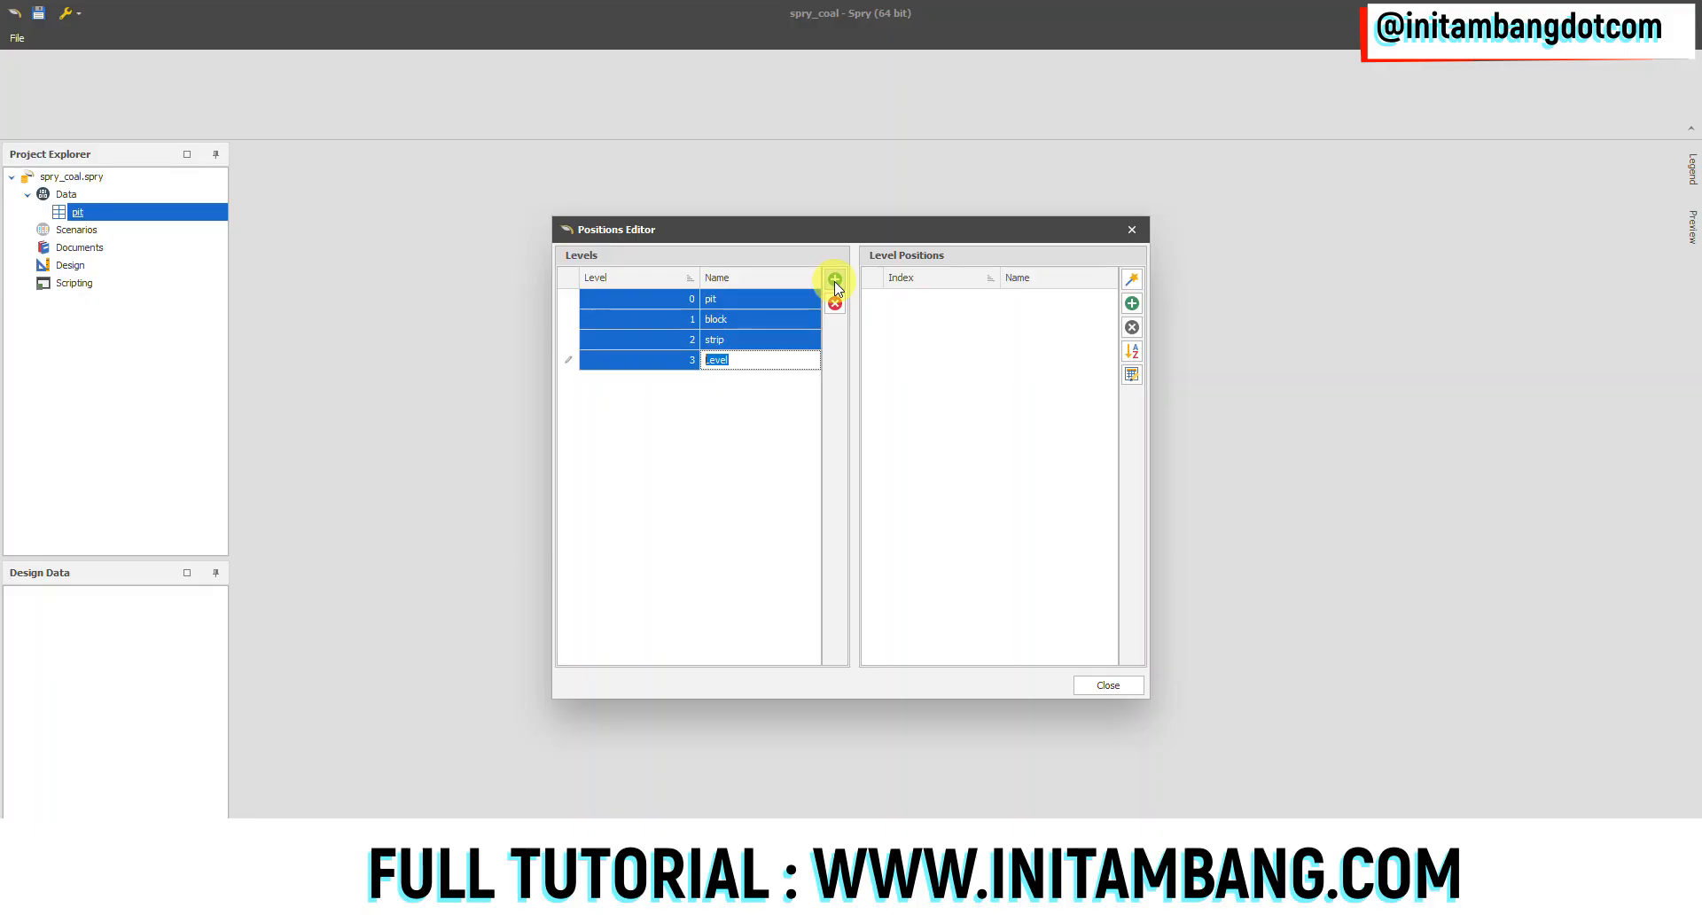
text(bench)
click(834, 279)
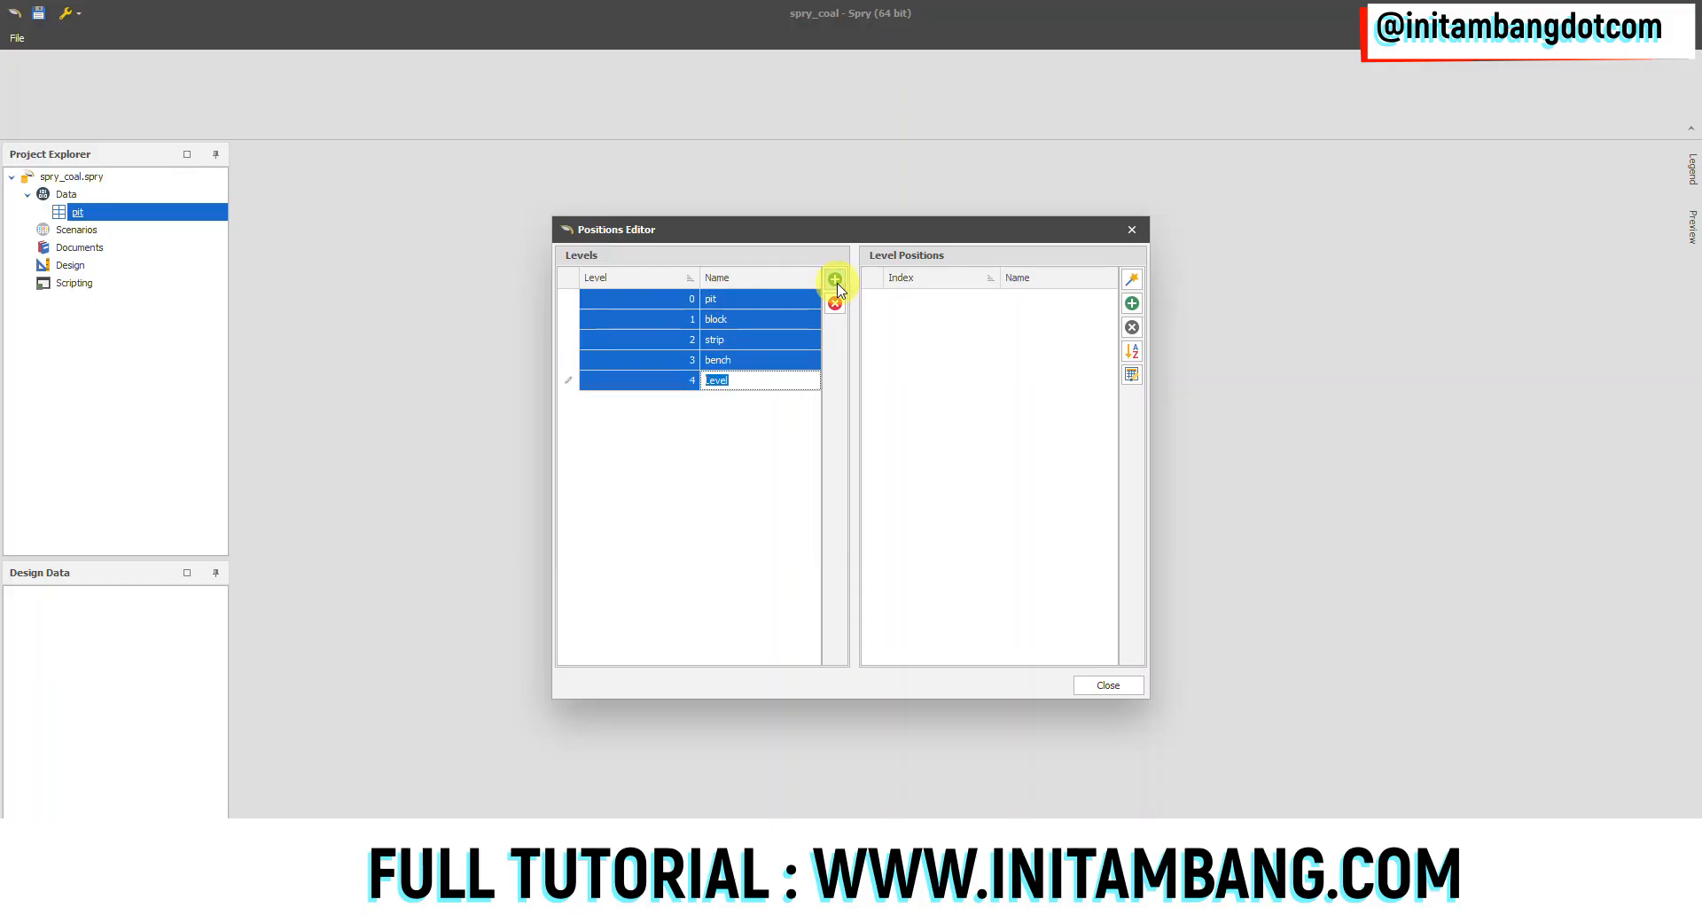
text(seam)
click(755, 360)
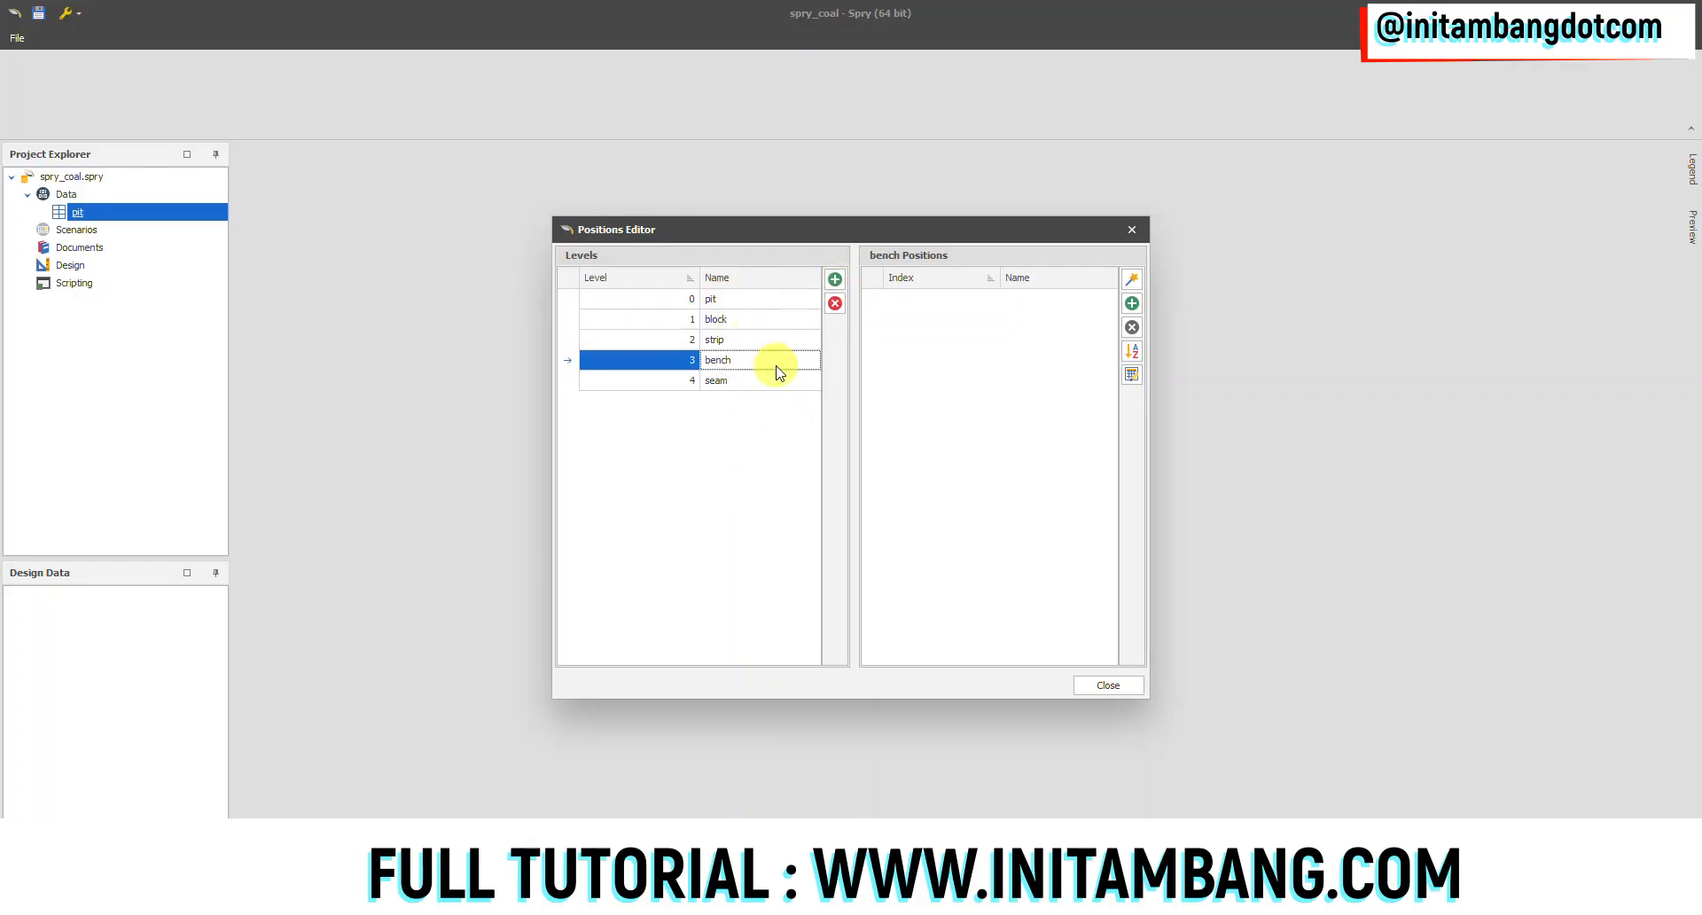
click(1111, 685)
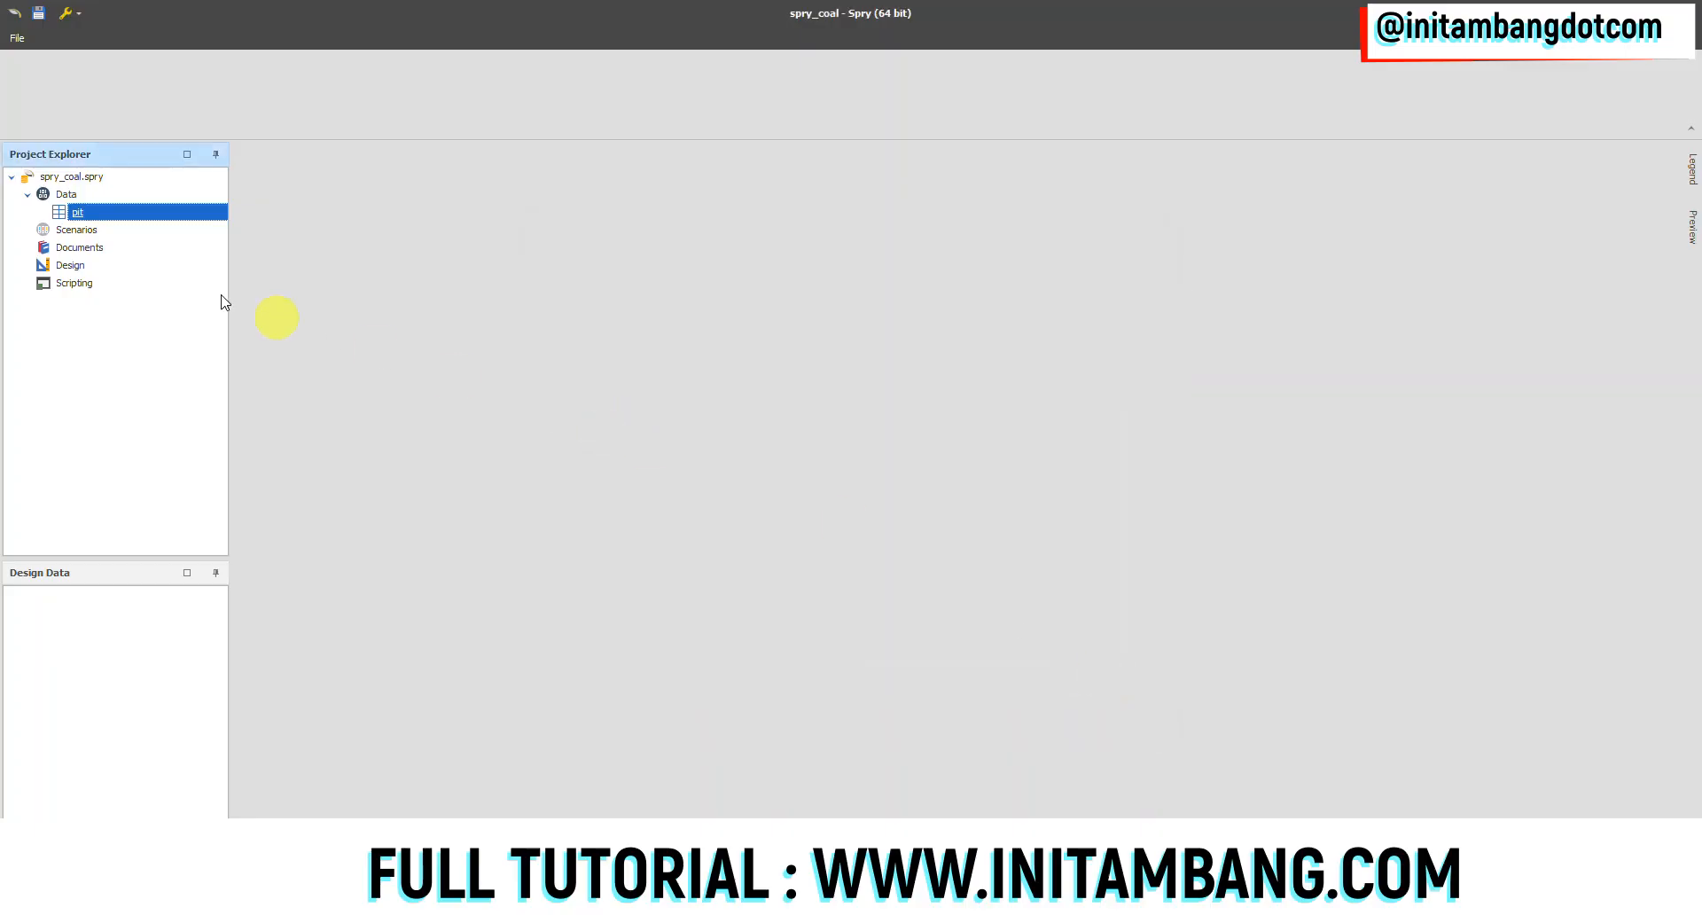
- Reopen the level setup of the pit table to review its levels, and close it
right_click(80, 213)
mouse_move(131, 257)
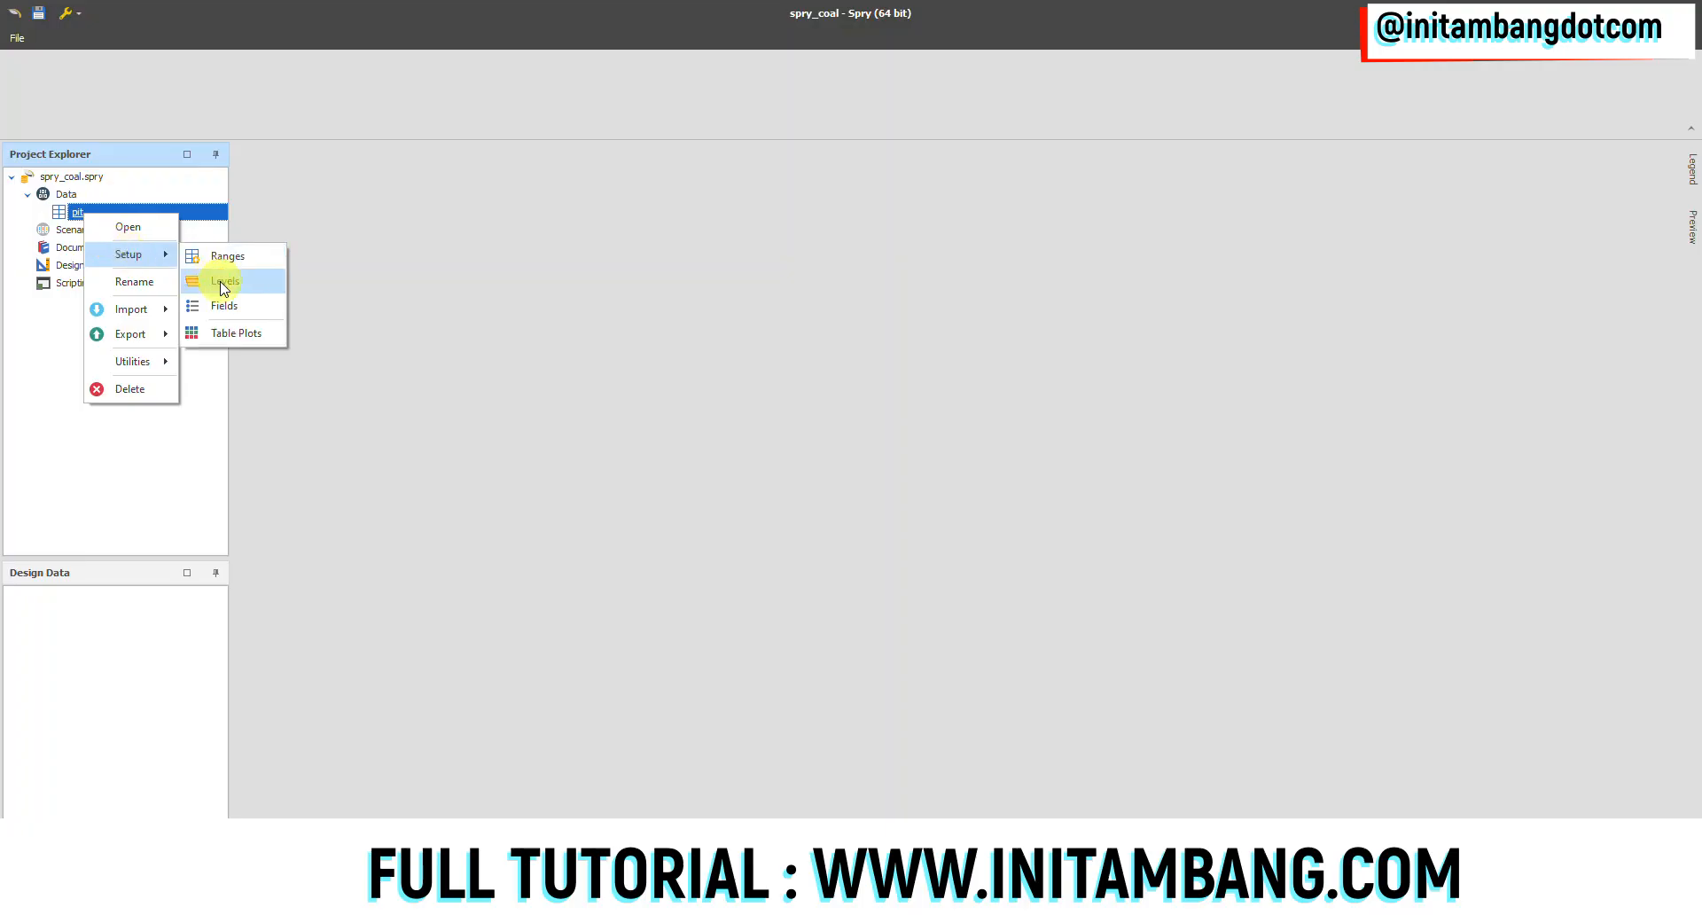
click(224, 281)
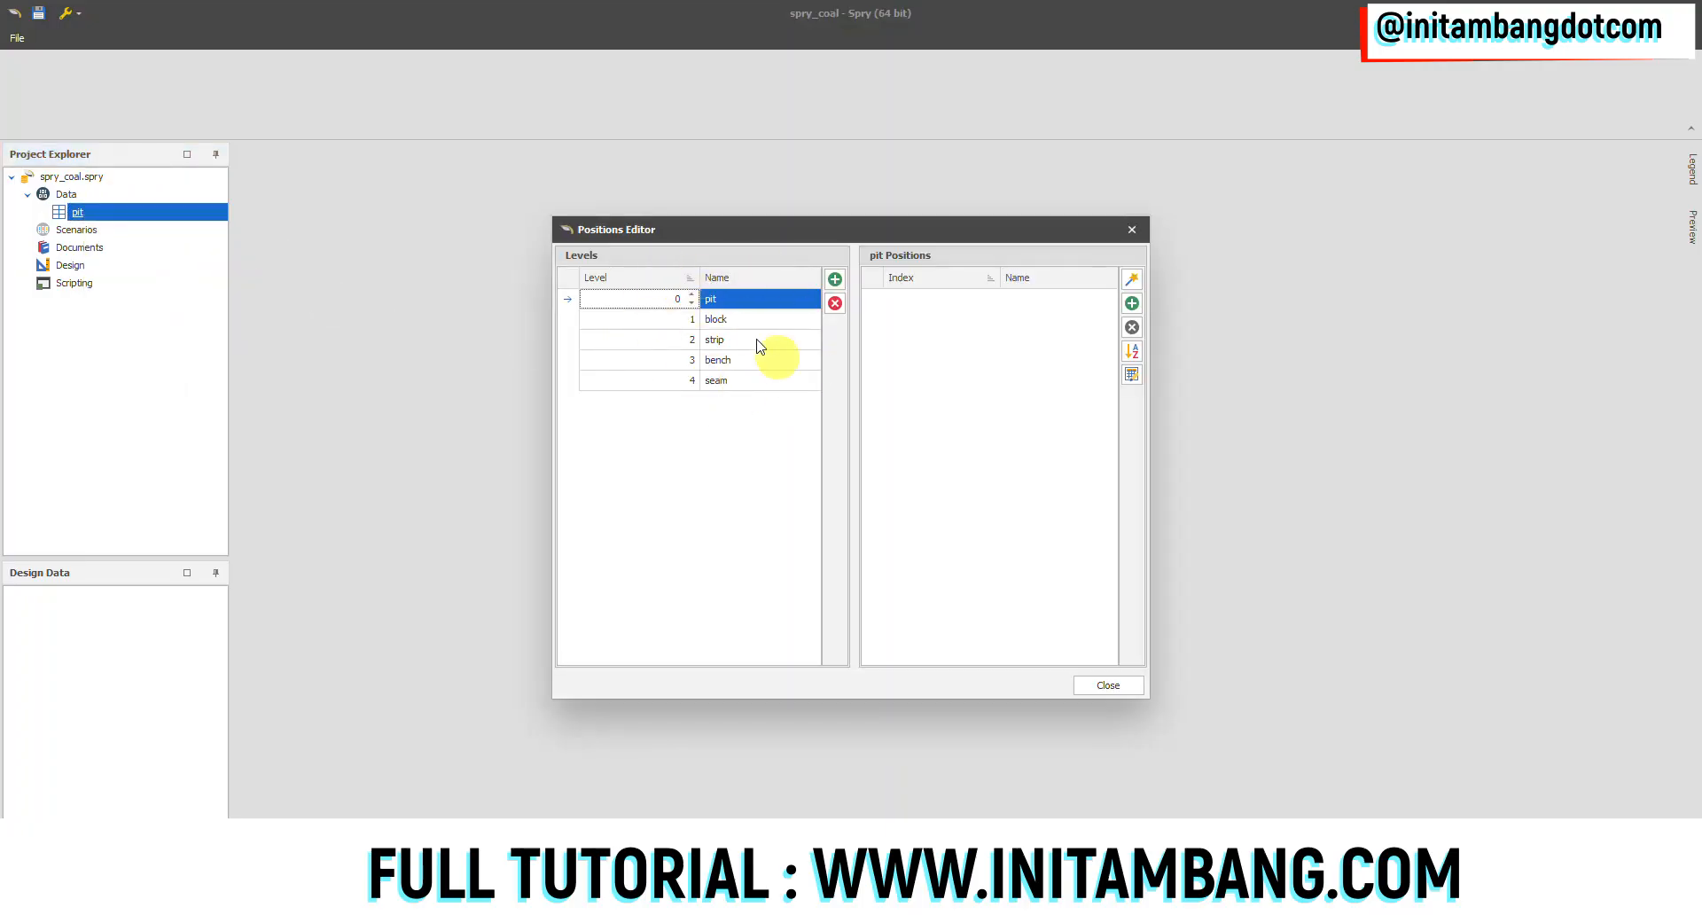
click(1107, 686)
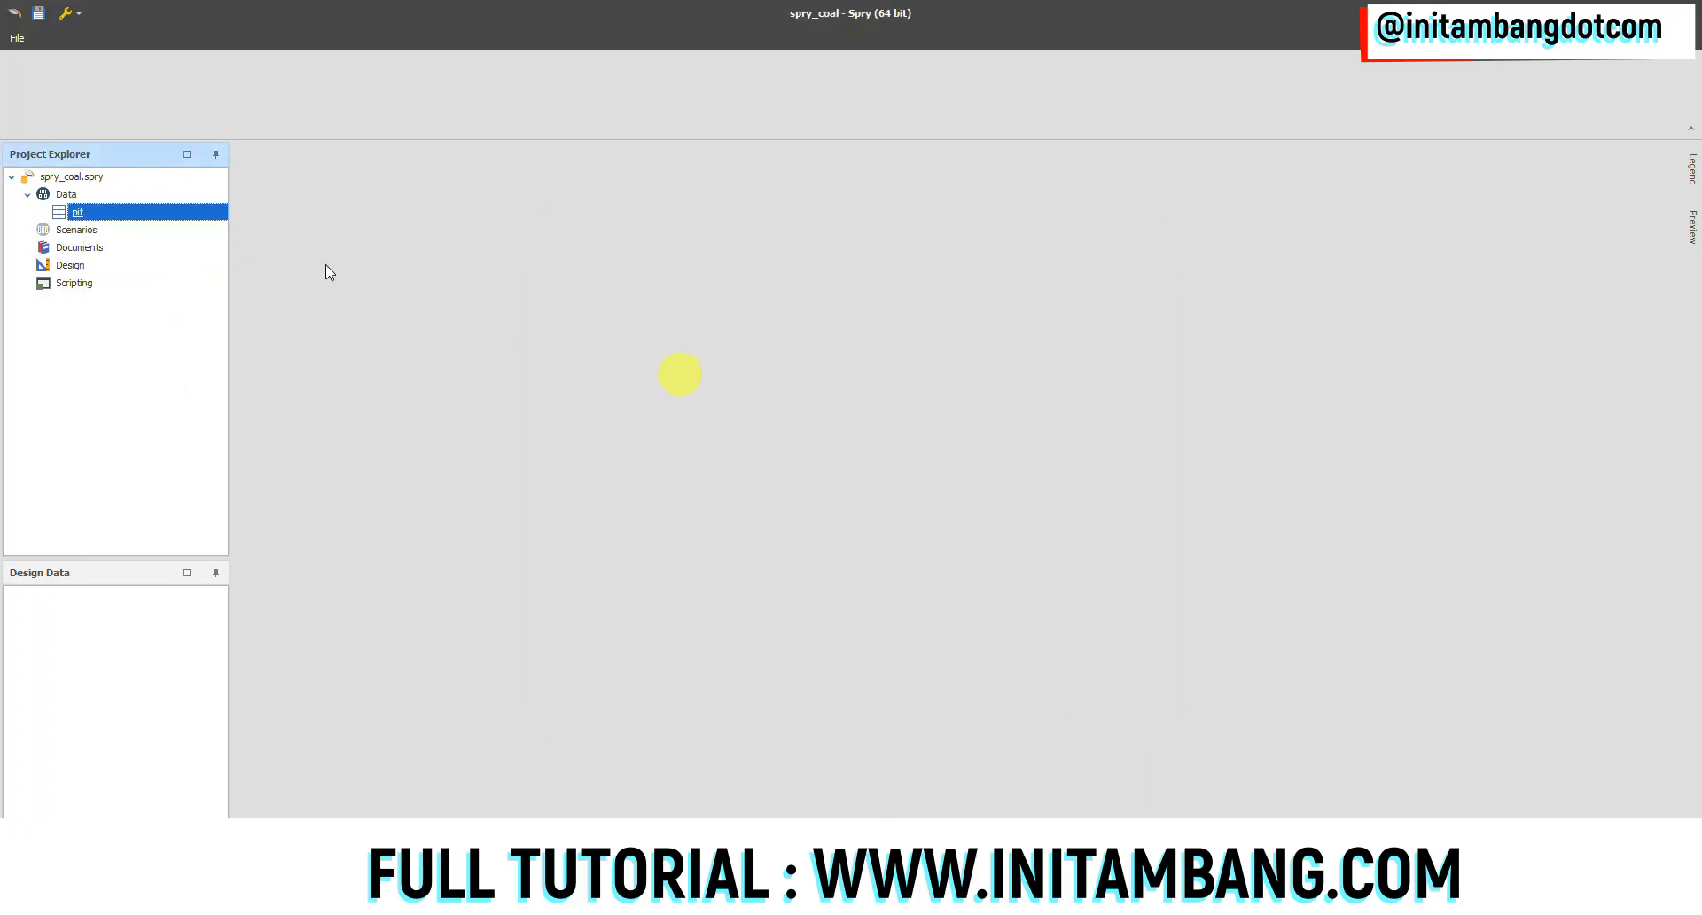
- Open the field setup of the pit table and add a folder named coal under Schema
right_click(82, 213)
mouse_move(137, 267)
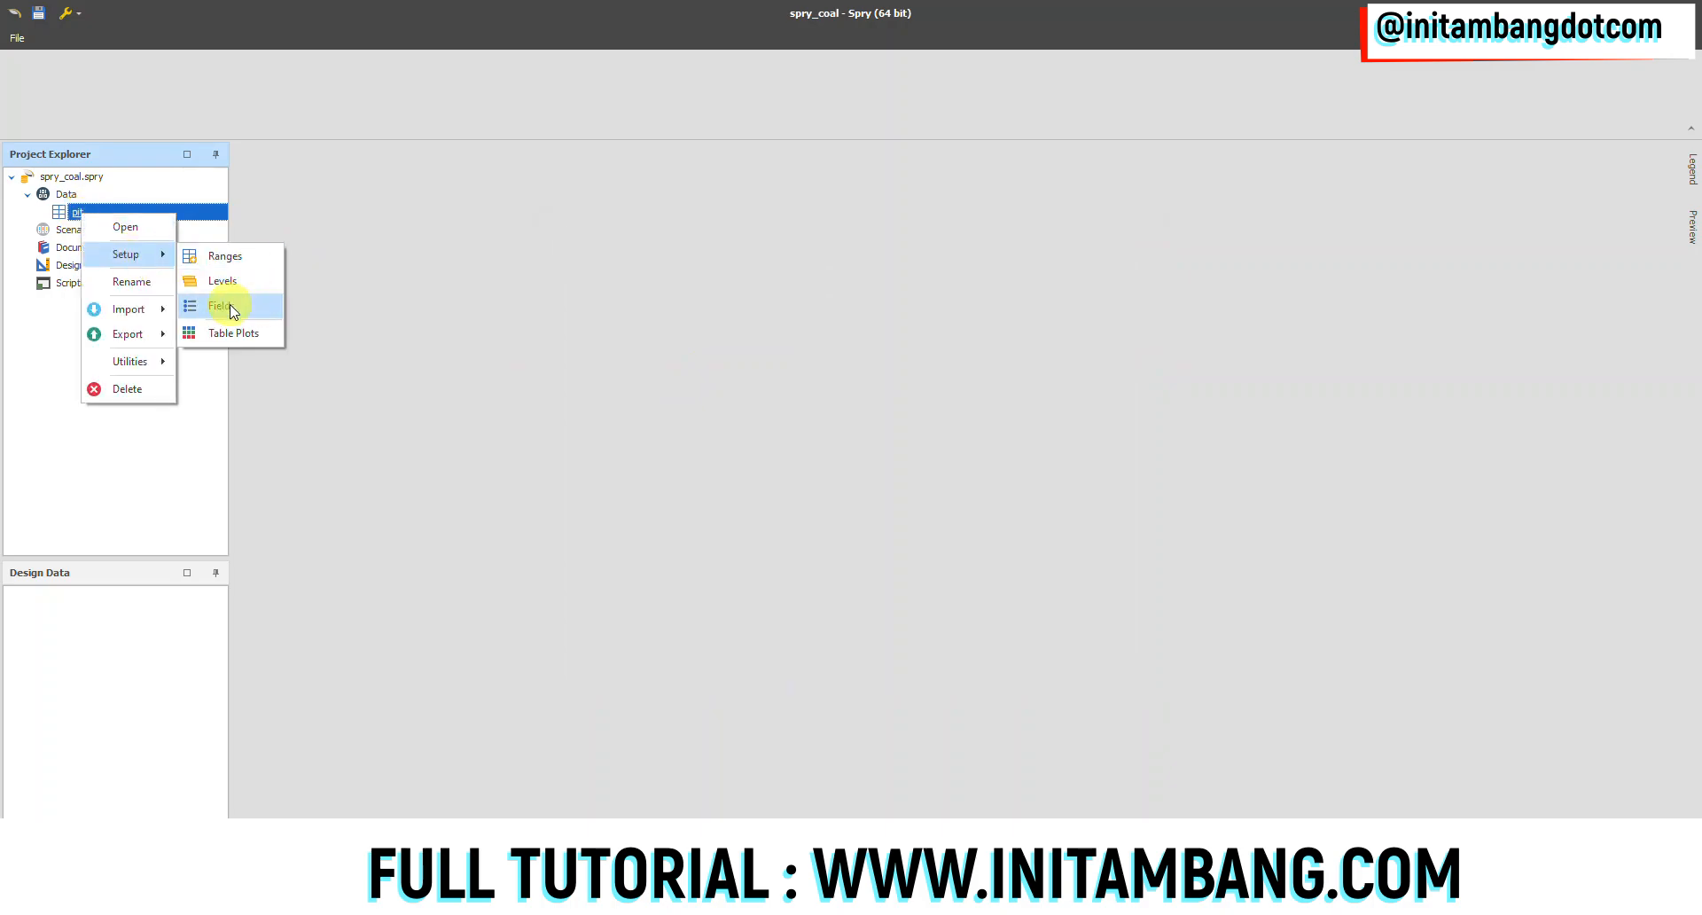
click(229, 305)
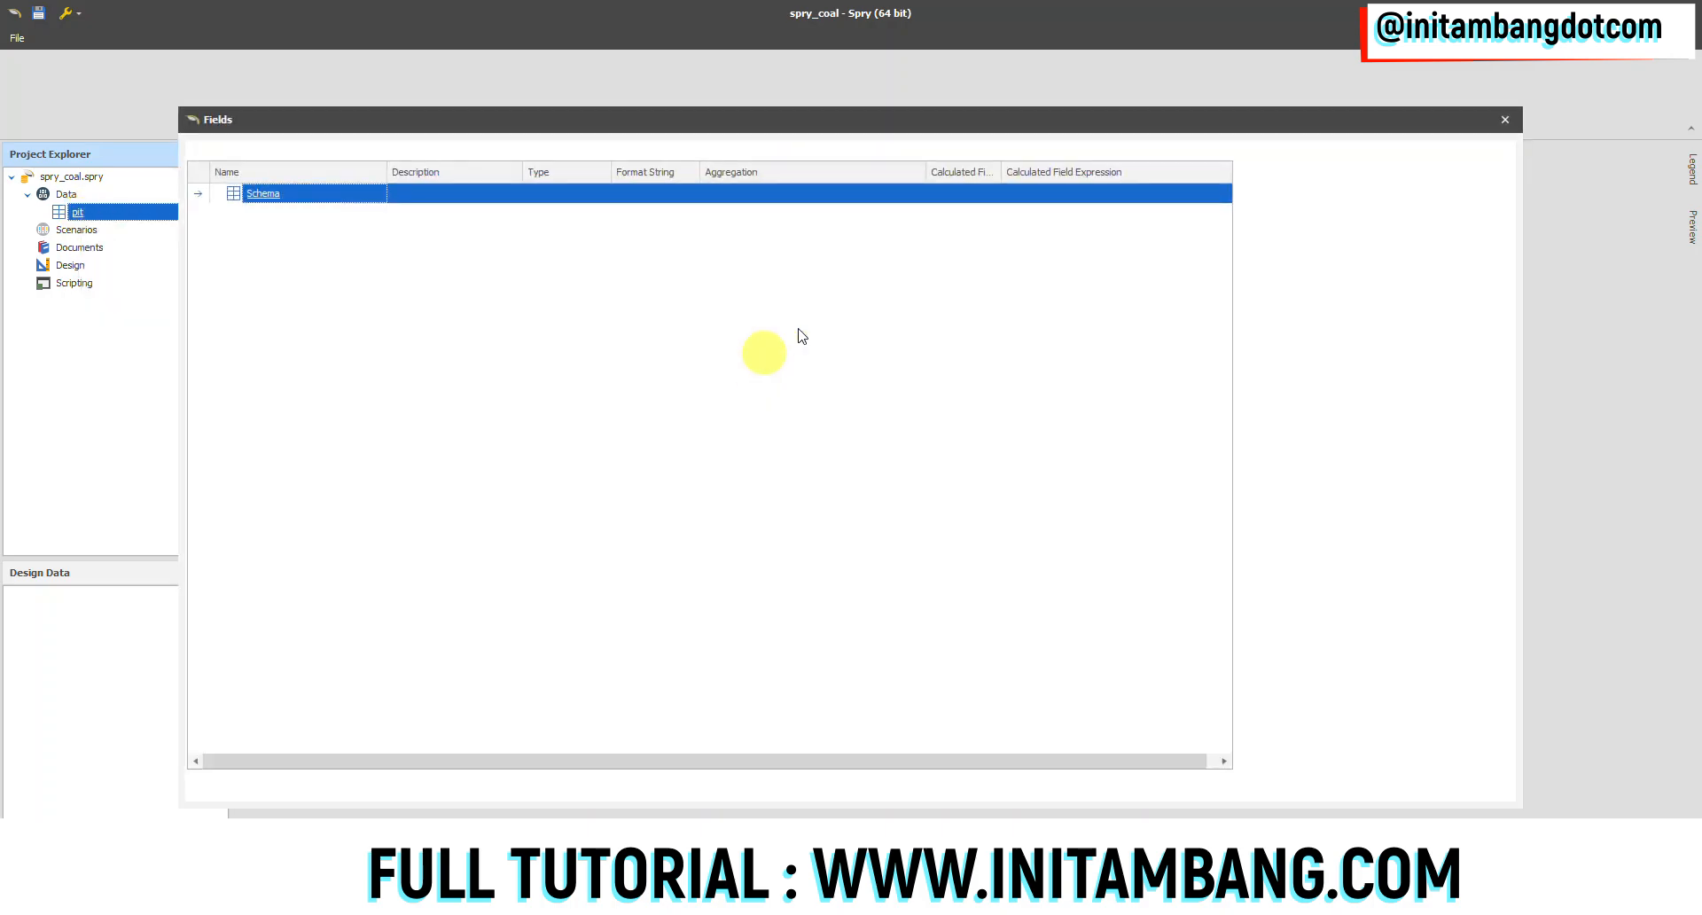
drag(594, 124, 660, 158)
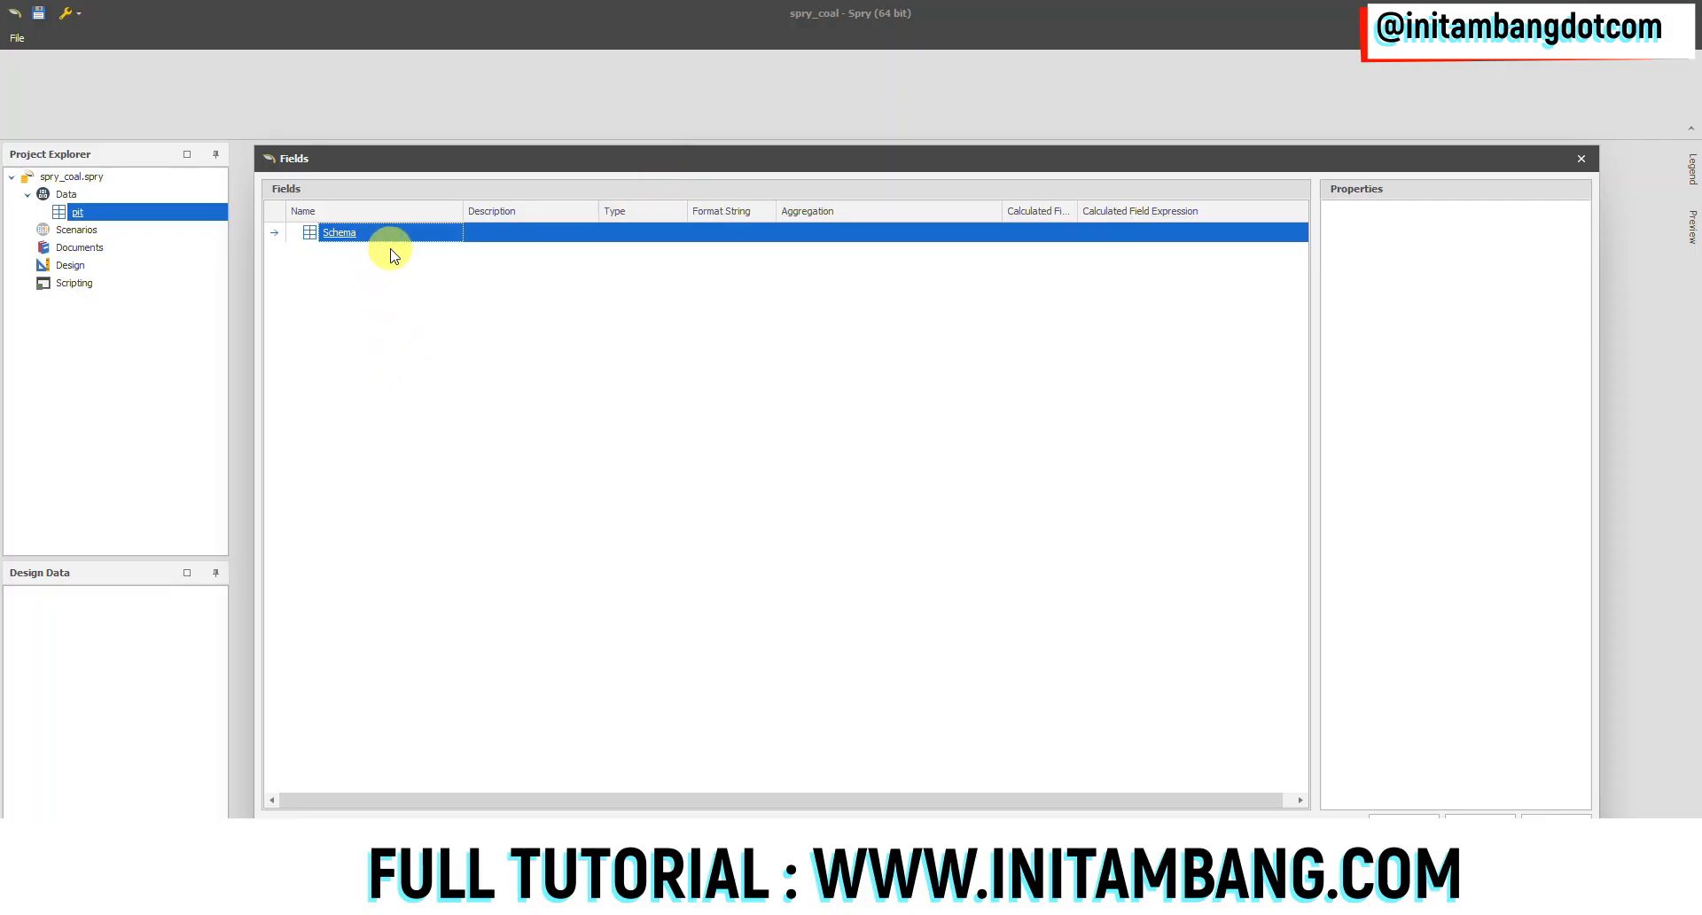
right_click(348, 234)
mouse_move(396, 257)
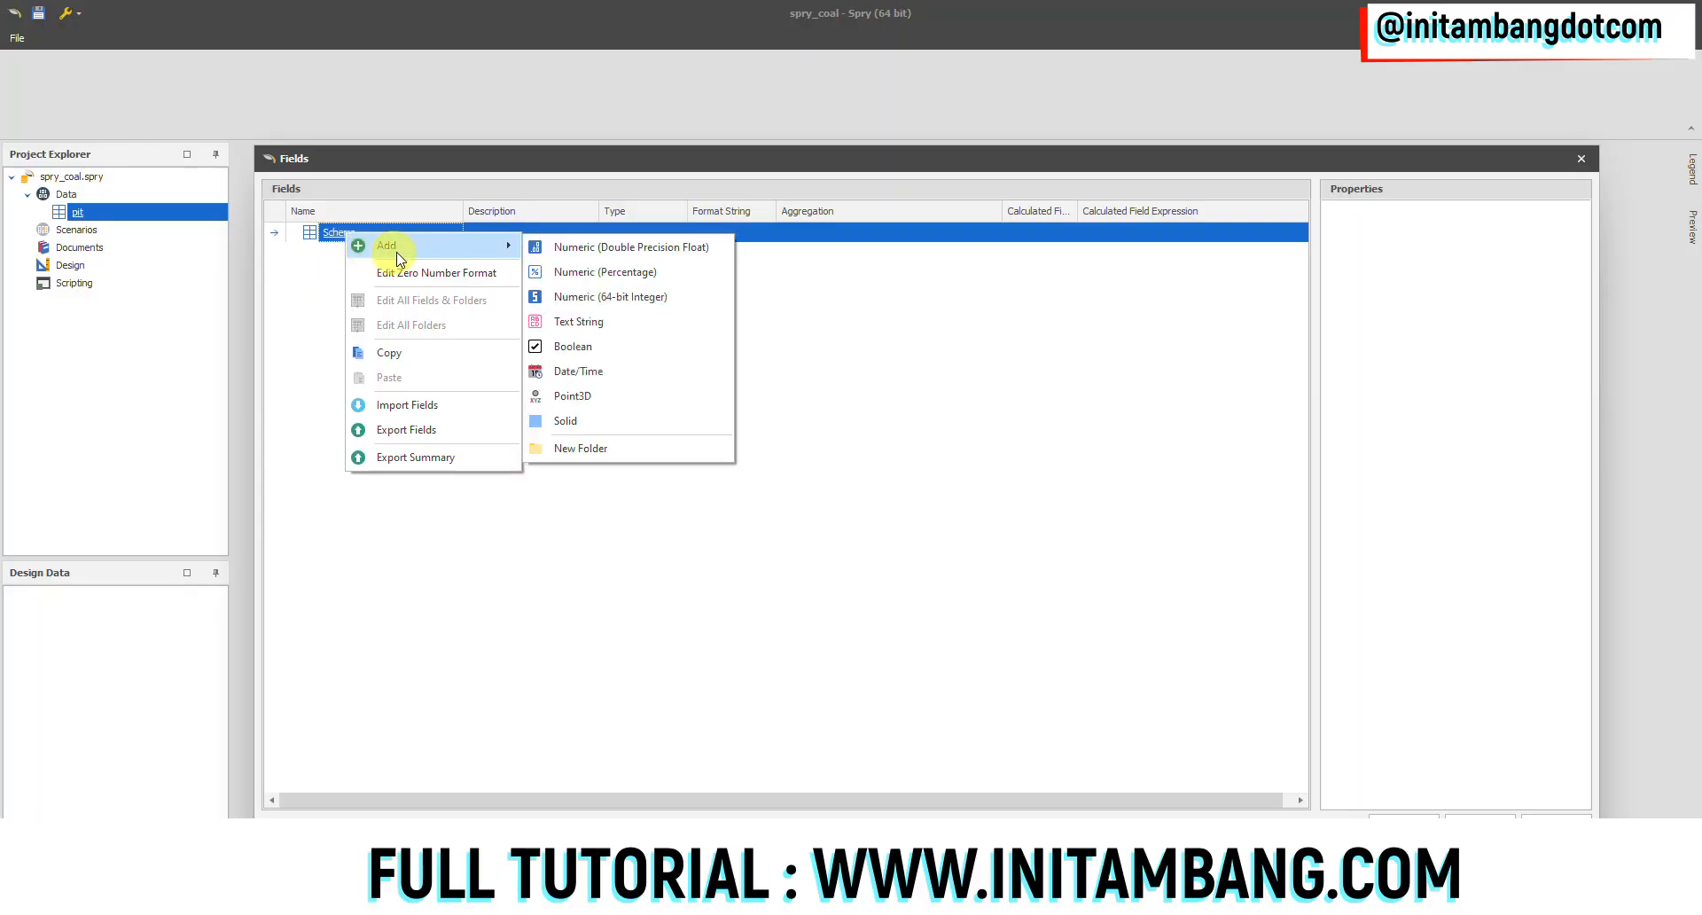
click(595, 446)
text(coal)
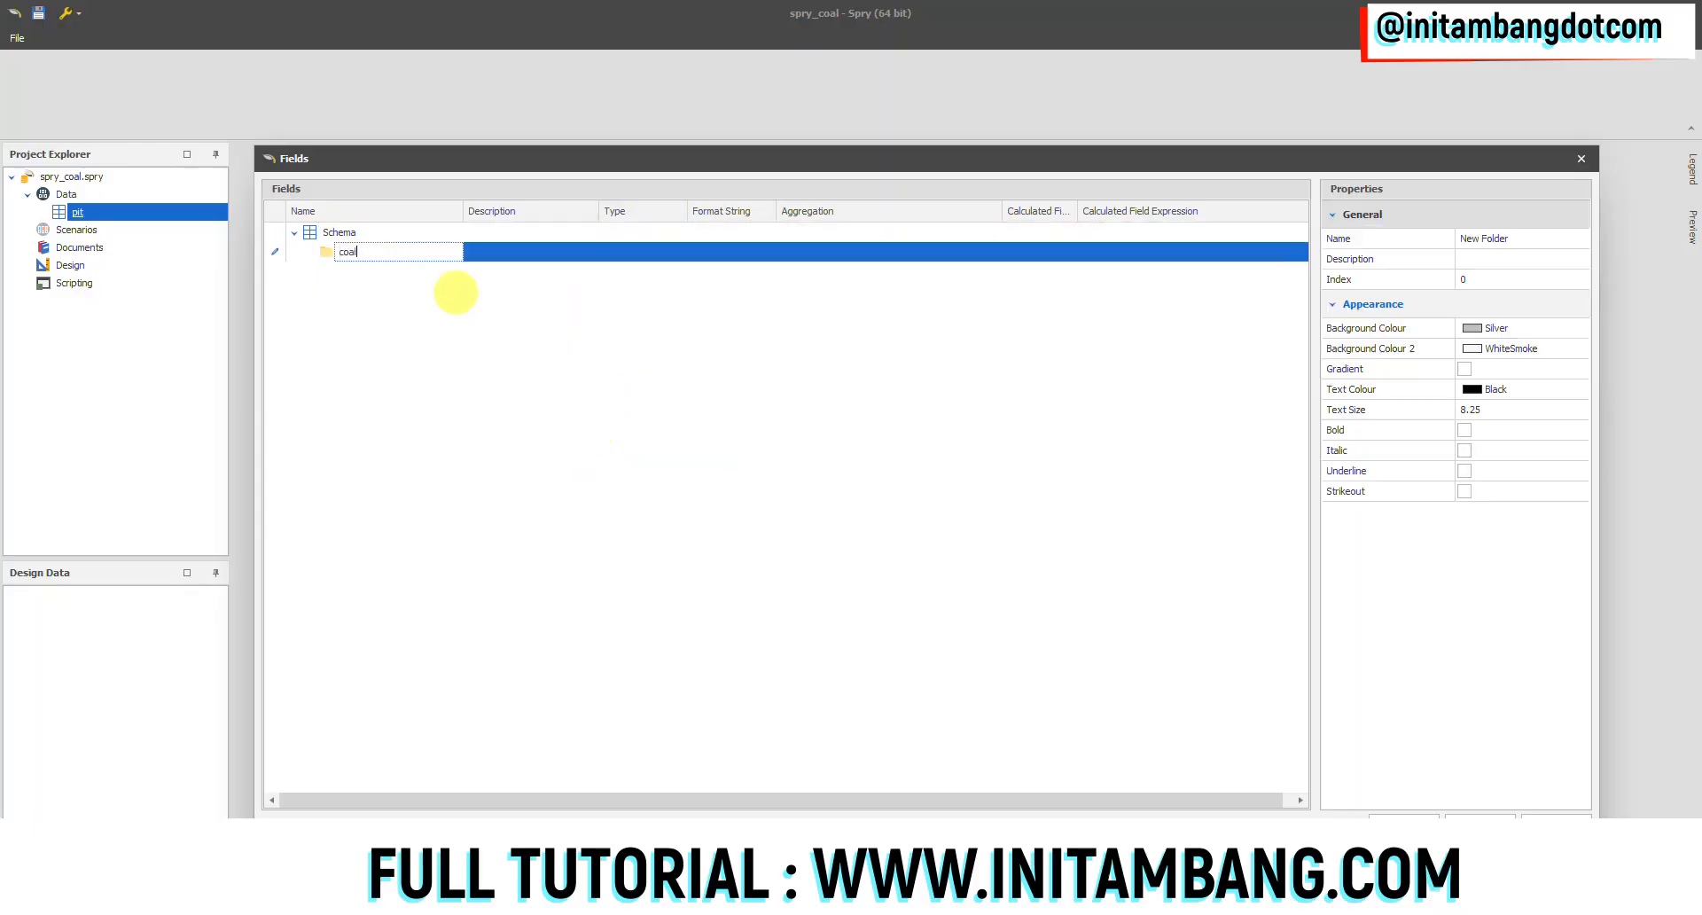
key(Return)
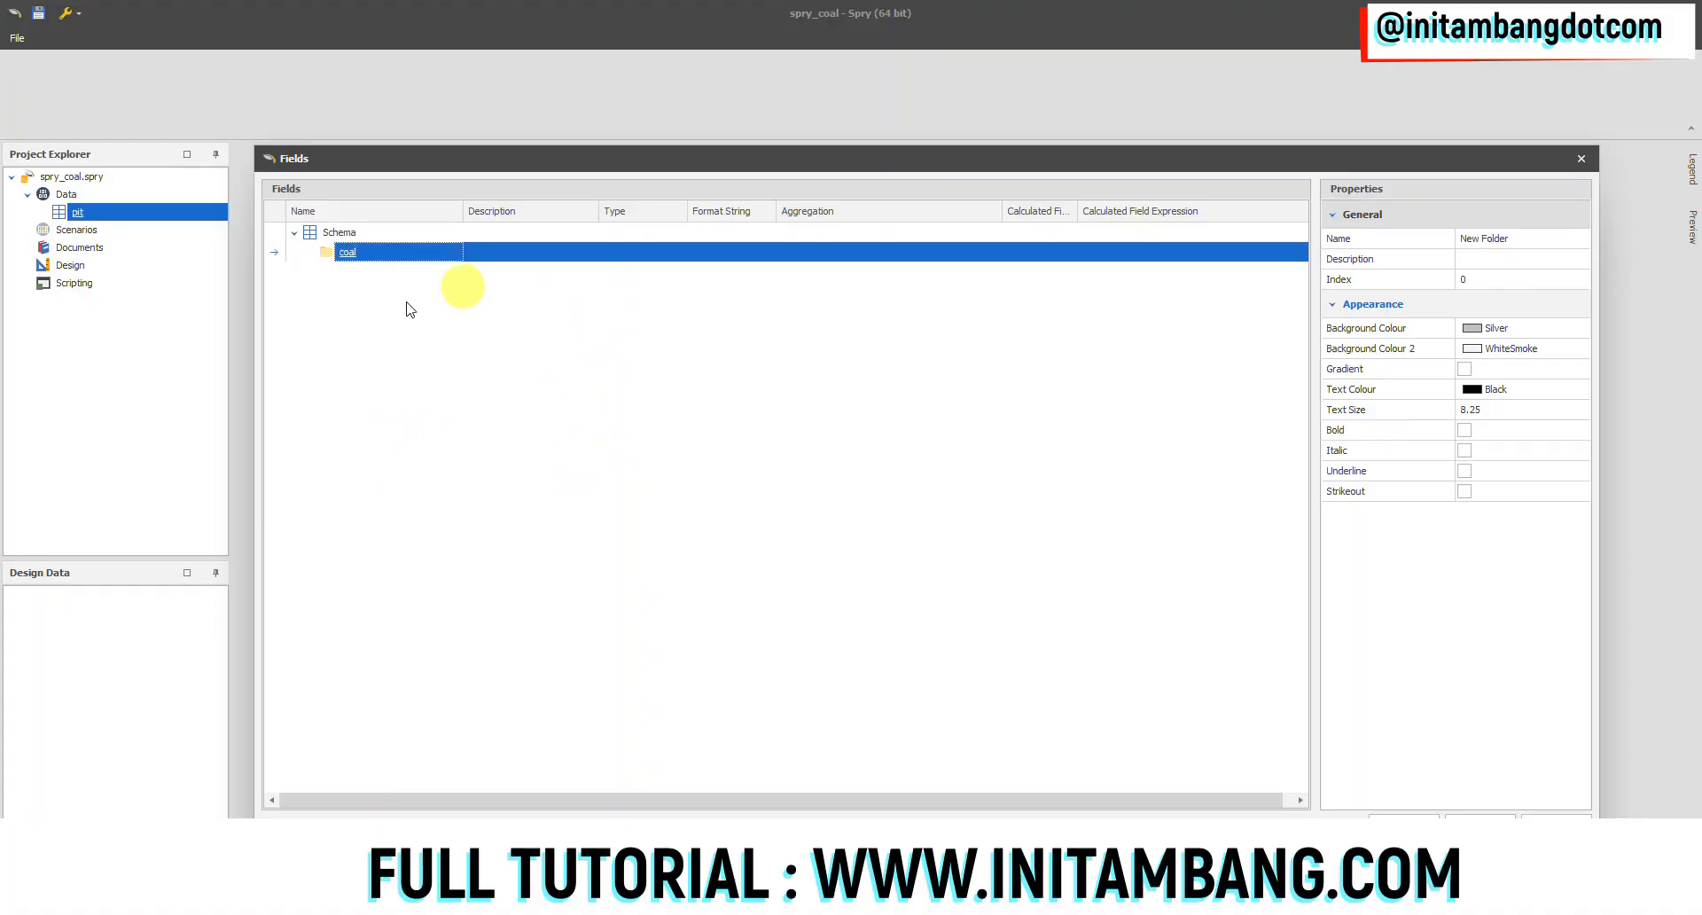
- Add a Numeric (Double Precision Float) field named mass to the coal folder
right_click(352, 258)
mouse_move(435, 272)
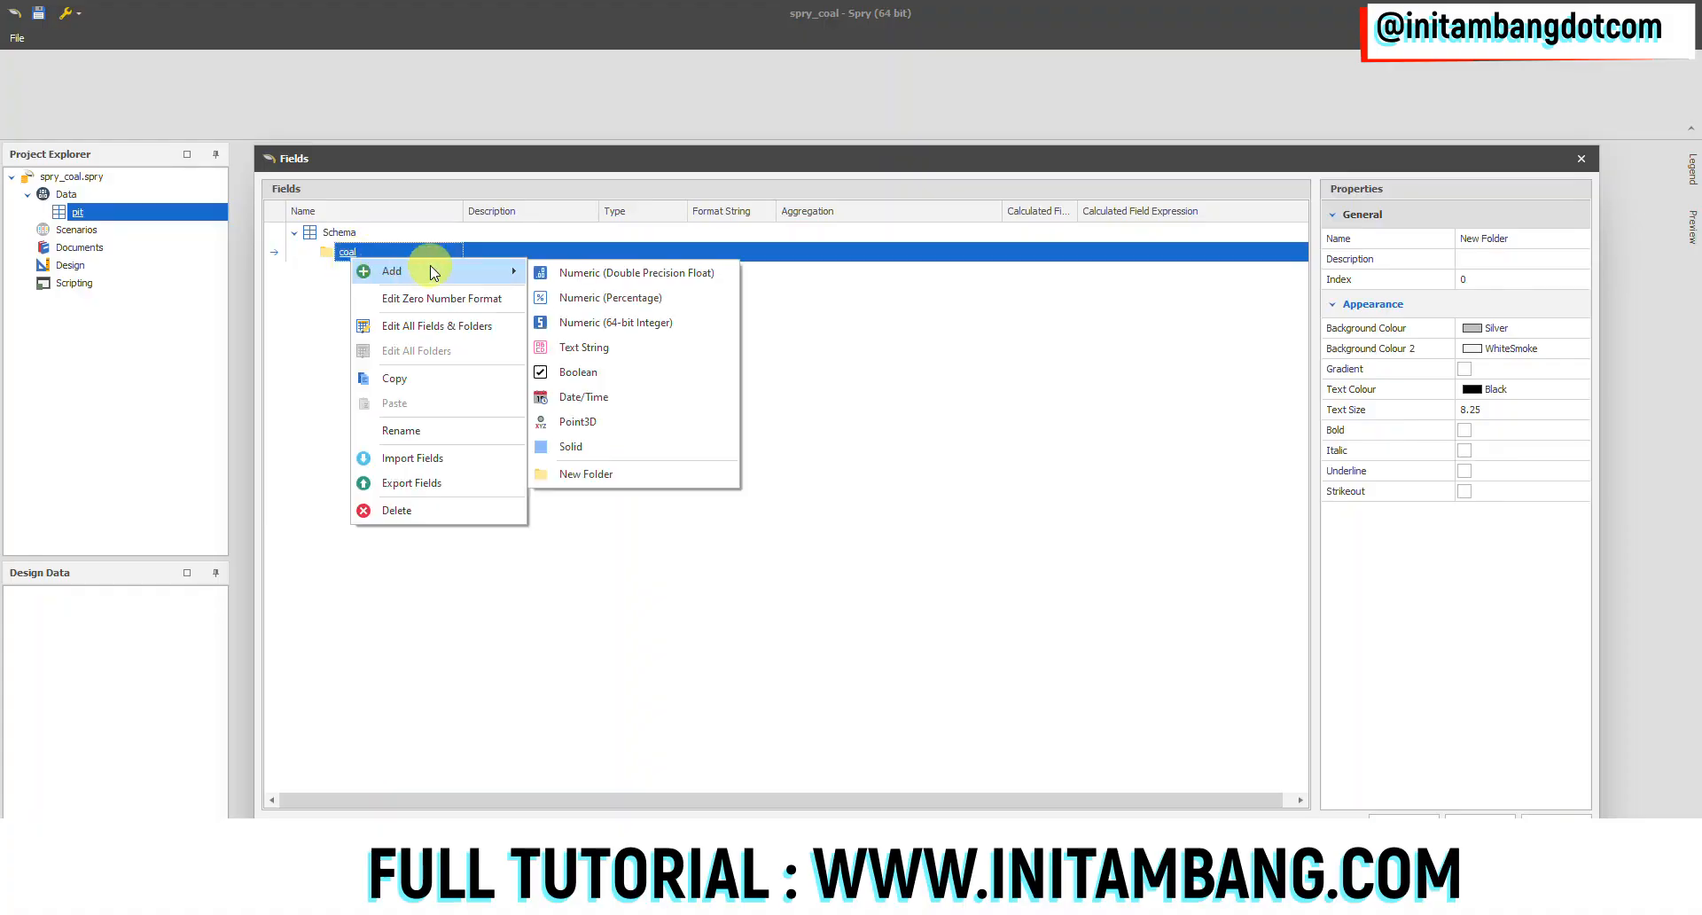
click(568, 275)
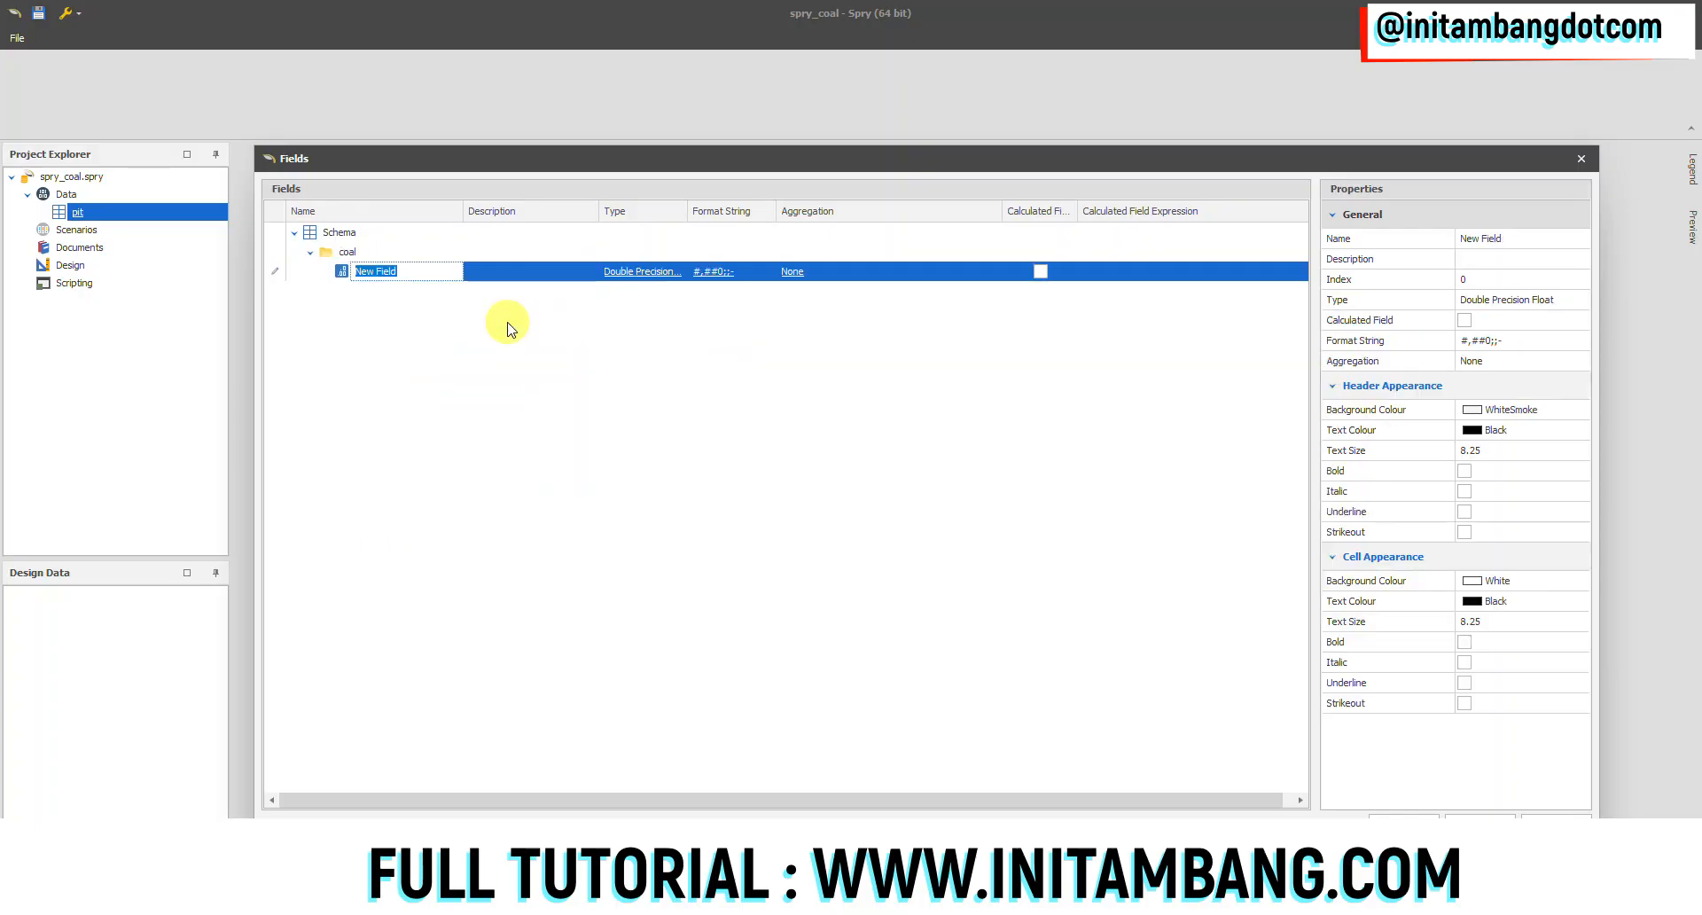
text(mass)
- Set the default aggregation of the coal mass field to Sum
click(816, 268)
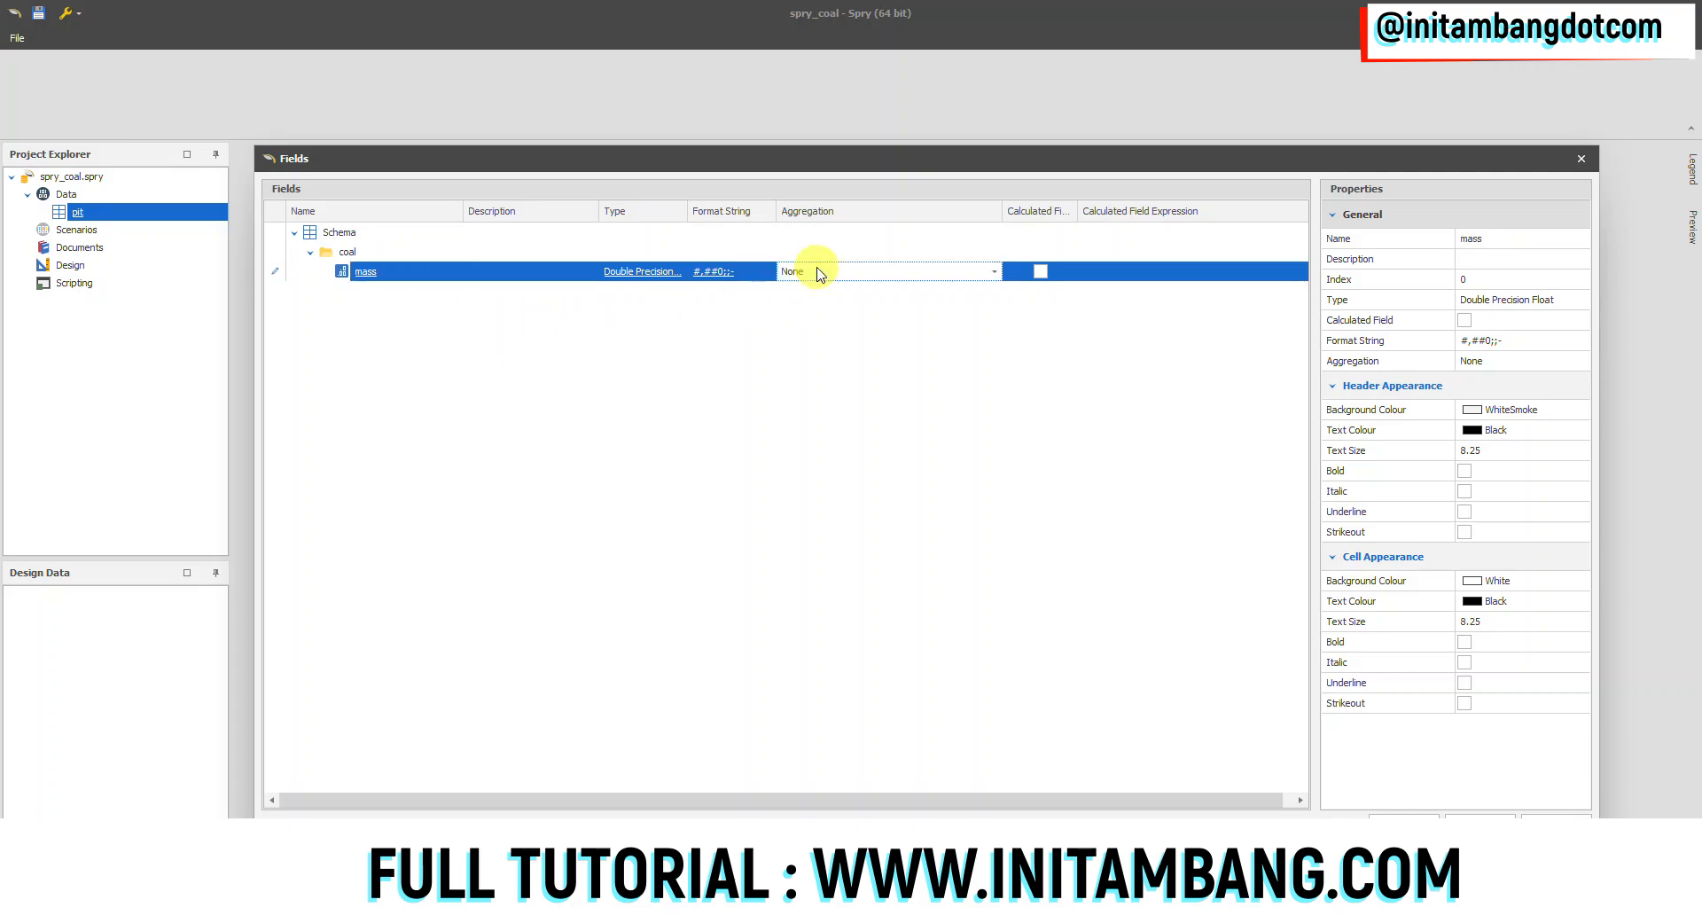
click(809, 270)
click(877, 322)
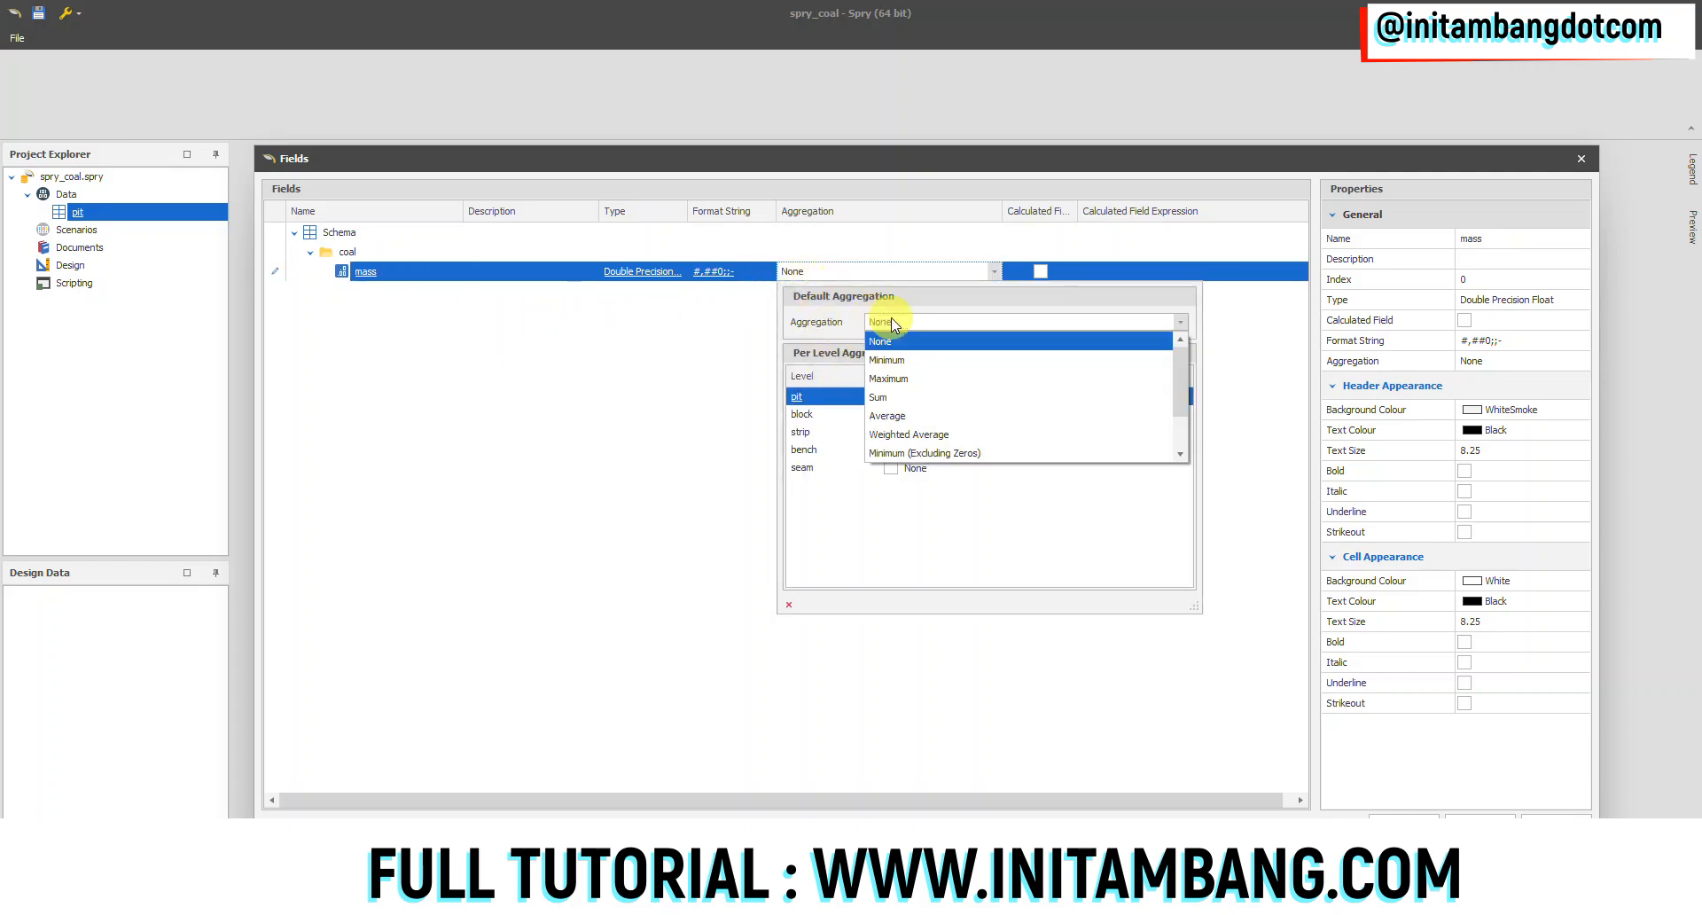
click(891, 390)
click(911, 324)
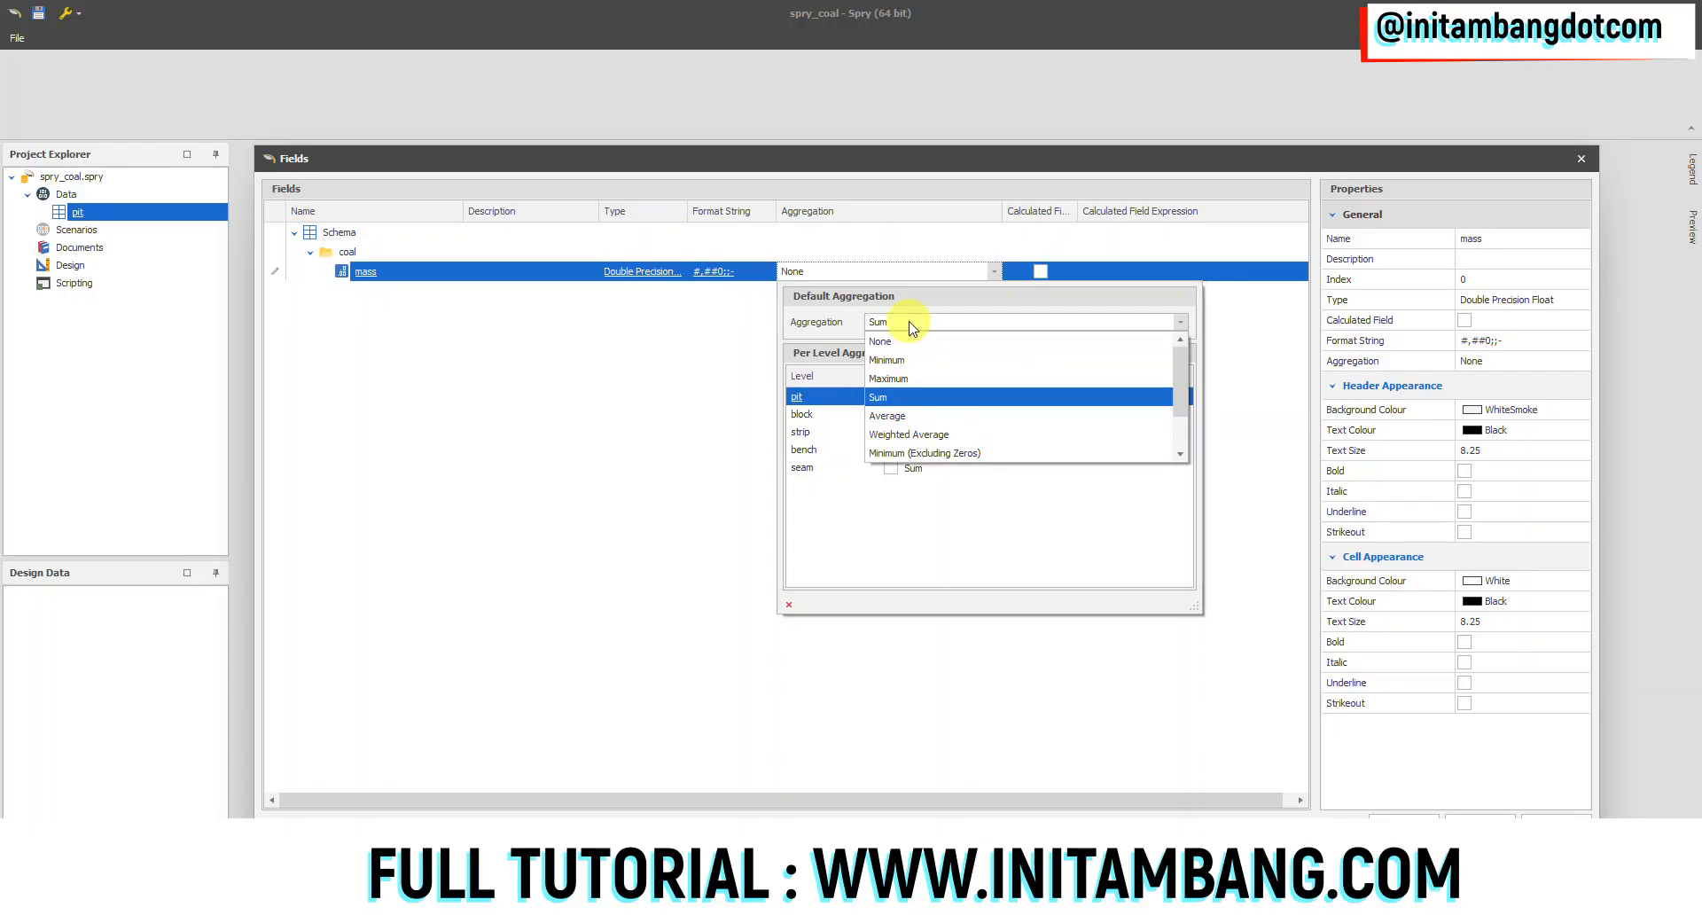
click(902, 397)
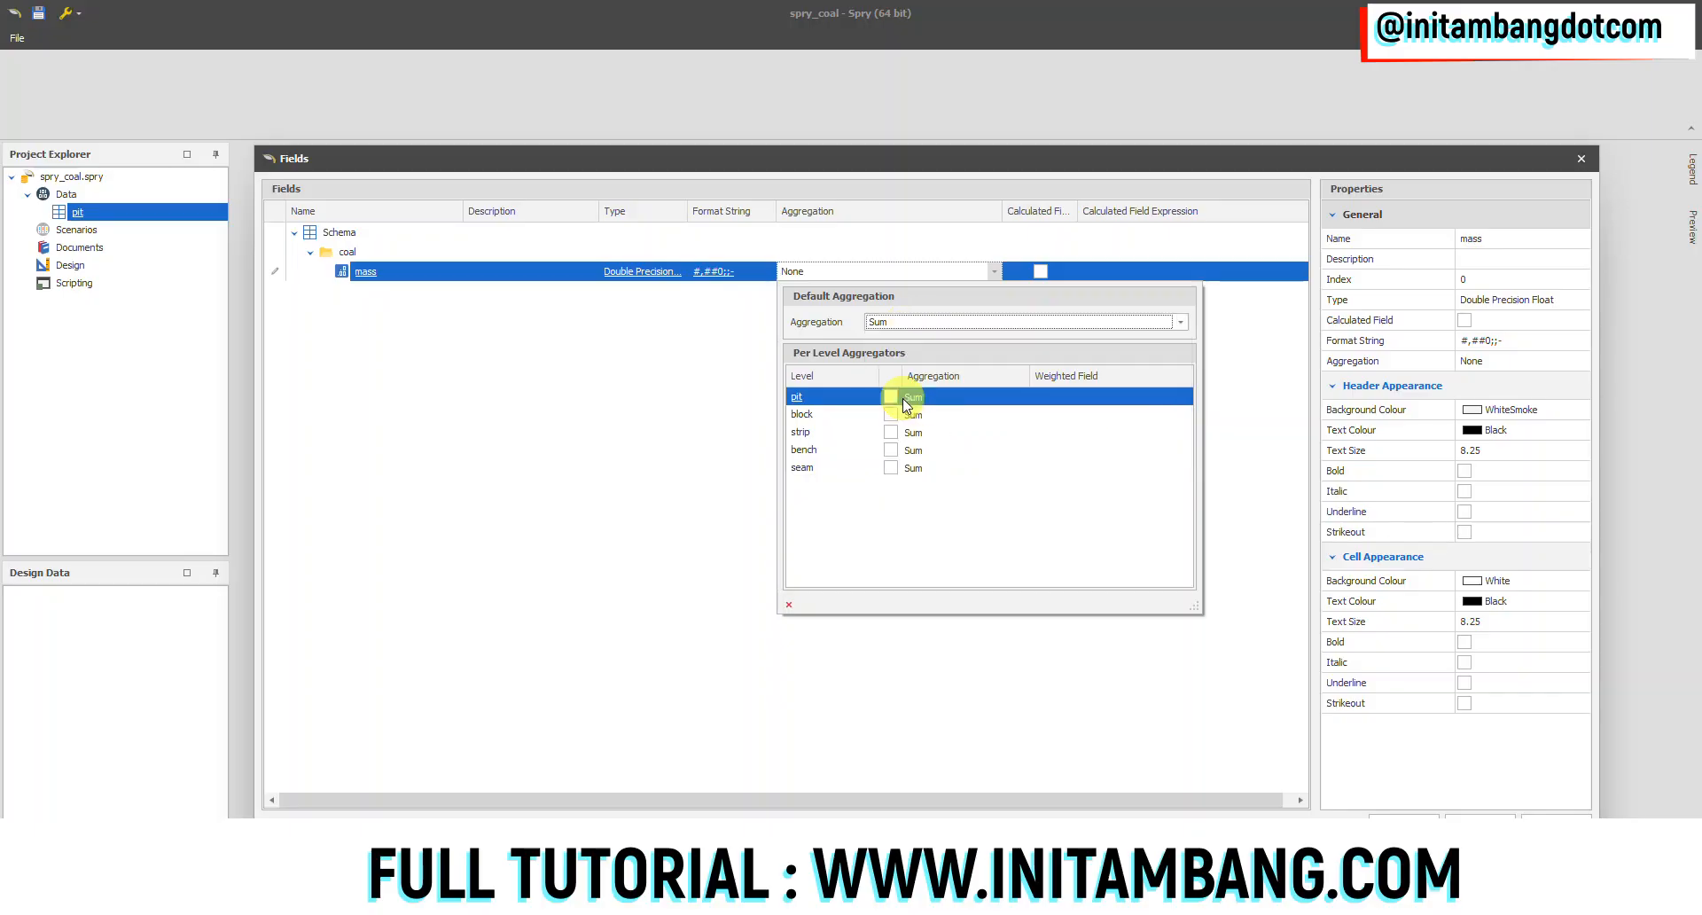
click(604, 381)
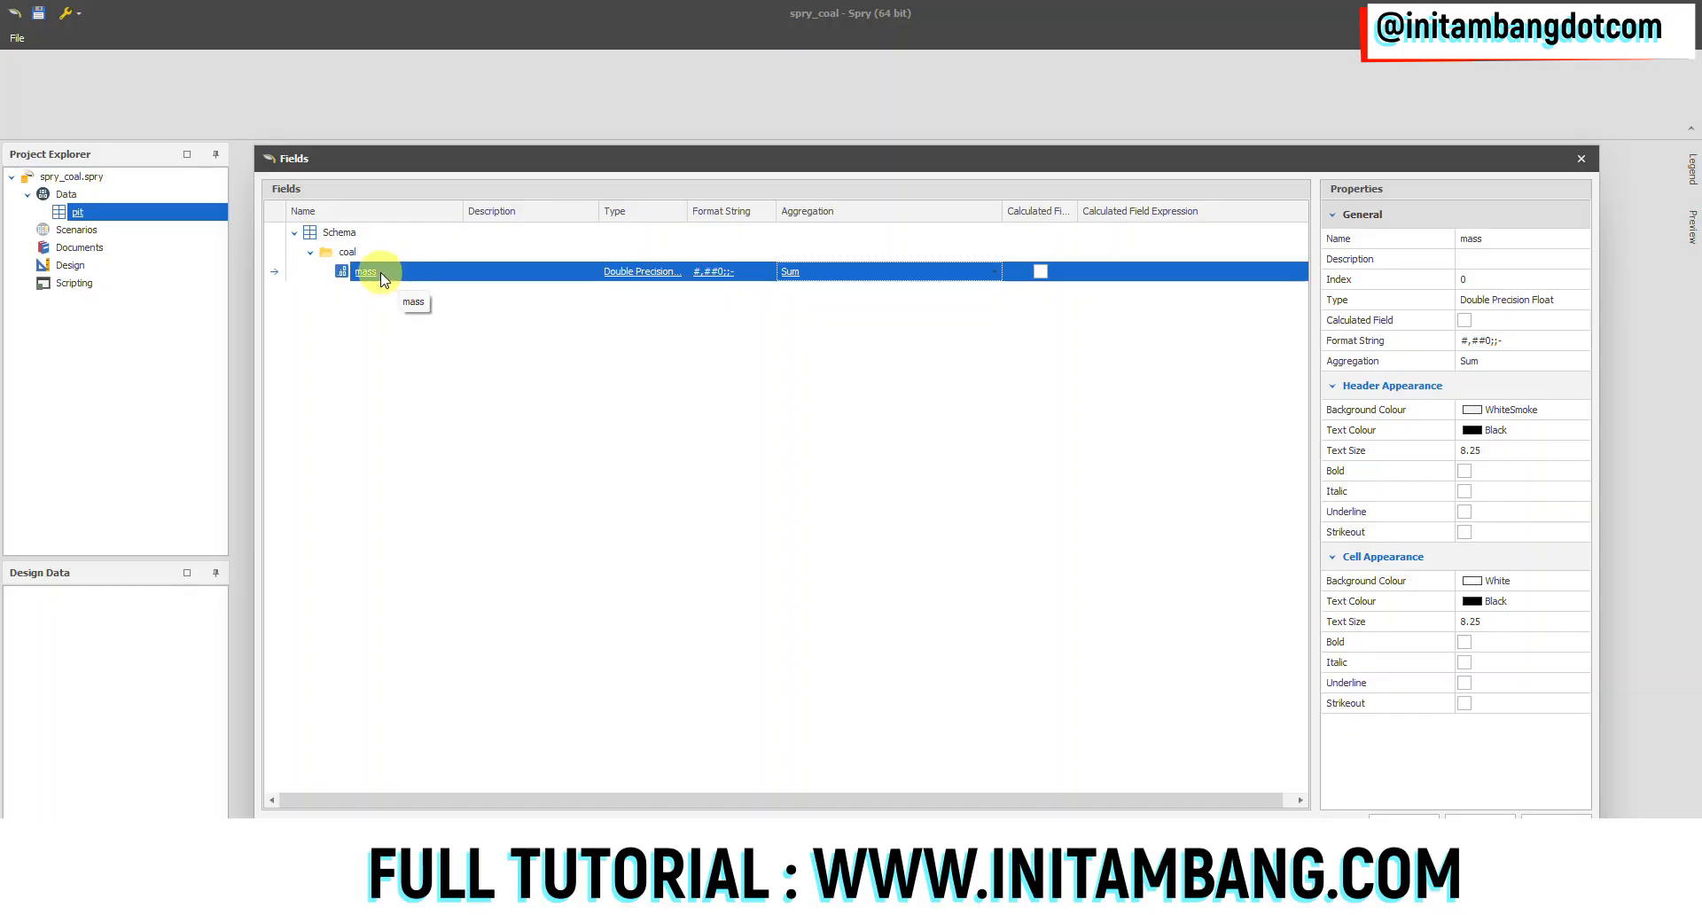
- Add a Point3D field named centroid roof to the coal folder
right_click(355, 254)
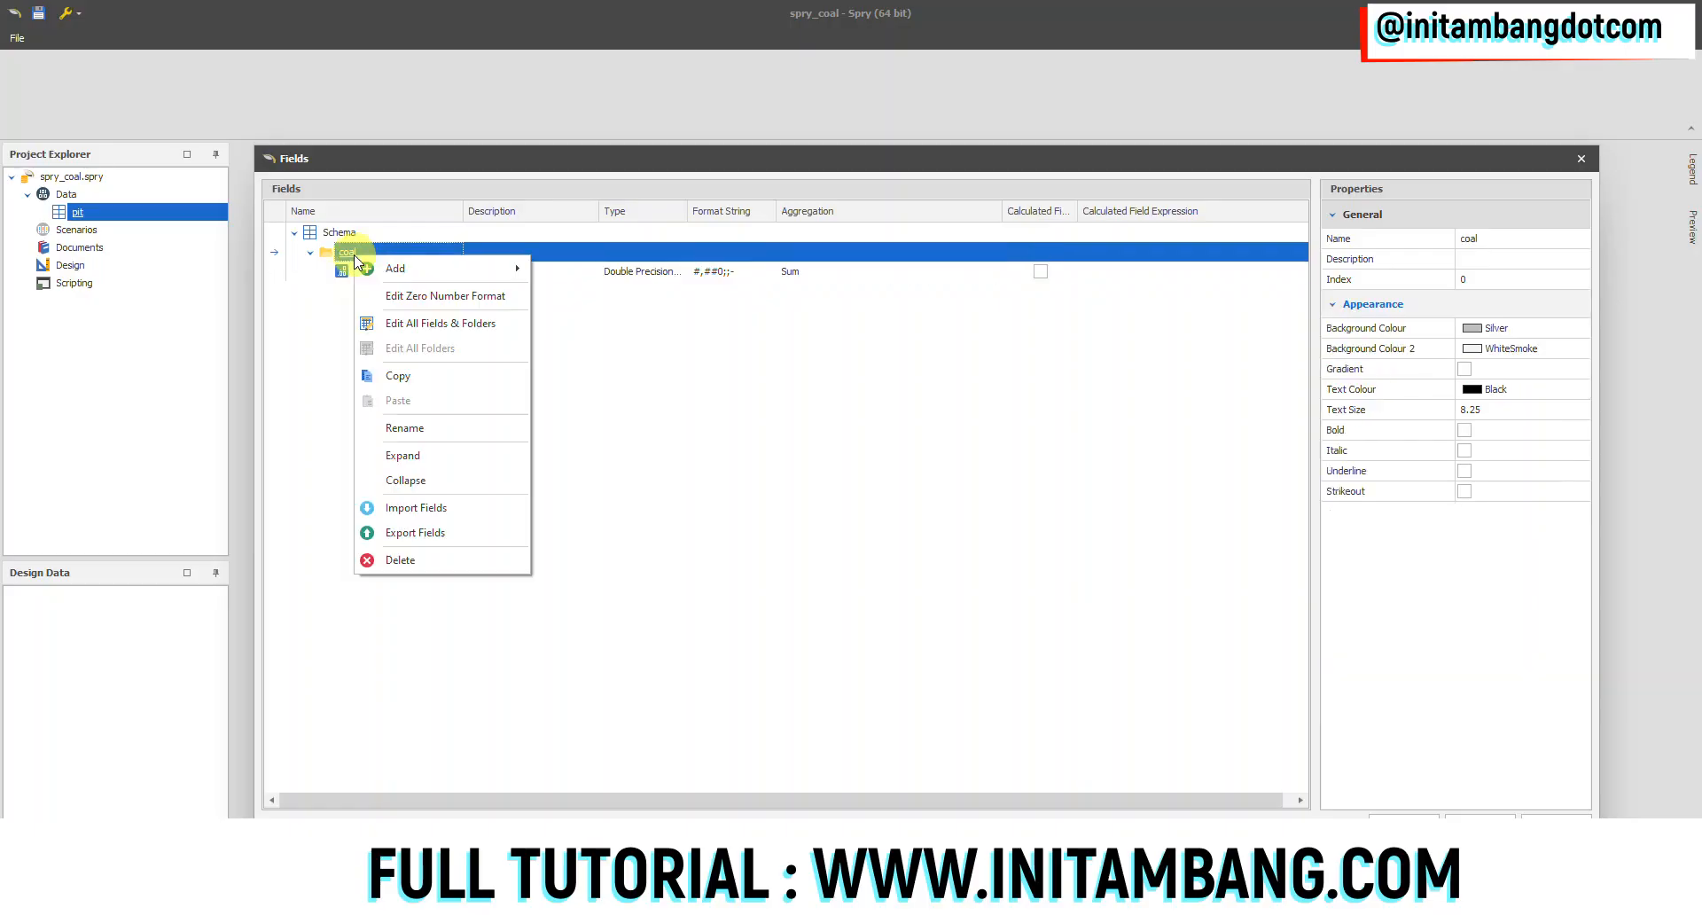
mouse_move(430, 268)
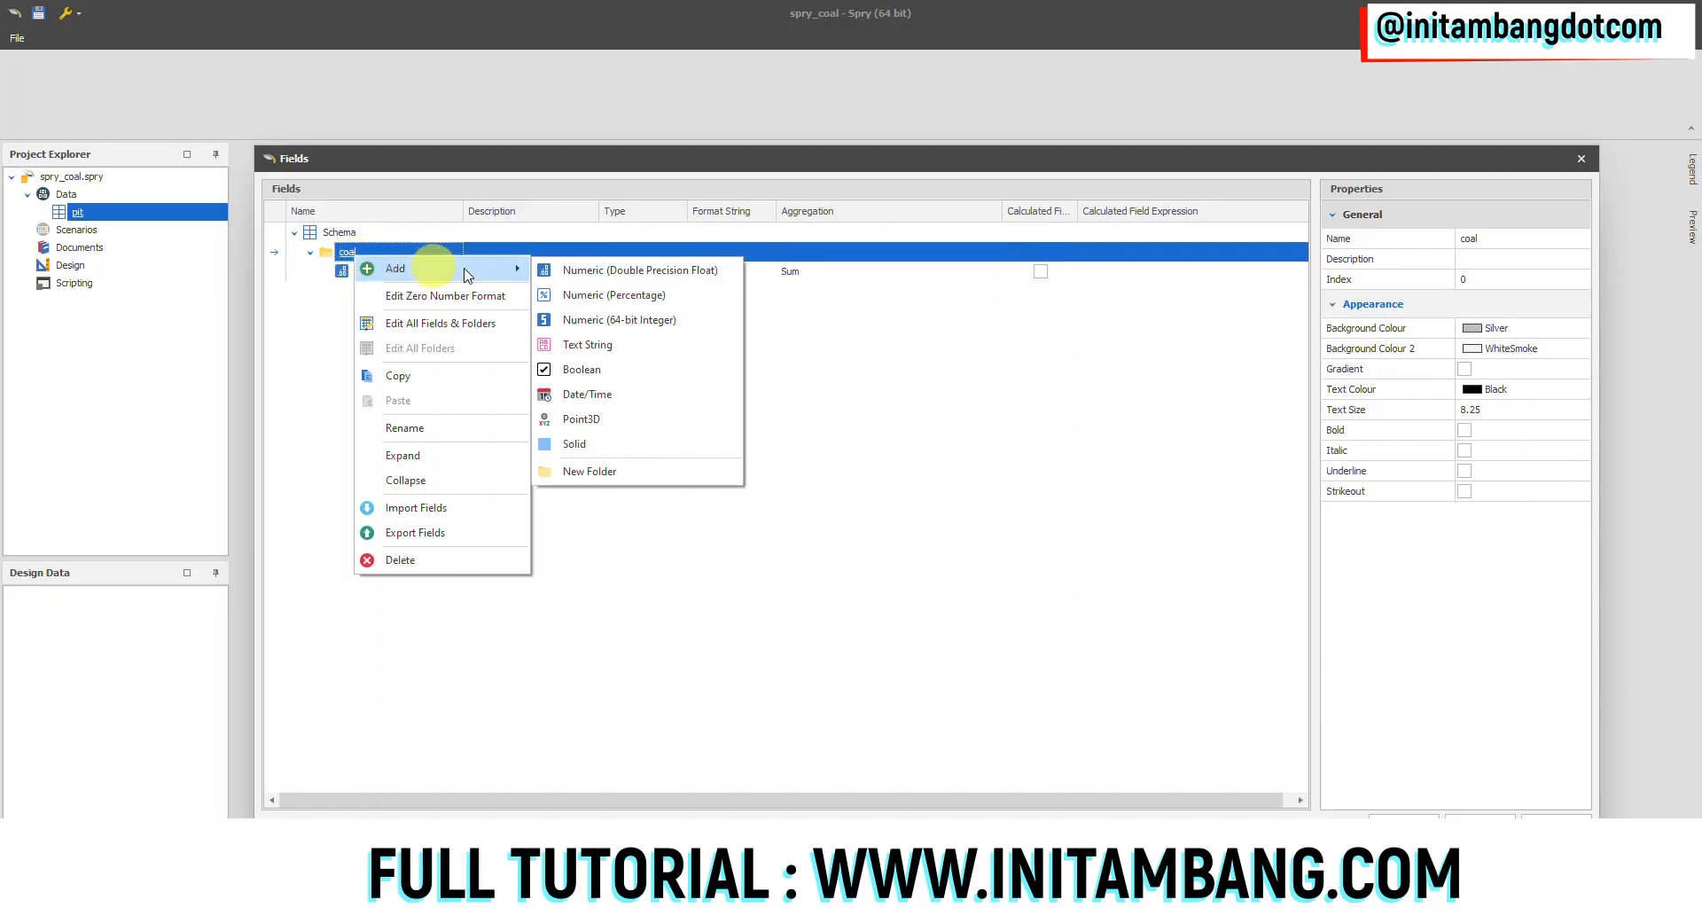
click(597, 427)
text(cntroid)
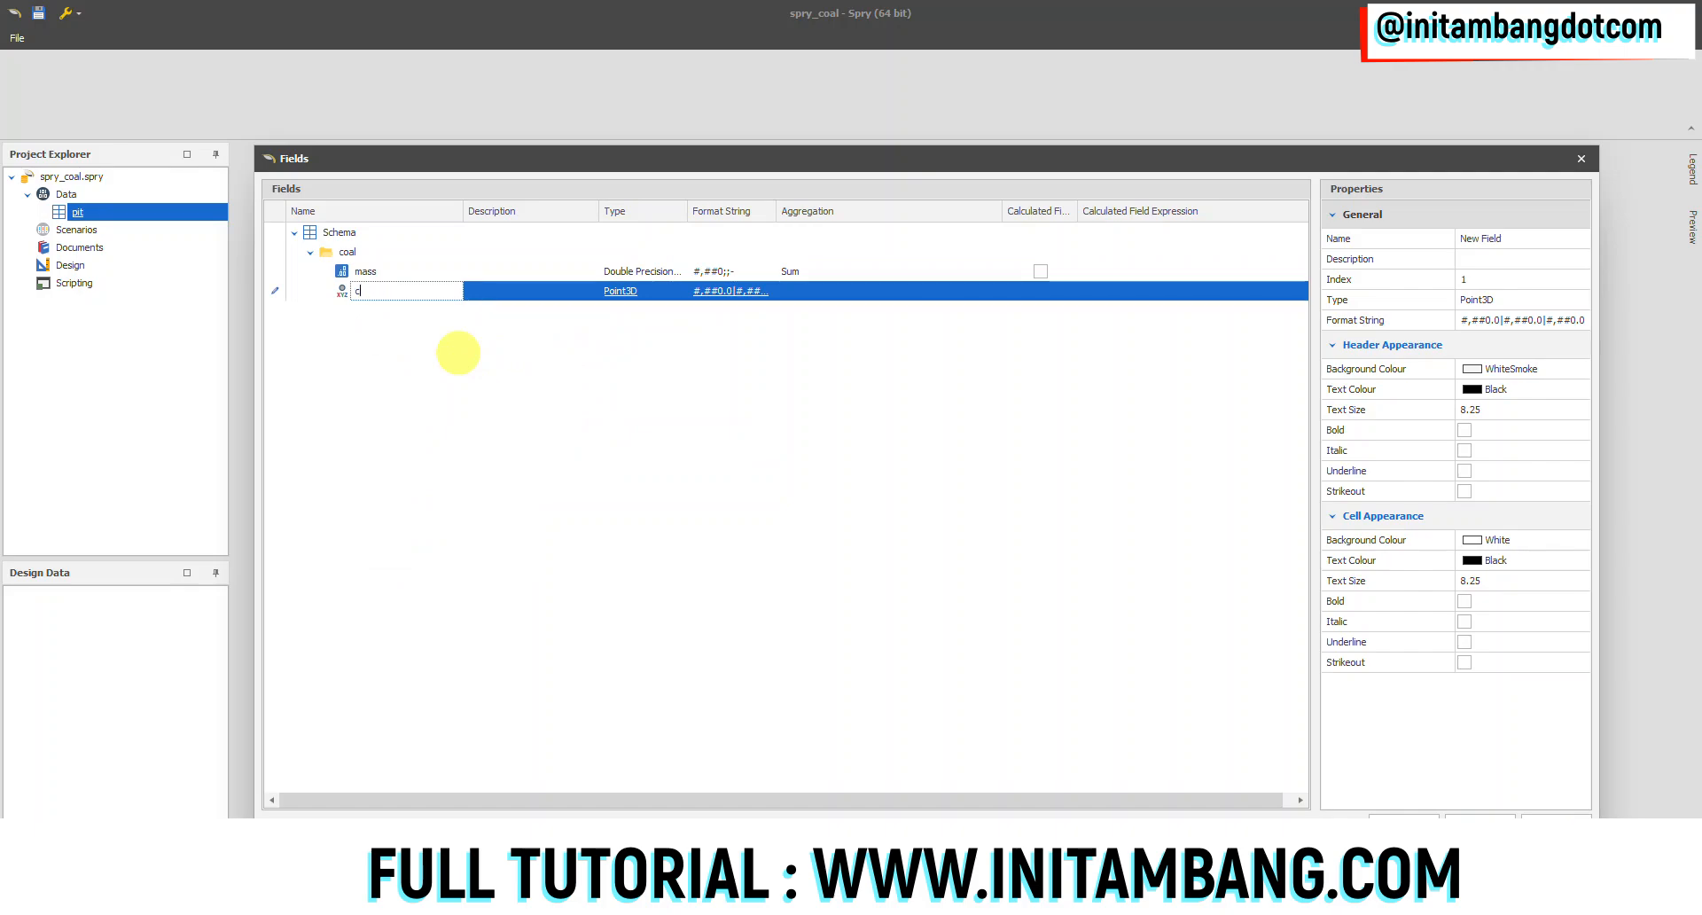
text(troid roof)
key(Return)
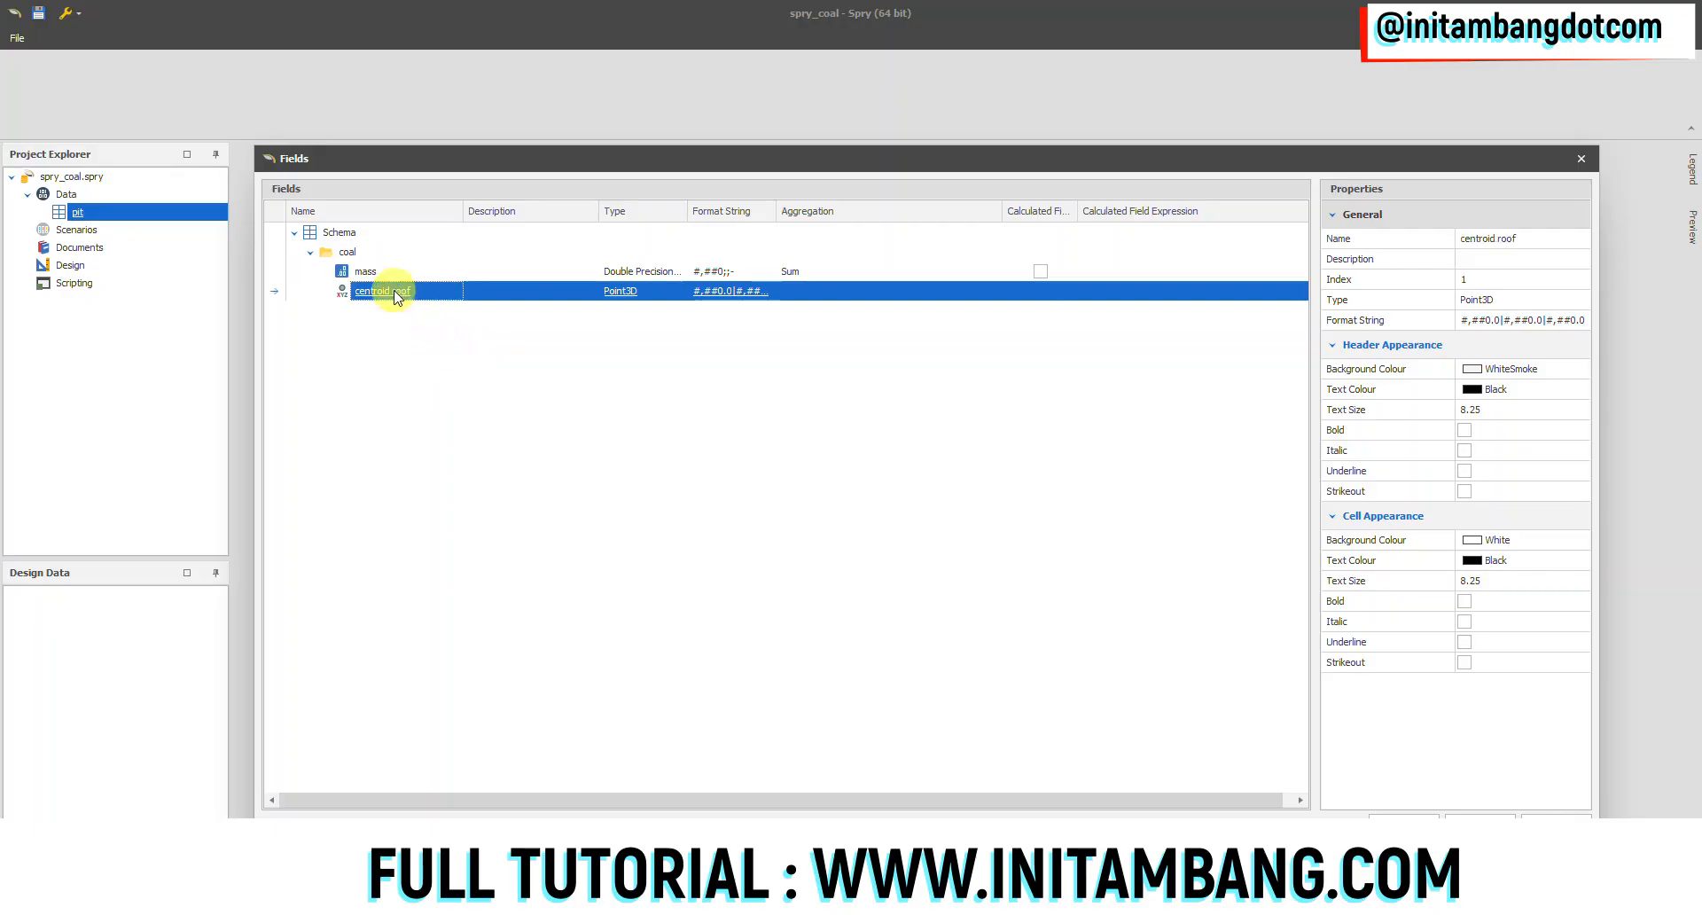
- Duplicate the centroid roof field twice within the coal folder
right_click(395, 296)
click(427, 309)
right_click(410, 312)
click(427, 324)
- Rename the two copied centroid fields as centroid centre and centroid floor
click(1561, 238)
drag(1561, 238, 1504, 239)
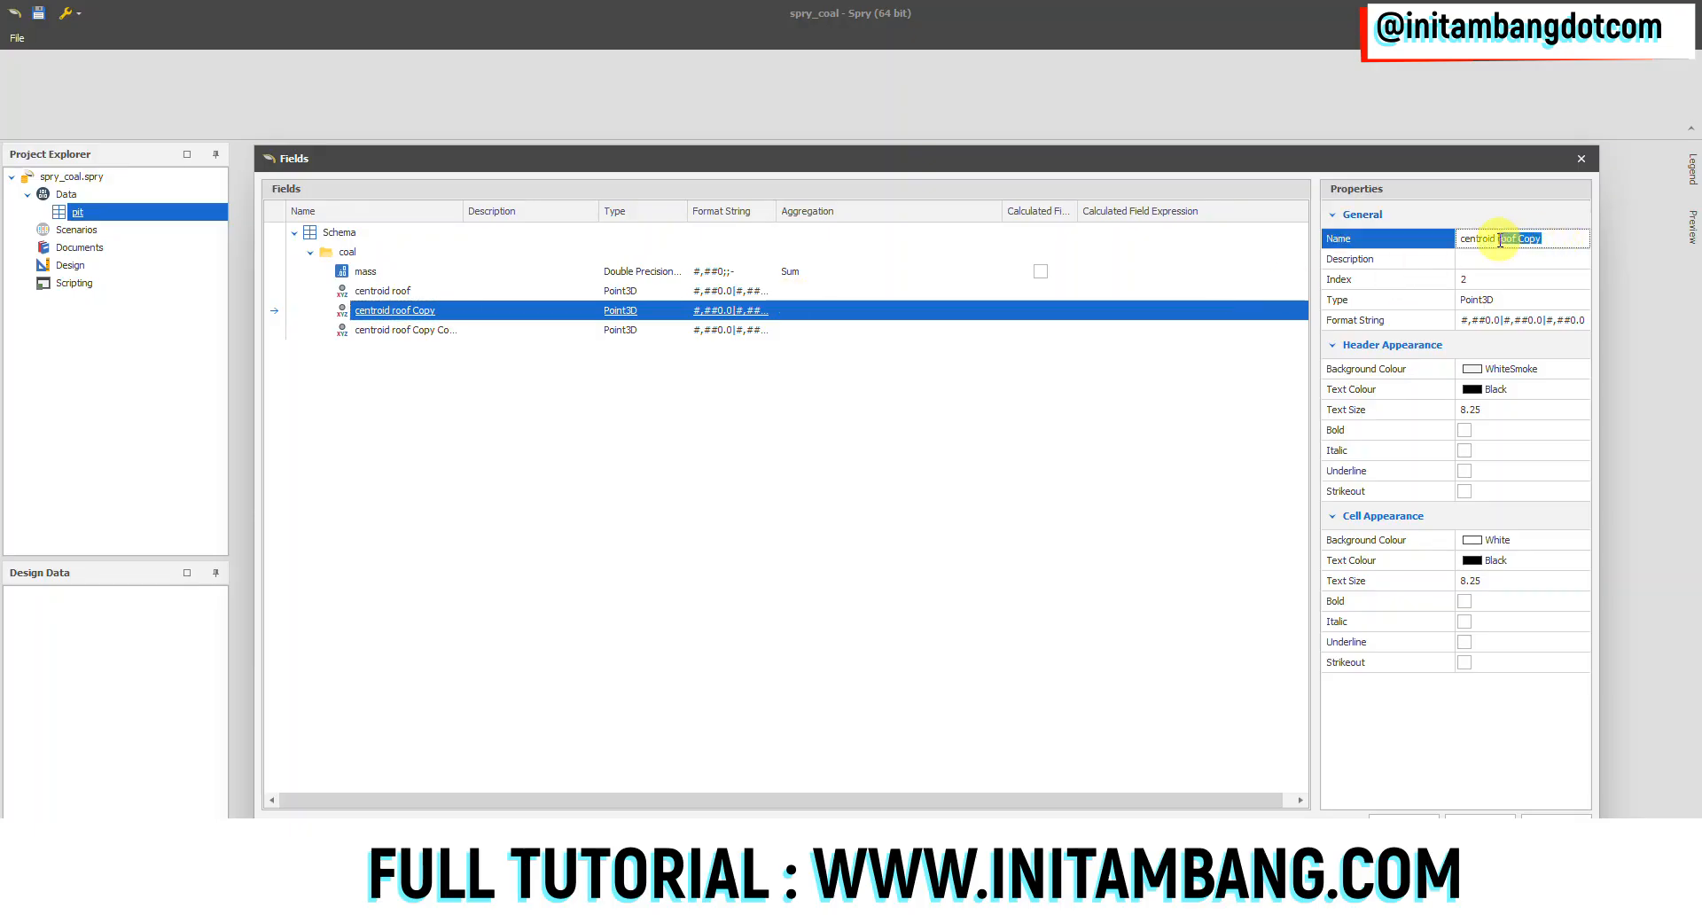
text(centre)
key(Return)
click(448, 330)
drag(1567, 238, 1504, 241)
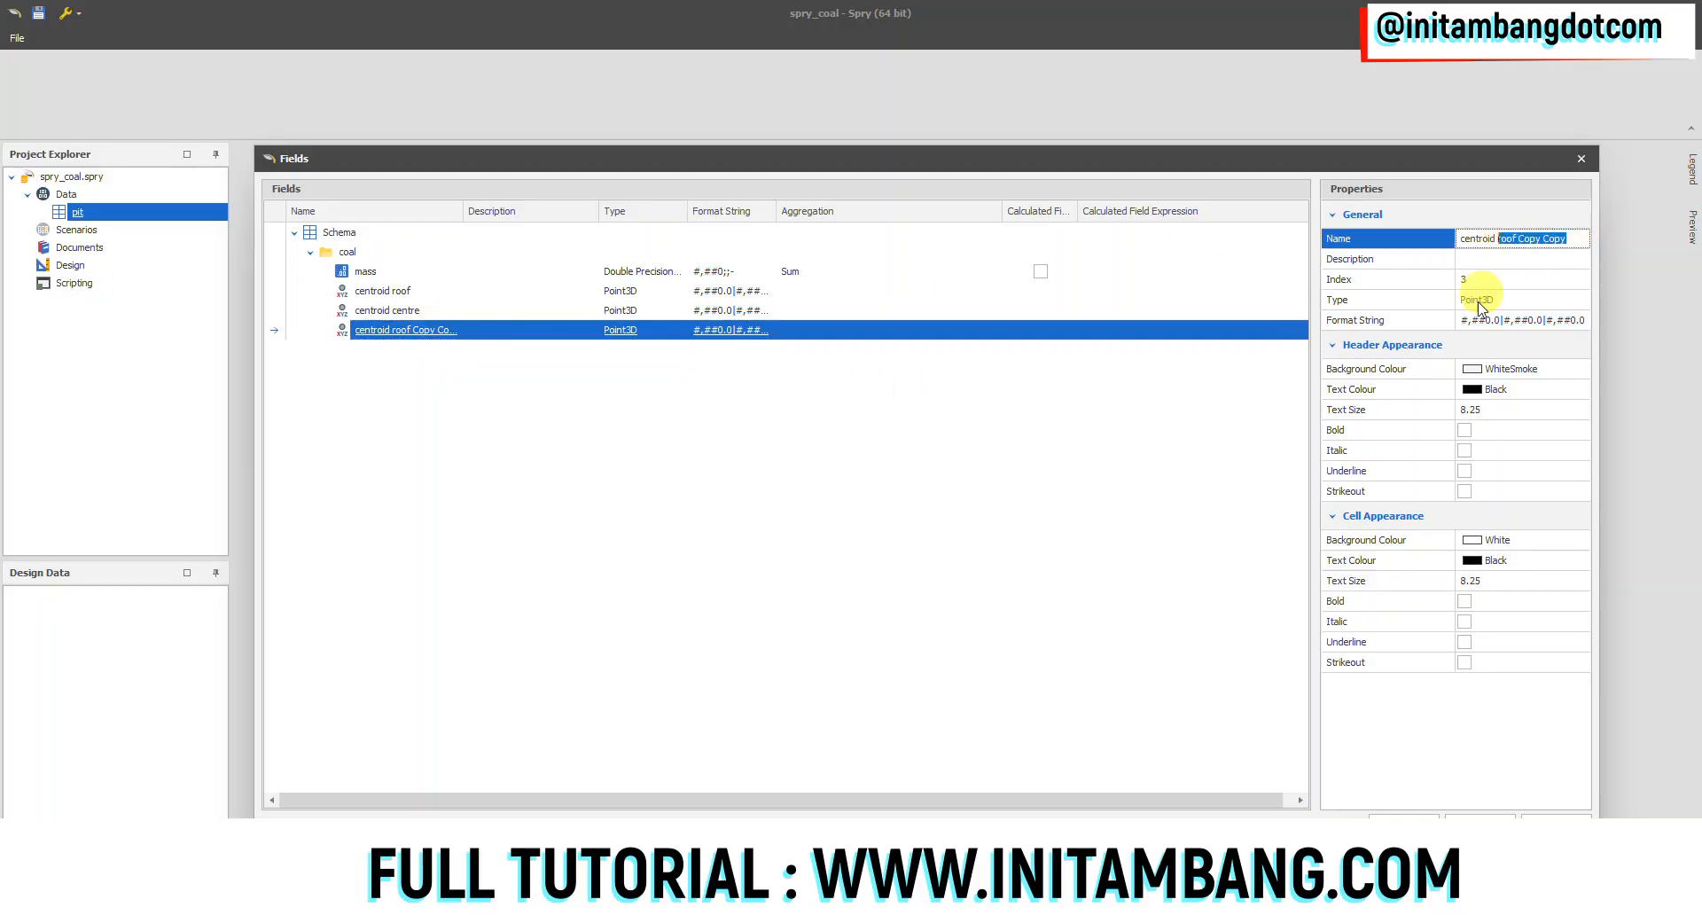
text(floor)
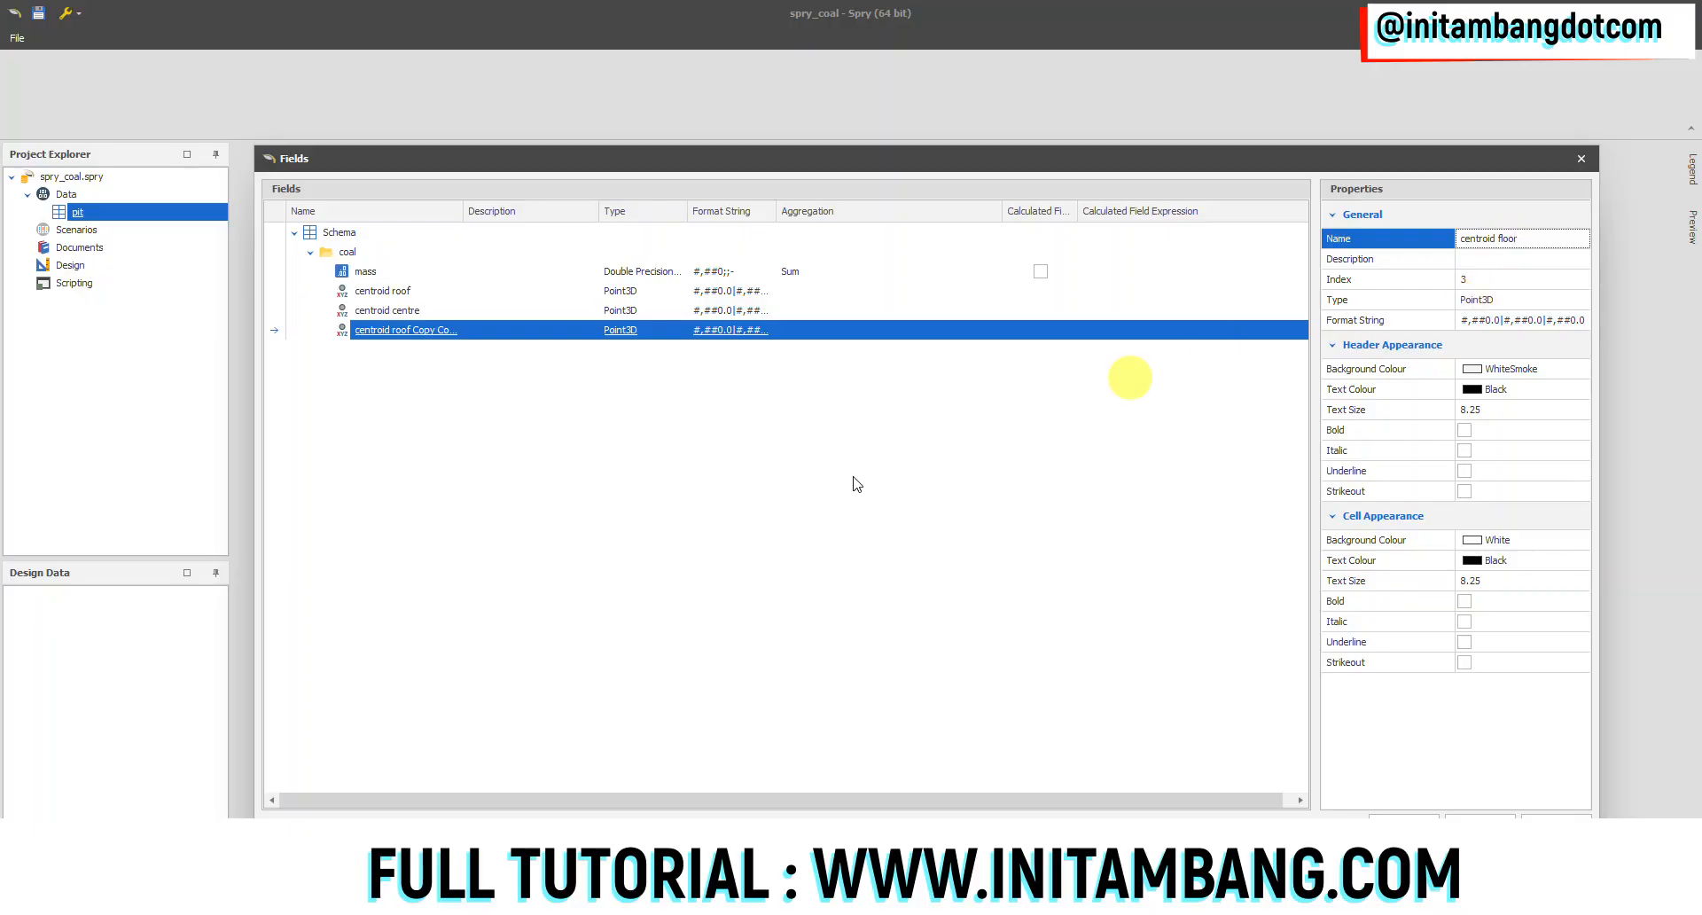
key(Return)
- Add a Solid field named solid to the coal folder
click(355, 255)
right_click(355, 255)
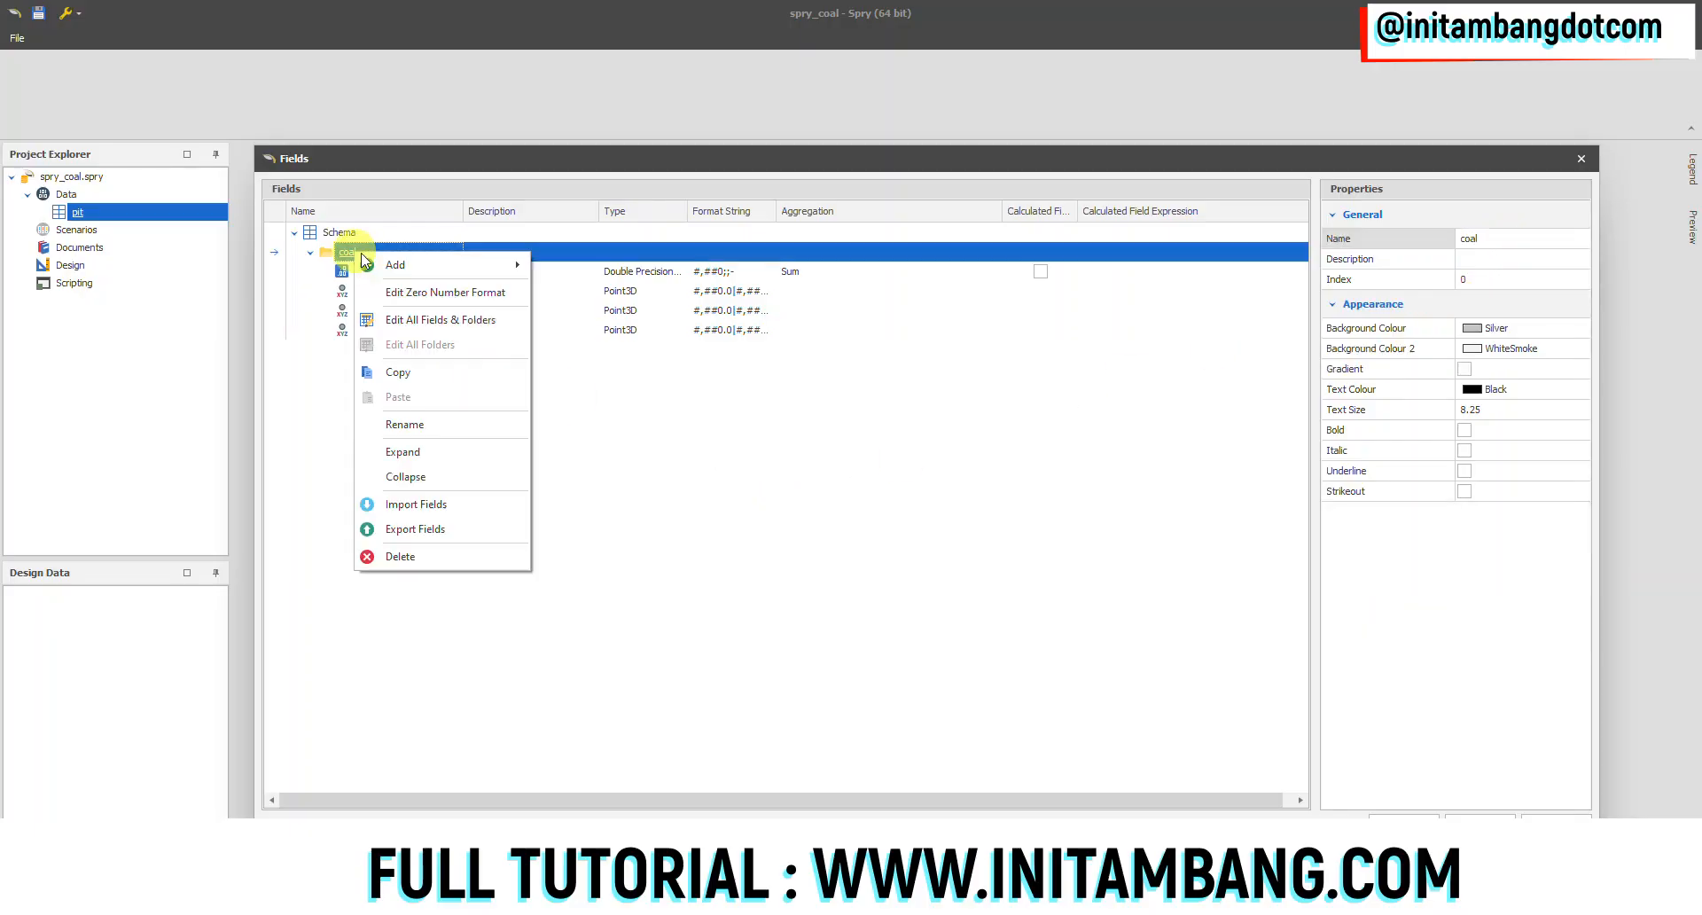
mouse_move(479, 264)
click(596, 438)
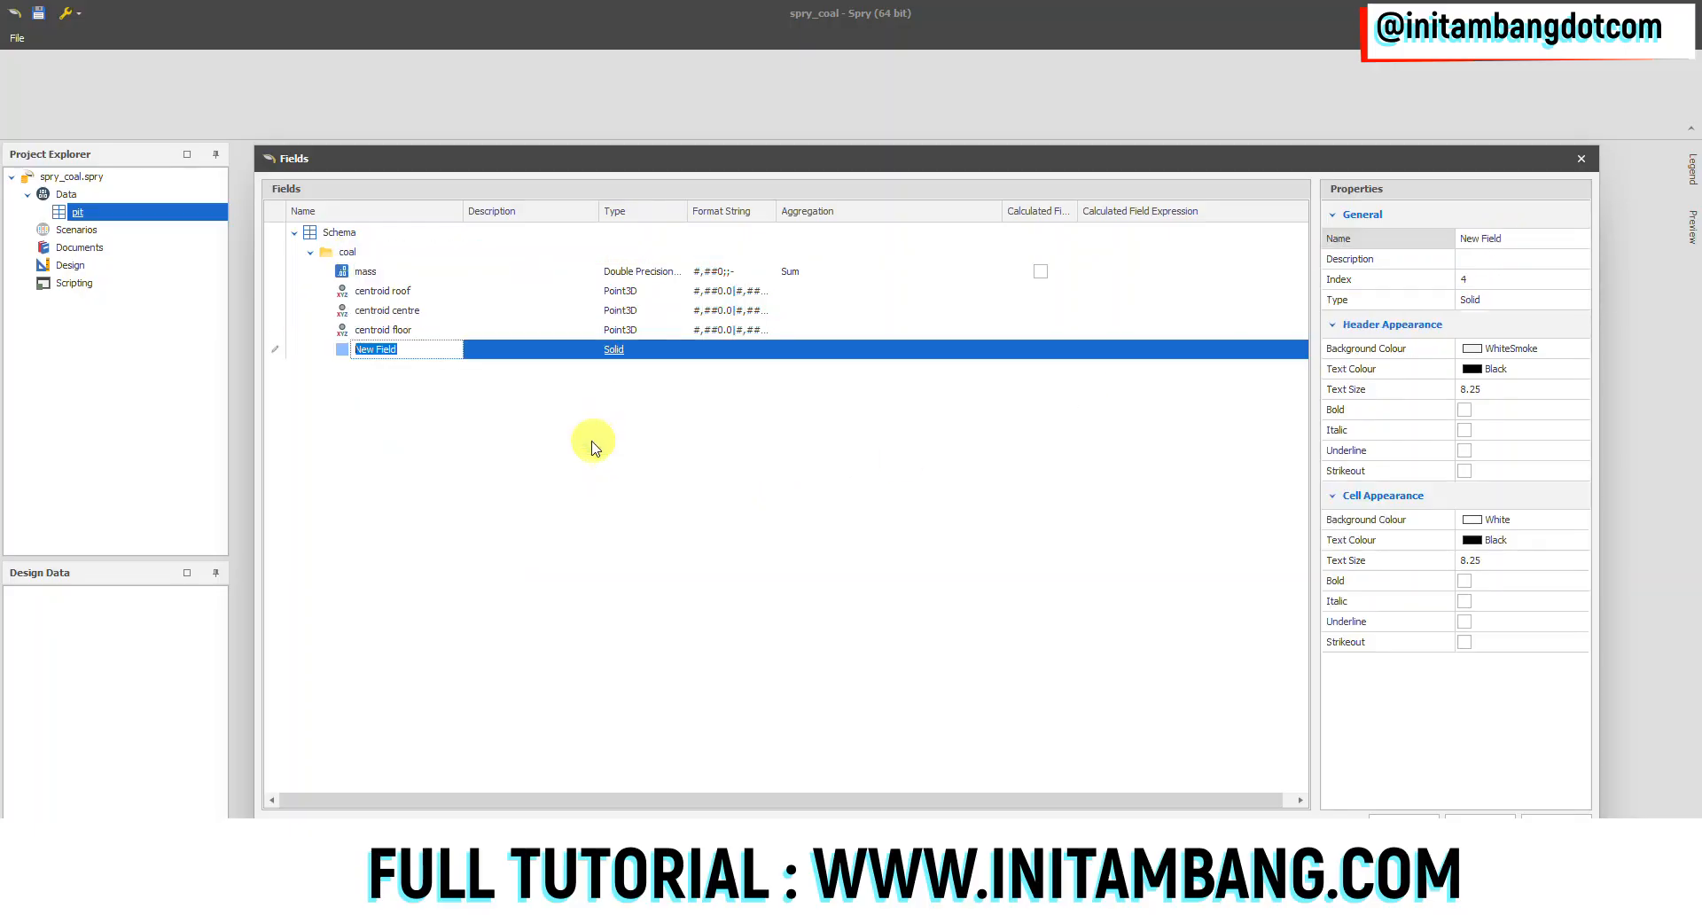
text(solid)
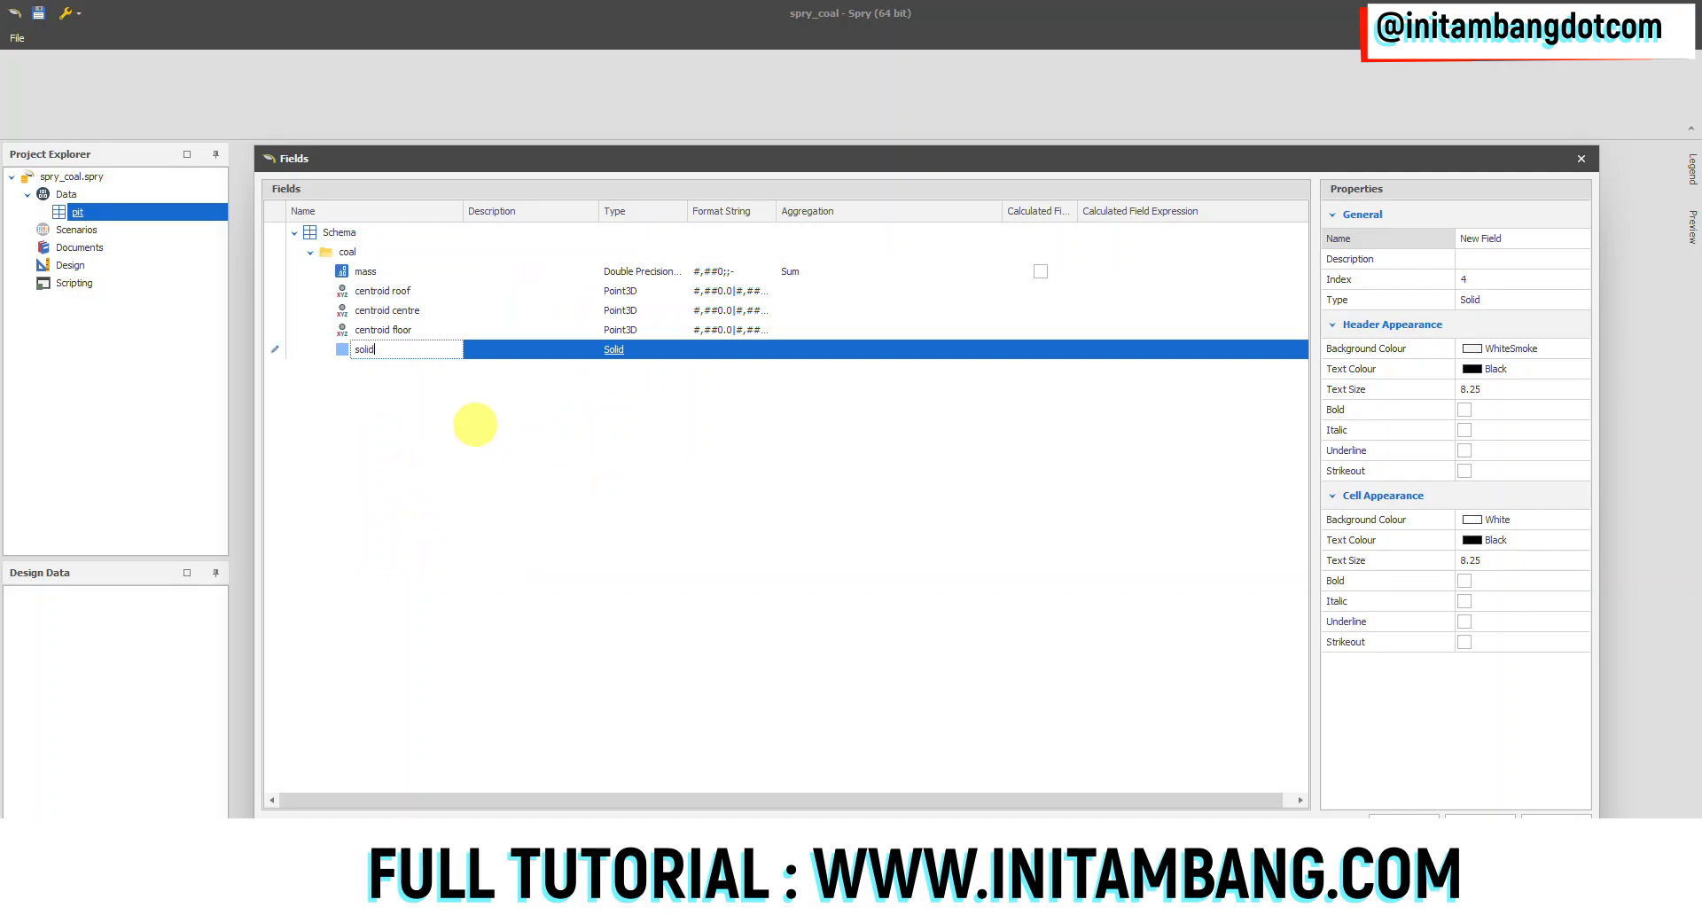
key(Return)
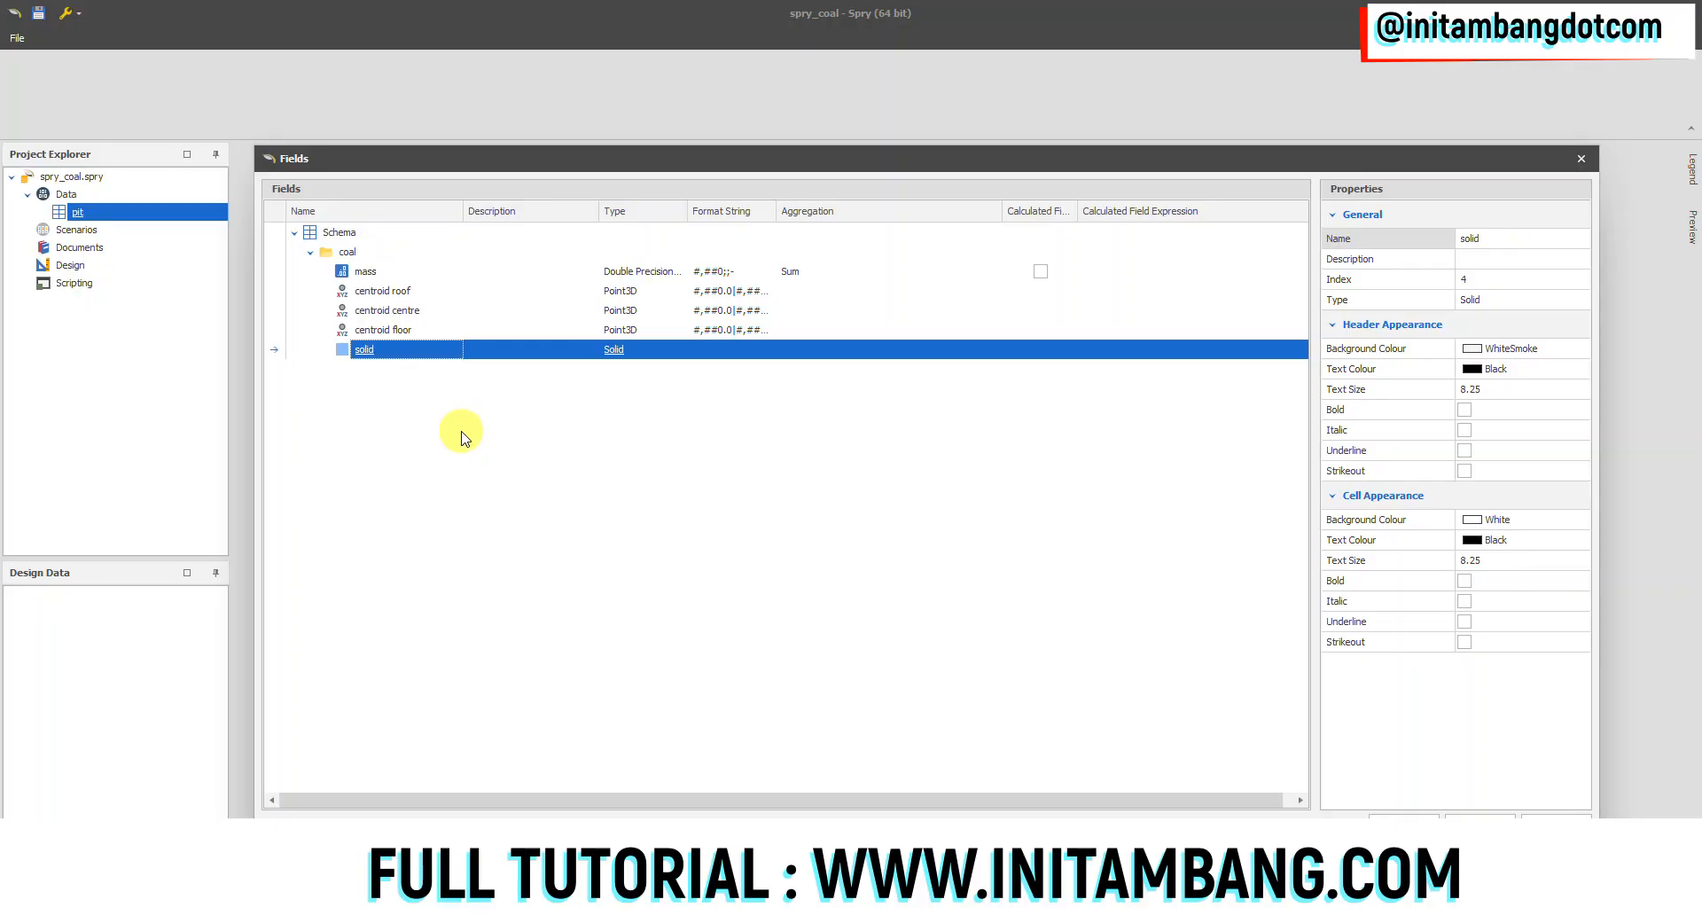
- Copy the coal folder with its fields and paste it under Schema
click(370, 277)
click(371, 349)
click(350, 257)
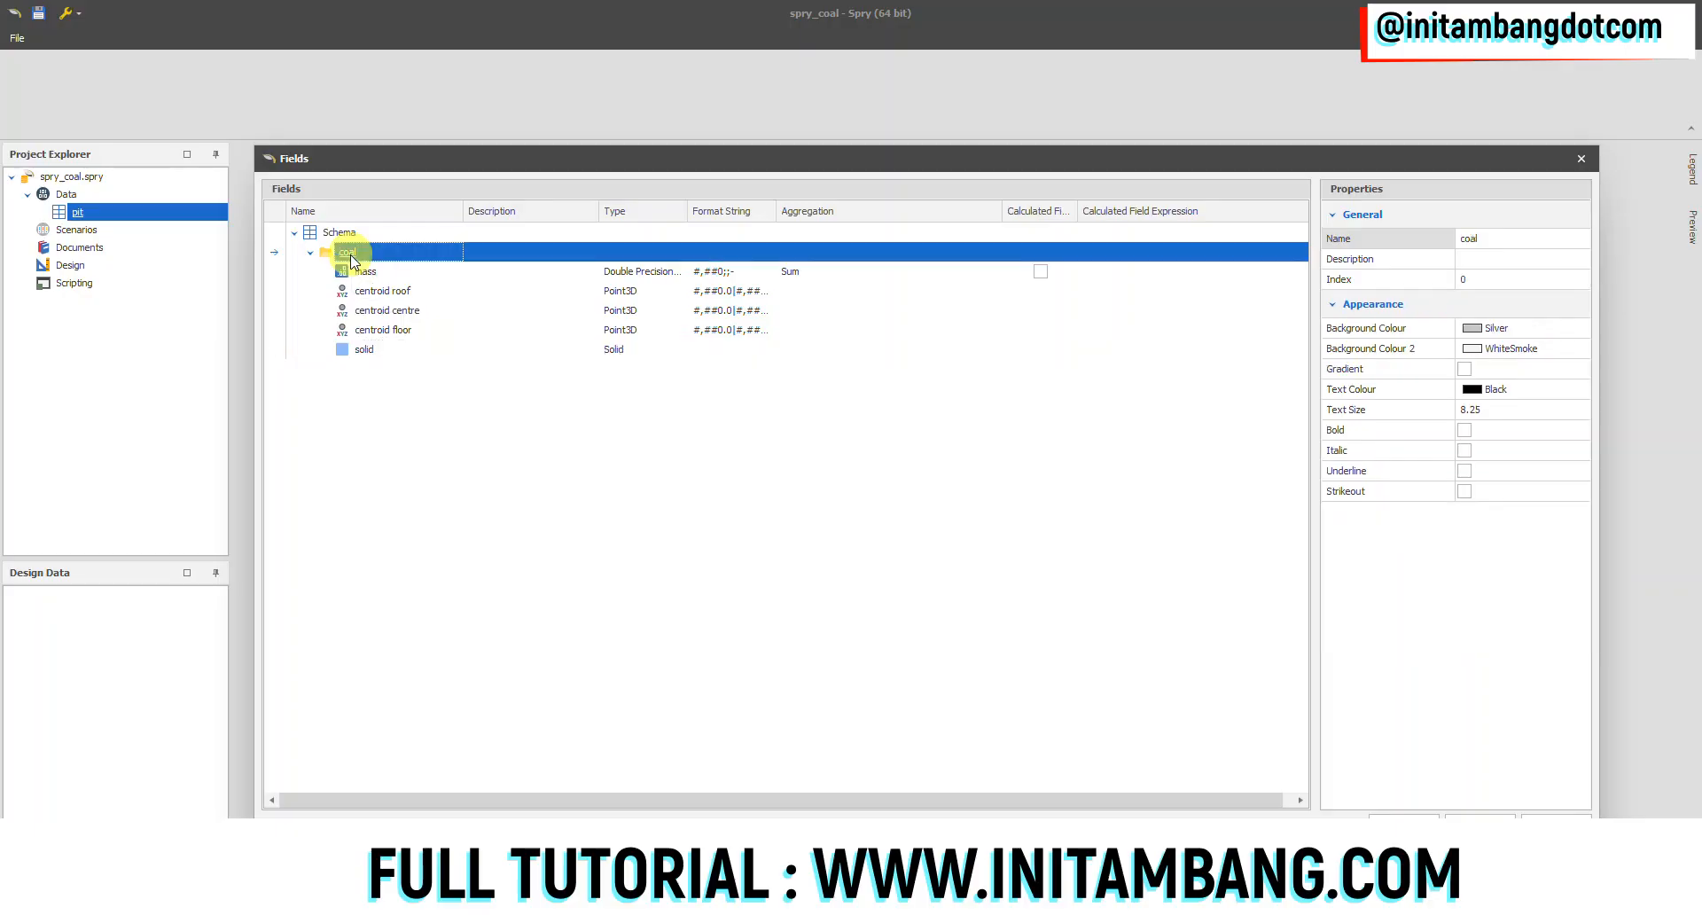
right_click(350, 257)
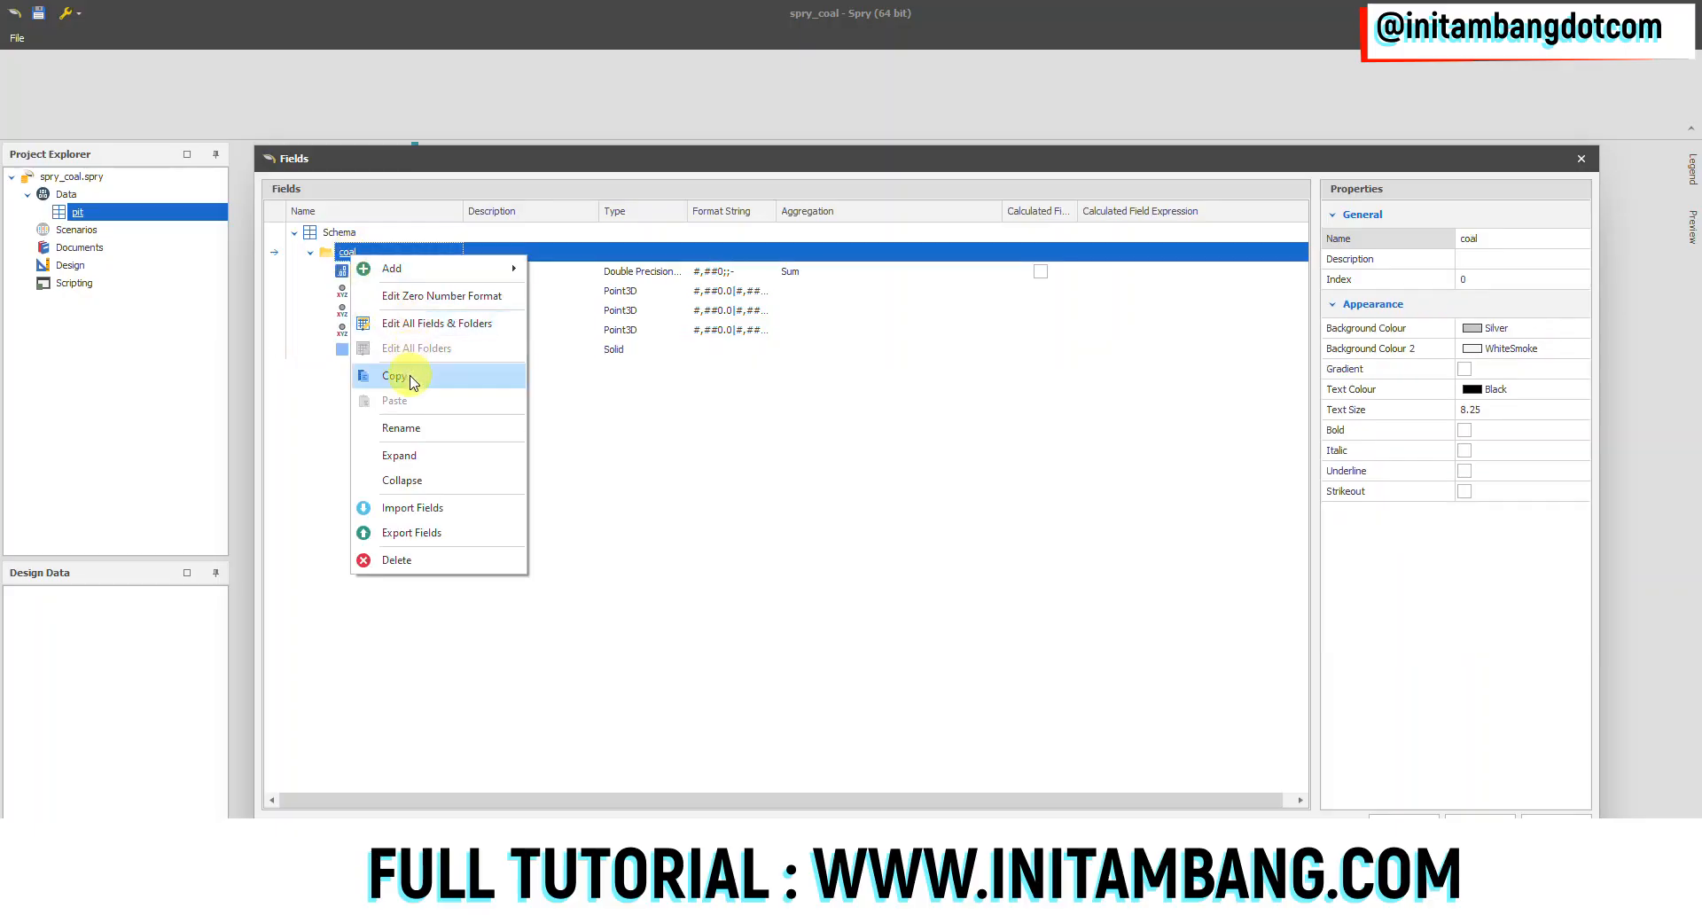
click(403, 375)
right_click(352, 234)
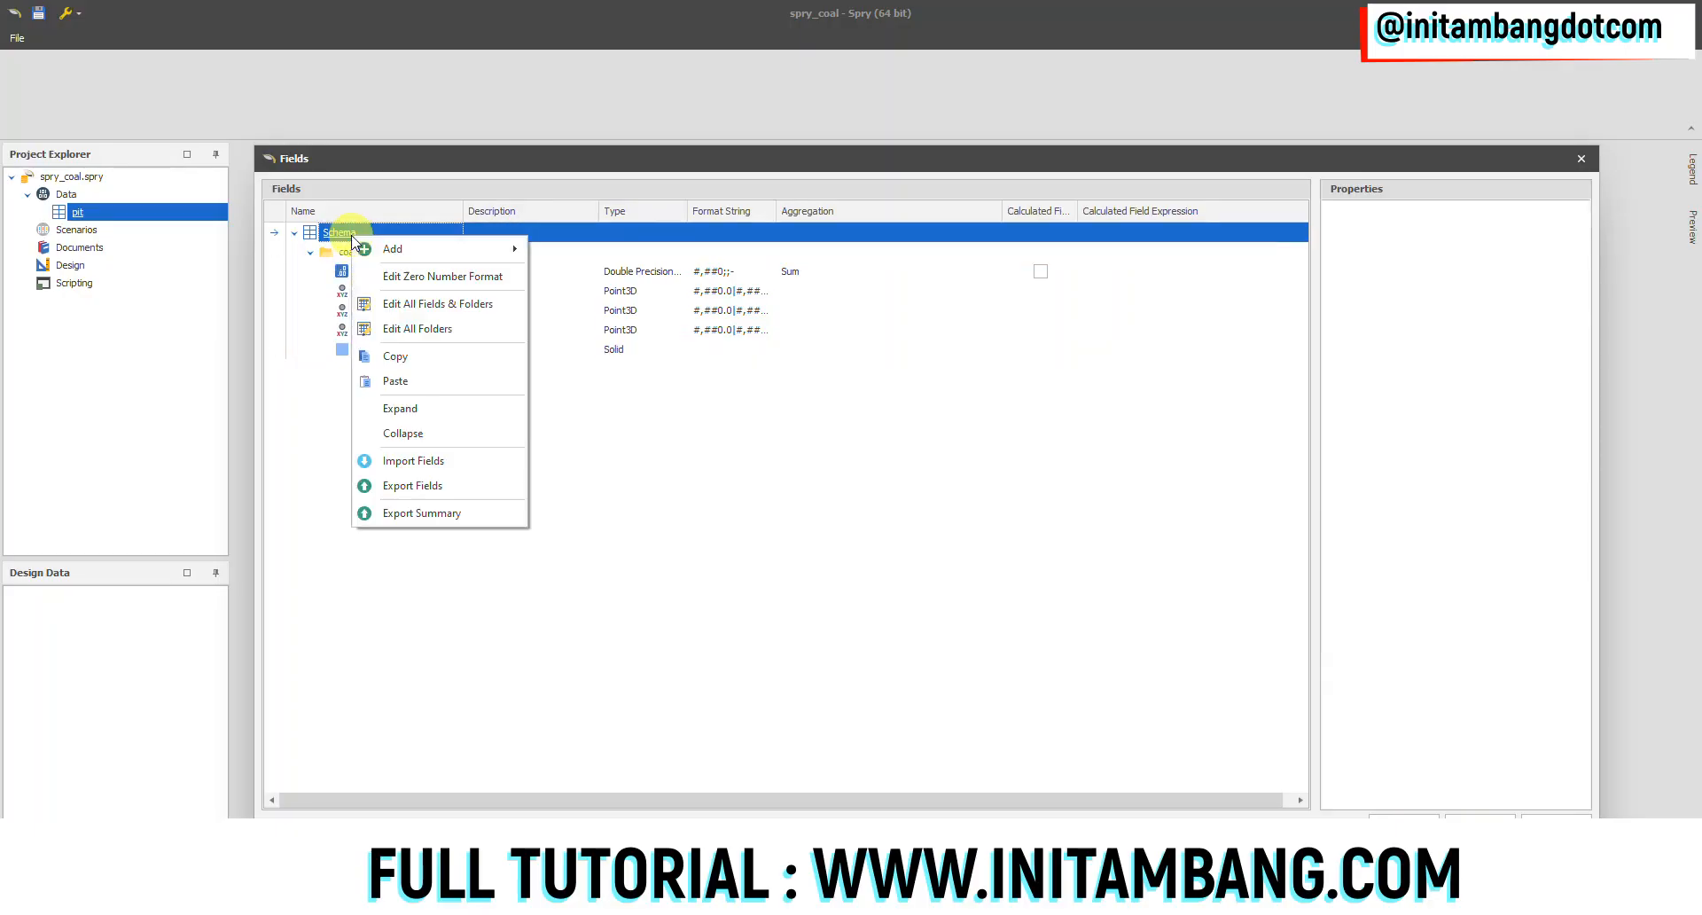
click(409, 380)
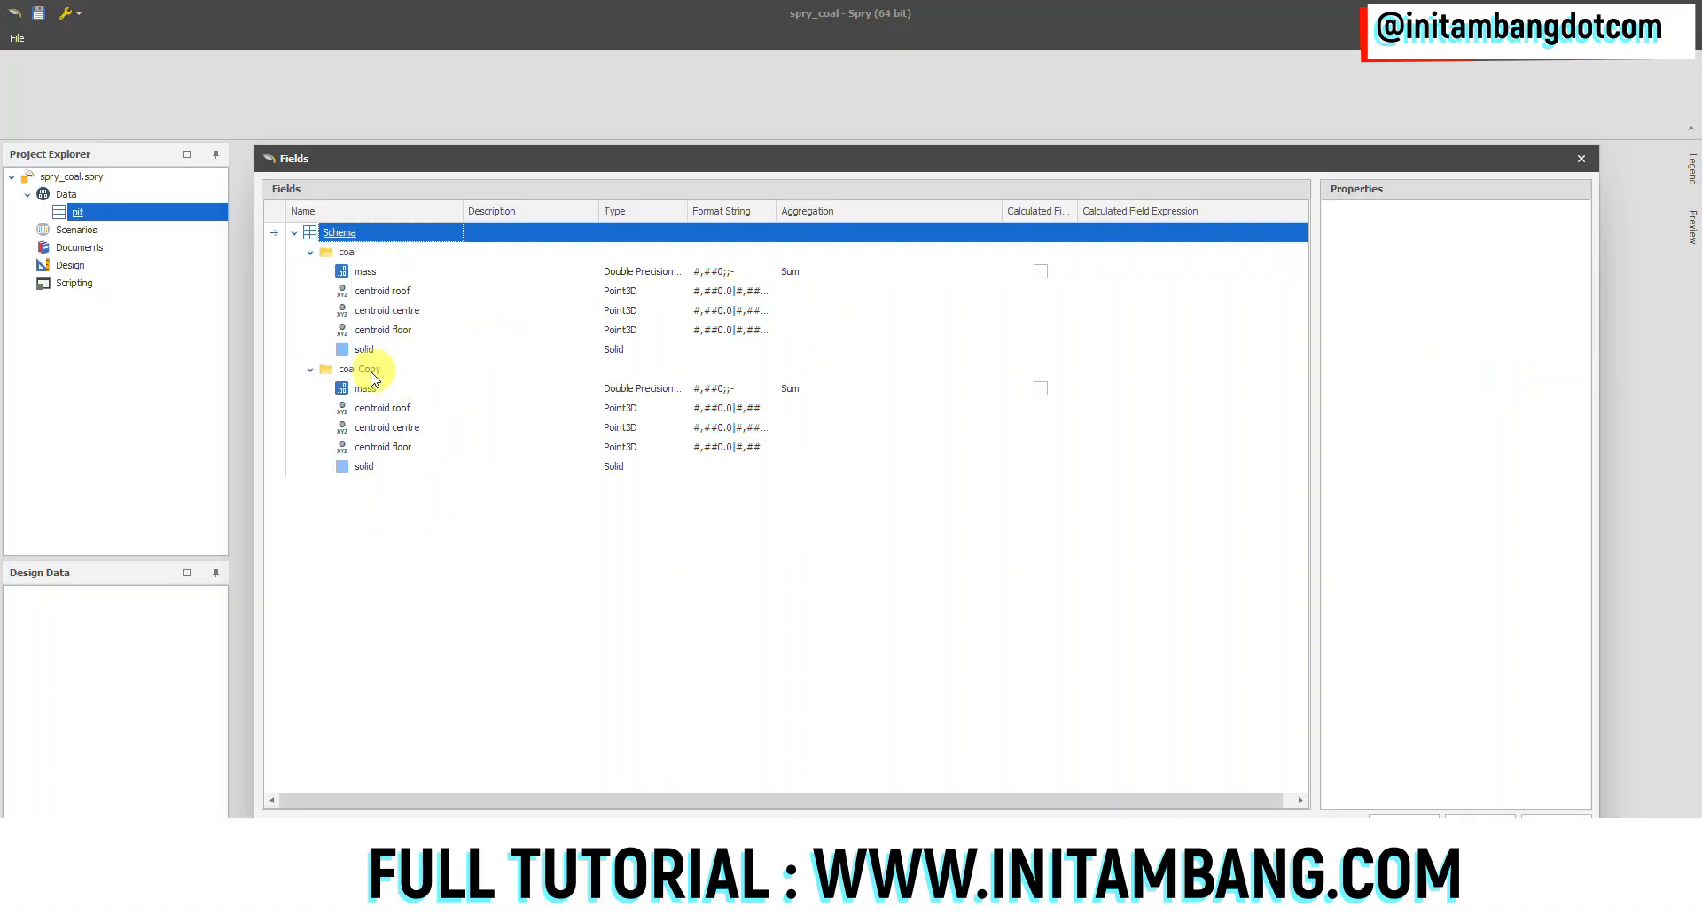
- Rename the copied coal folder as waste
click(363, 368)
click(1482, 237)
text(waste)
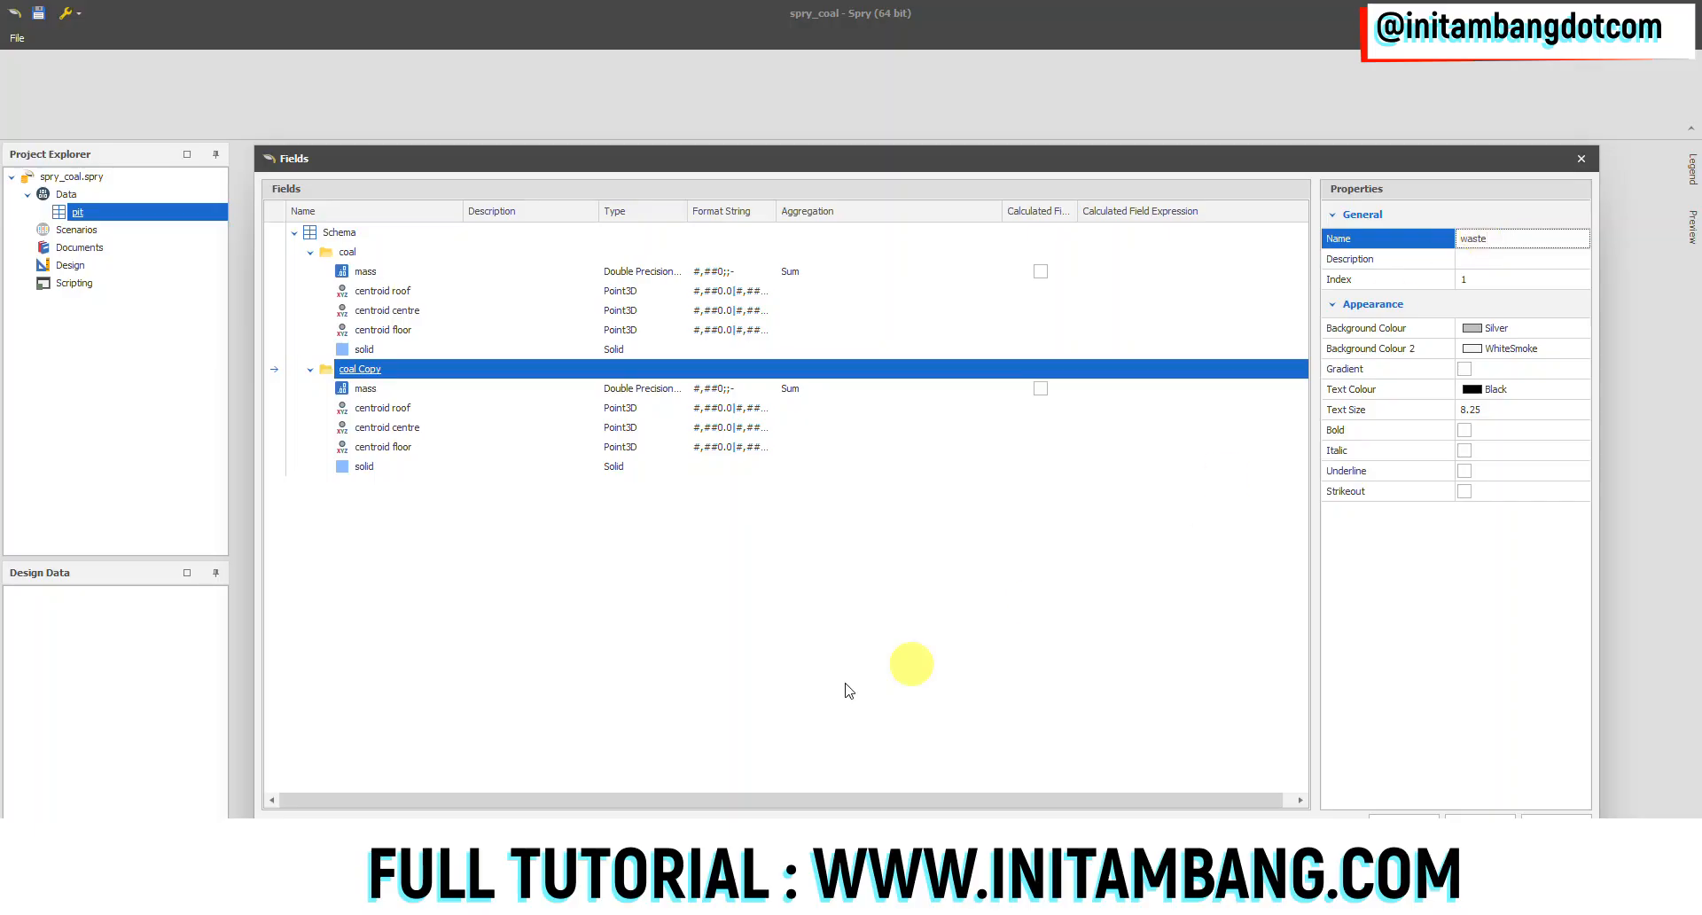
key(Return)
- Rename the mass field in the waste folder as volume
click(365, 388)
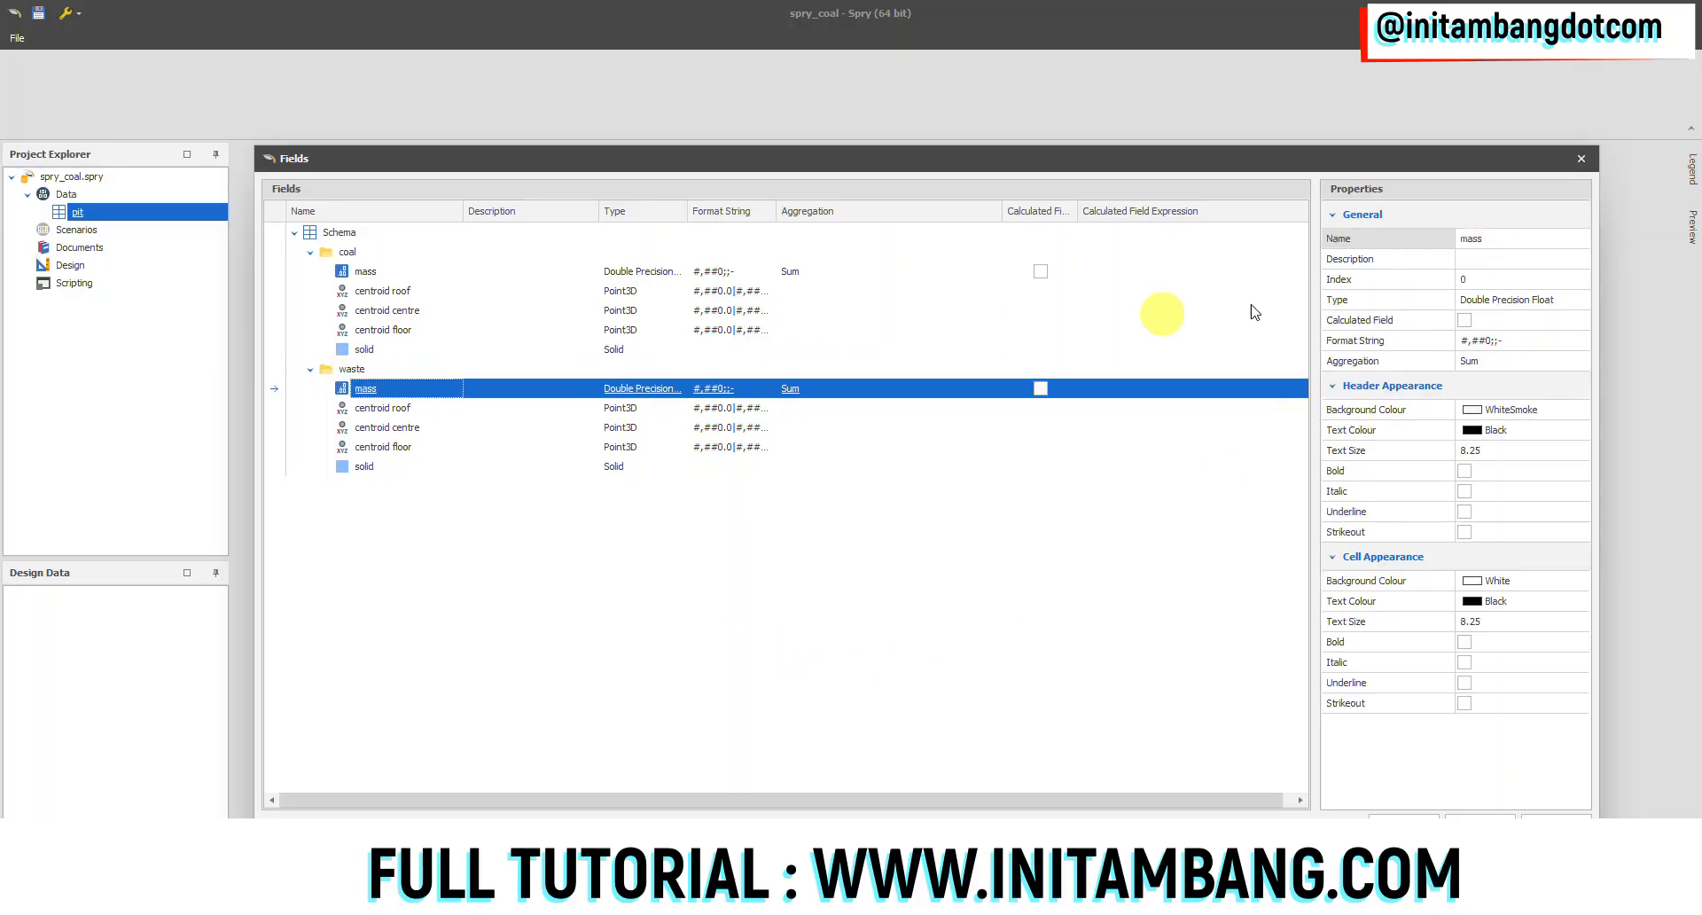
click(1484, 238)
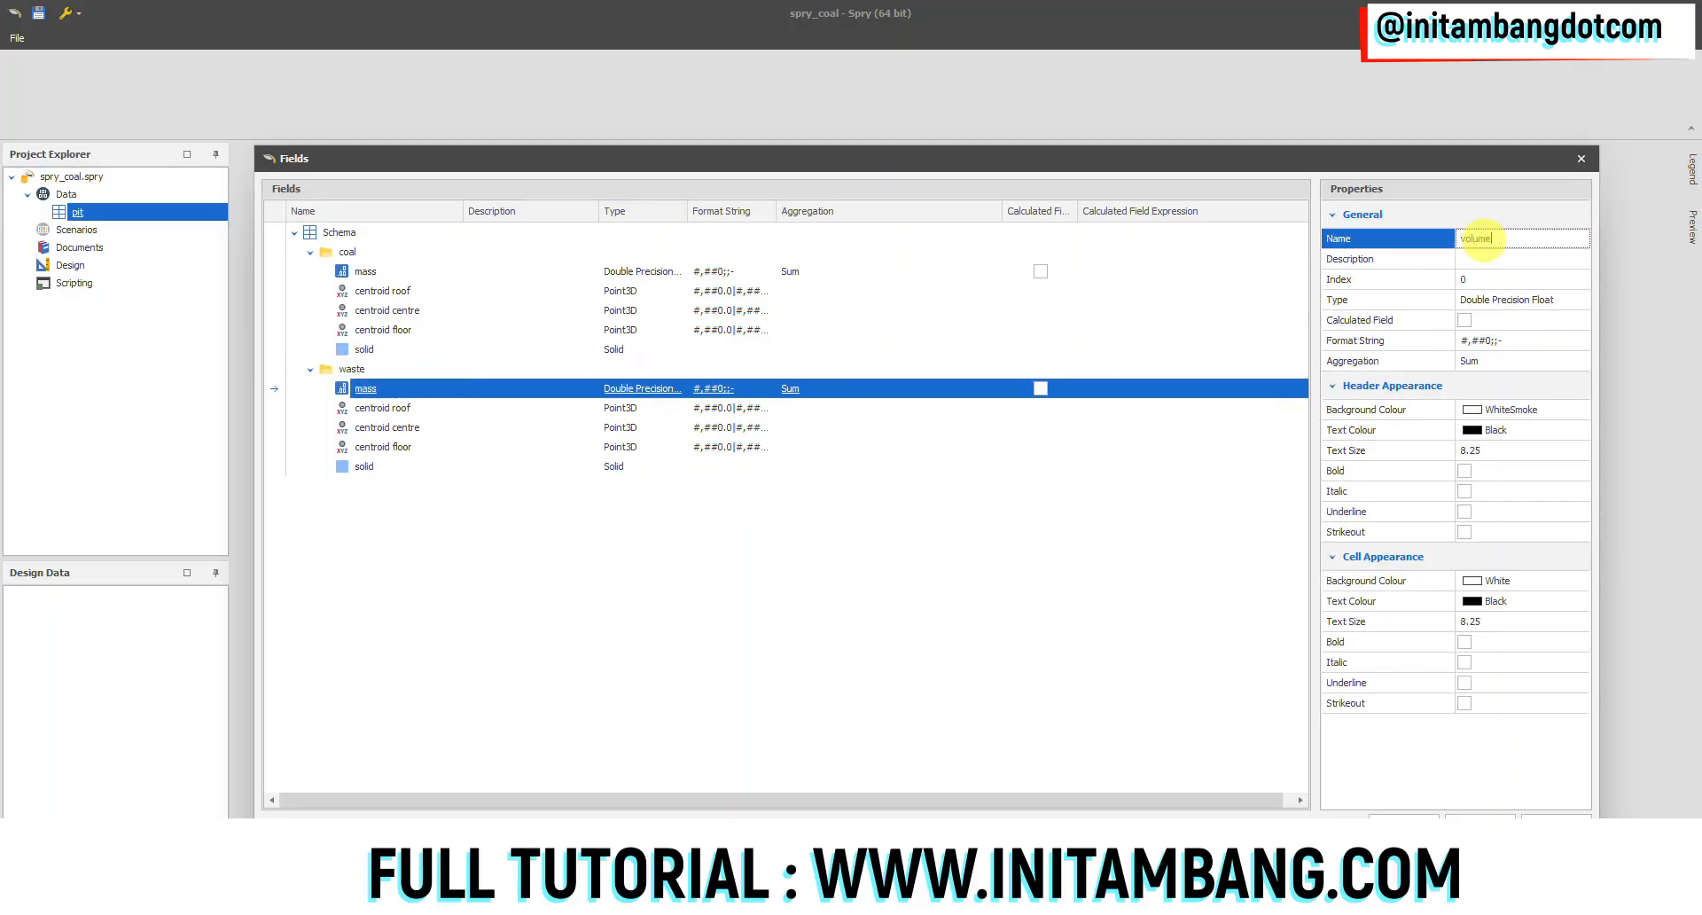
text(volume)
click(873, 643)
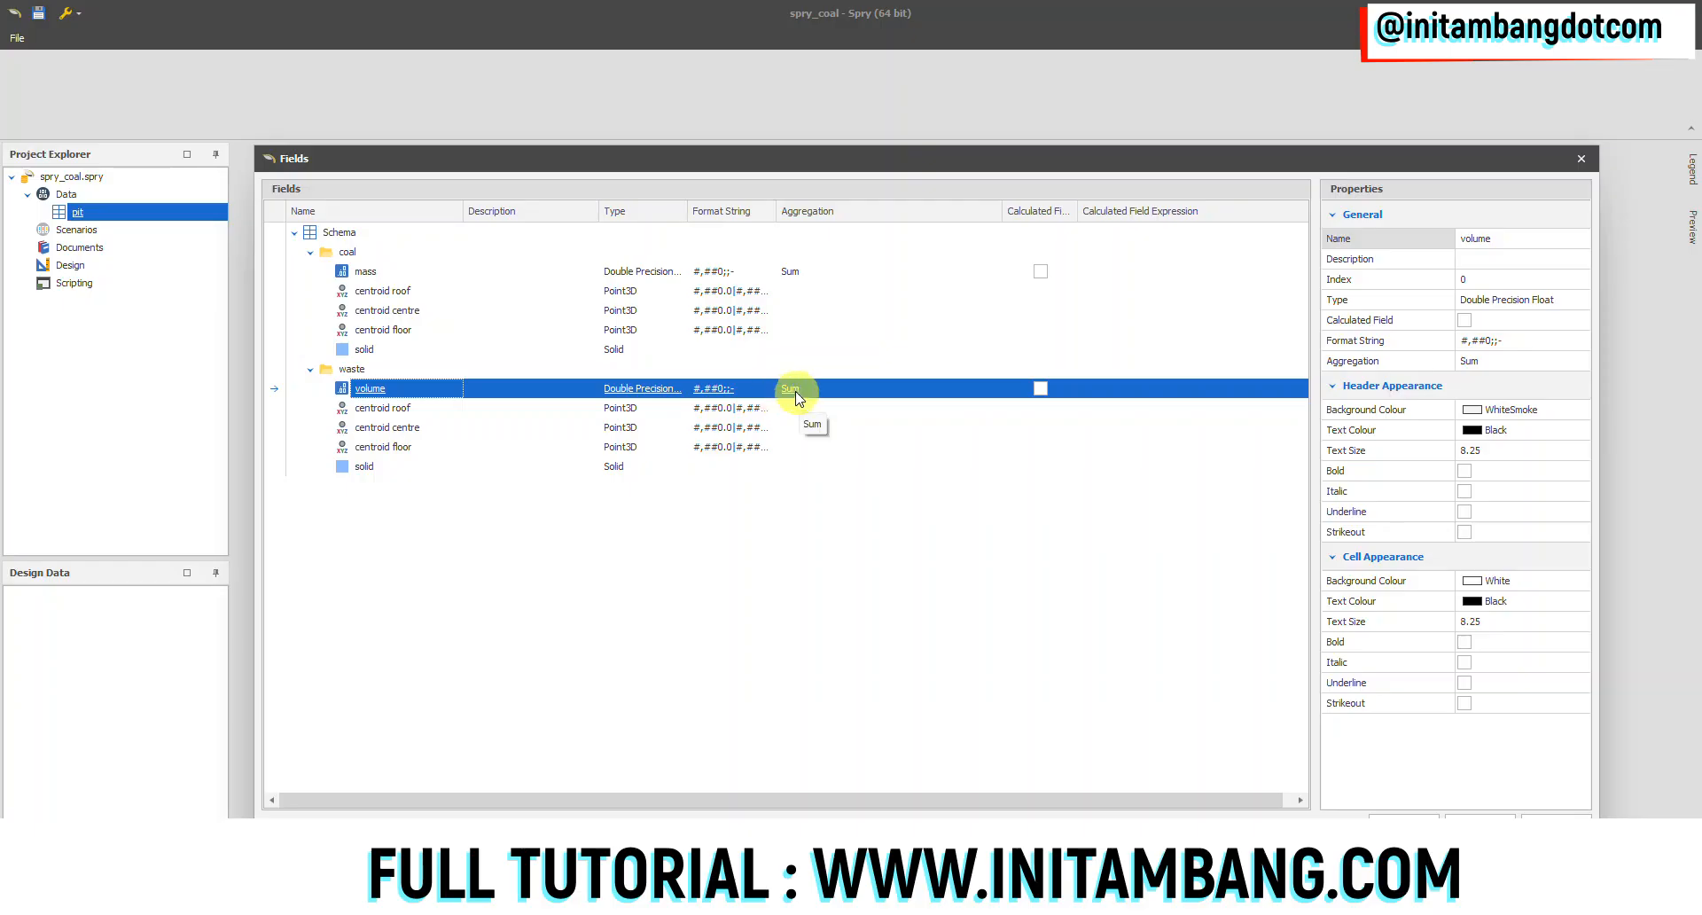
- Look over the mass, volume and solid fields of the pit table and close its field setup
click(367, 273)
click(368, 390)
click(371, 466)
click(367, 350)
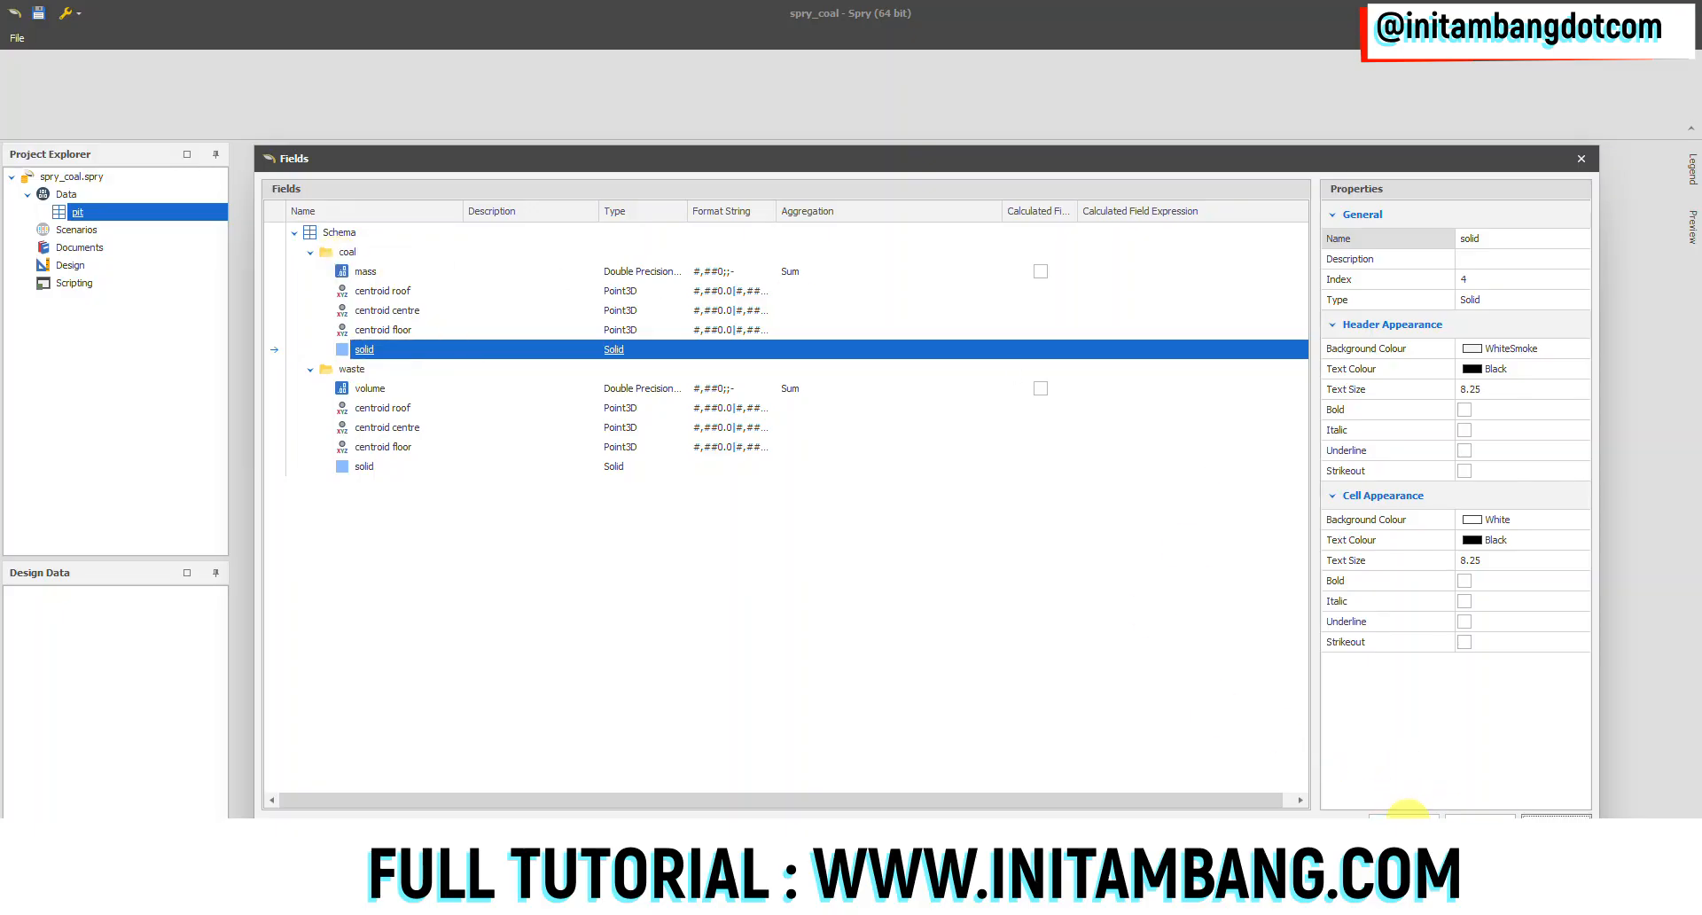
click(1555, 813)
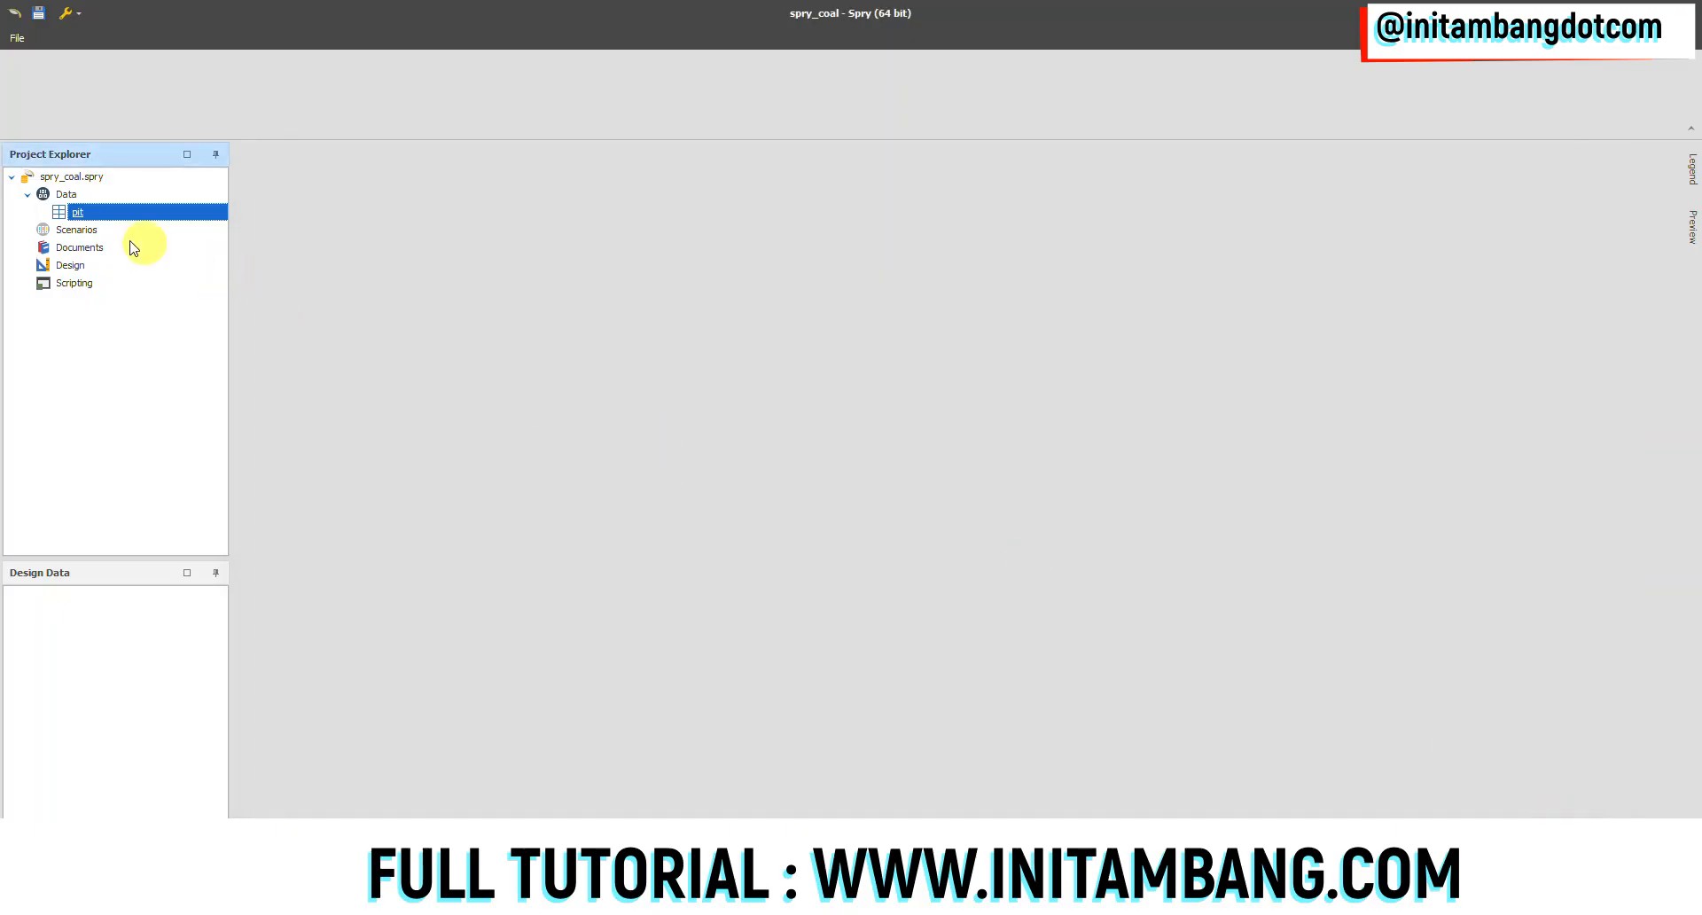
- Reopen the pit table's field setup to check the coal and waste folders, and close it
right_click(88, 218)
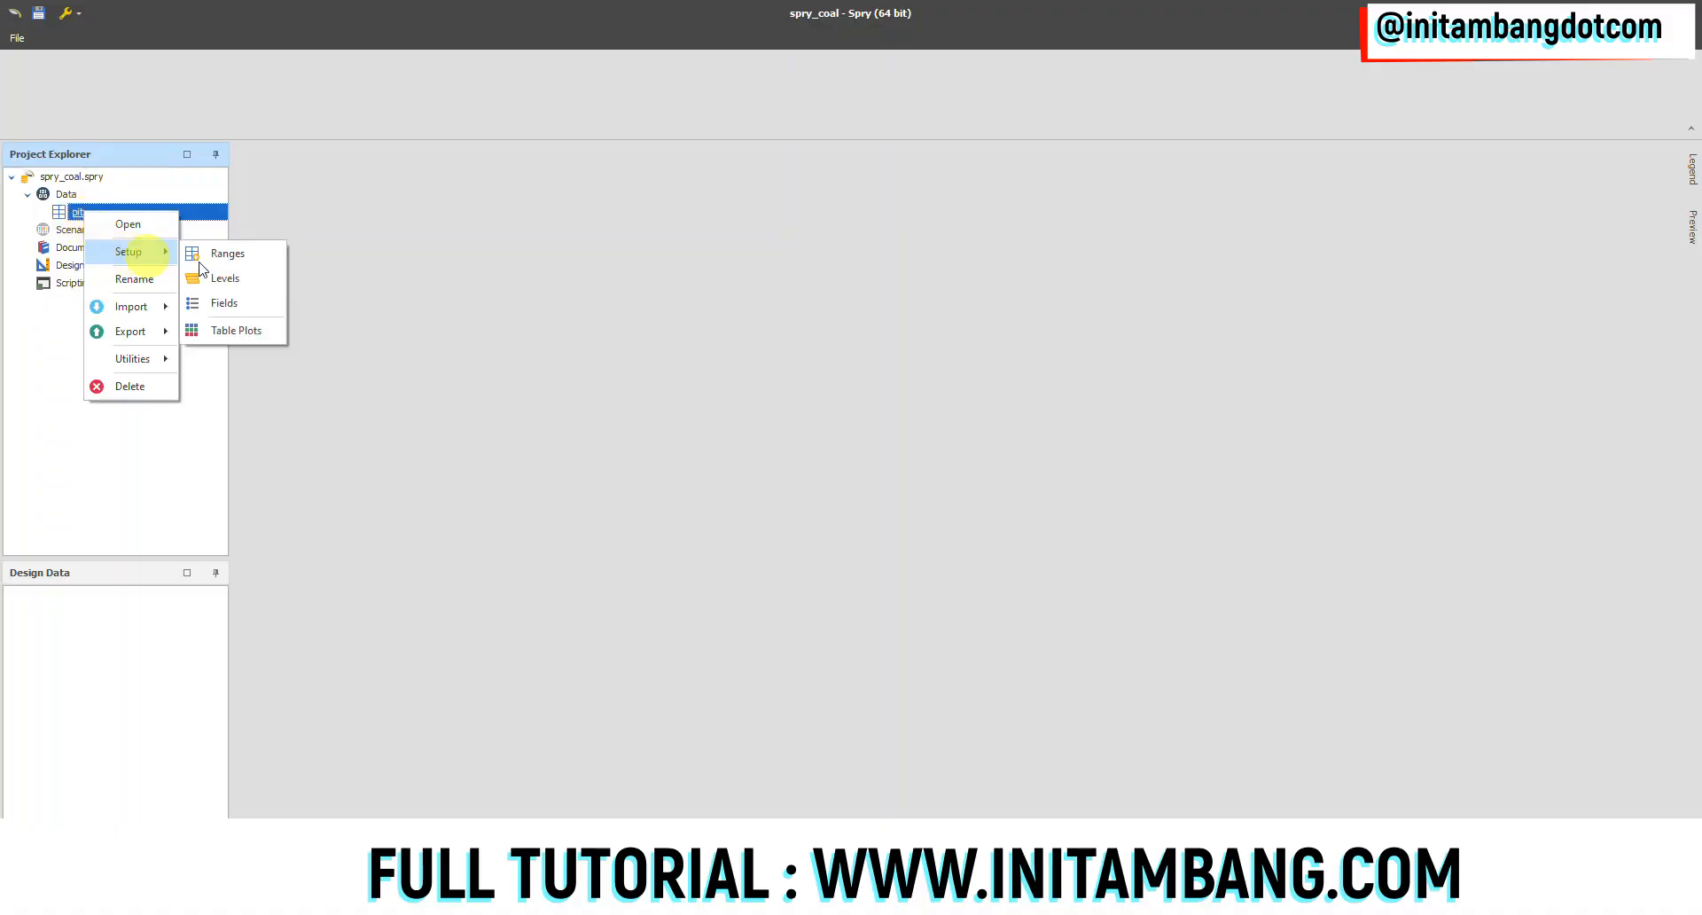
click(228, 304)
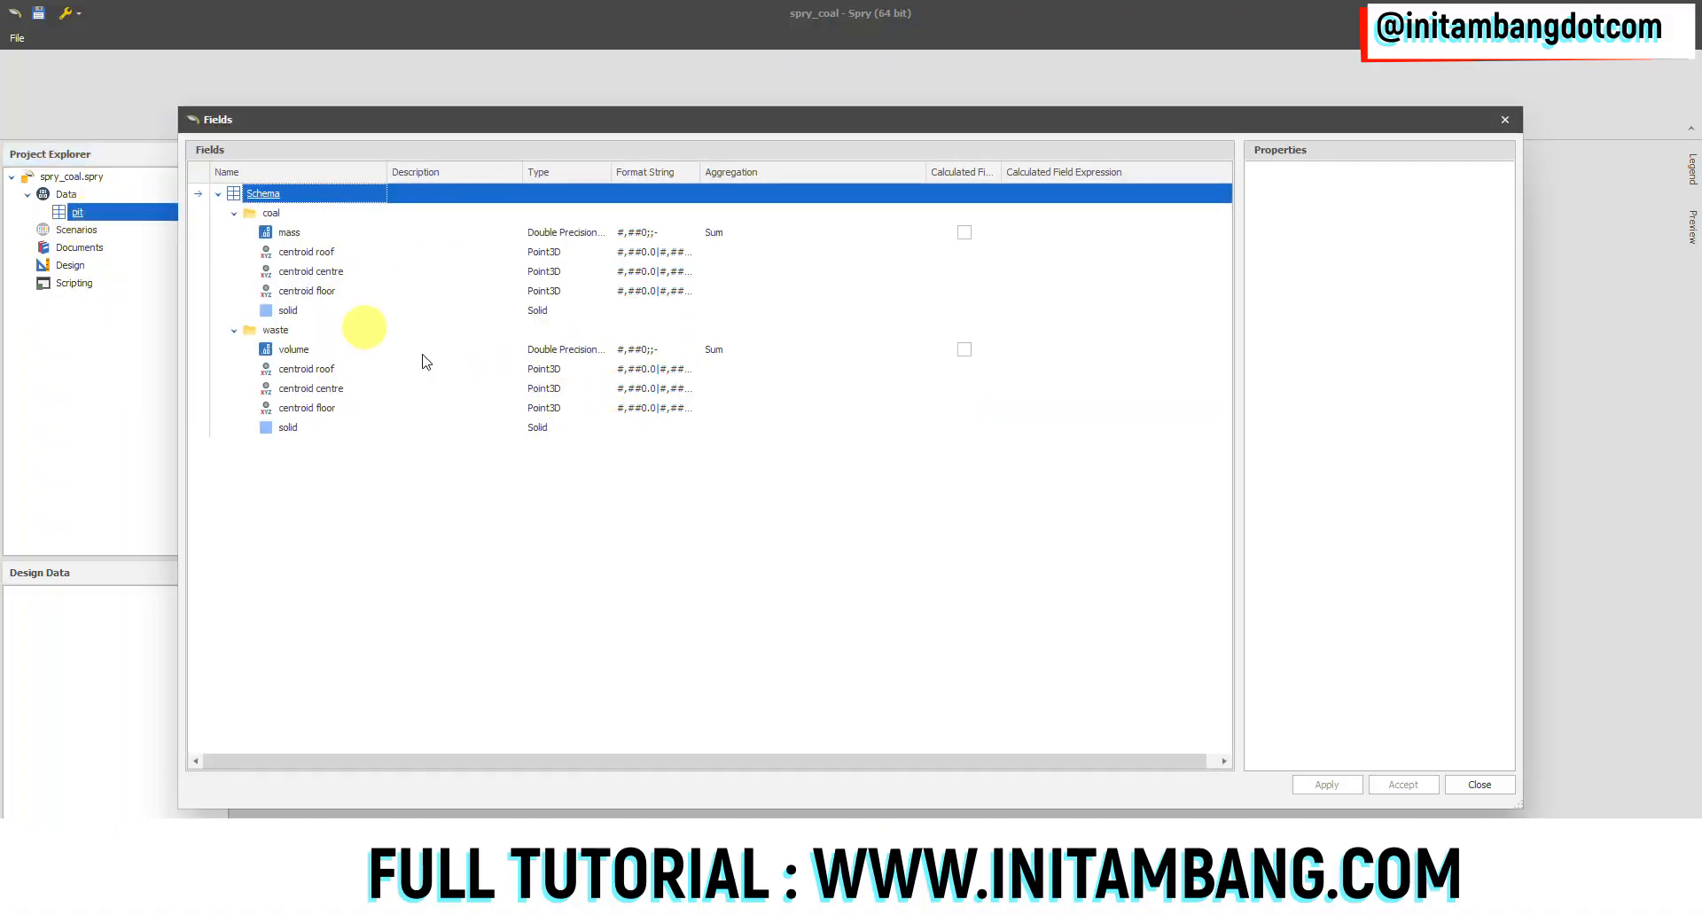
click(1479, 782)
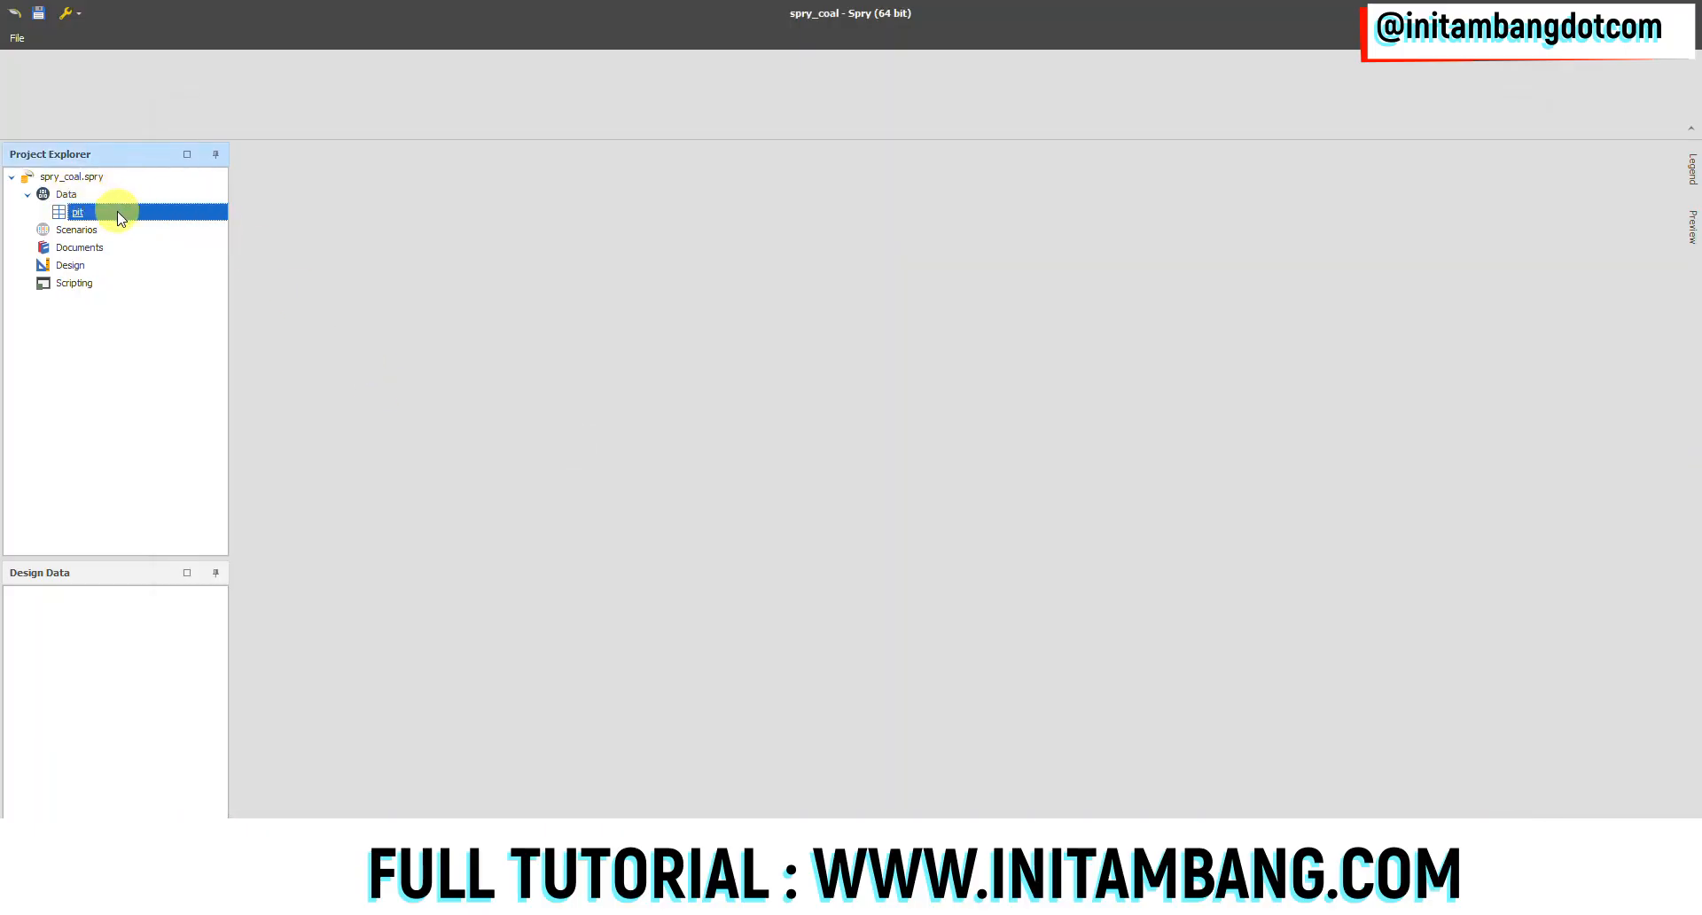
- Add a new table named disposal under Data
click(71, 193)
right_click(72, 191)
mouse_move(142, 207)
click(259, 207)
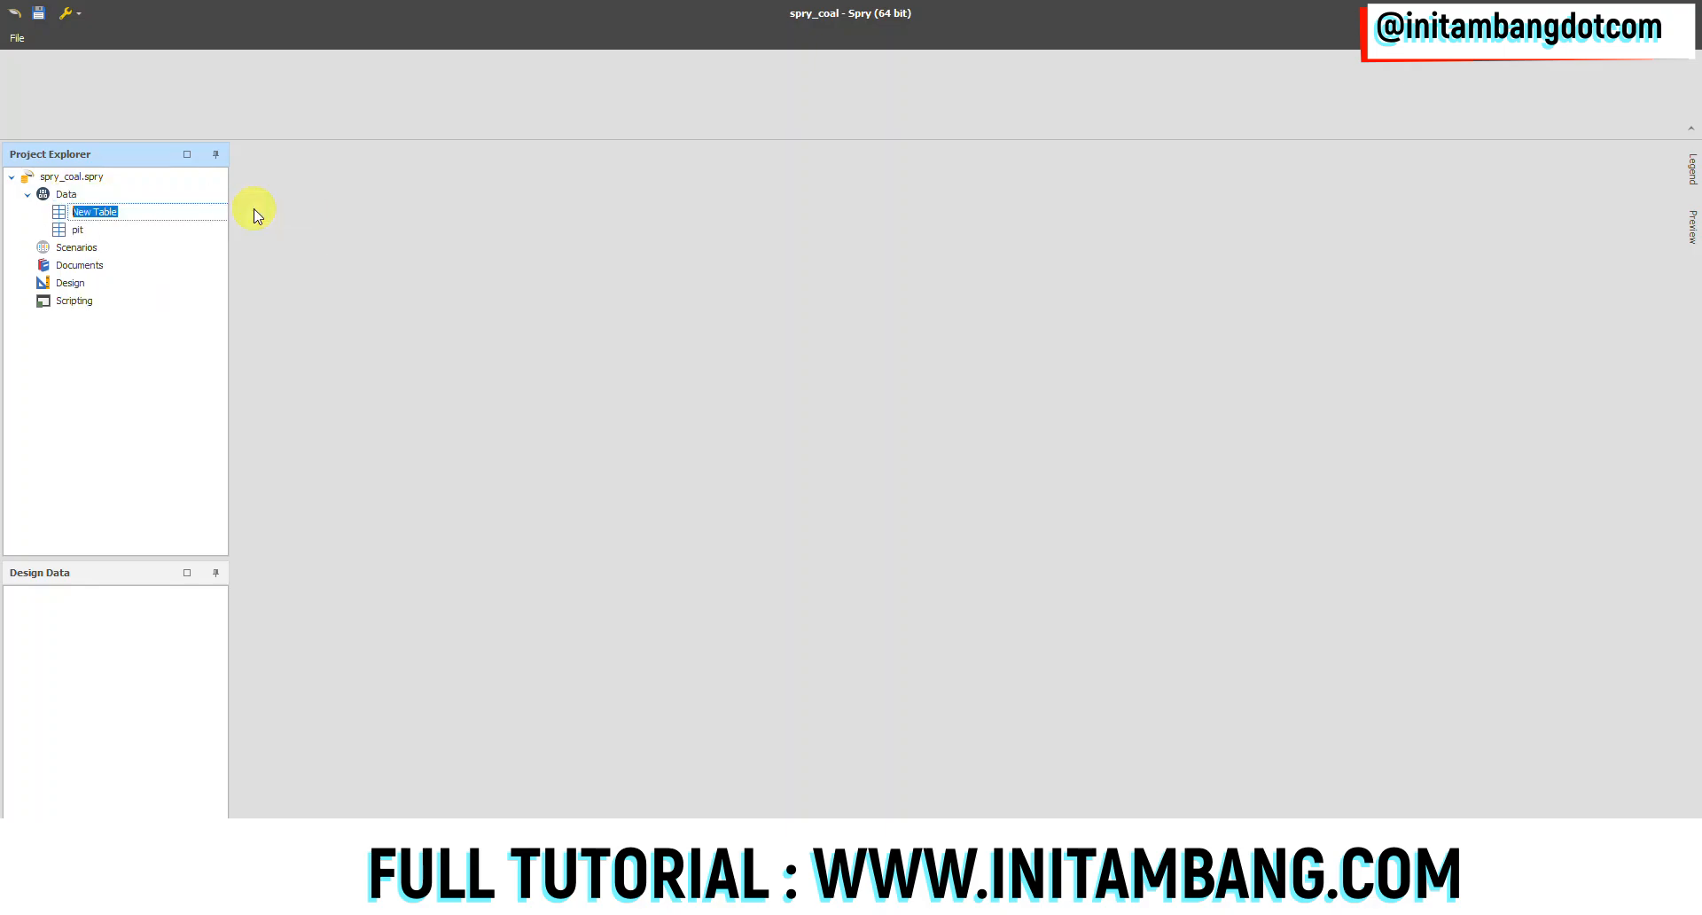
click(90, 230)
click(86, 212)
- Add four levels to the disposal table, named disposal, block, strip and bench
right_click(86, 212)
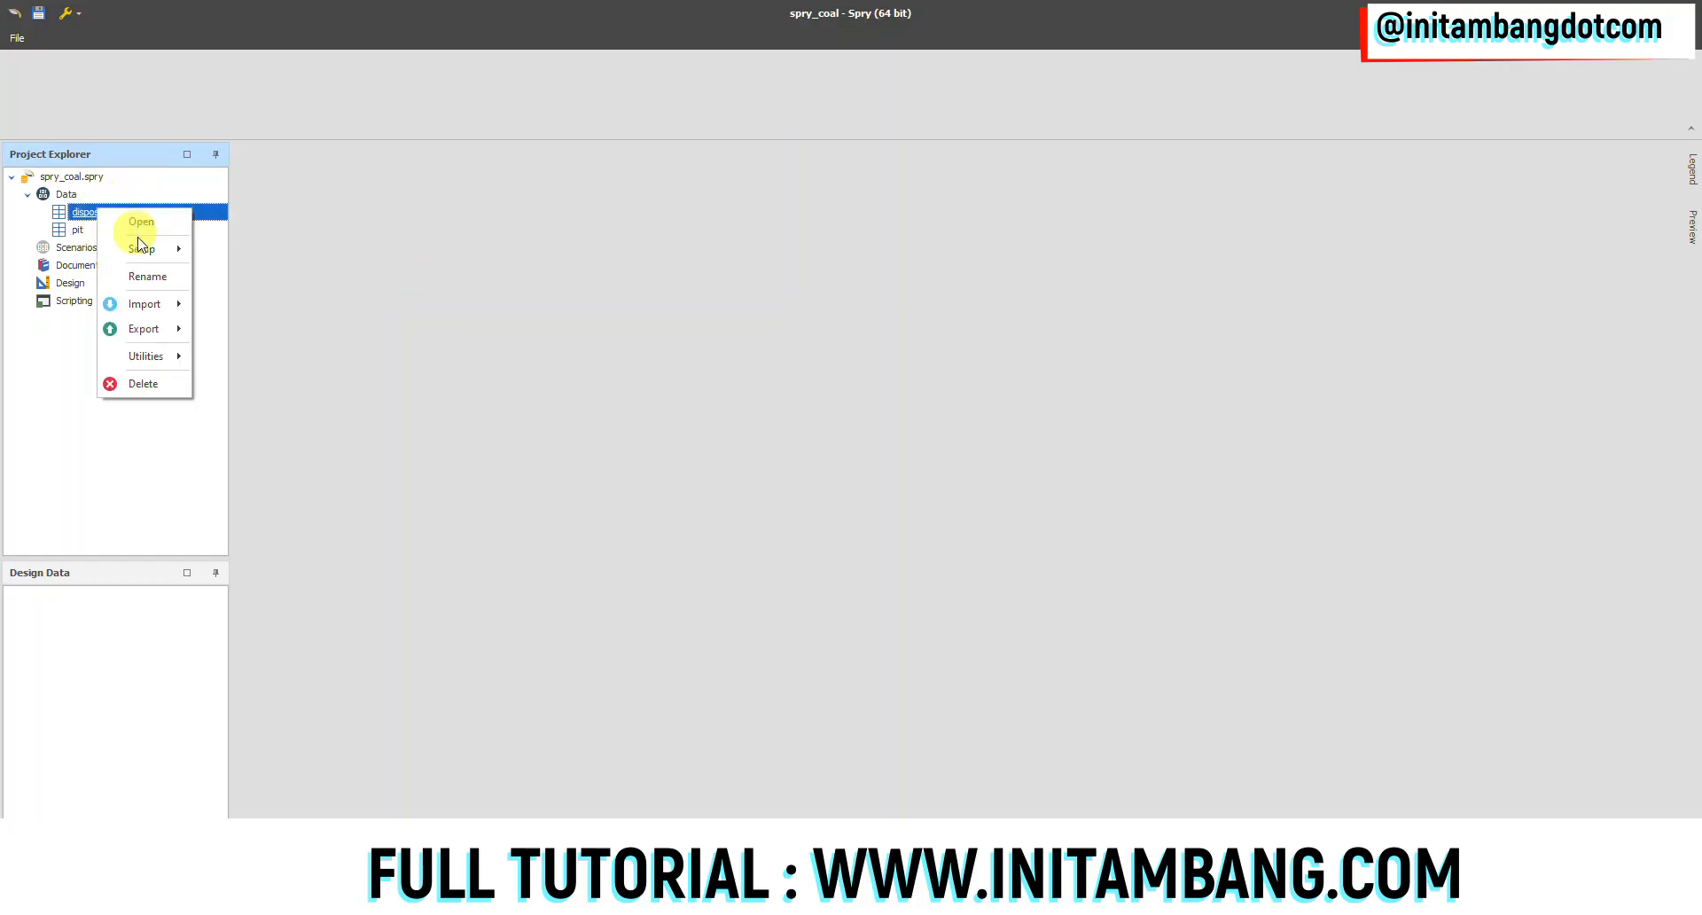
mouse_move(147, 249)
click(232, 277)
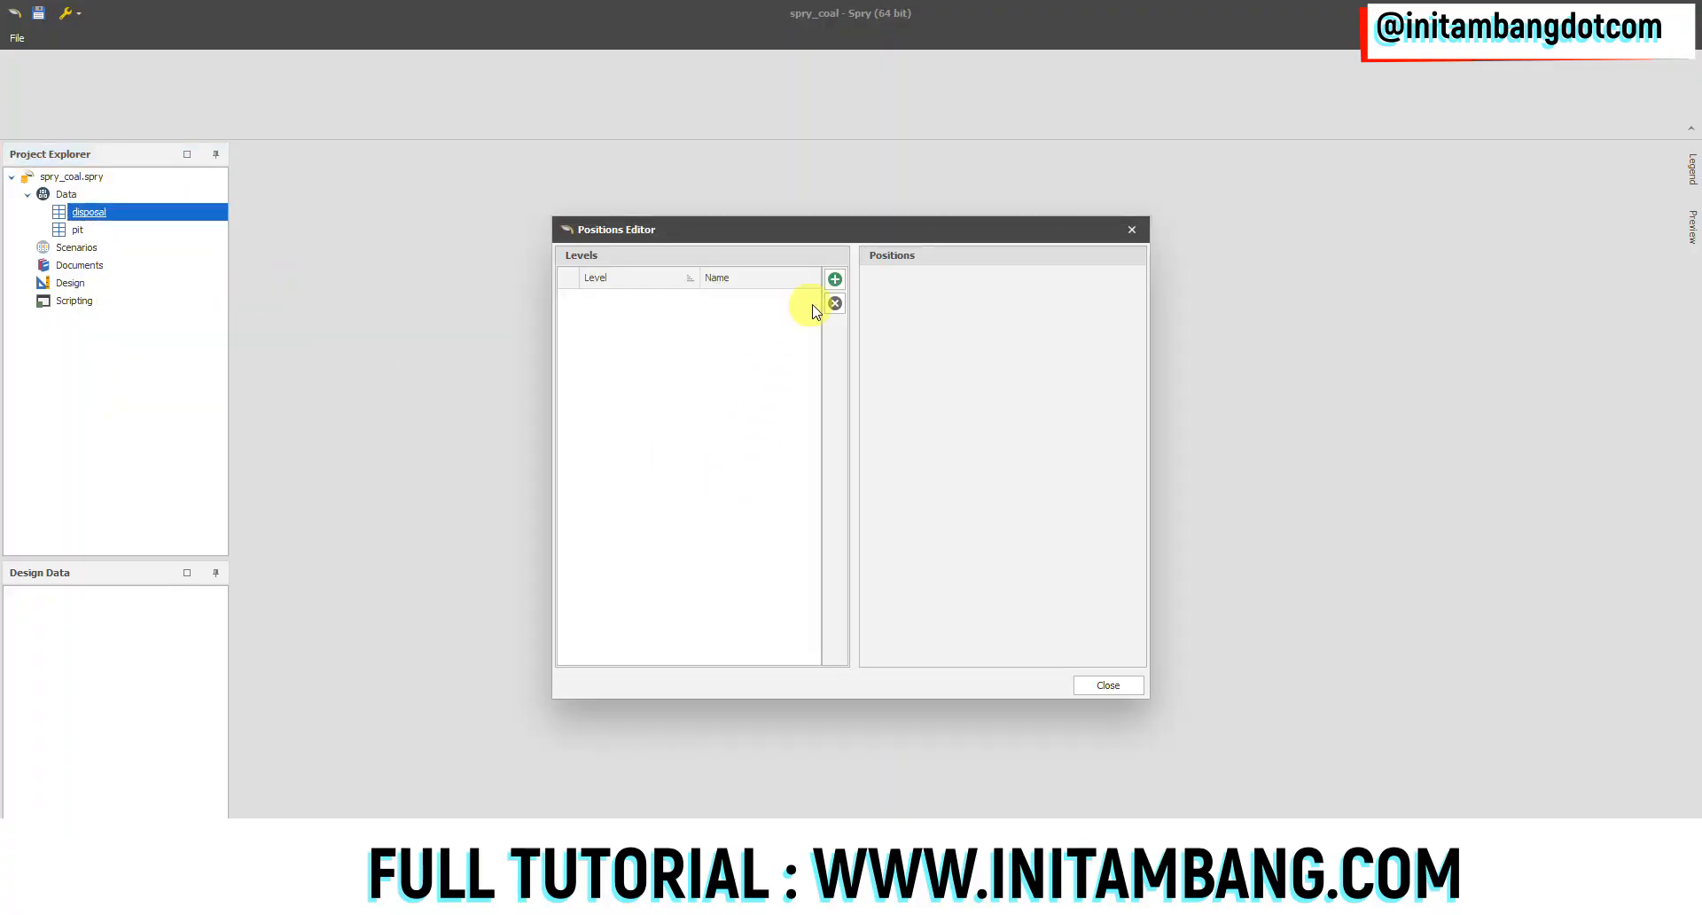
click(834, 279)
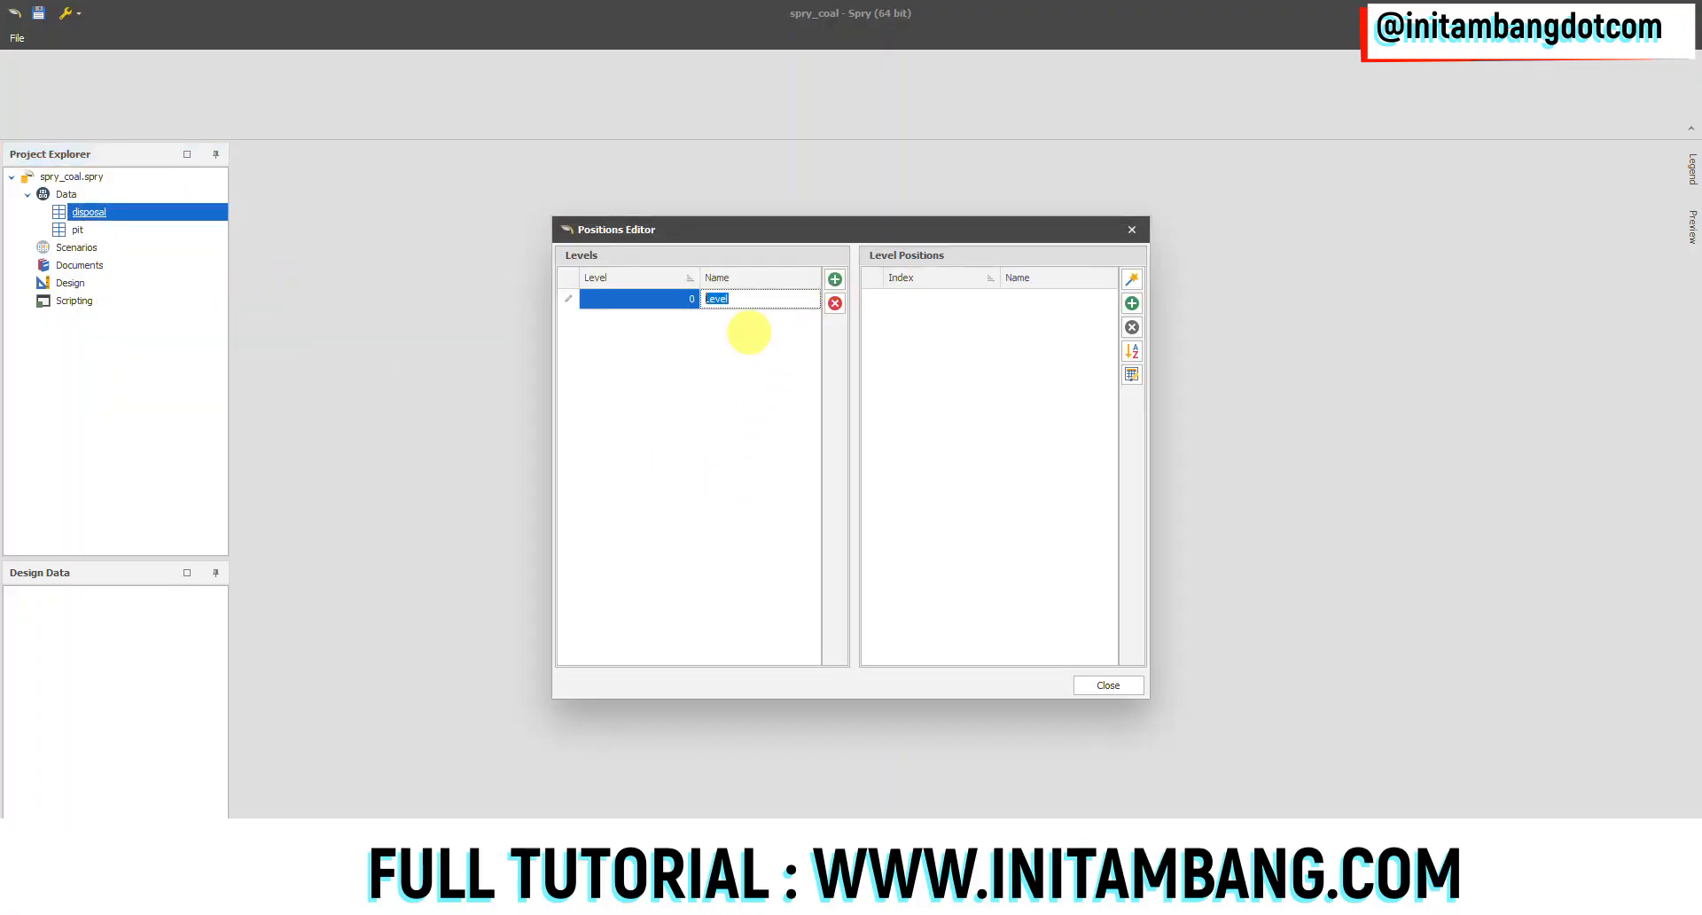
click(834, 279)
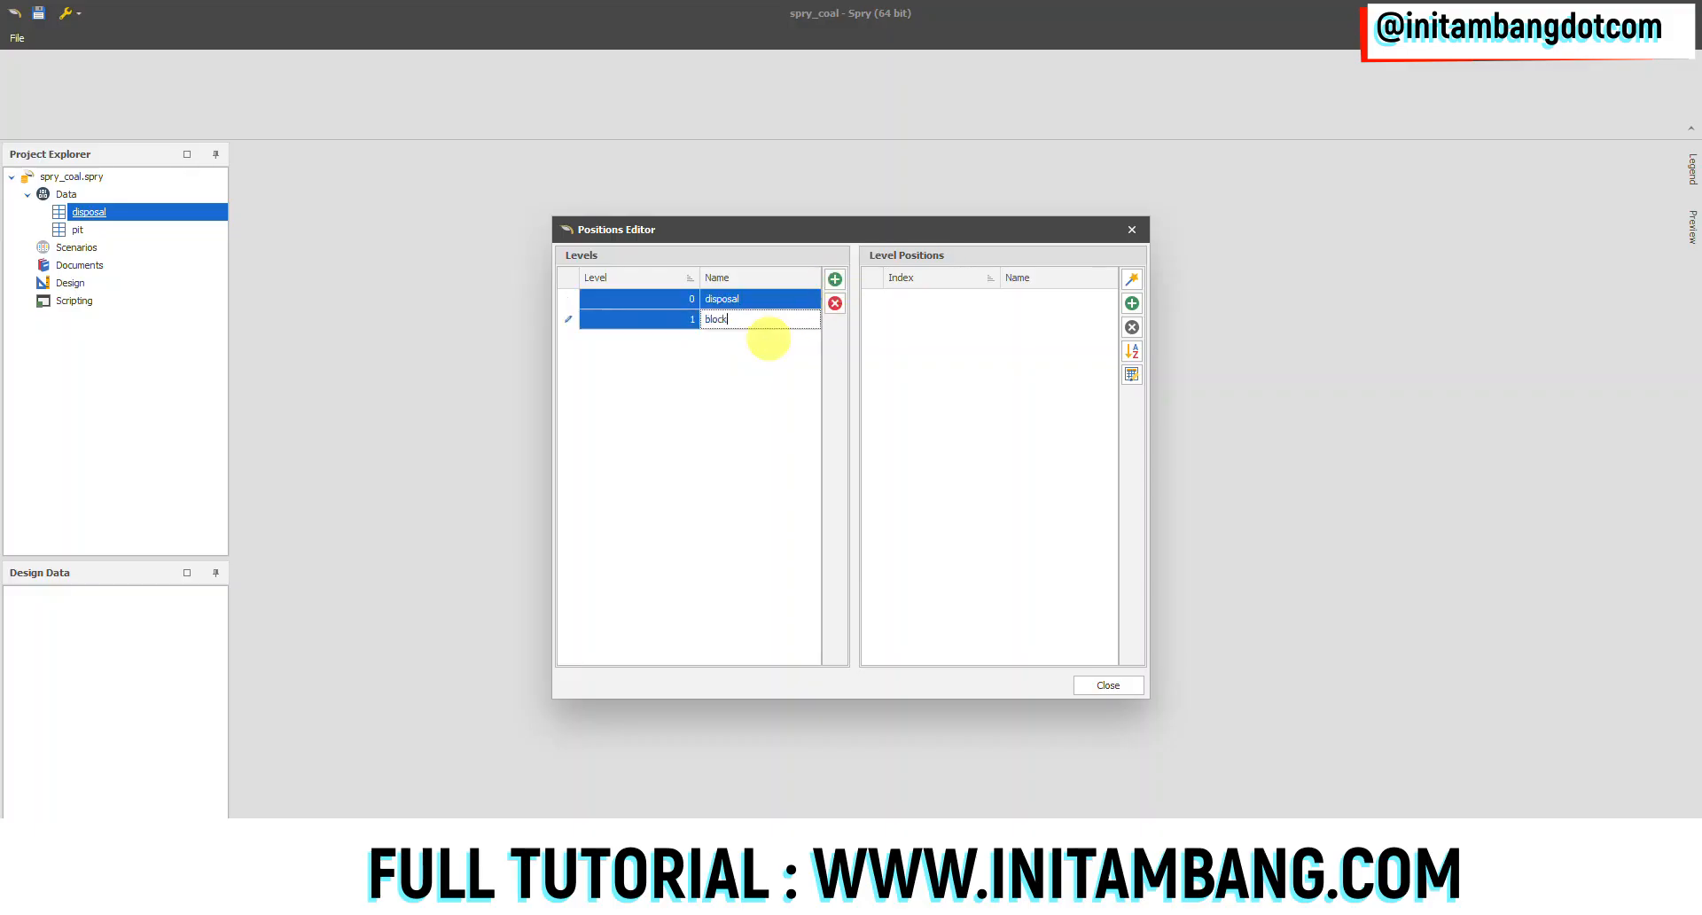
click(834, 279)
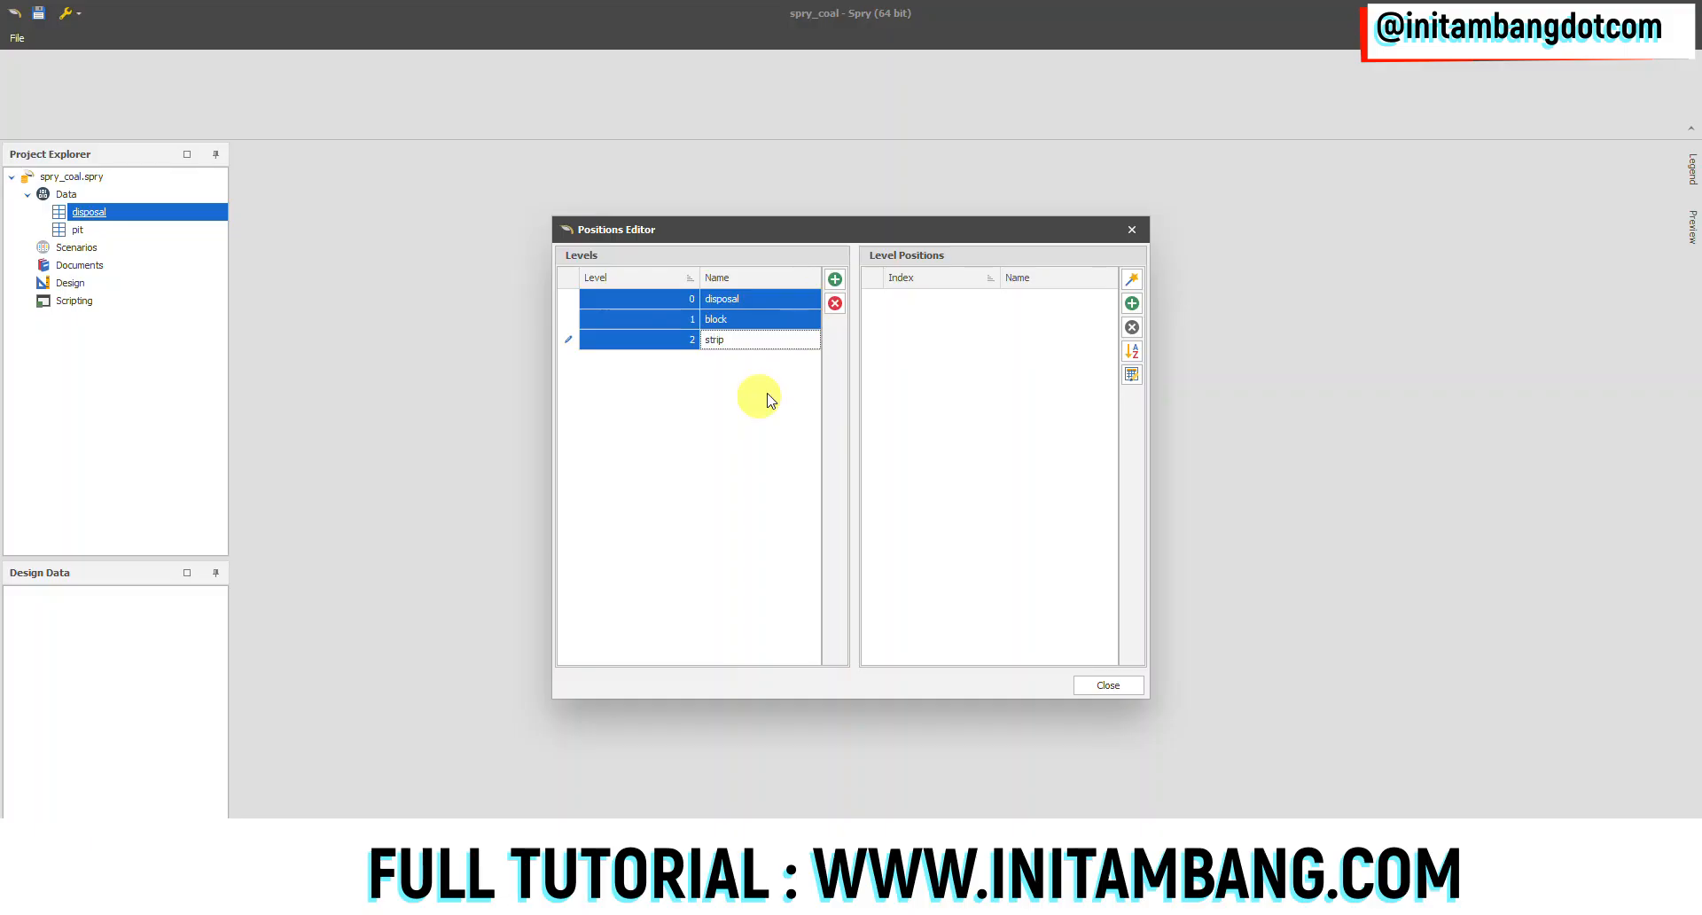
click(834, 279)
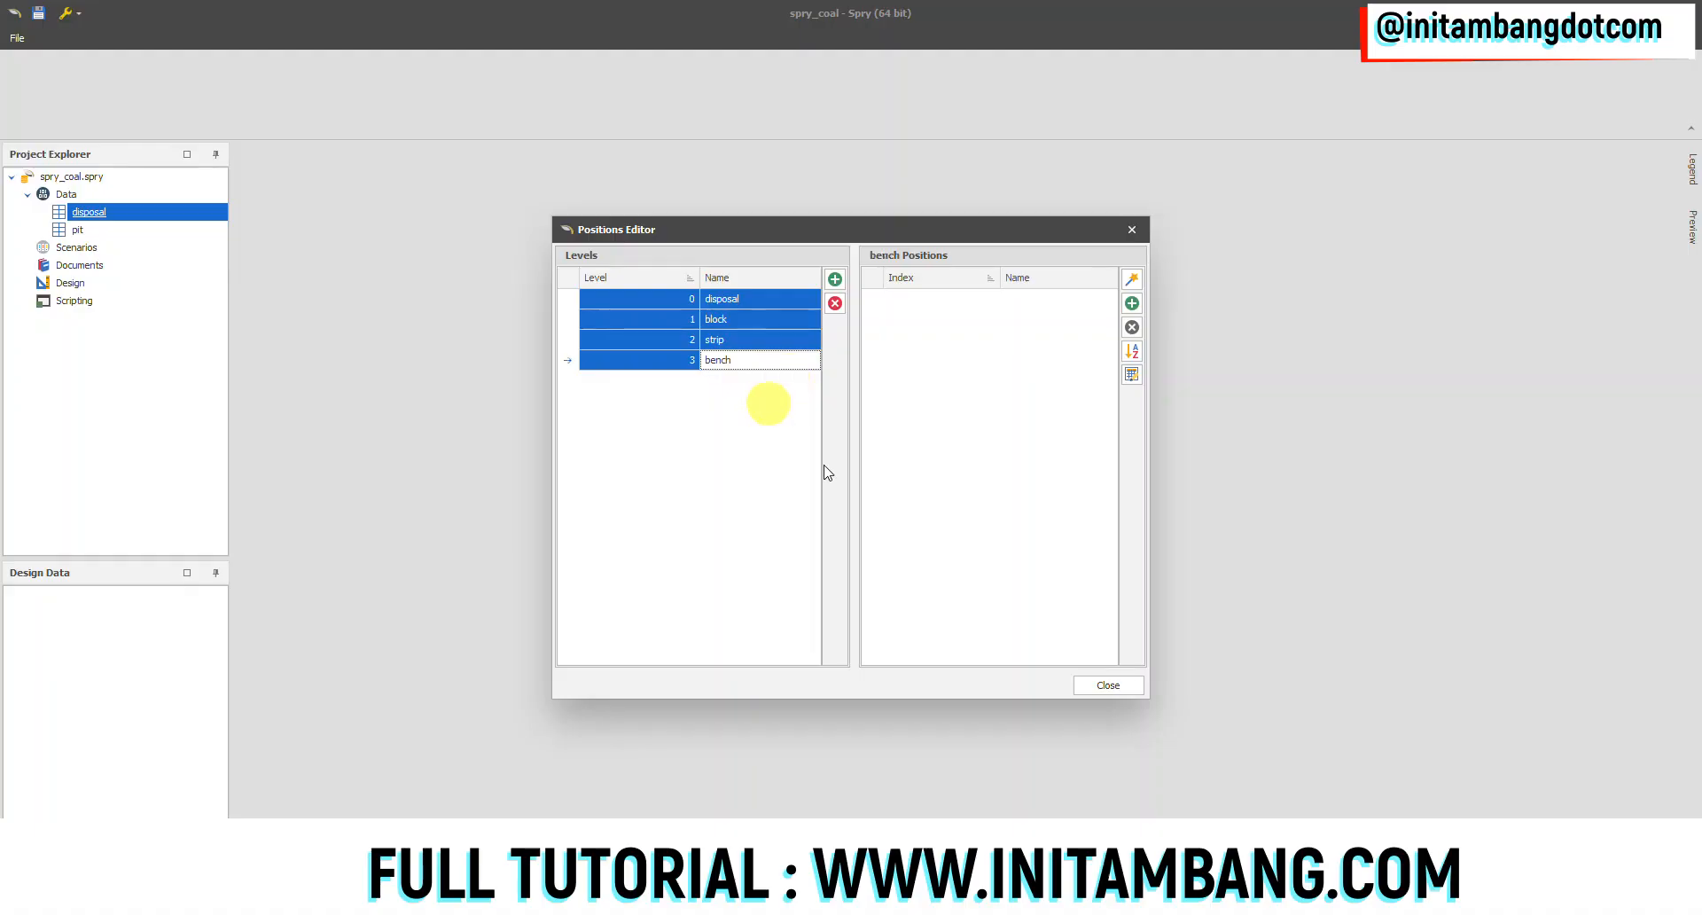
click(1108, 684)
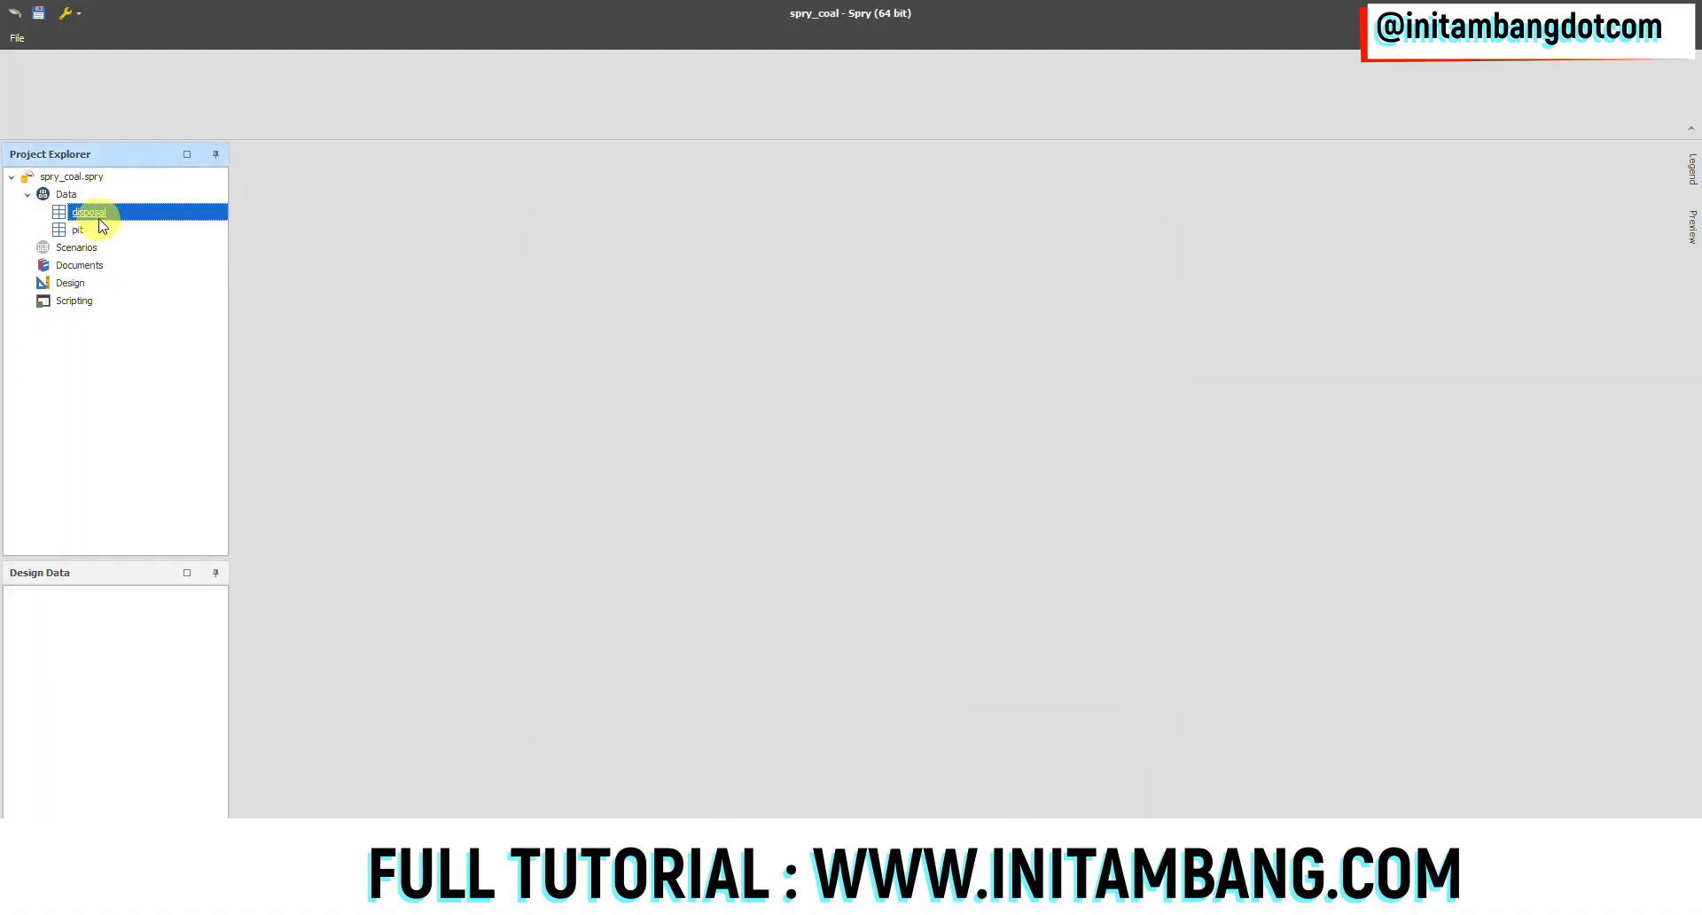
- Reopen the disposal table's levels to check them, and close the editor
right_click(104, 218)
mouse_move(146, 251)
click(255, 277)
click(1106, 684)
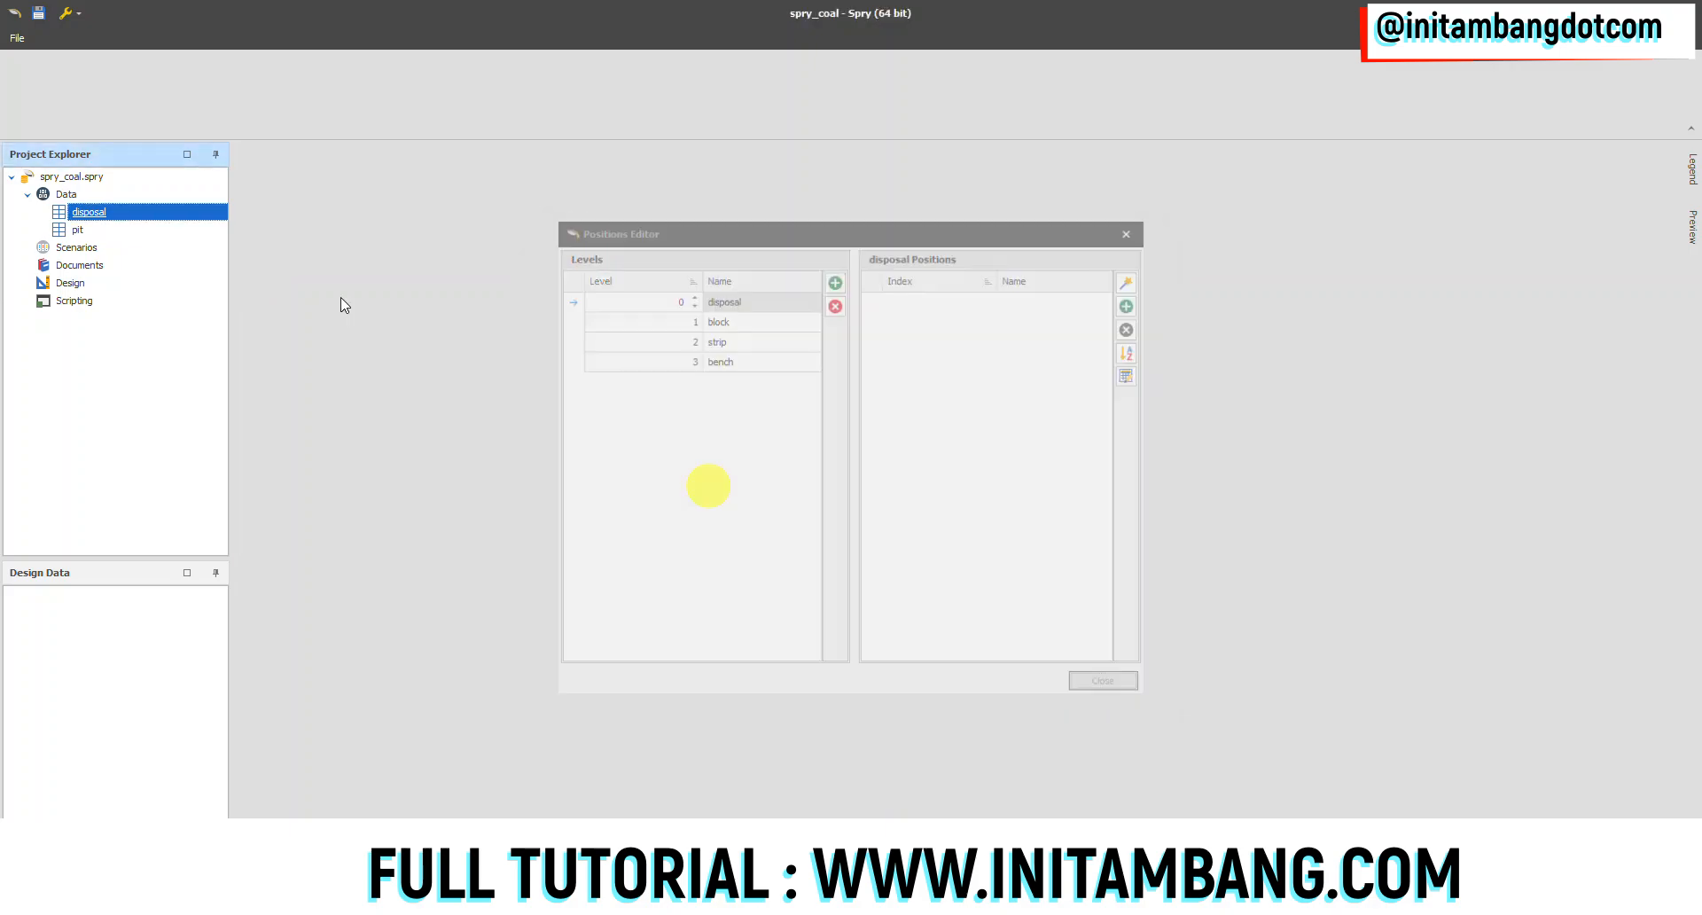
- Add a folder named waste under Schema in the disposal table's fields
right_click(112, 218)
mouse_move(159, 250)
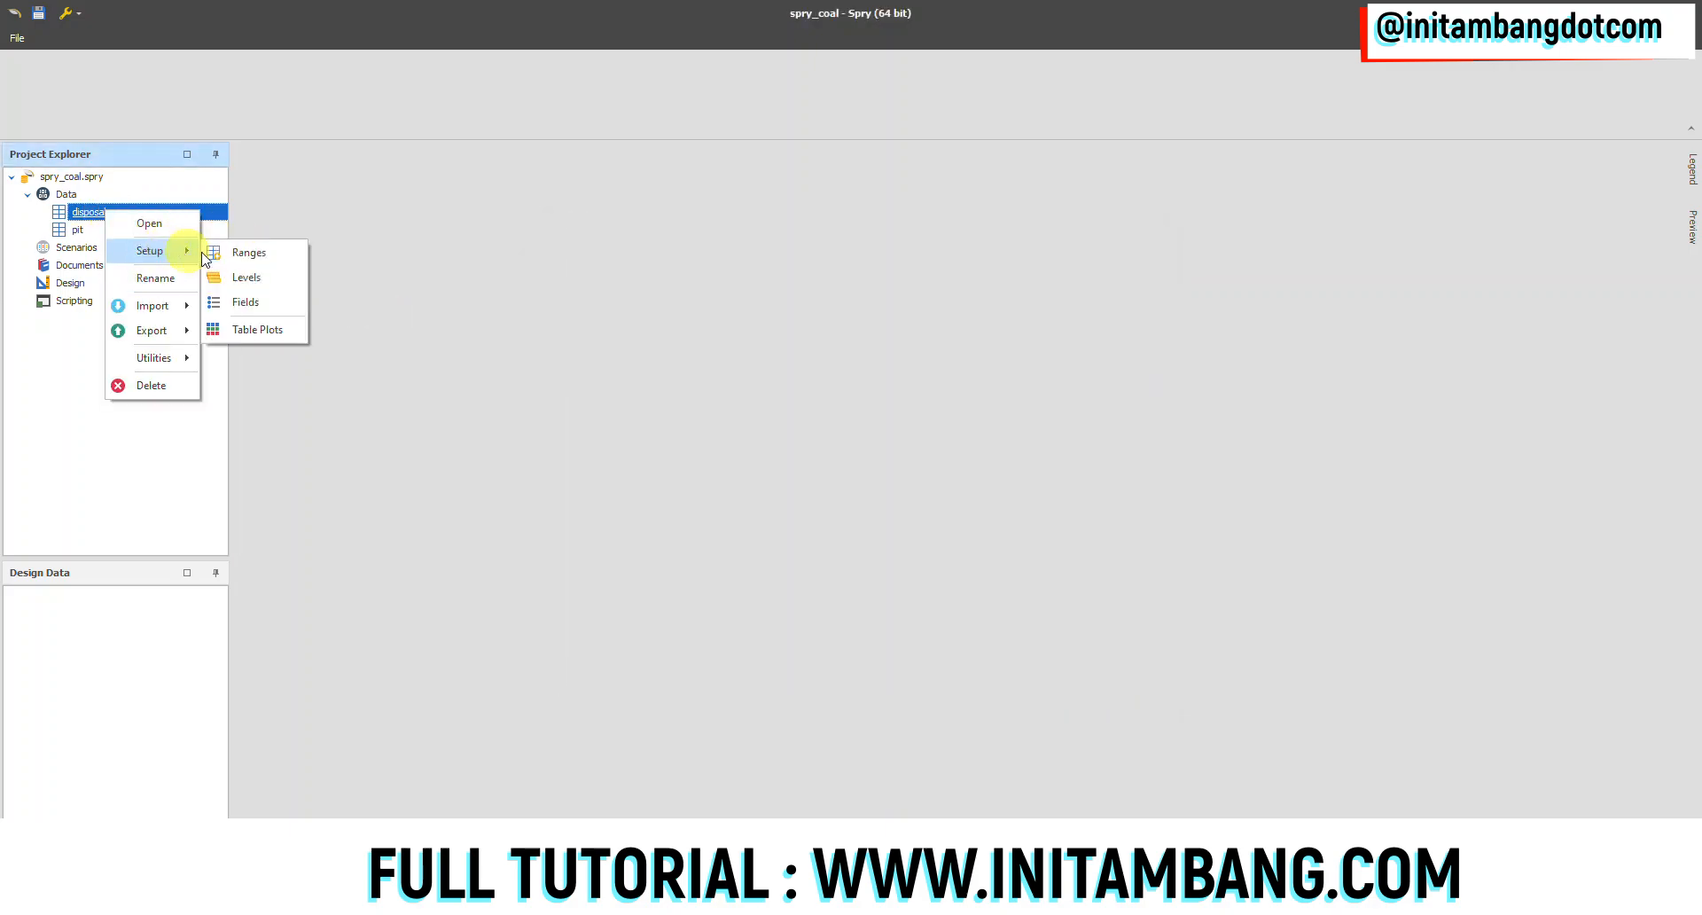
click(254, 304)
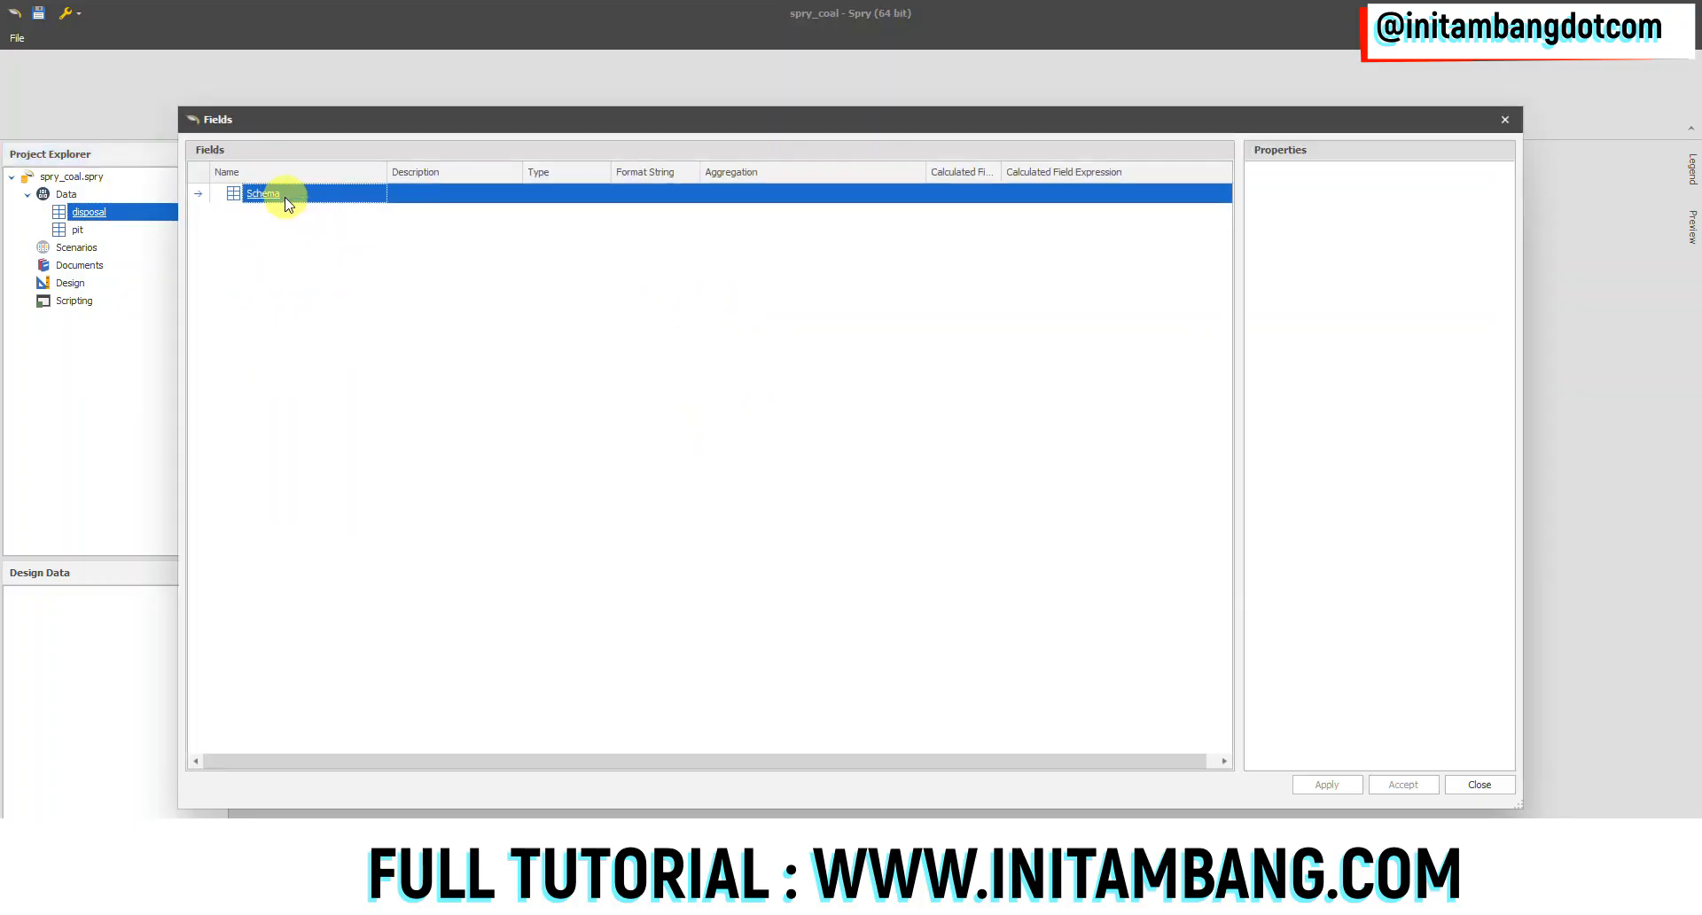
right_click(277, 199)
mouse_move(334, 206)
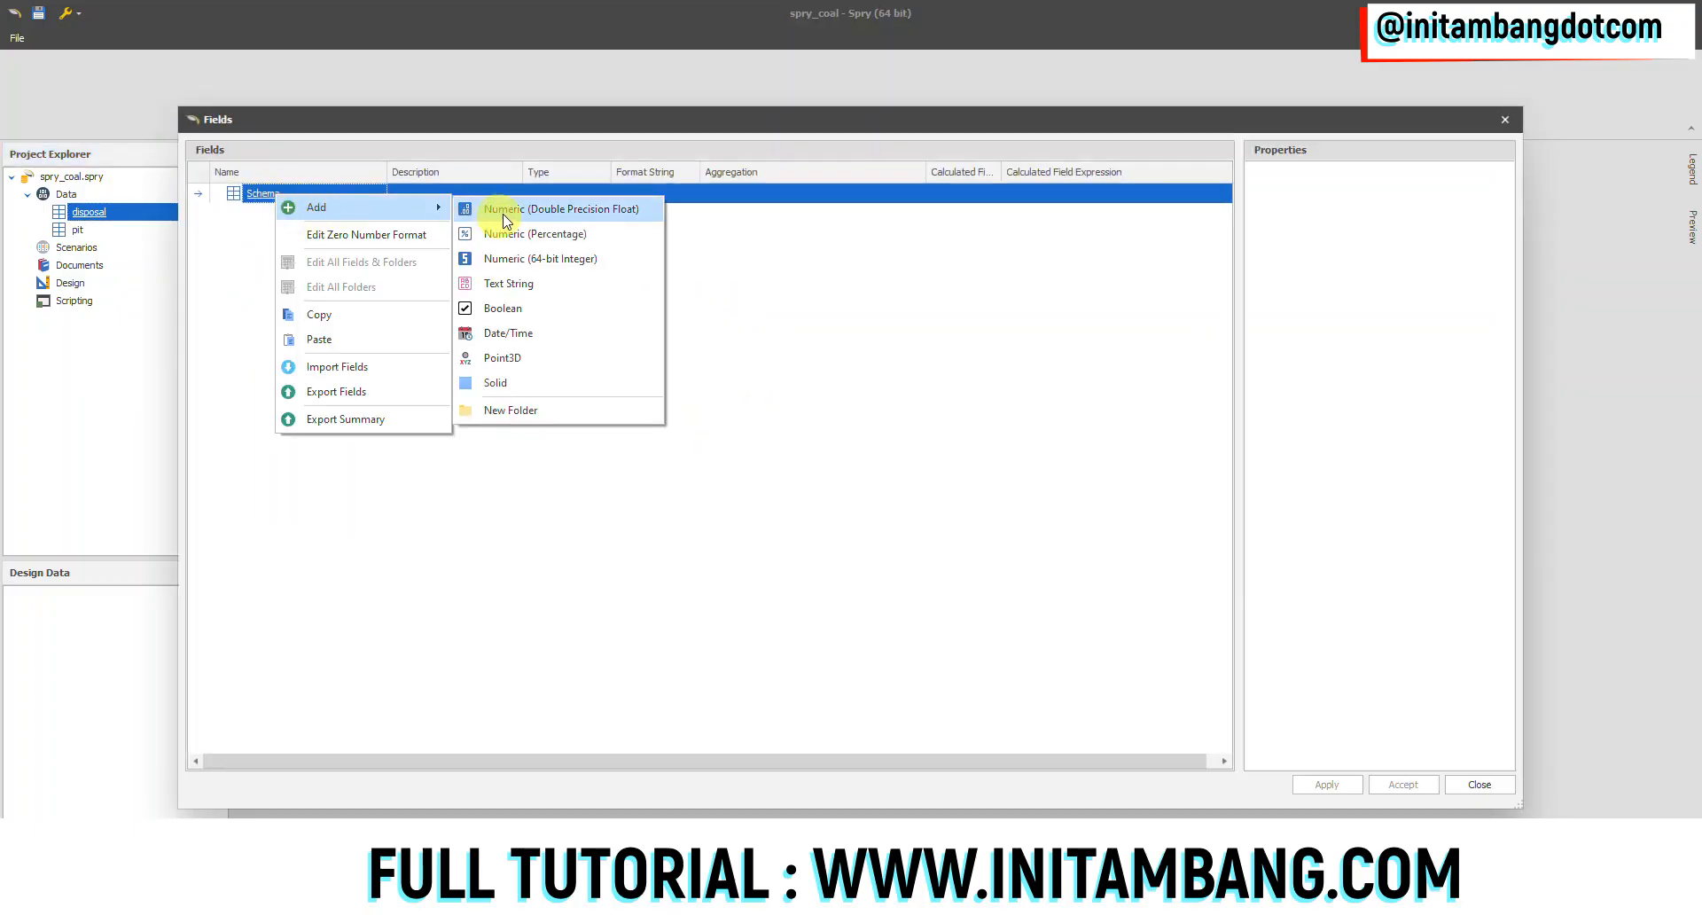
click(523, 409)
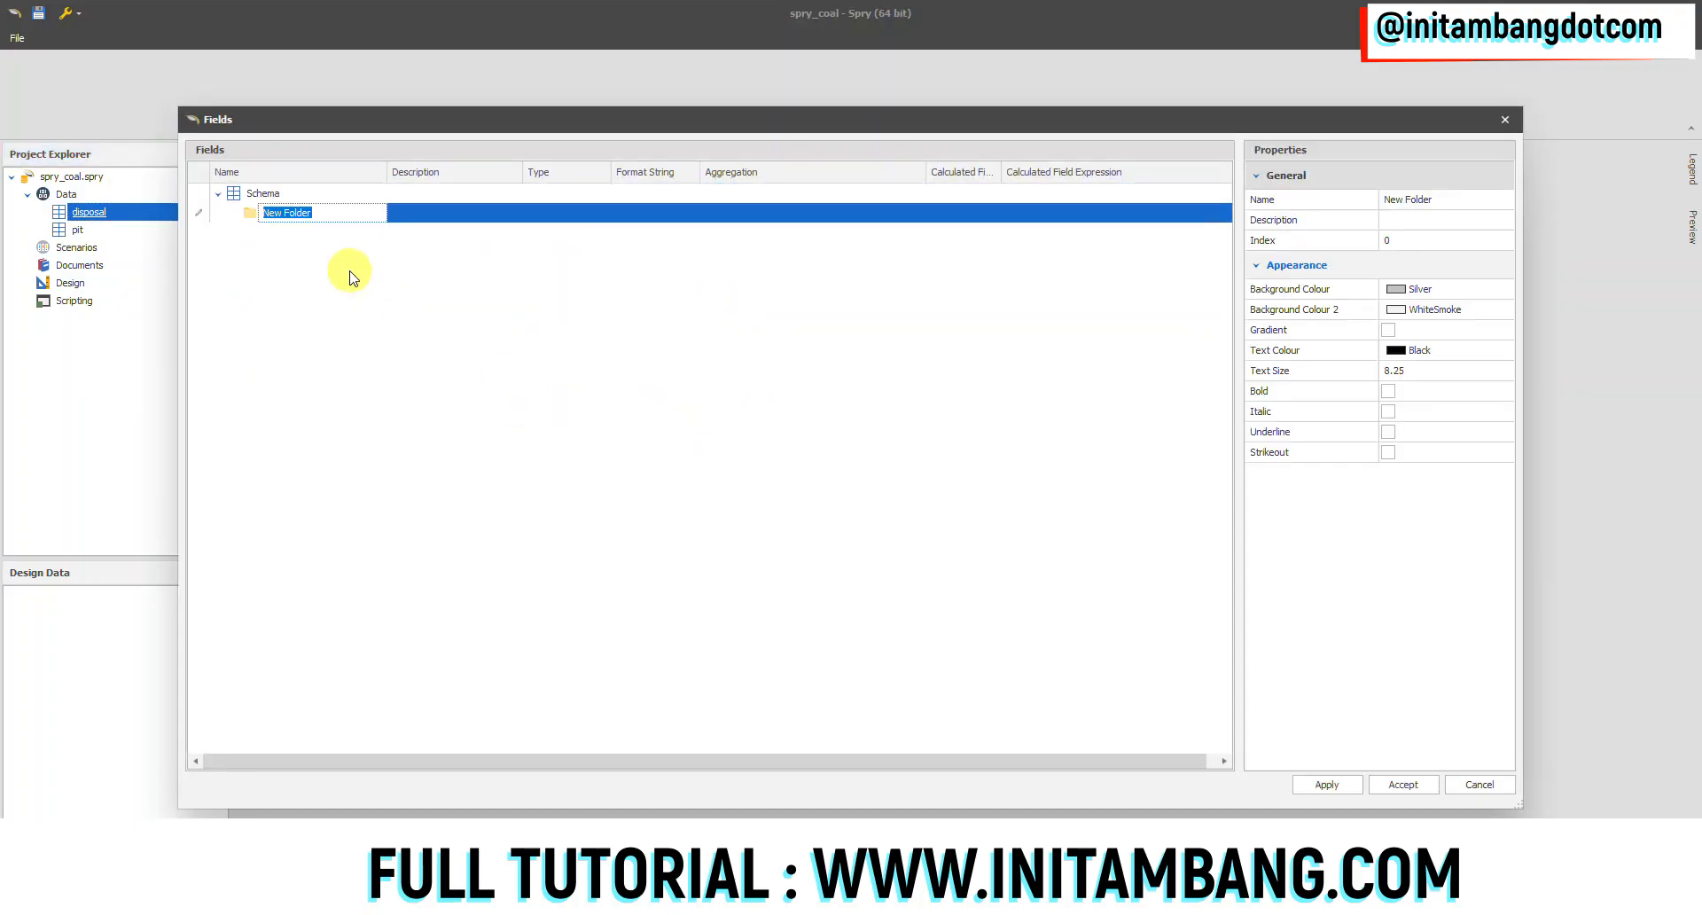
text(vol)
key(Return)
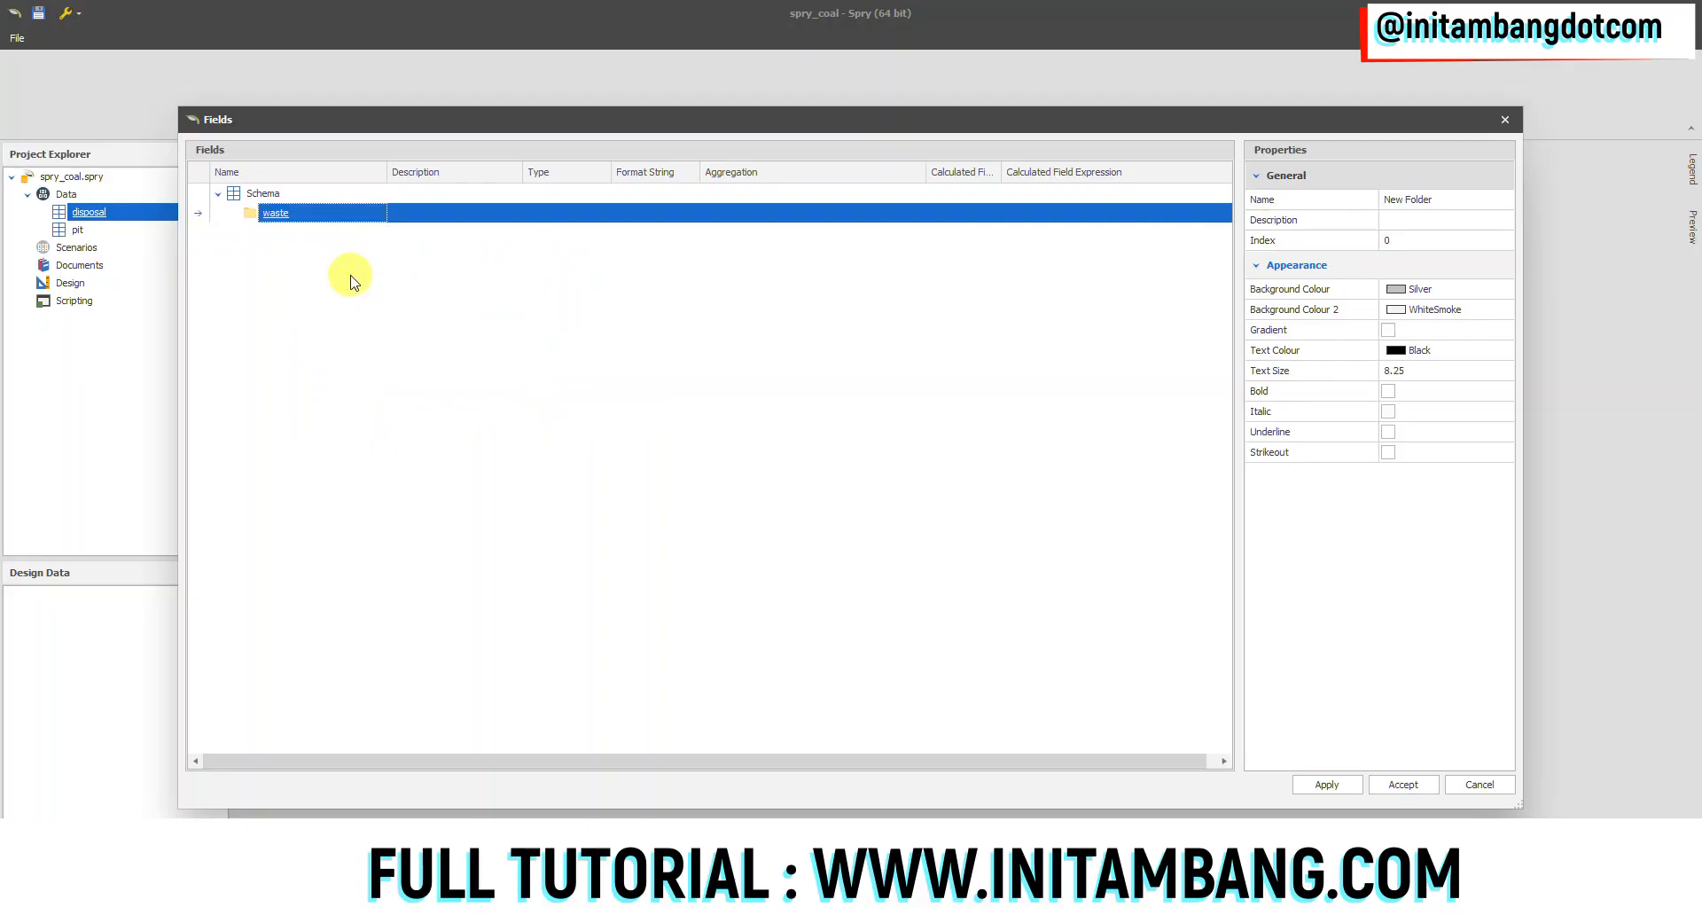
- Add a Numeric (Double Precision Float) field named volume to the disposal table's waste folder
right_click(290, 220)
mouse_move(440, 224)
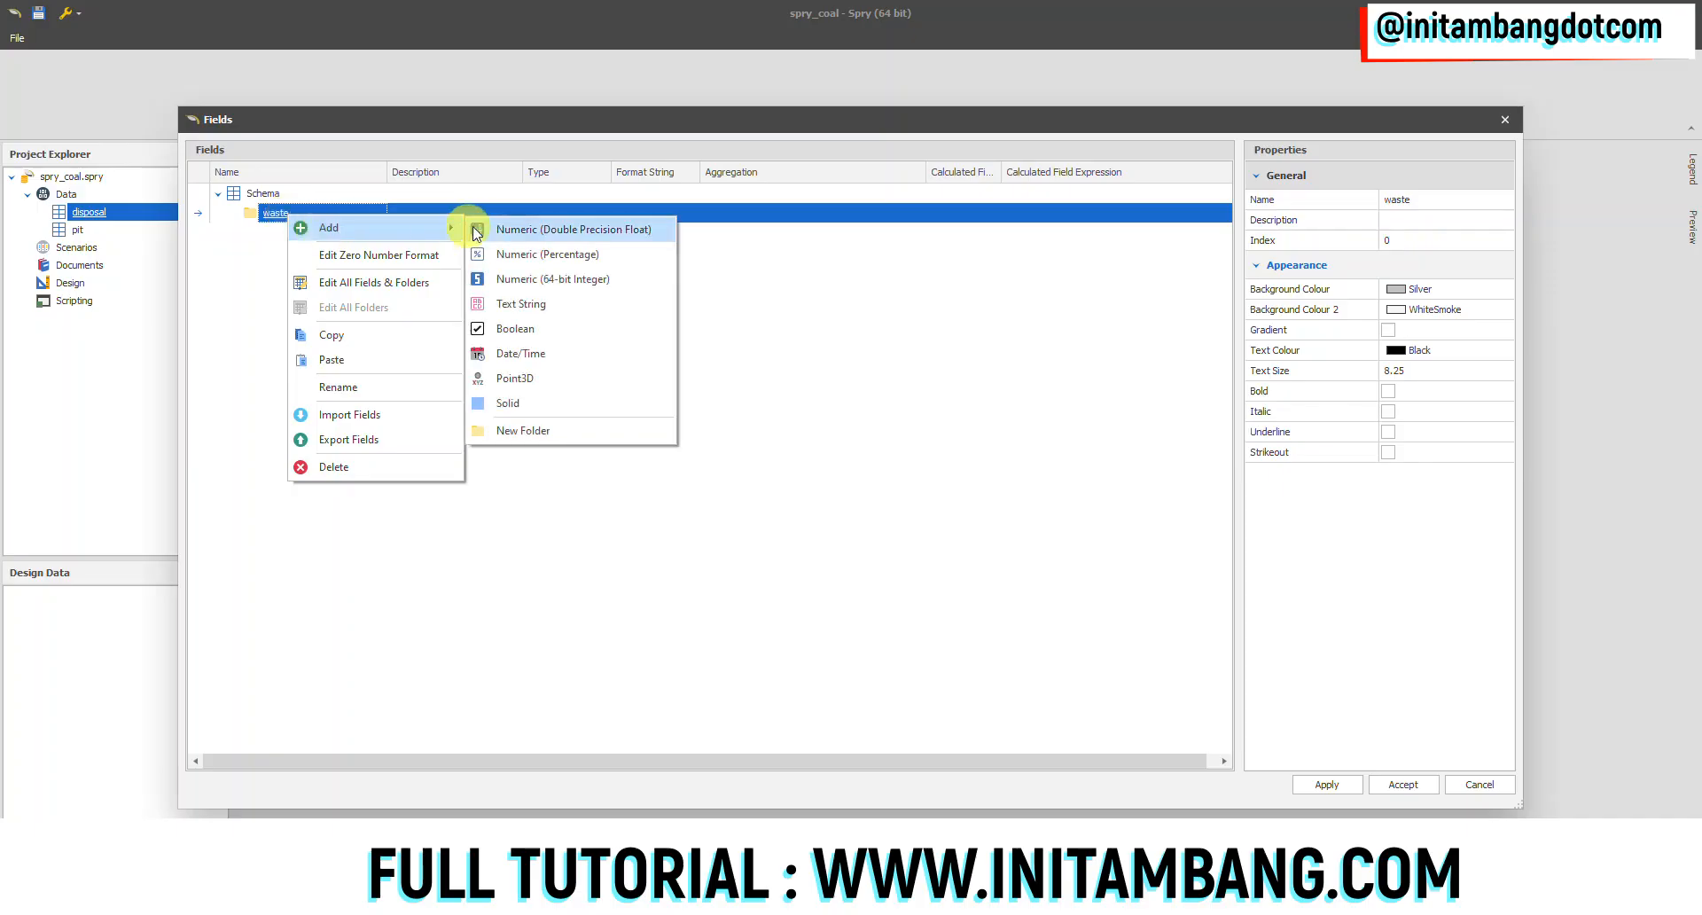
click(497, 227)
text(vo)
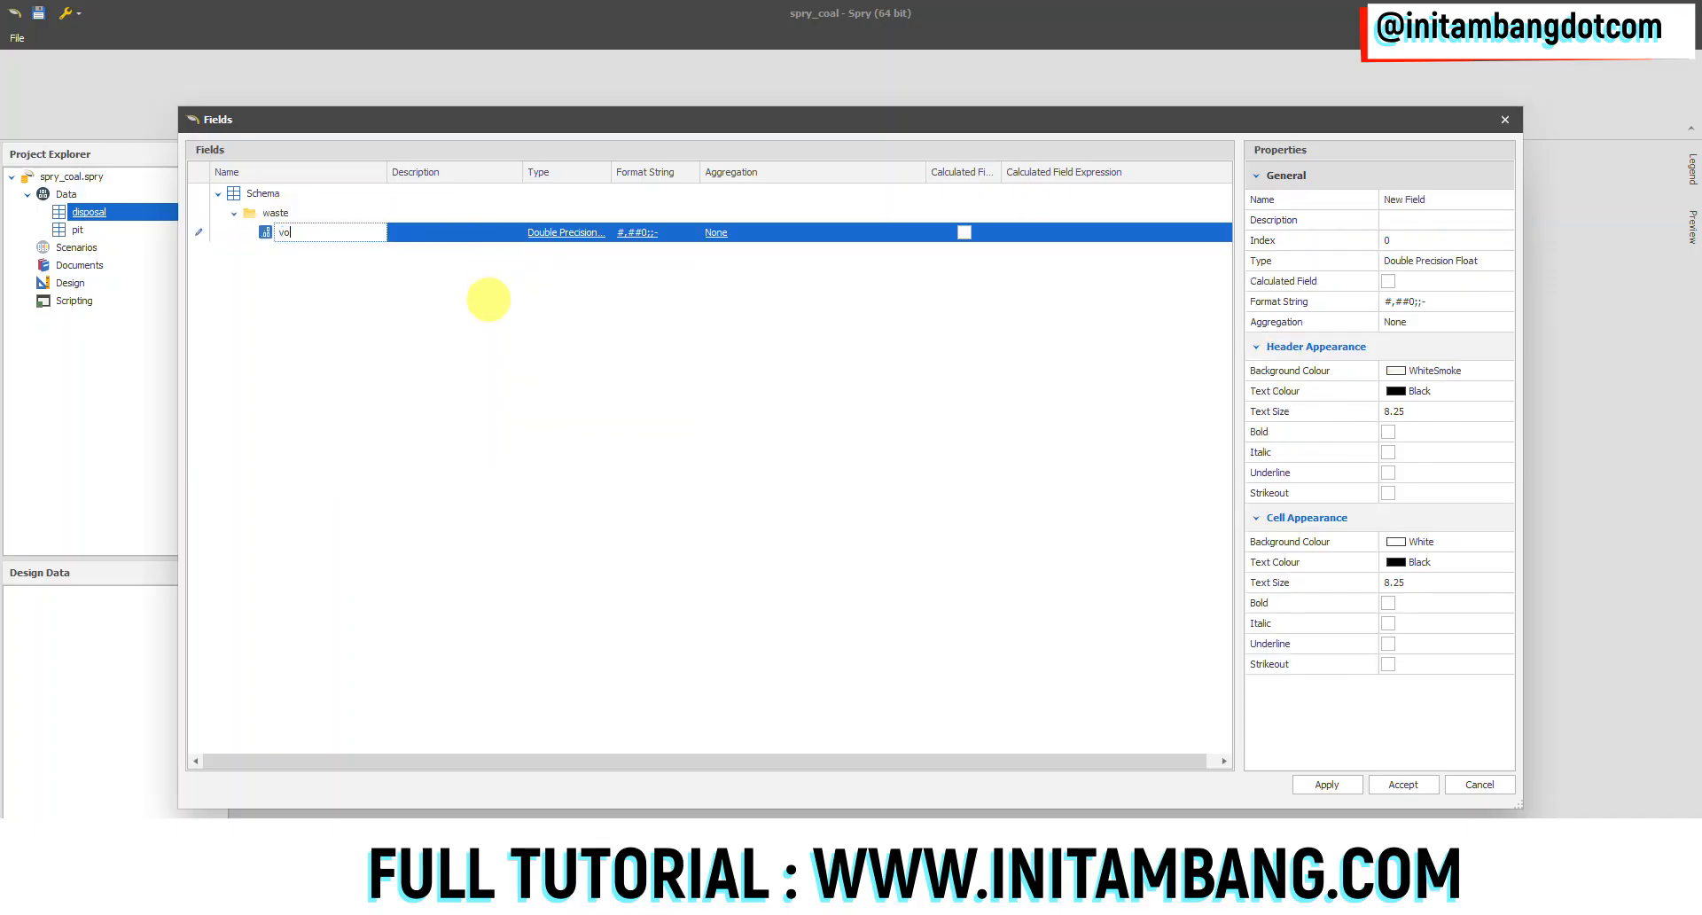
text(lume)
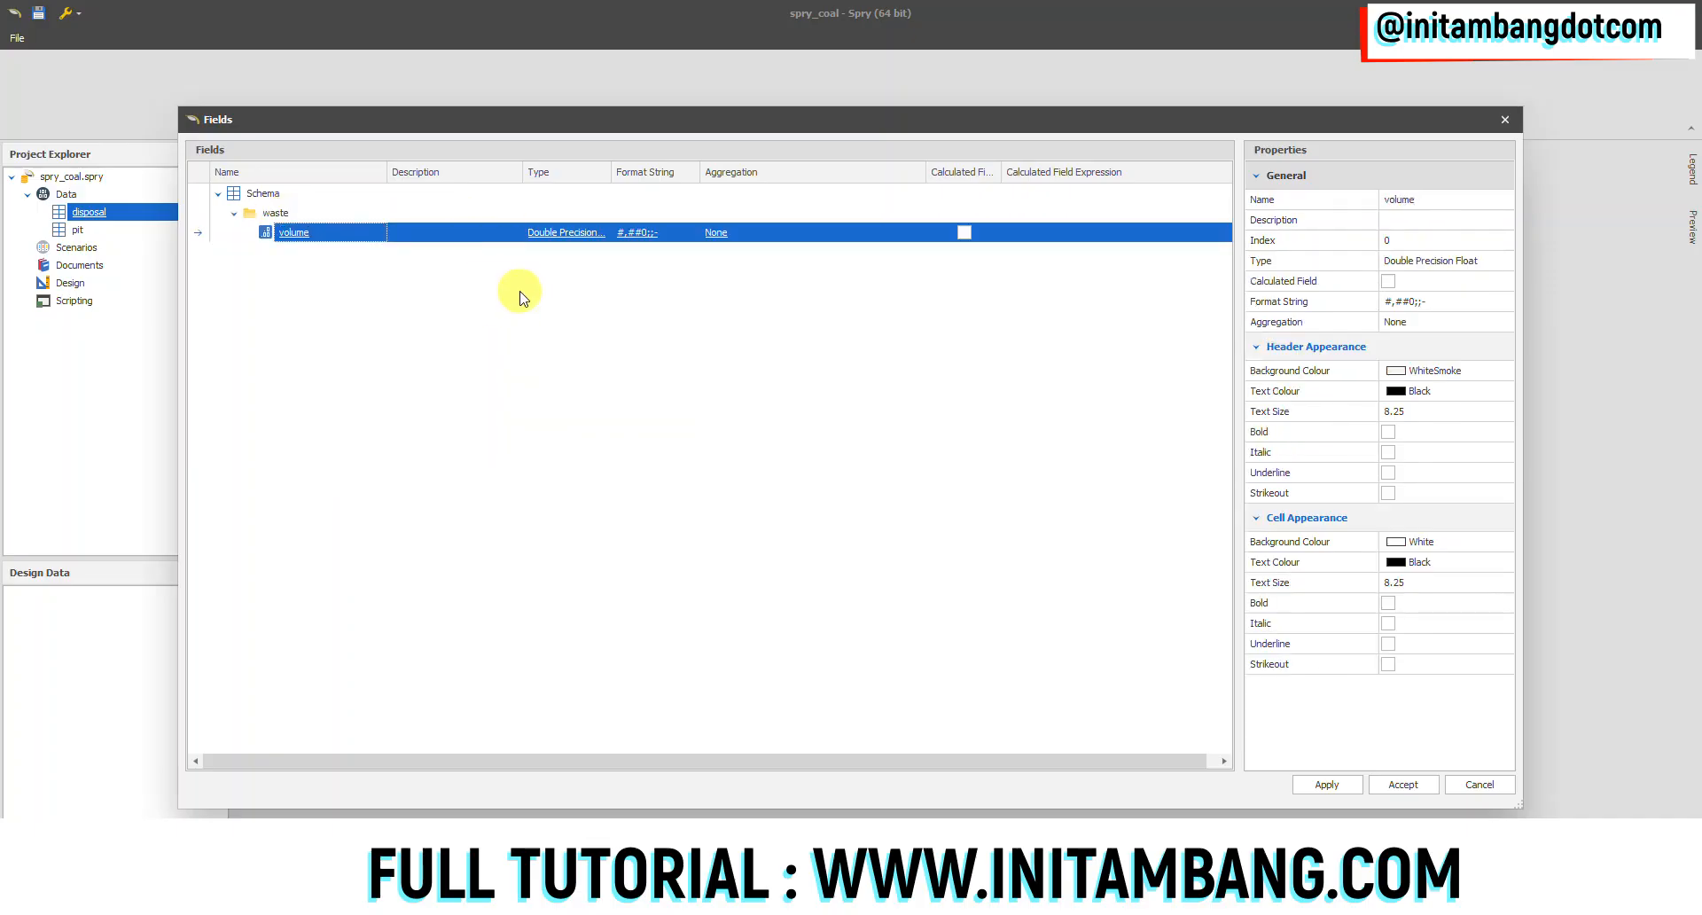
- Set the volume field's default aggregation to Sum
click(744, 234)
click(754, 236)
click(798, 283)
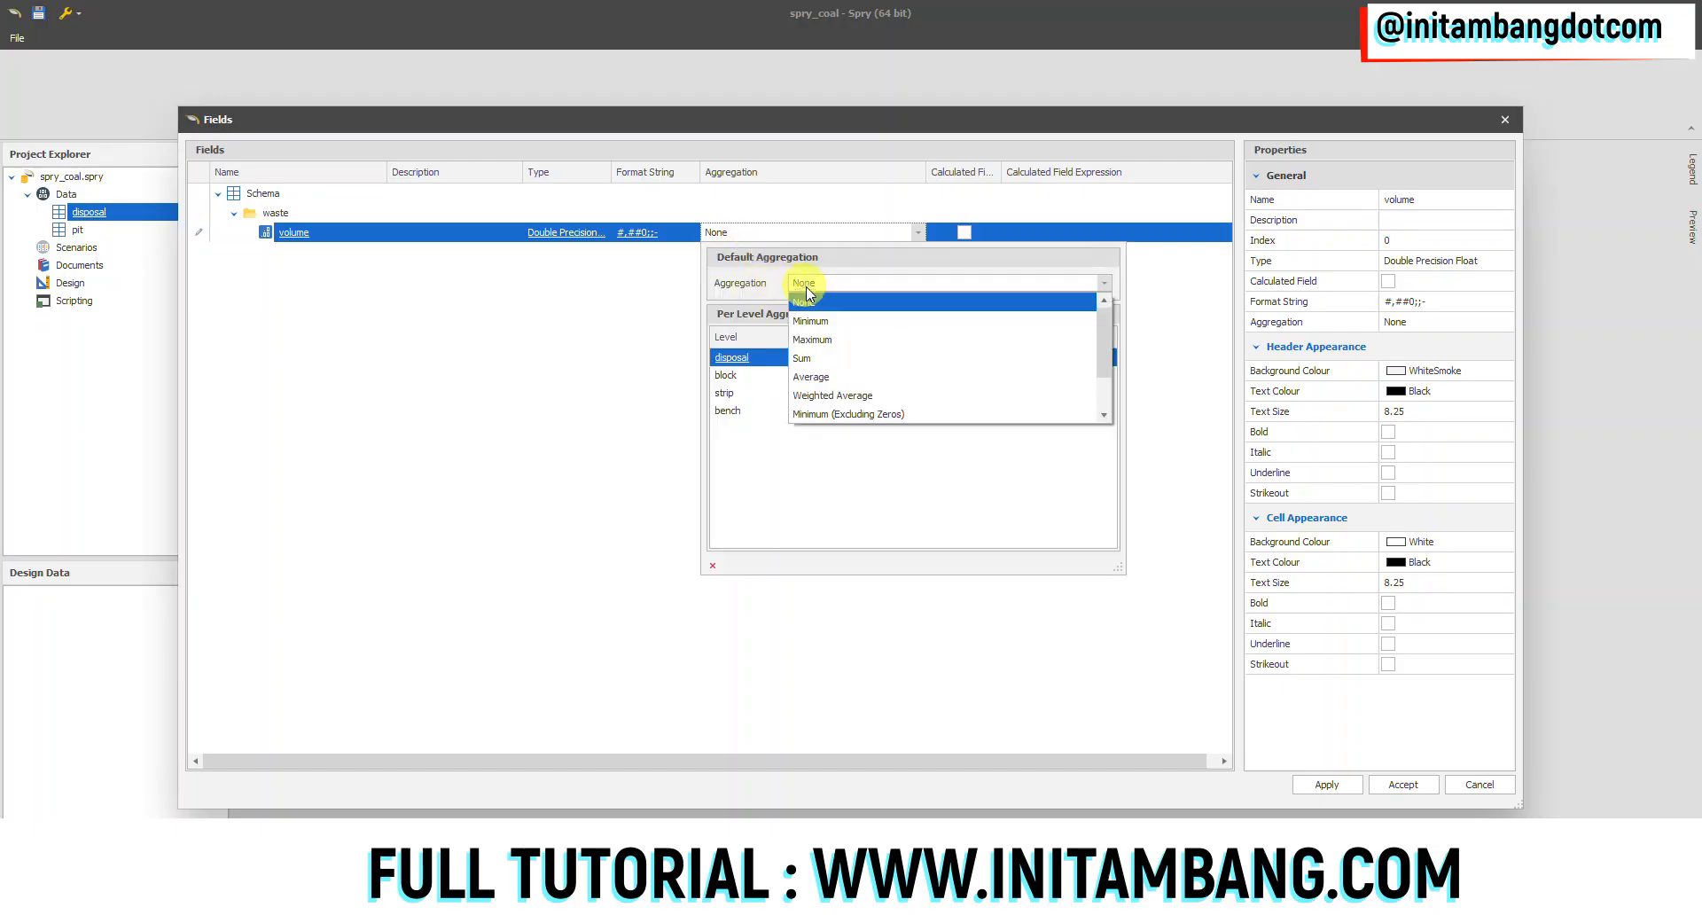
click(806, 358)
click(559, 330)
- Add a Point3D field named centroid roof to the waste folder
right_click(269, 213)
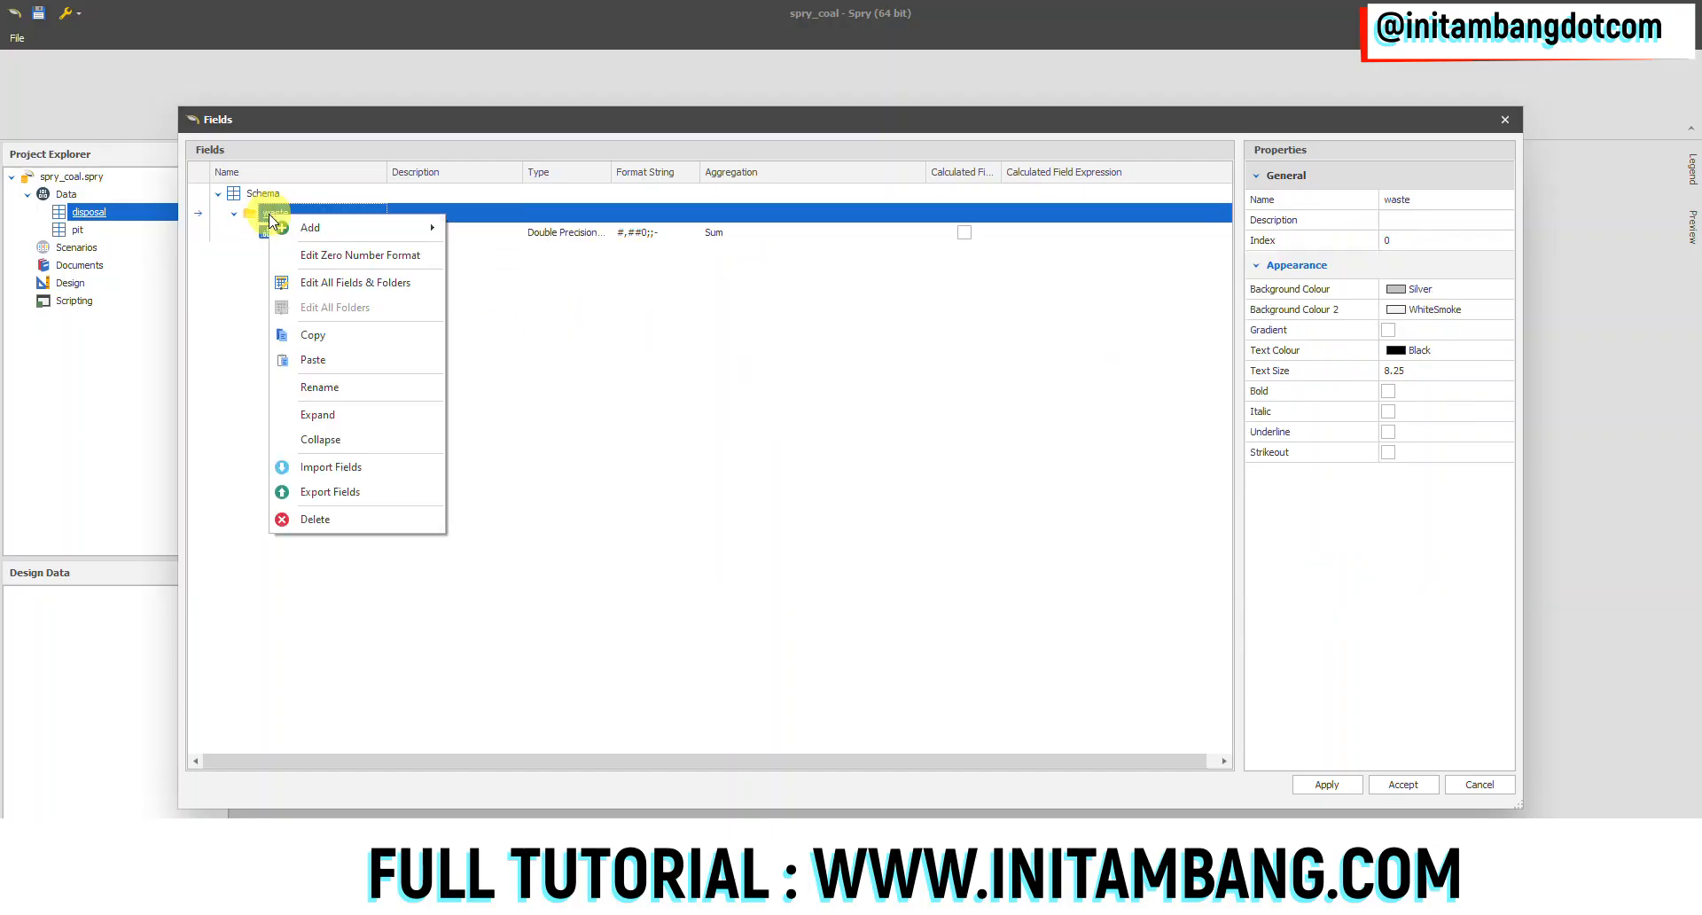
mouse_move(399, 246)
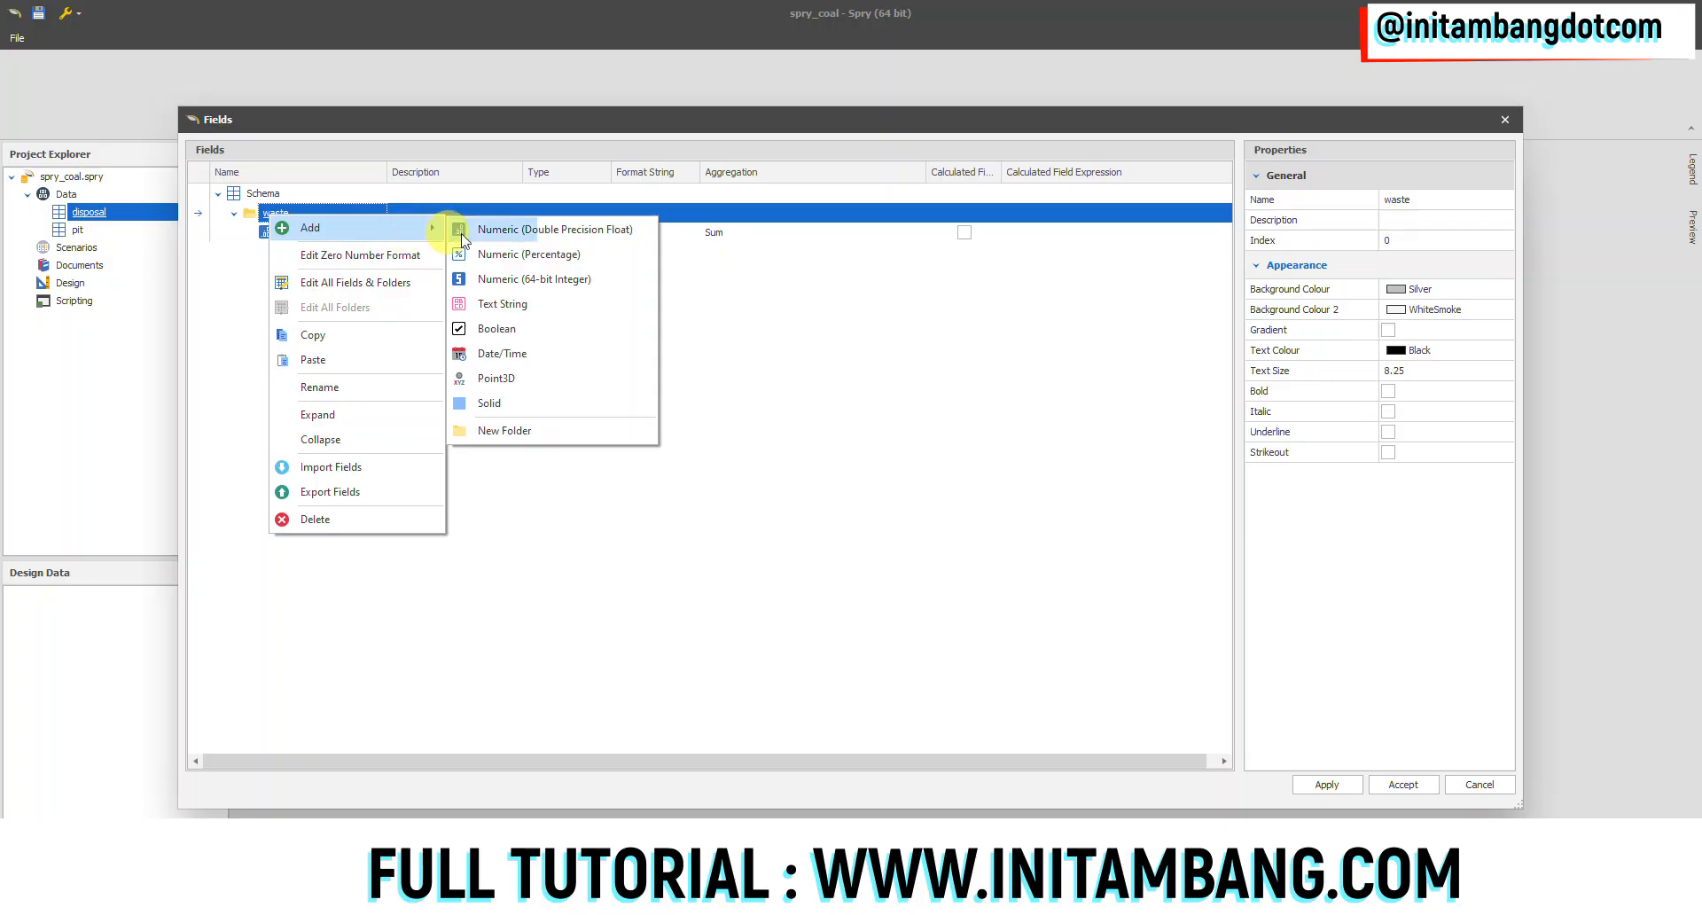
click(497, 377)
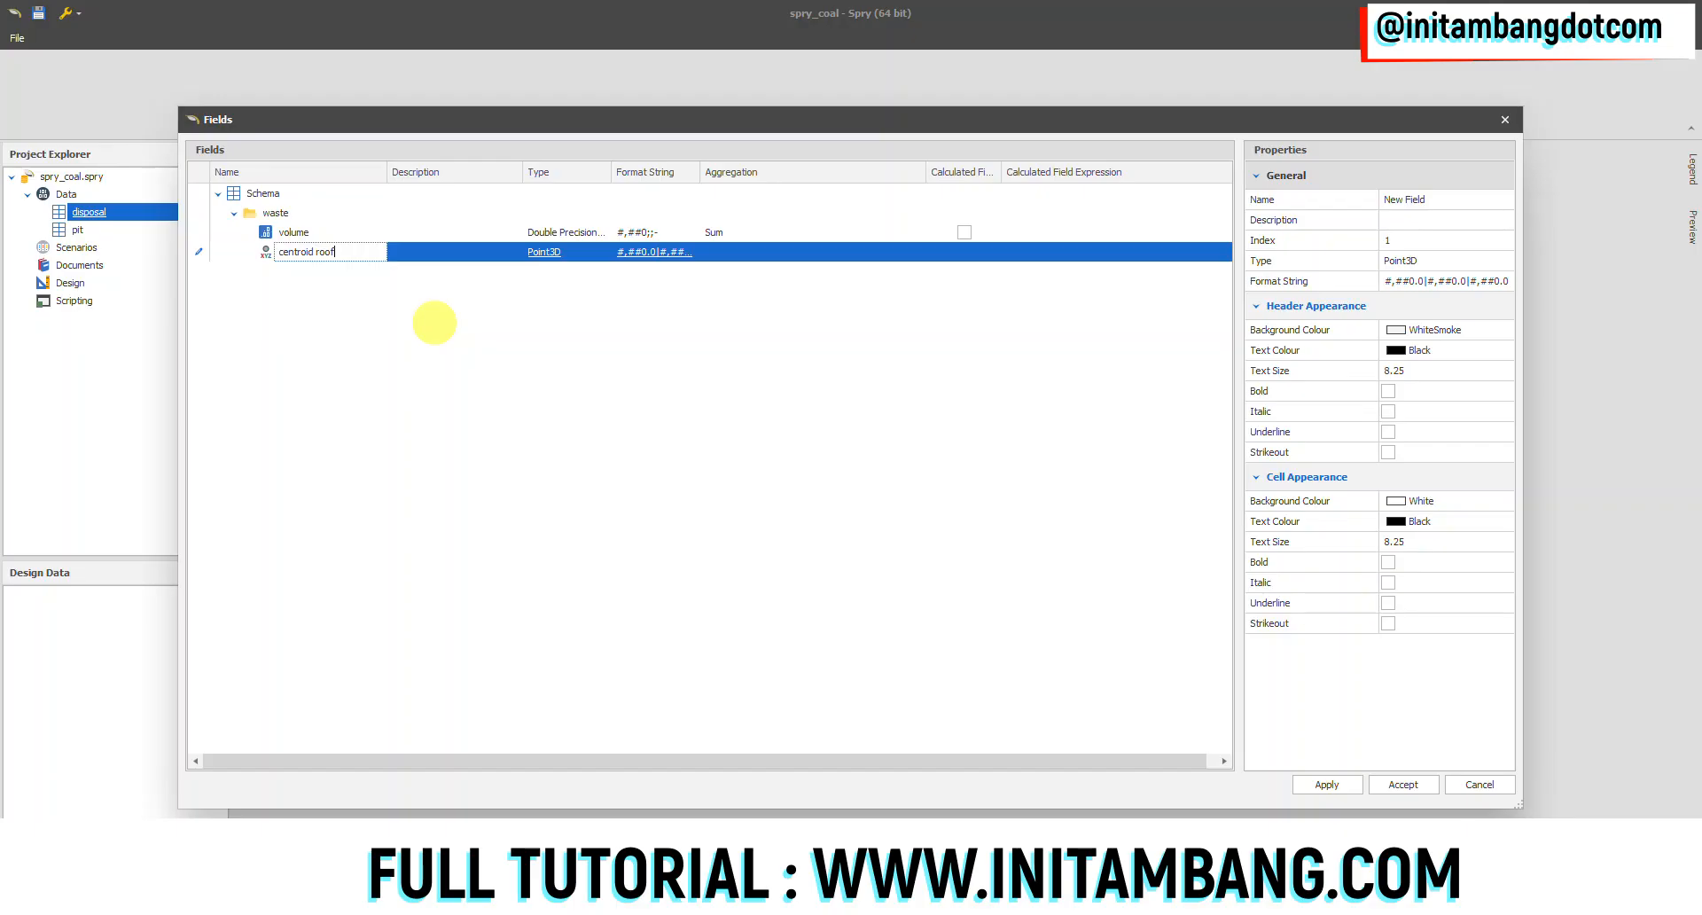
key(Return)
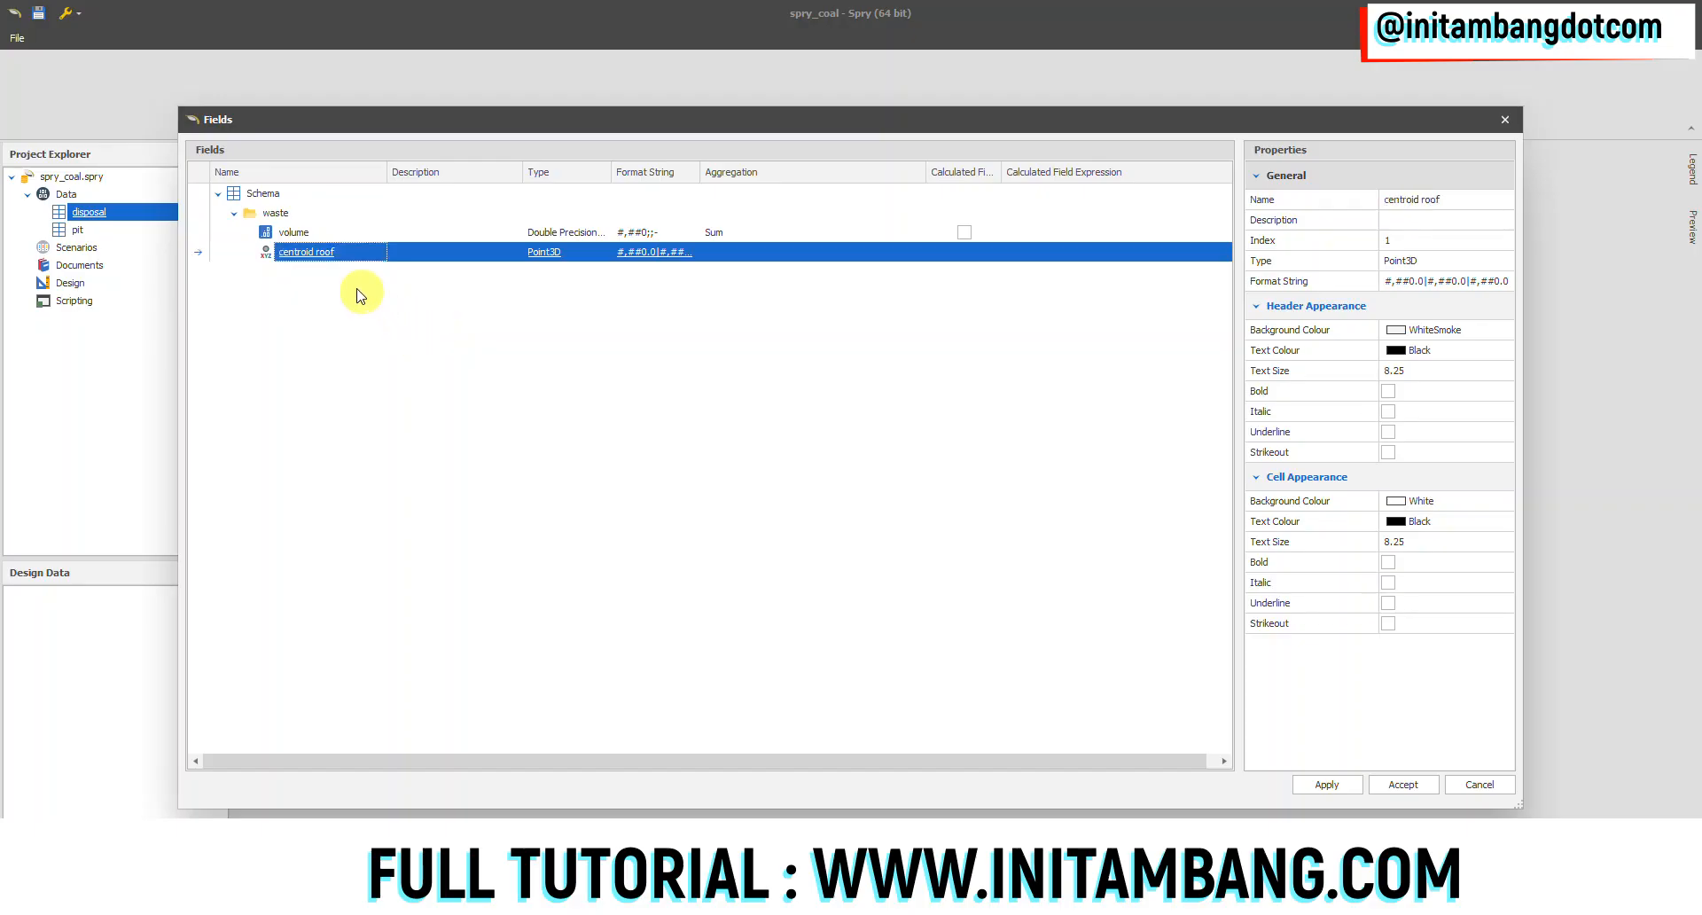
- Make two copies of the centroid roof field in the waste folder
right_click(329, 253)
click(348, 267)
right_click(341, 272)
click(359, 285)
- Rename the first copy of the centroid roof field as centroid centre
click(364, 271)
click(1458, 200)
drag(1466, 200, 1424, 207)
text(cen)
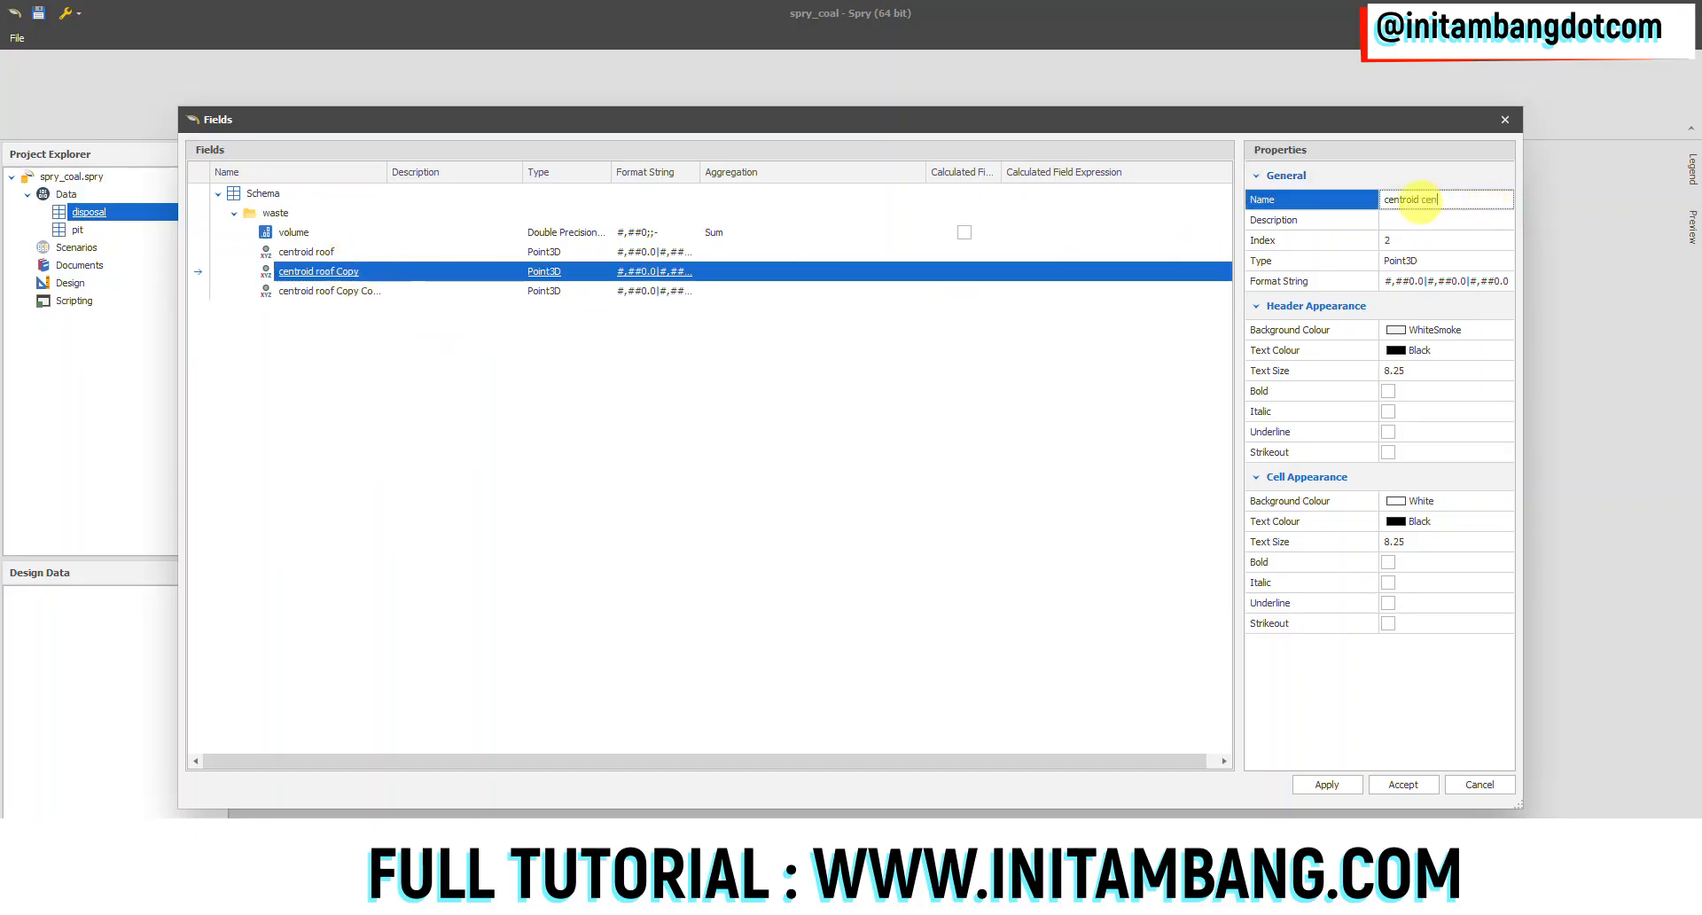
key(Return)
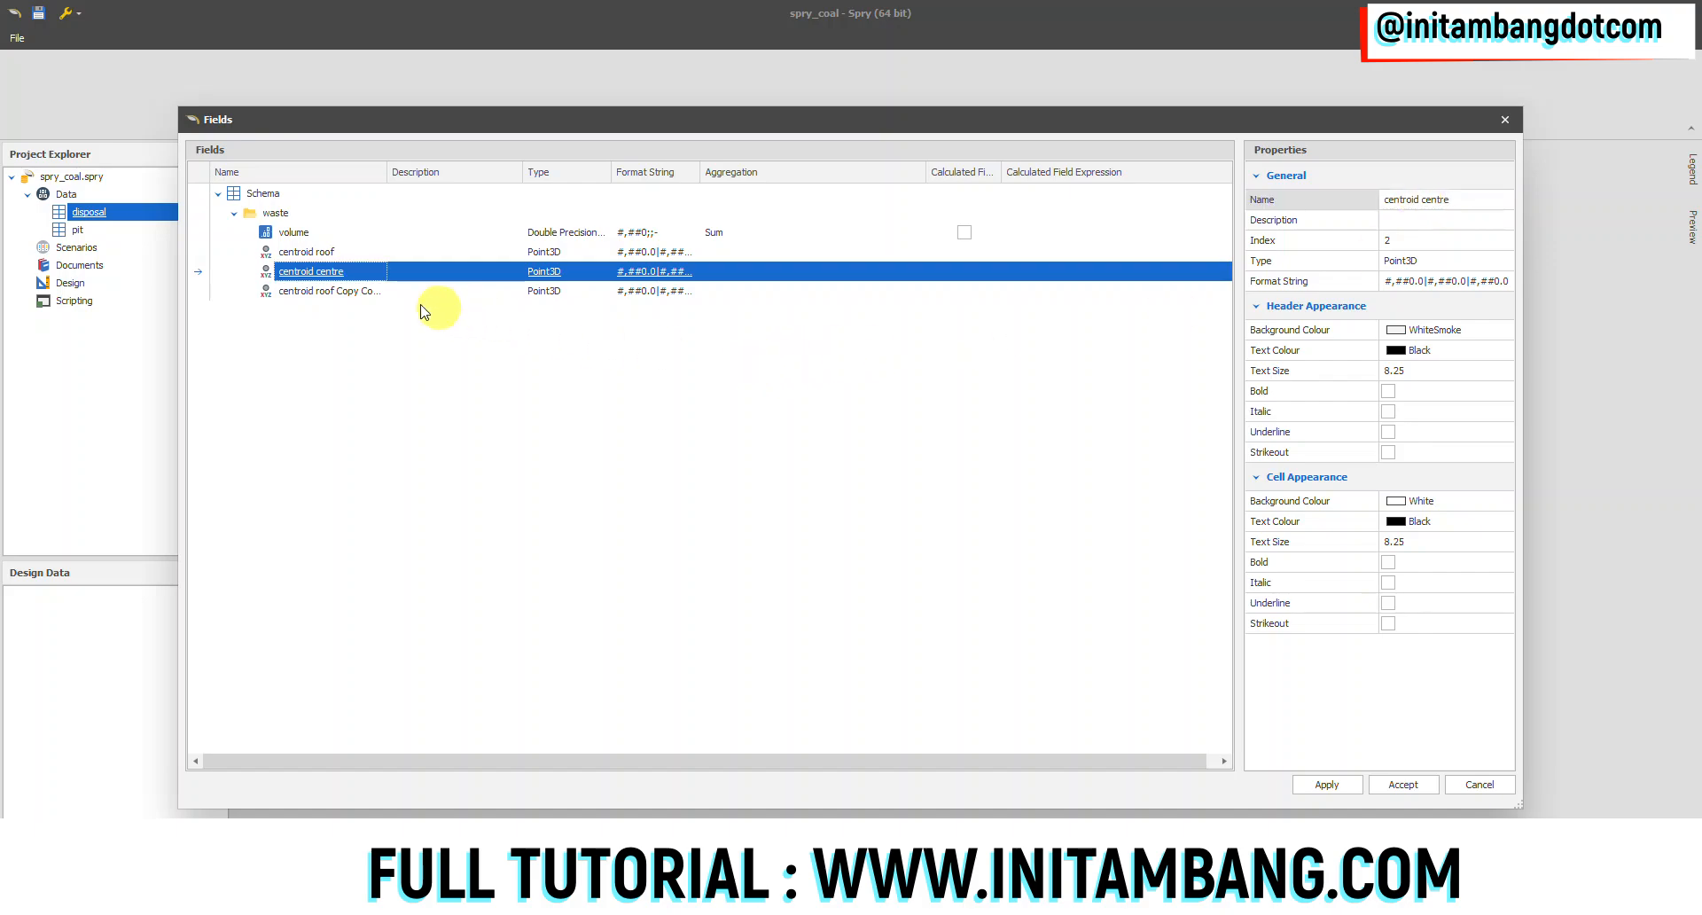
- Rename the remaining copy of the centroid roof field as centroid floor
click(621, 292)
click(1467, 202)
drag(1492, 202, 1424, 212)
text(flo)
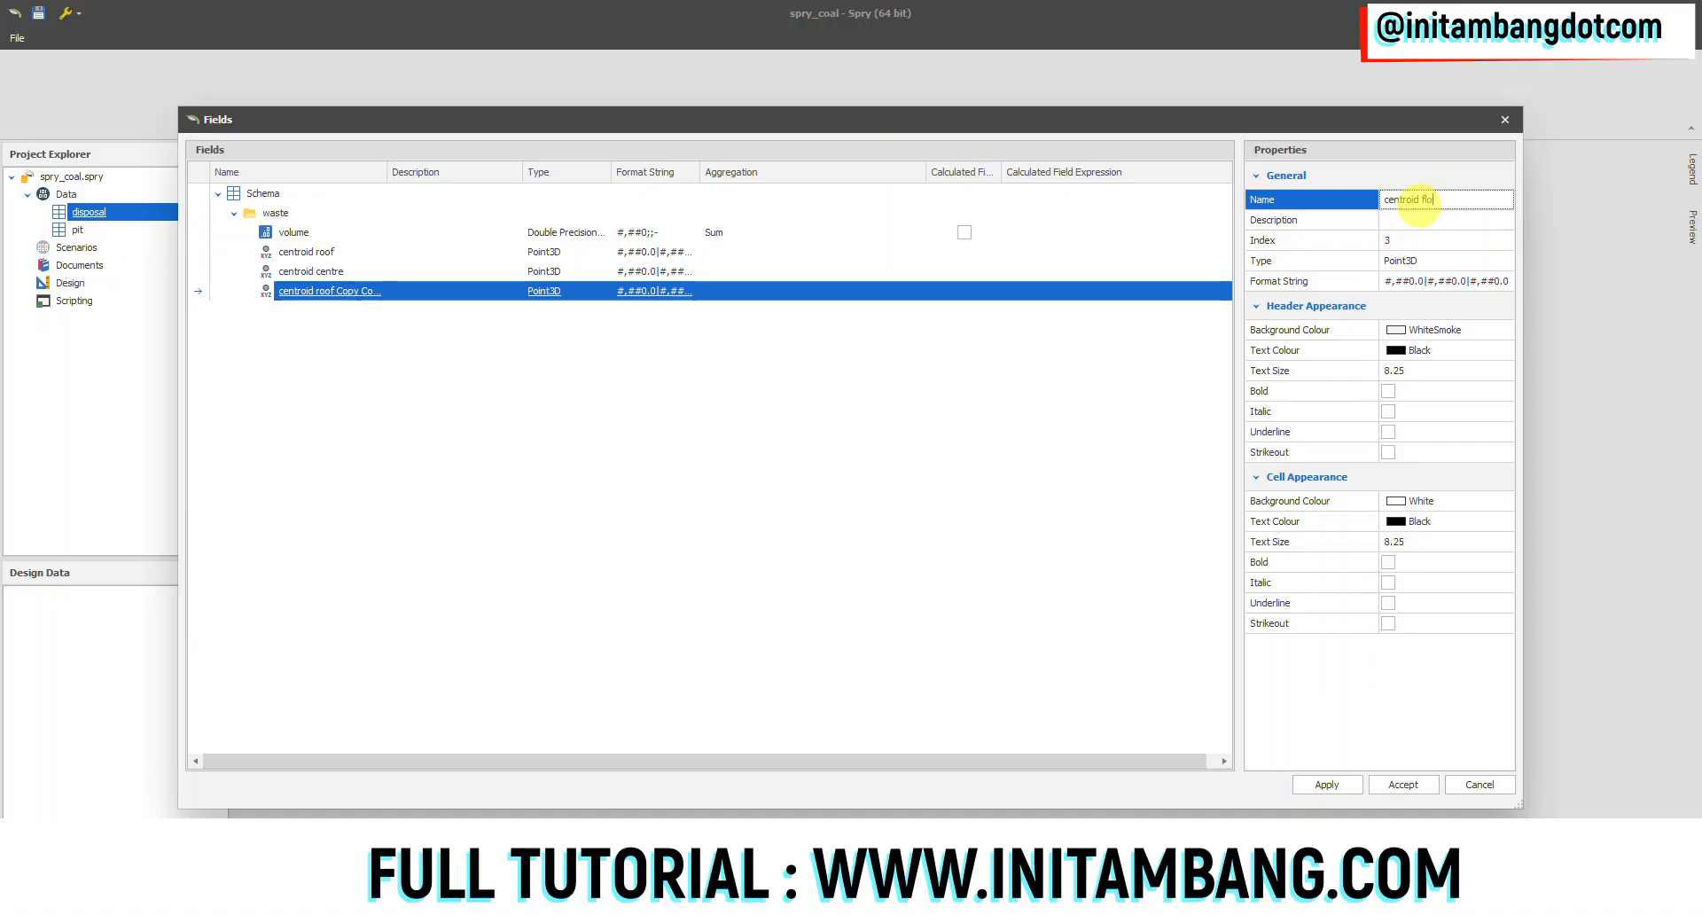
text(or)
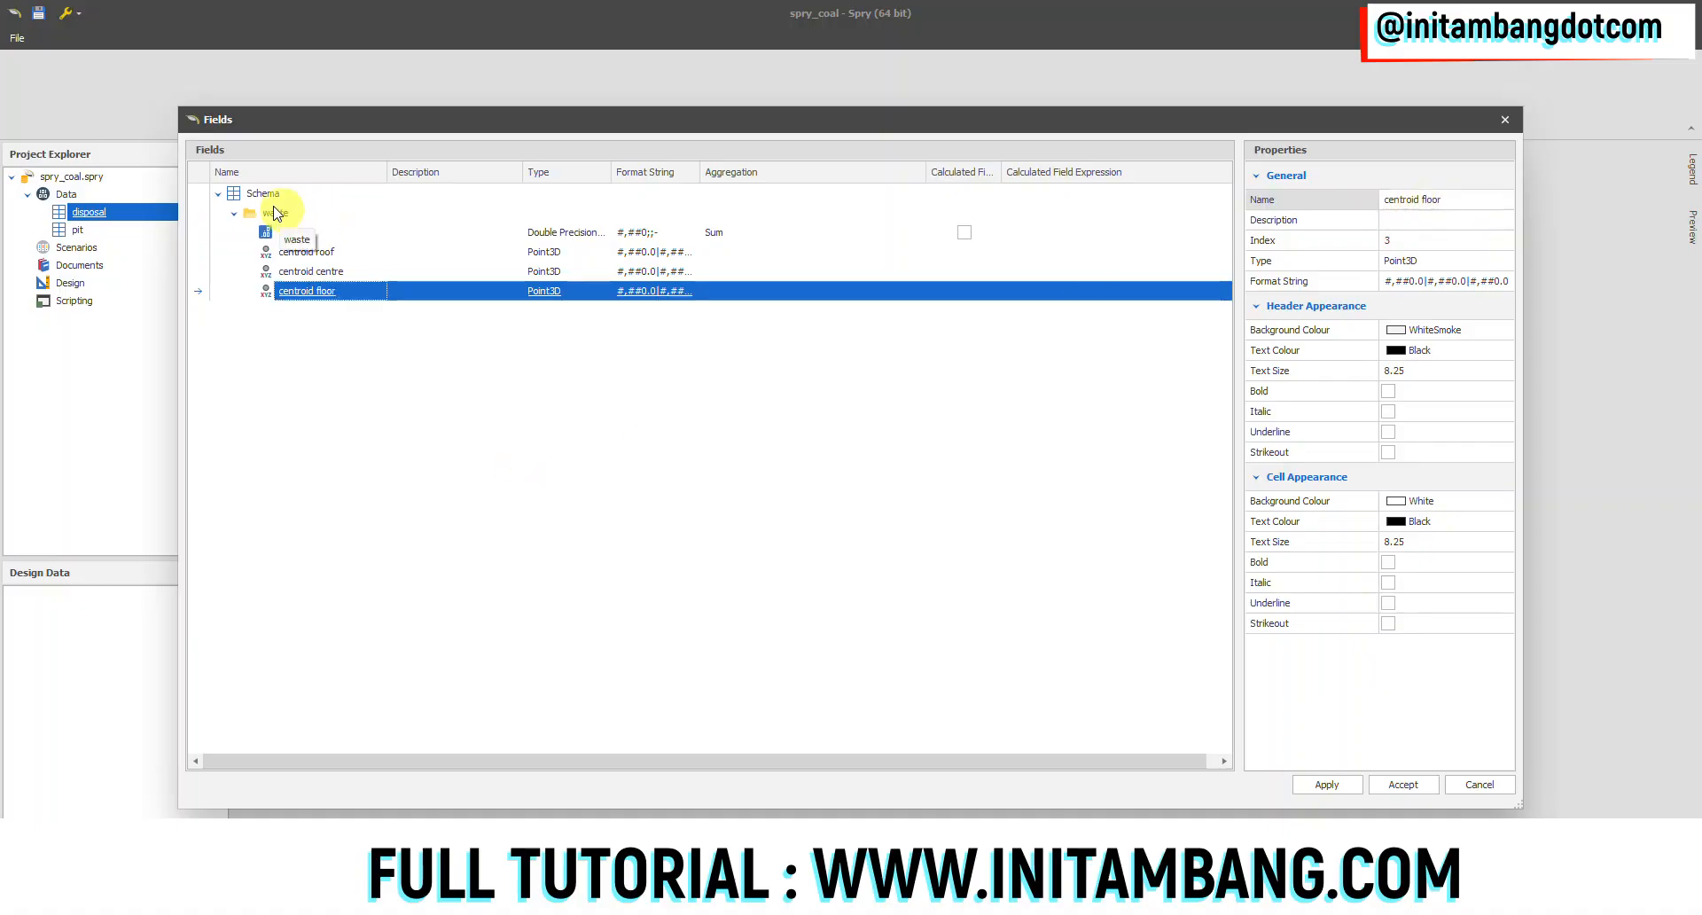
- Add a Solid field to the waste folder, apply the disposal table's field changes and close the field setup
right_click(273, 217)
mouse_move(346, 233)
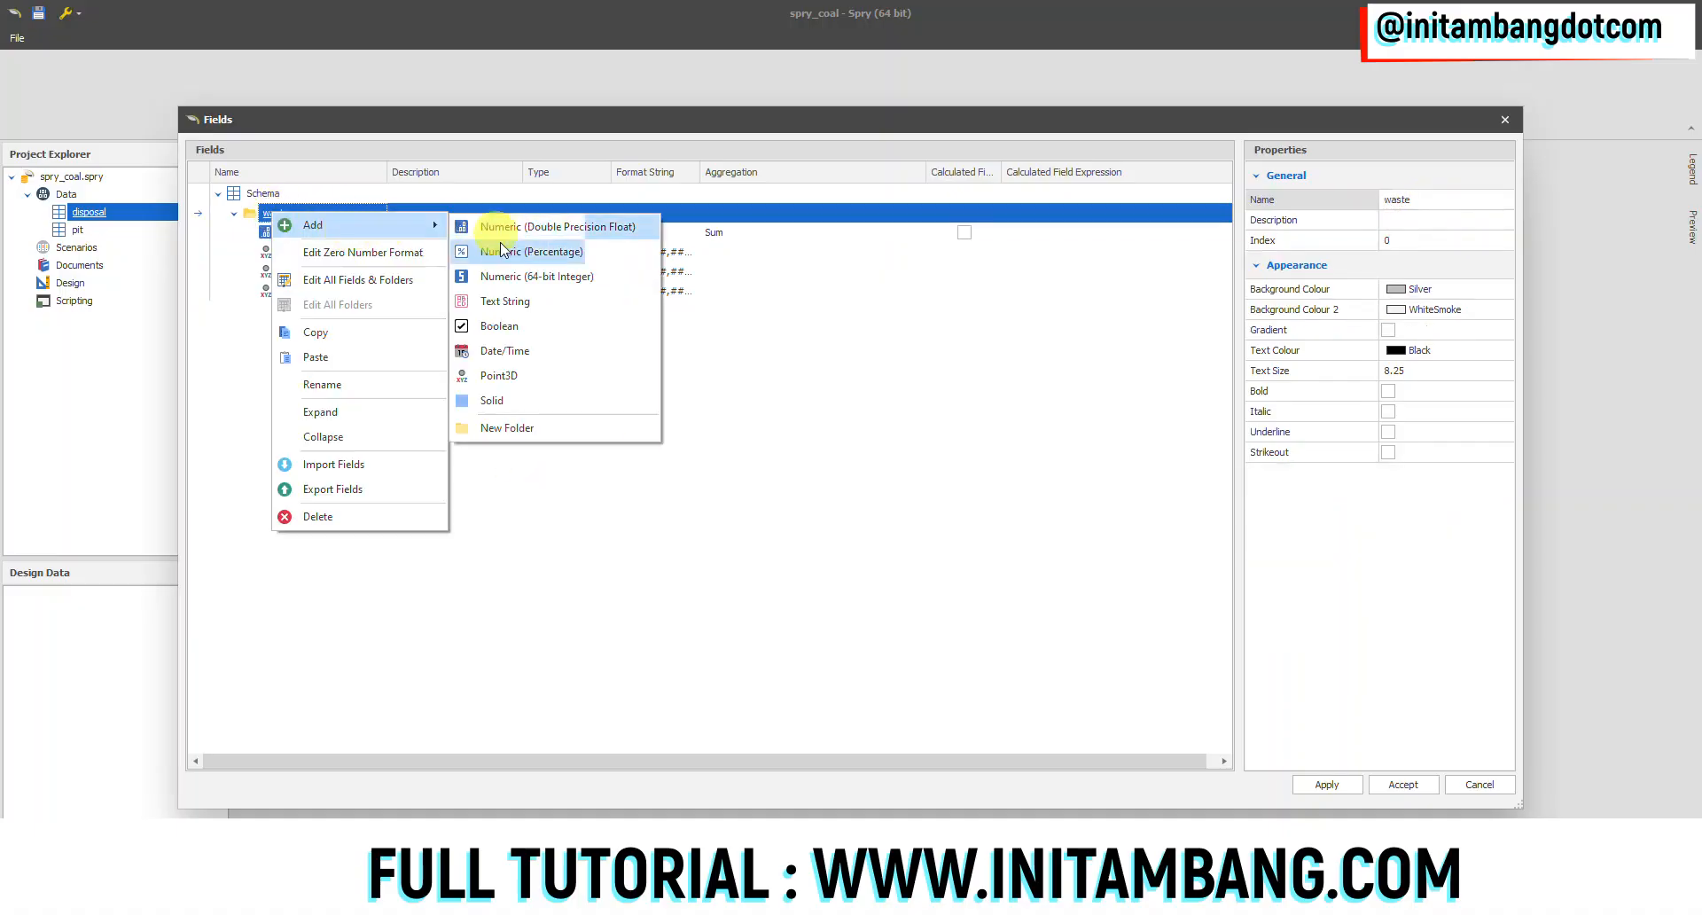
click(516, 401)
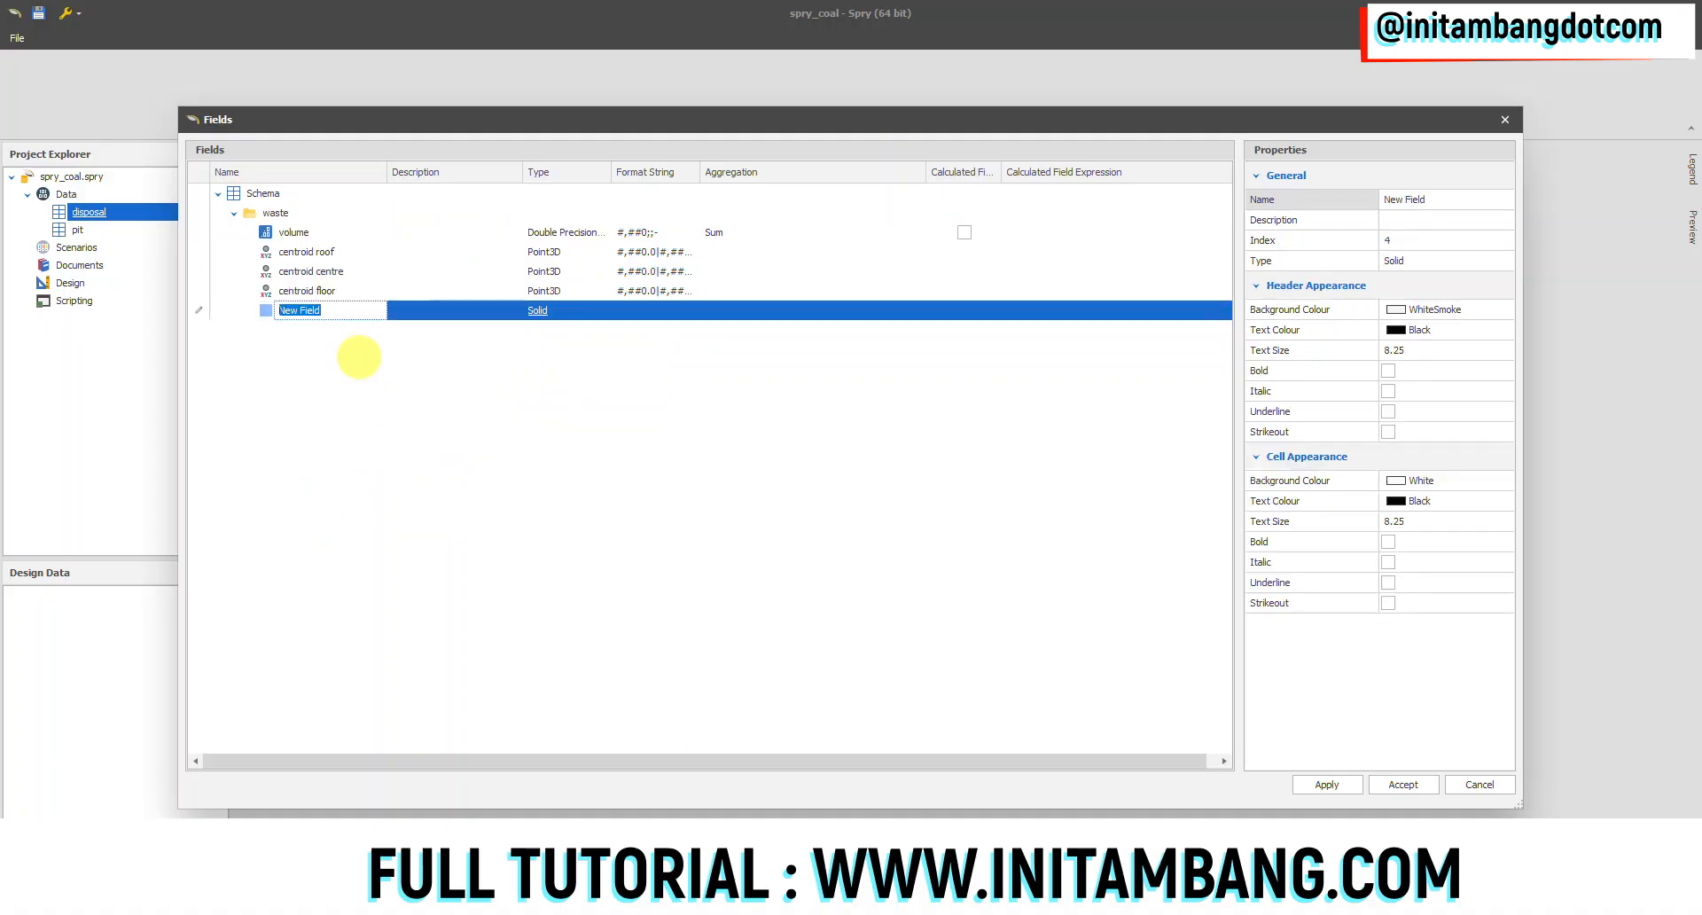
click(1328, 785)
click(1463, 784)
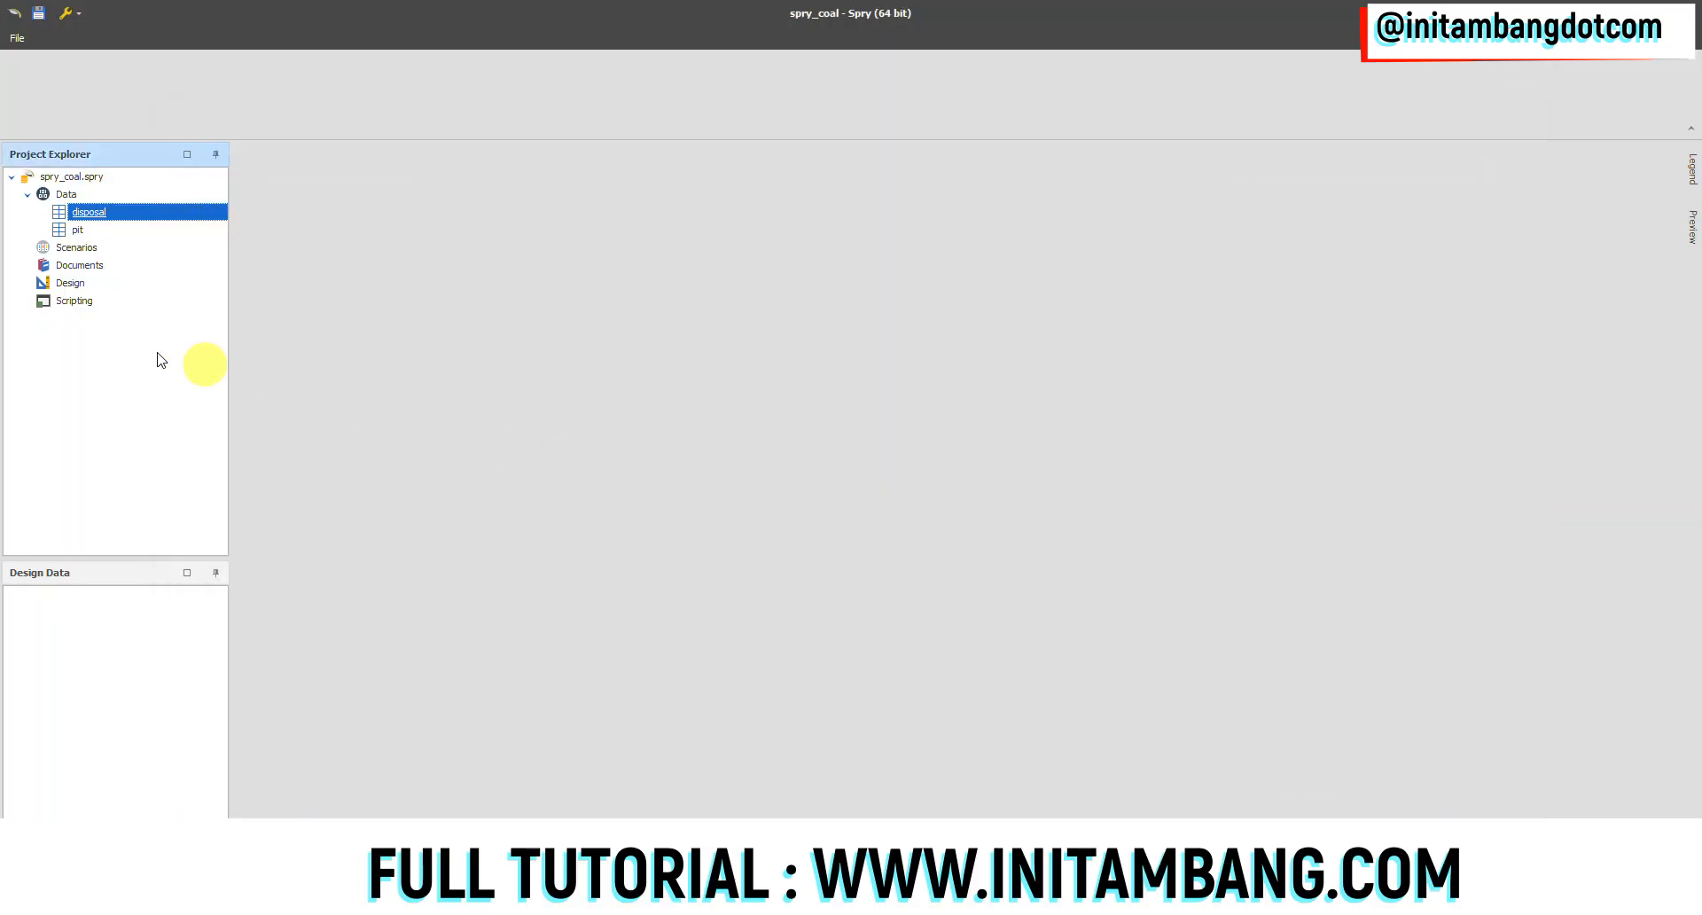
click(94, 229)
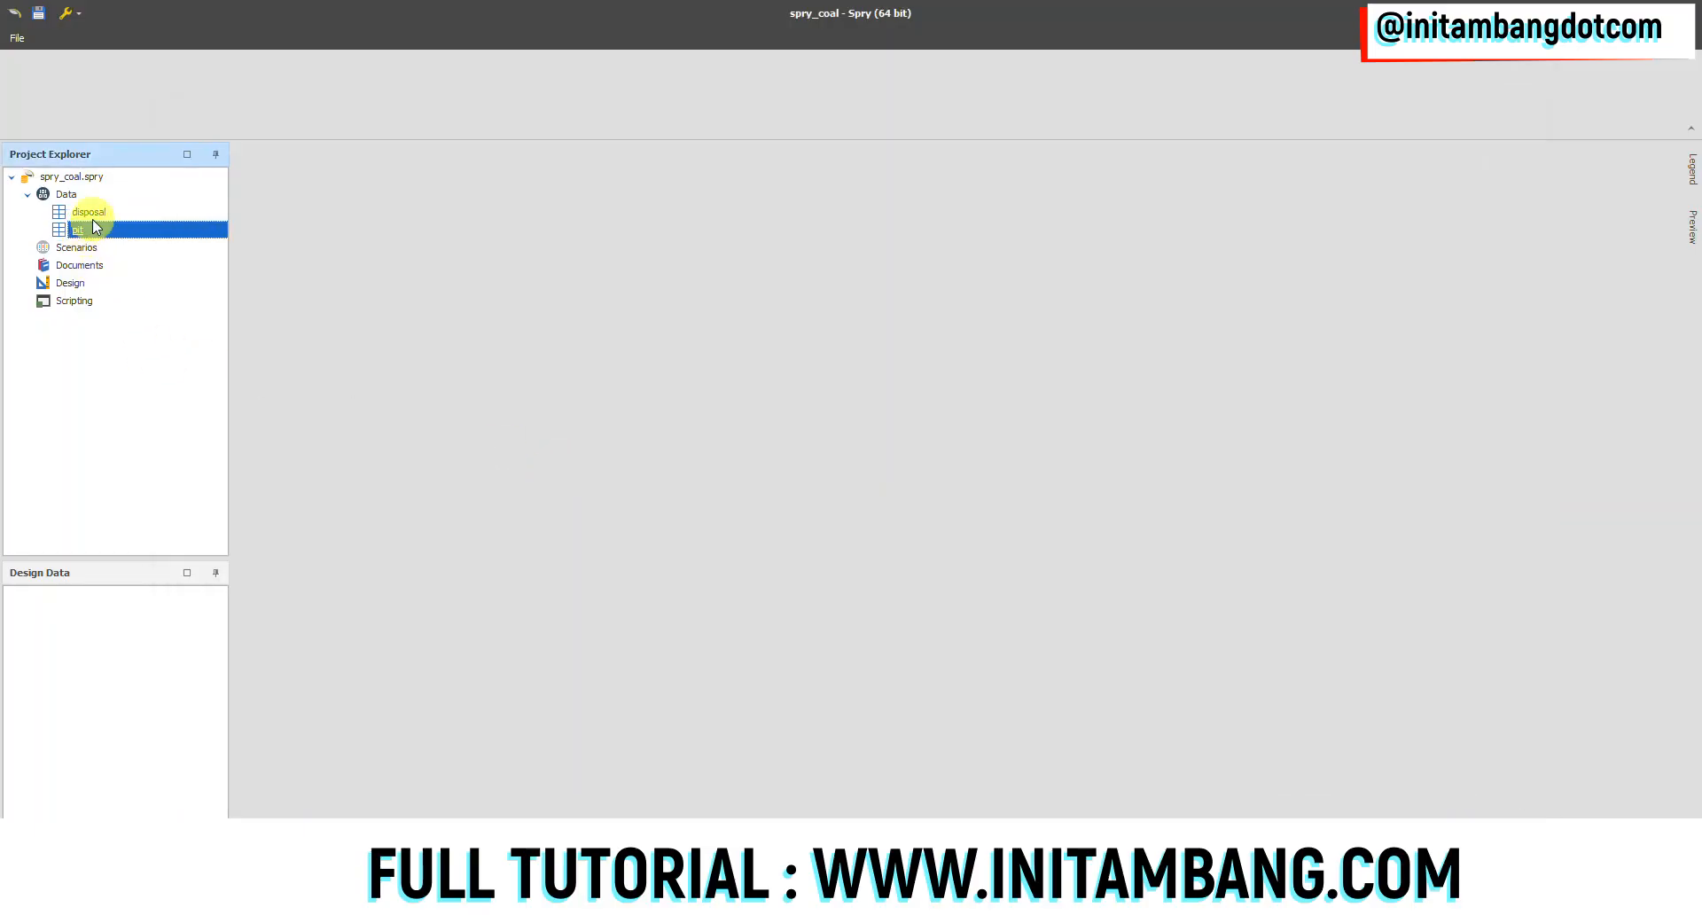
click(98, 213)
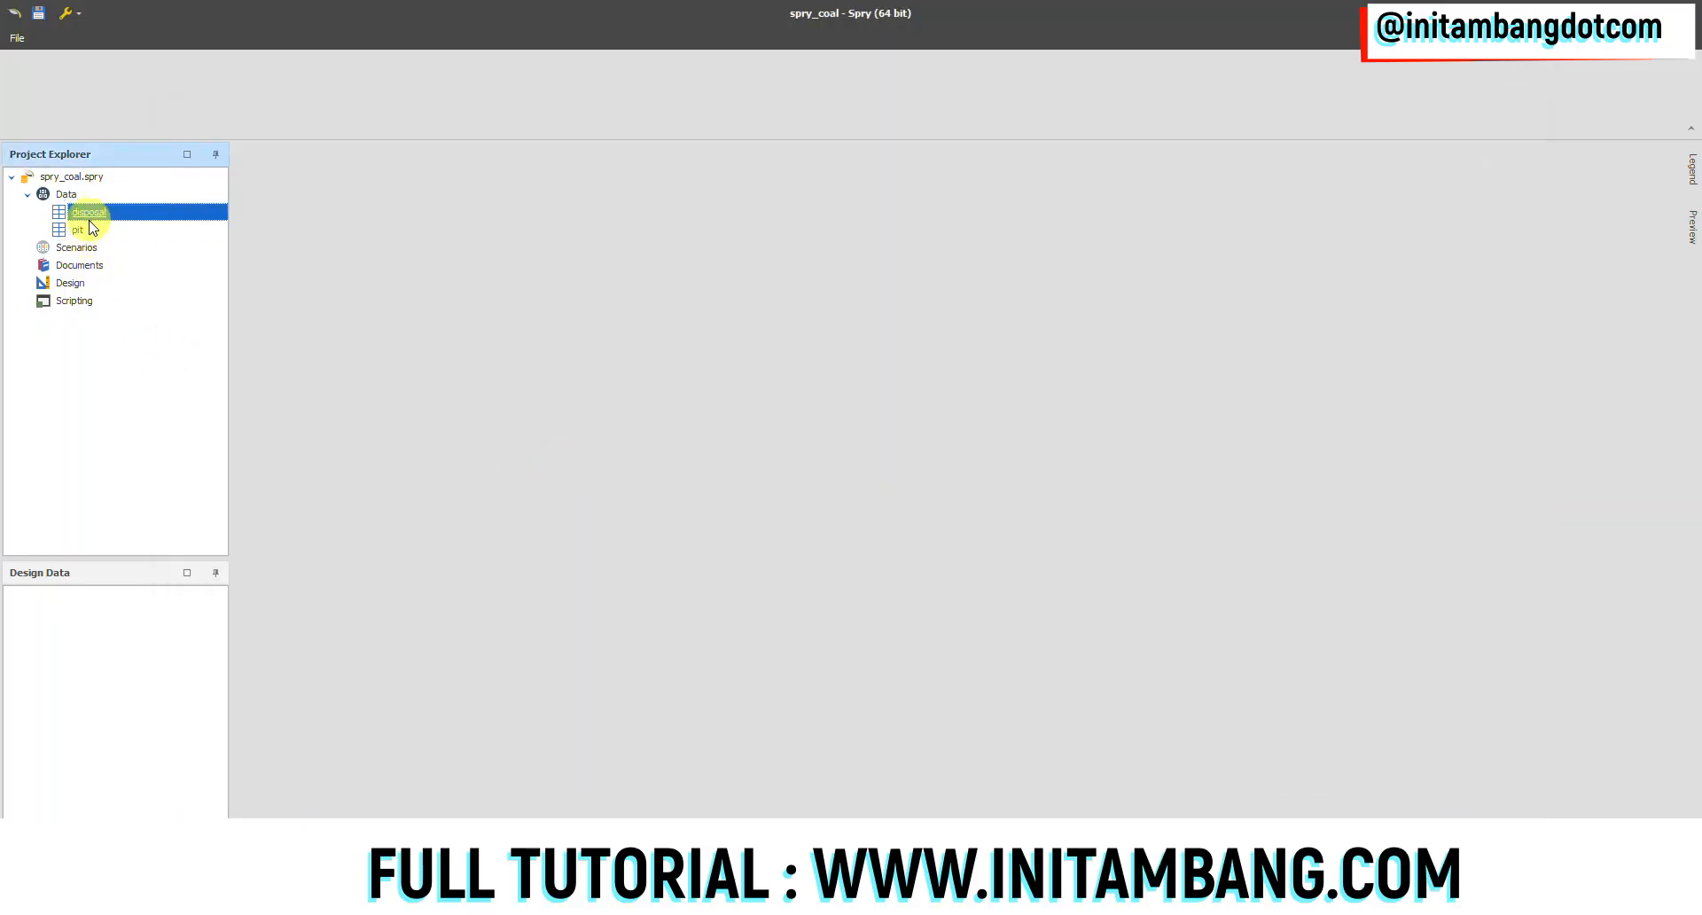
click(88, 230)
click(92, 215)
click(74, 230)
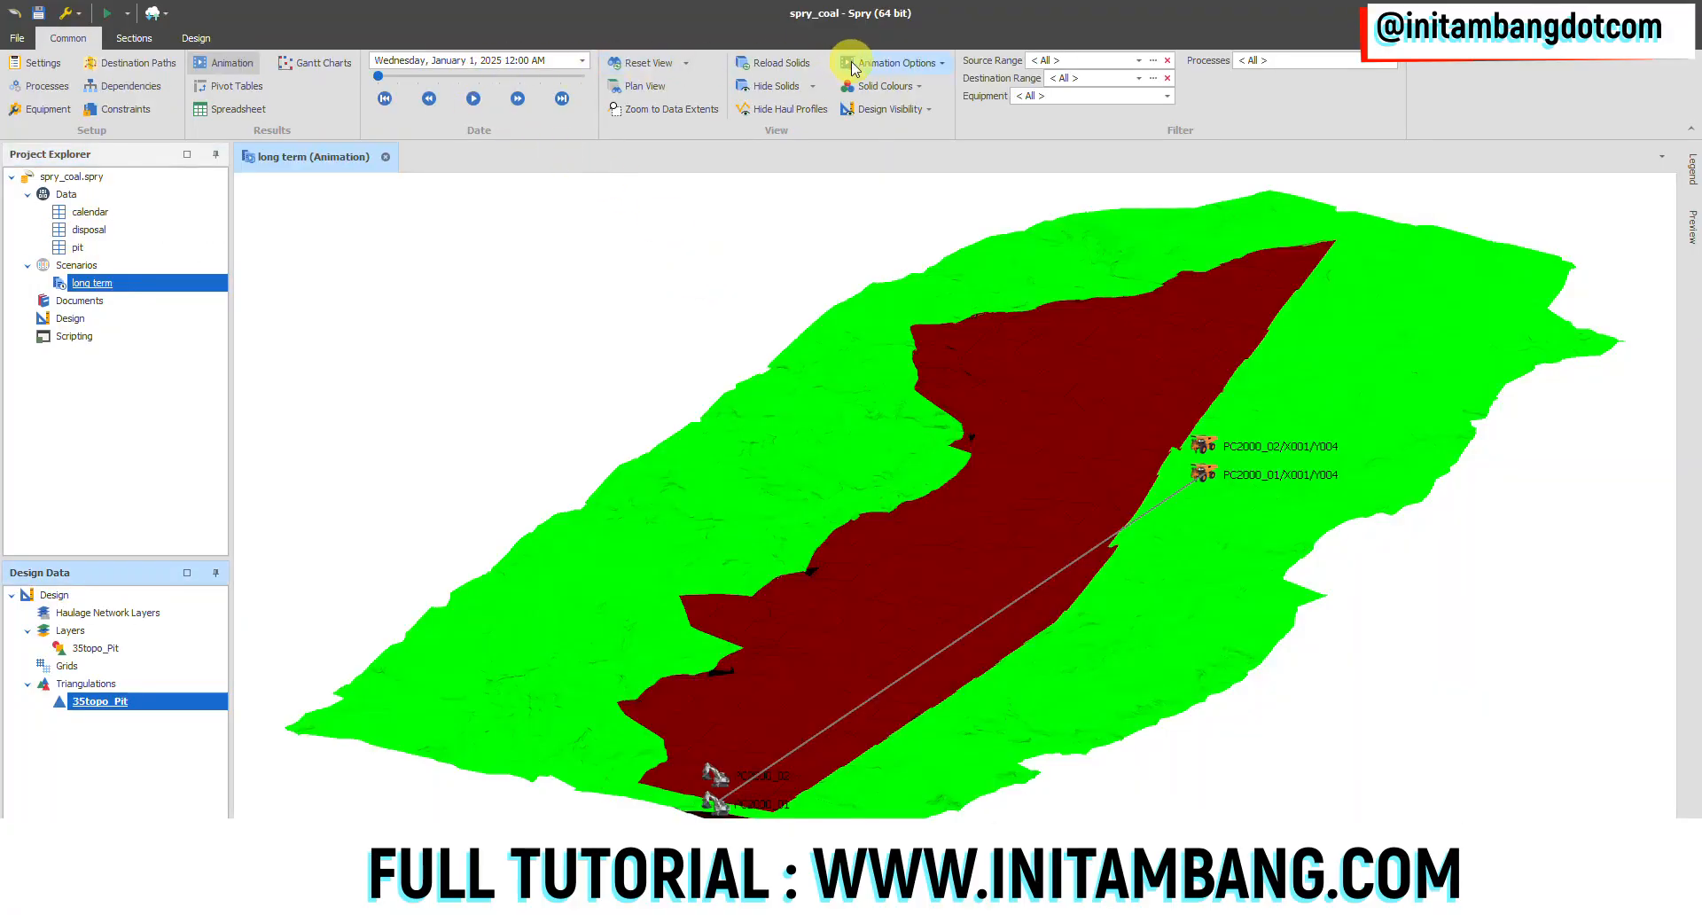
- Play the long term scenario's animation from January 1, 2025 to watch the equipment and mining progress
click(472, 98)
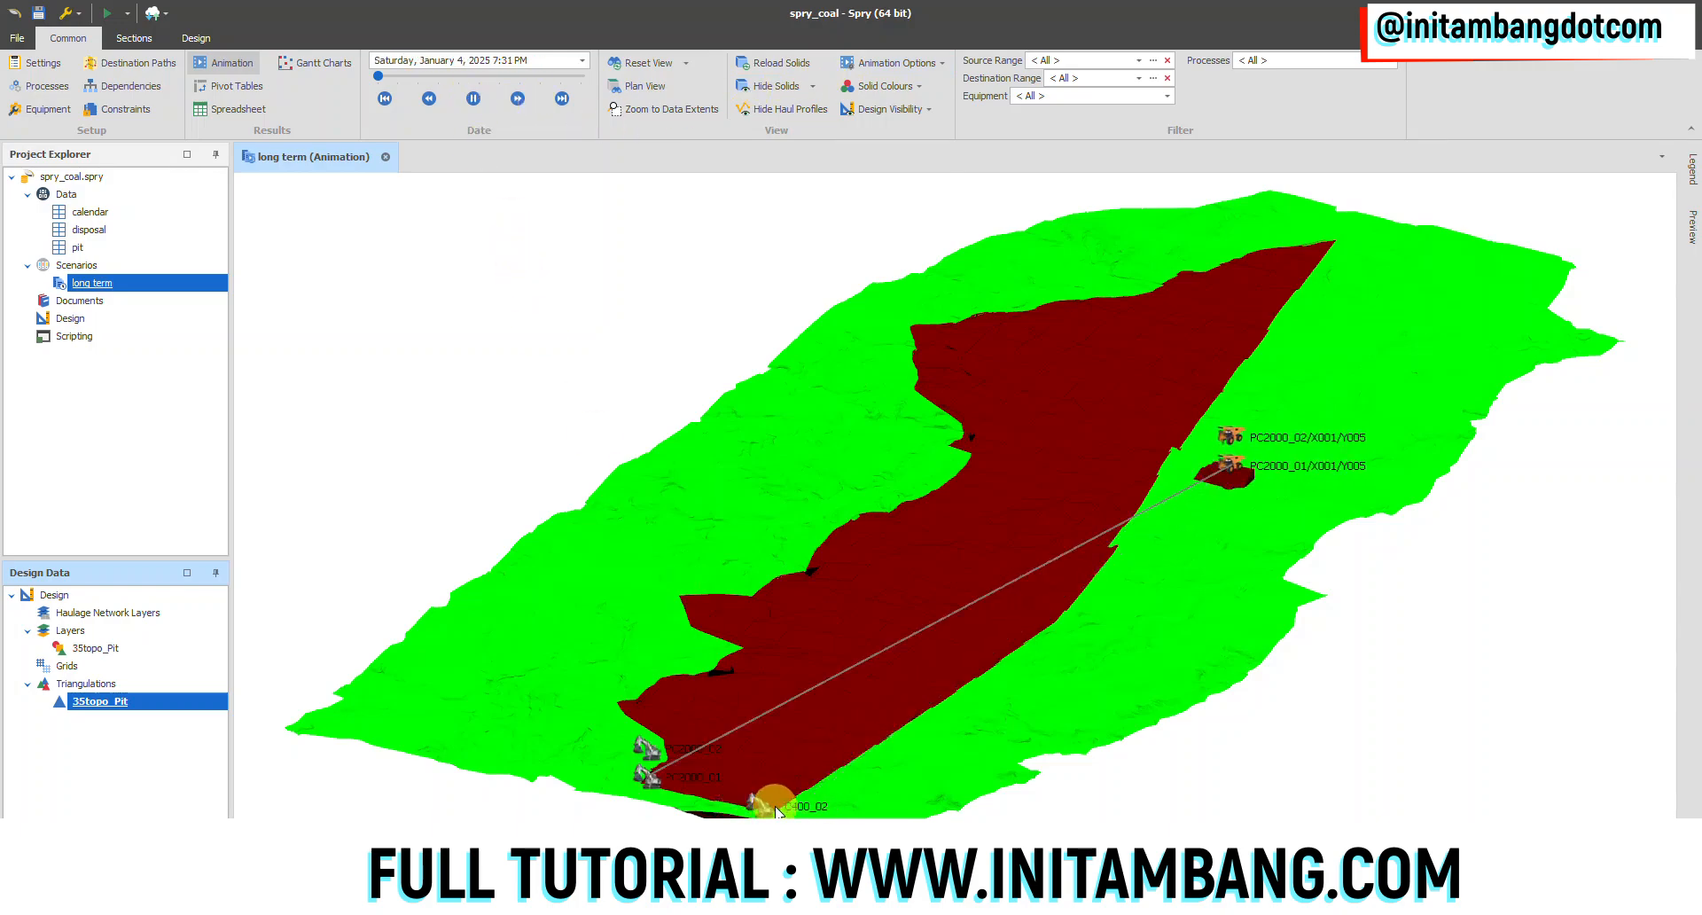